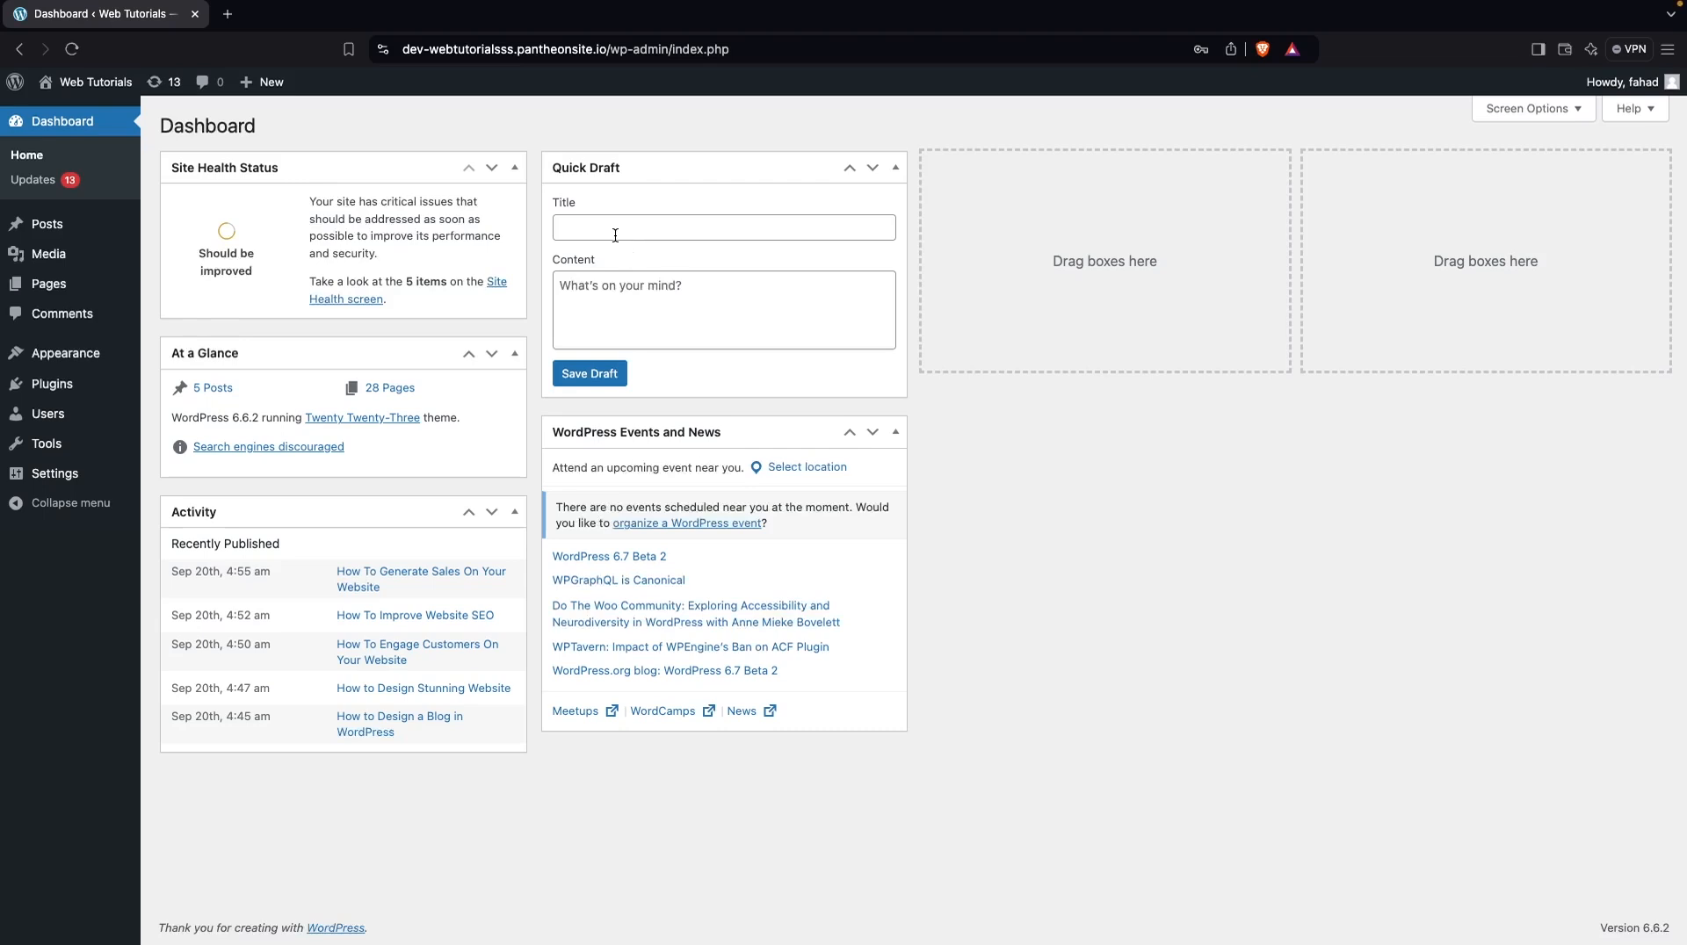
Activate the Astra theme from the popular themes offered for installation and update it to the new version
{"action": "mouse_move", "coordinate": [79, 353]}
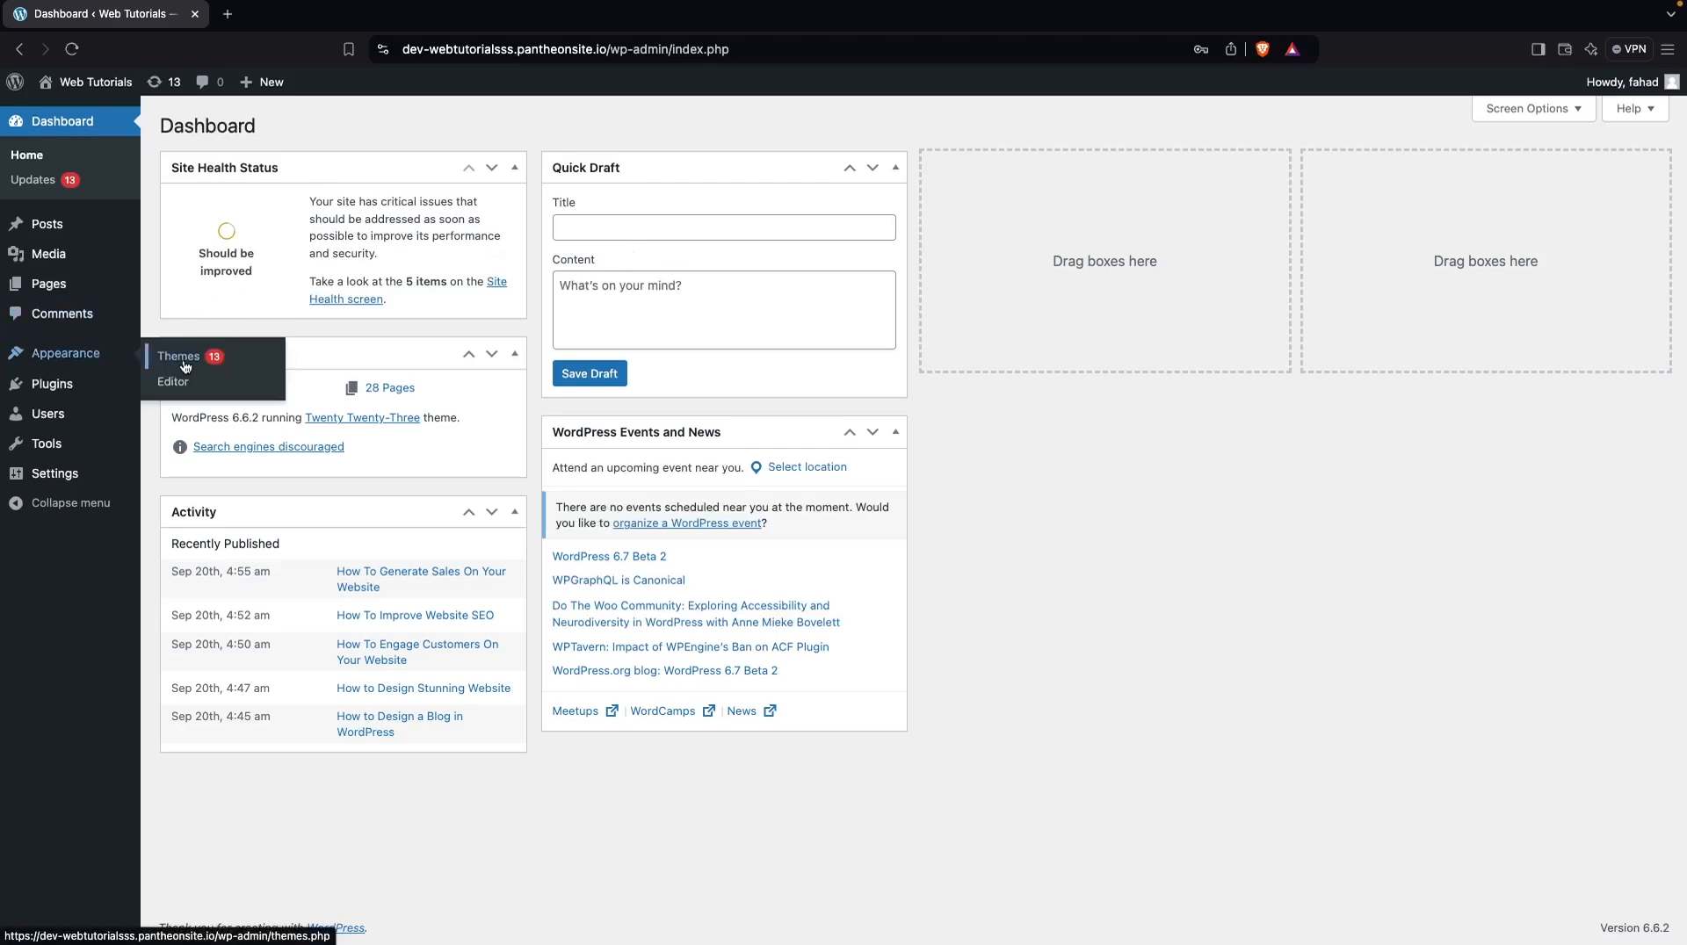
{"action": "left_click", "coordinate": [235, 364]}
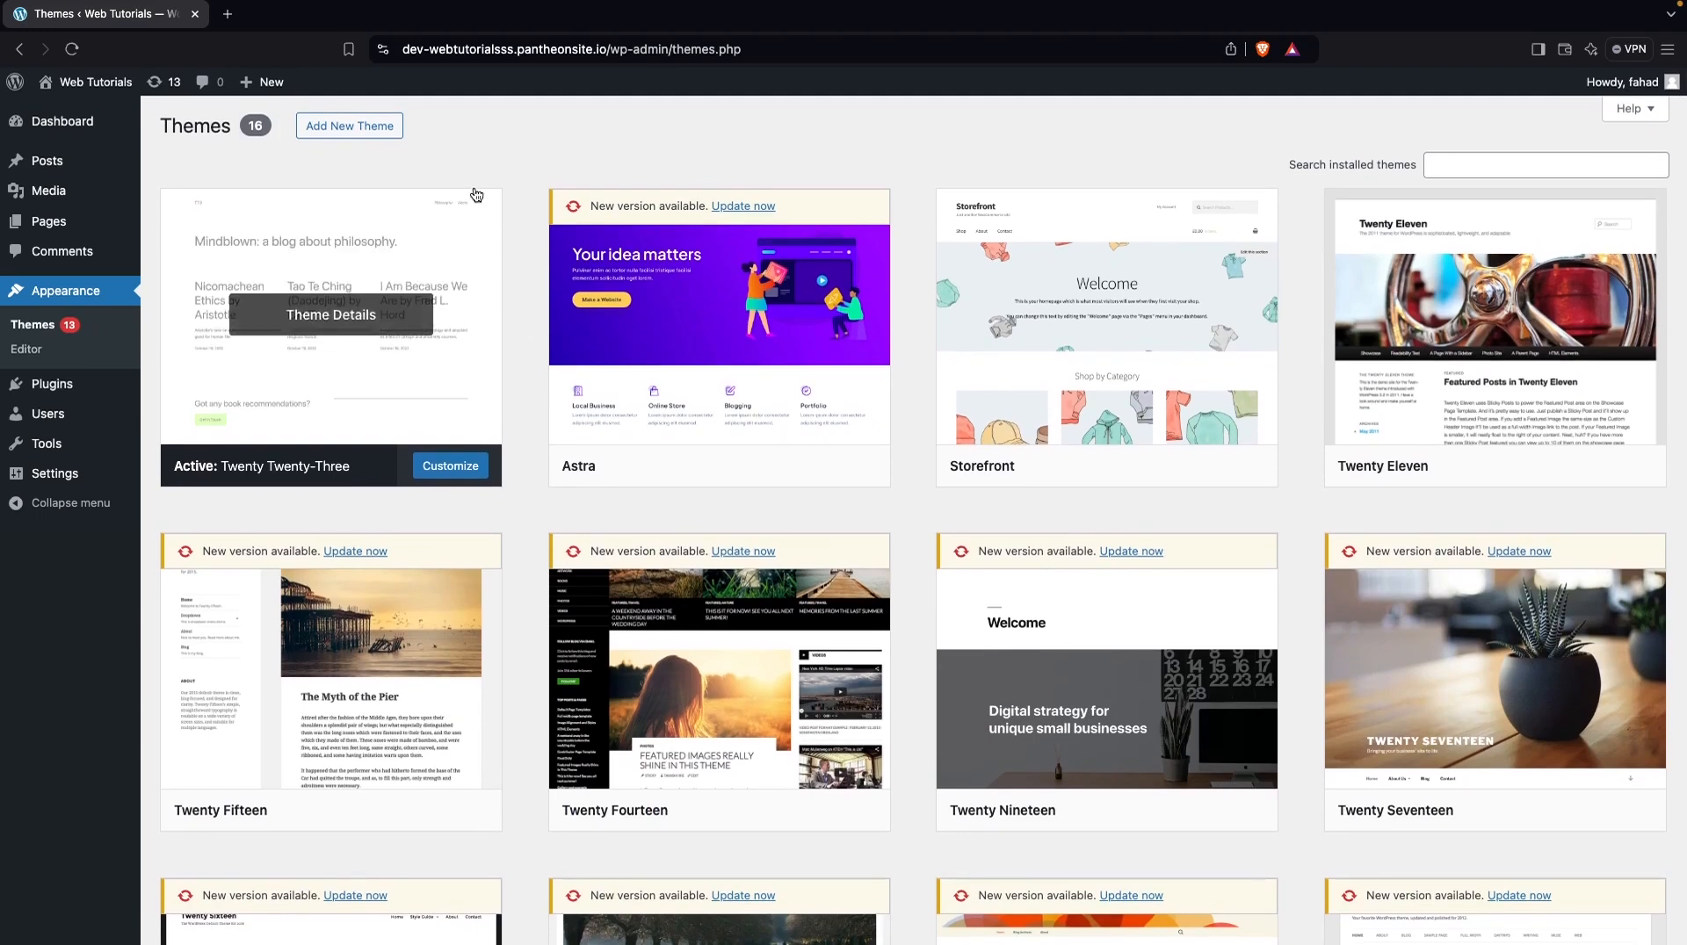
{"action": "left_click", "coordinate": [356, 140]}
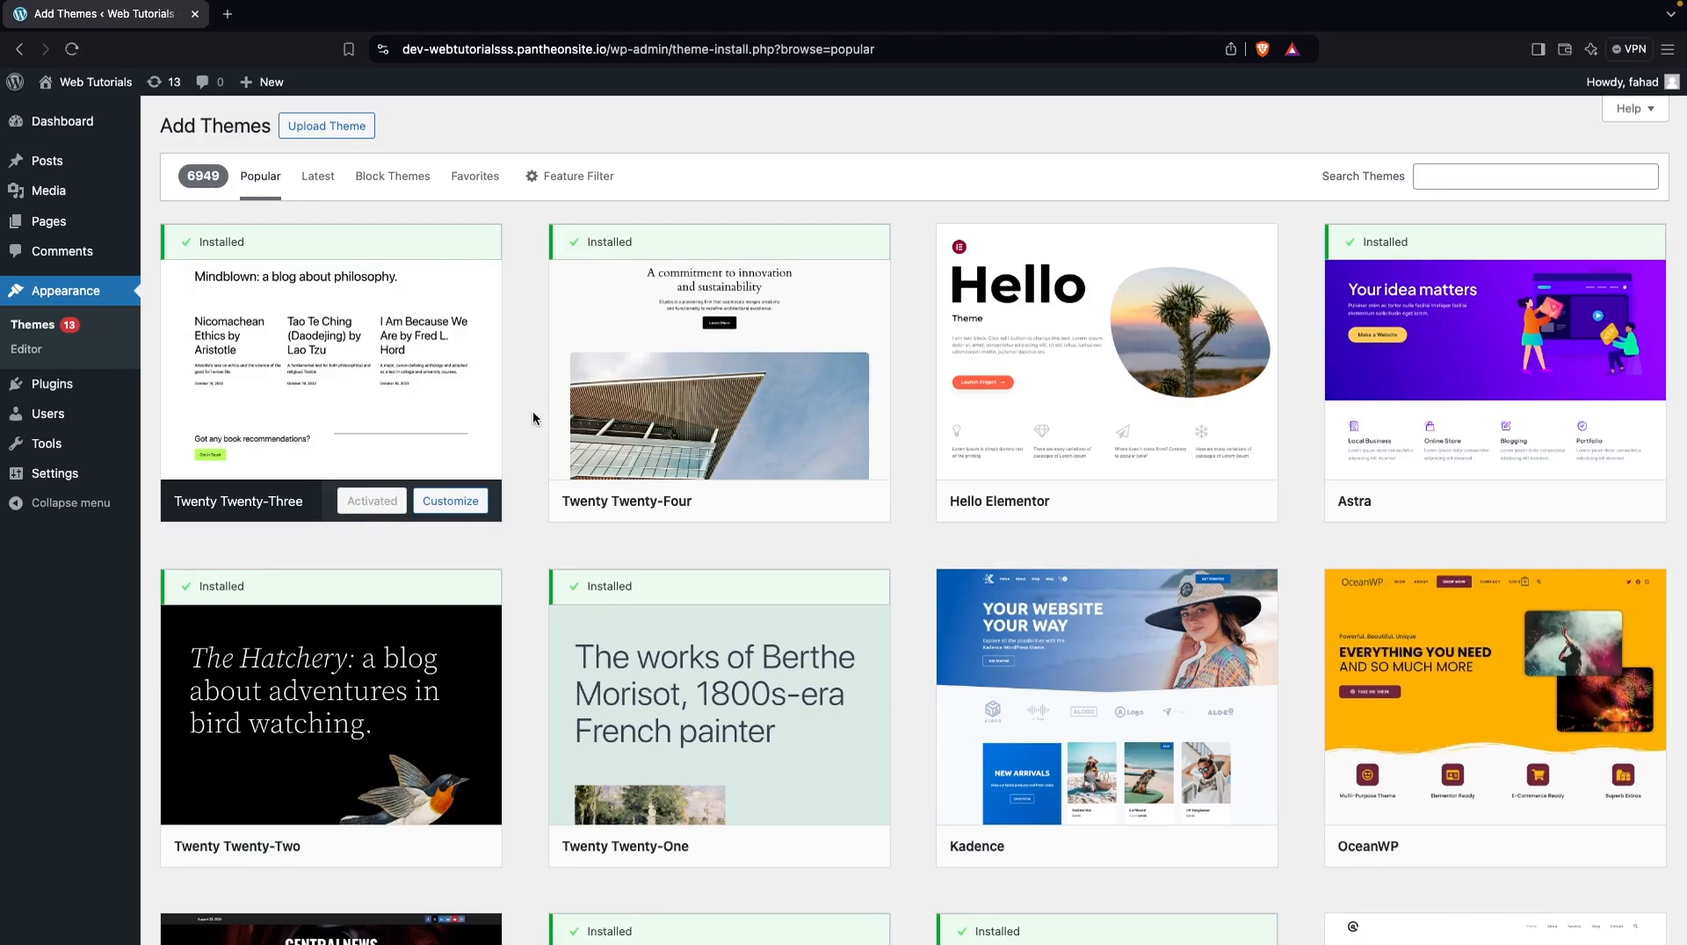
{"action": "scroll", "coordinate": [532, 412], "scroll_direction": "down", "scroll_amount": 4}
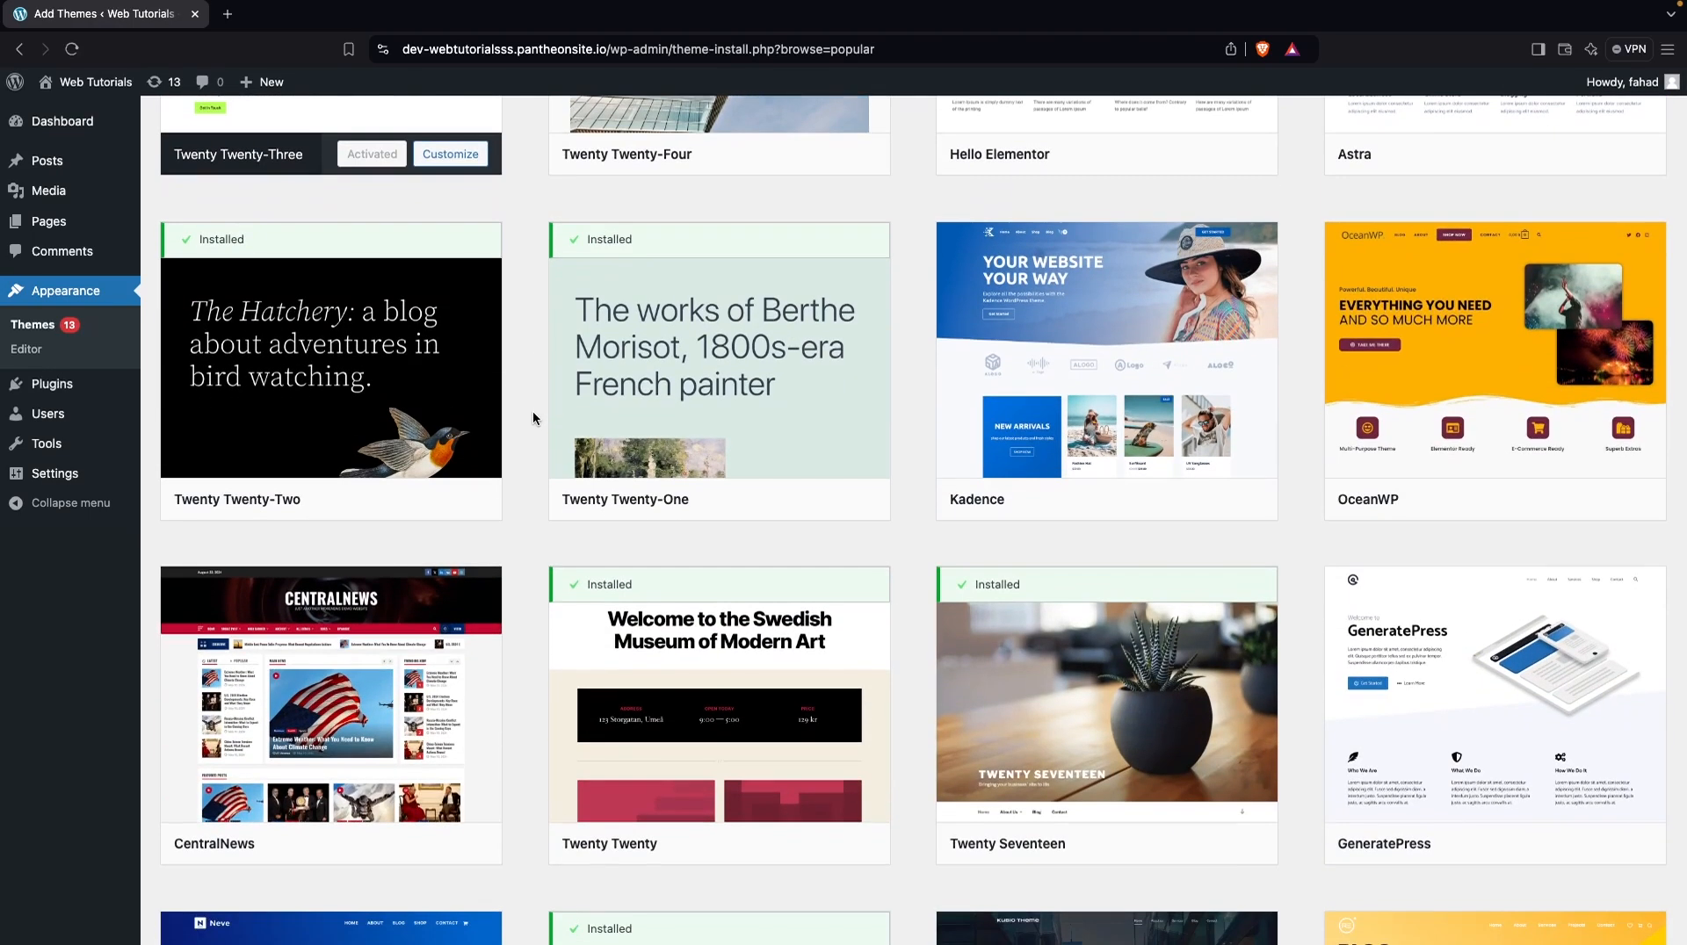
{"action": "scroll", "coordinate": [533, 412], "scroll_direction": "up", "scroll_amount": 4}
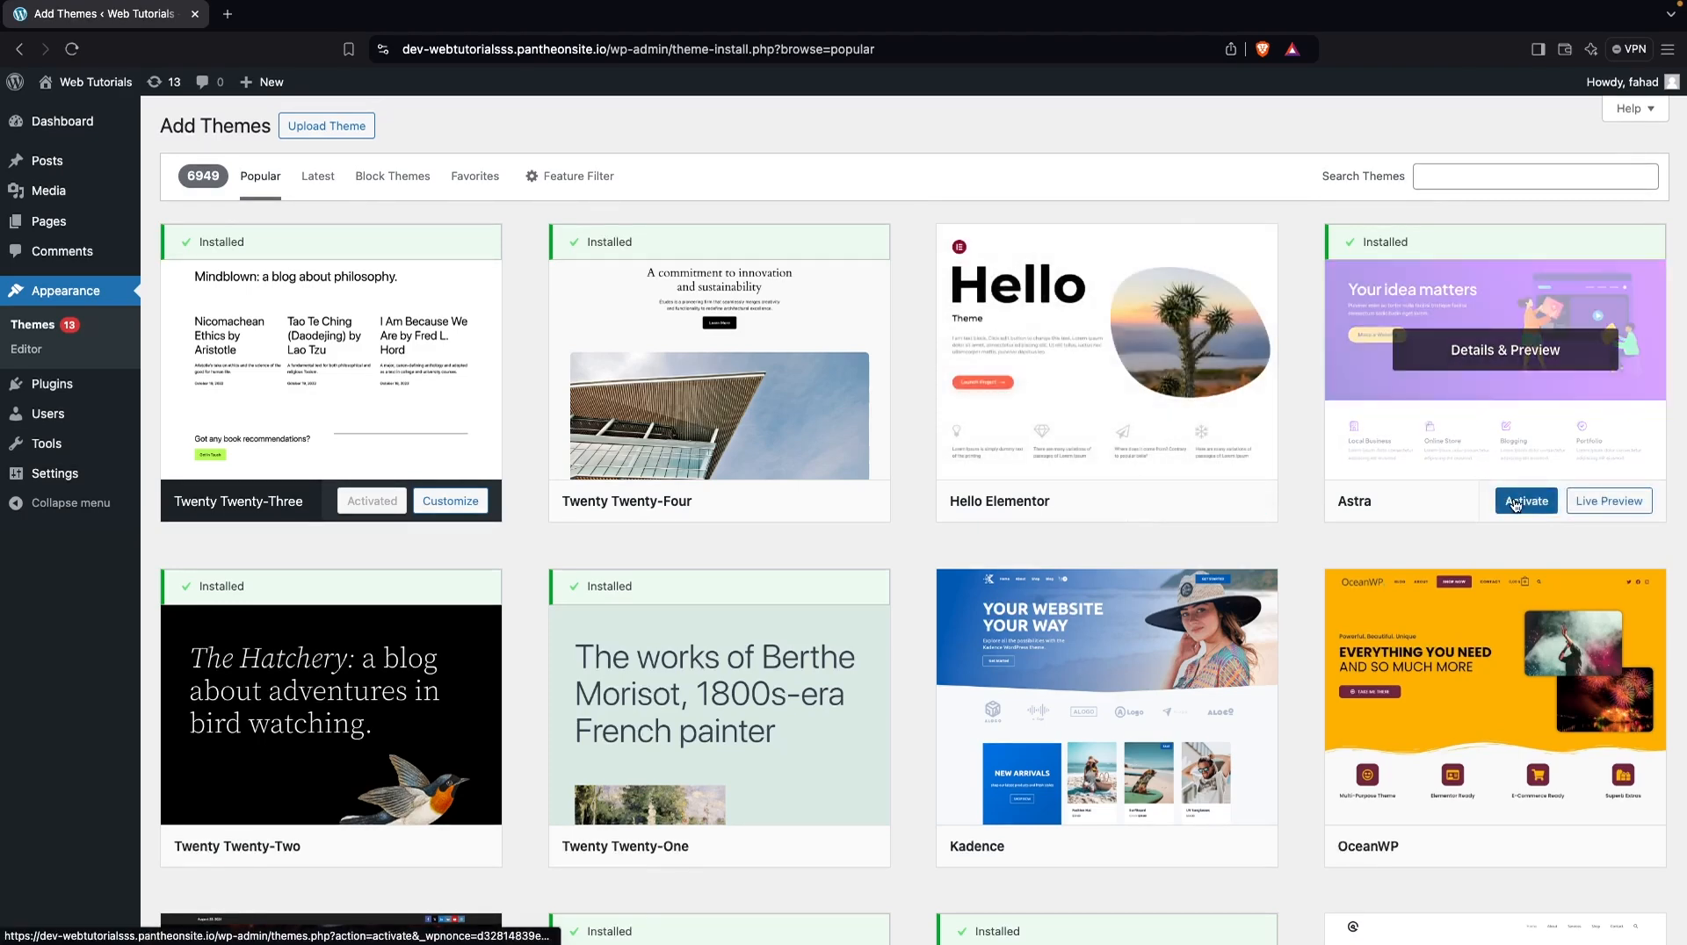
{"action": "left_click", "coordinate": [1514, 506]}
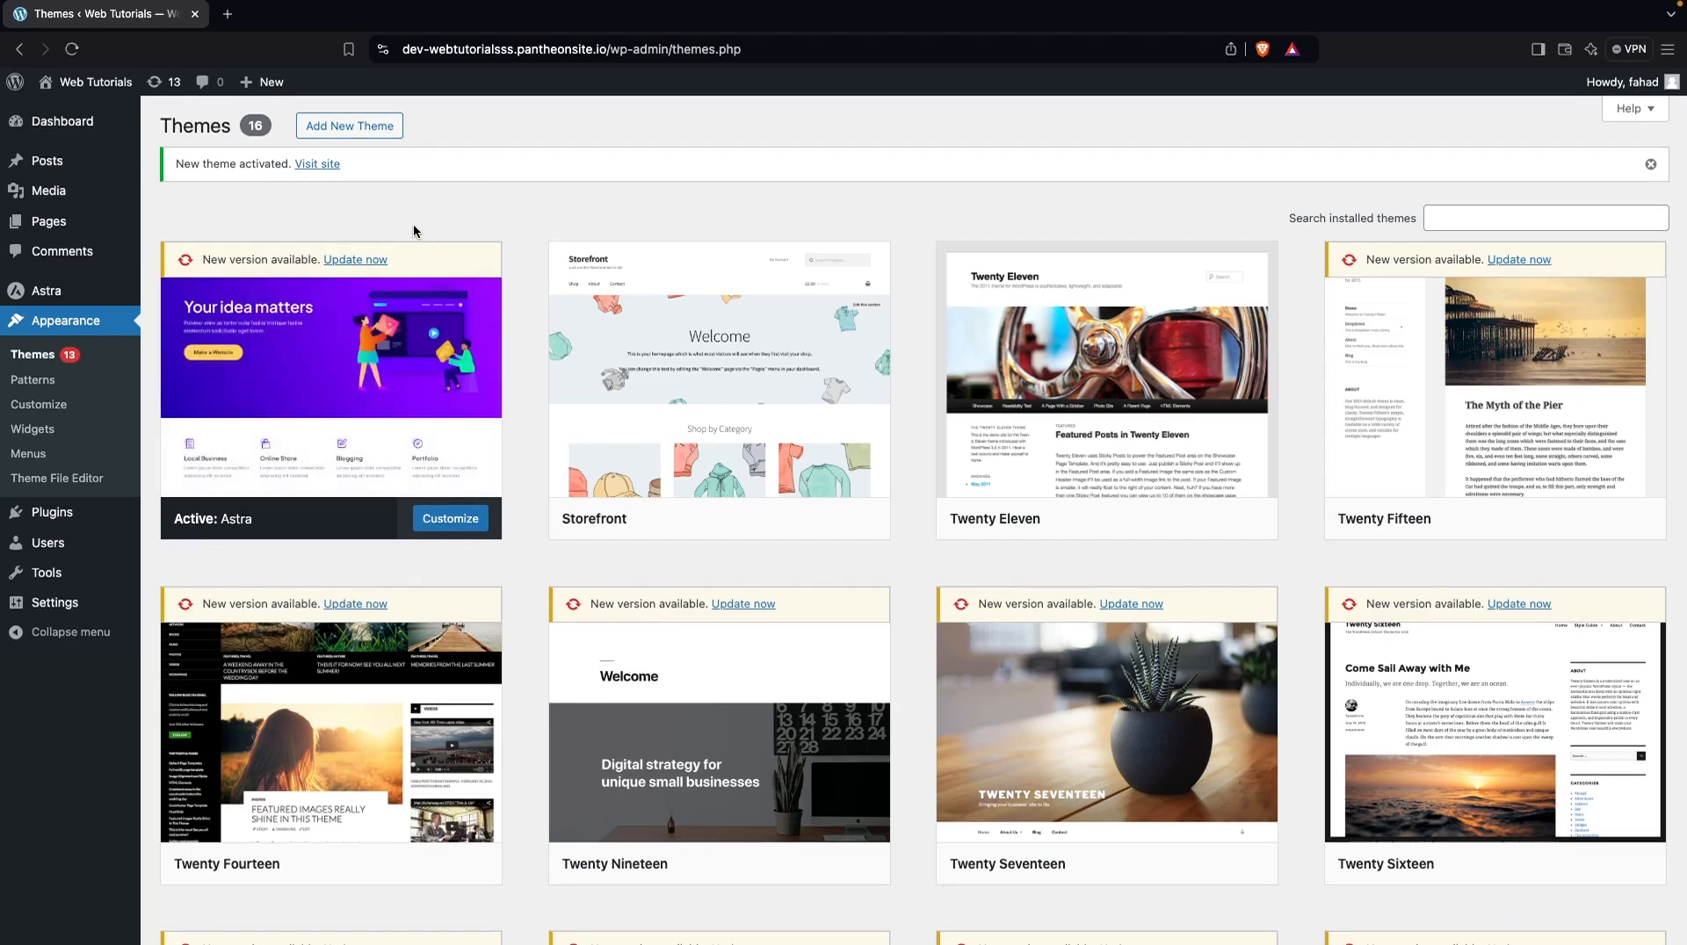
{"action": "mouse_move", "coordinate": [378, 374]}
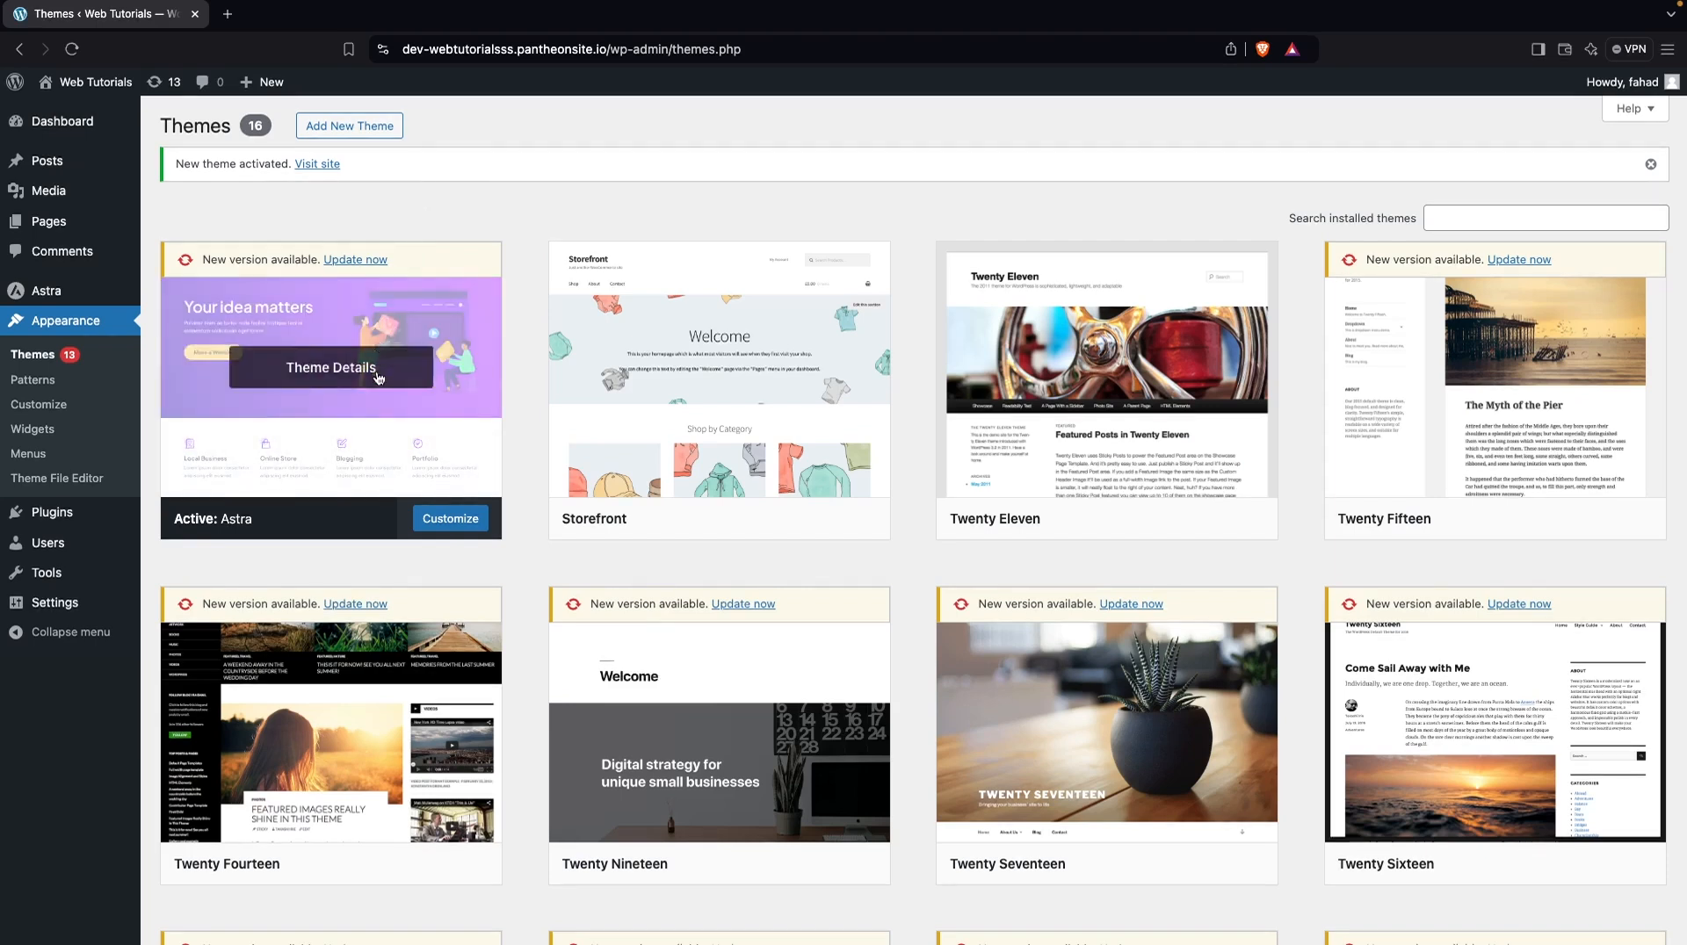
{"action": "left_click", "coordinate": [363, 261]}
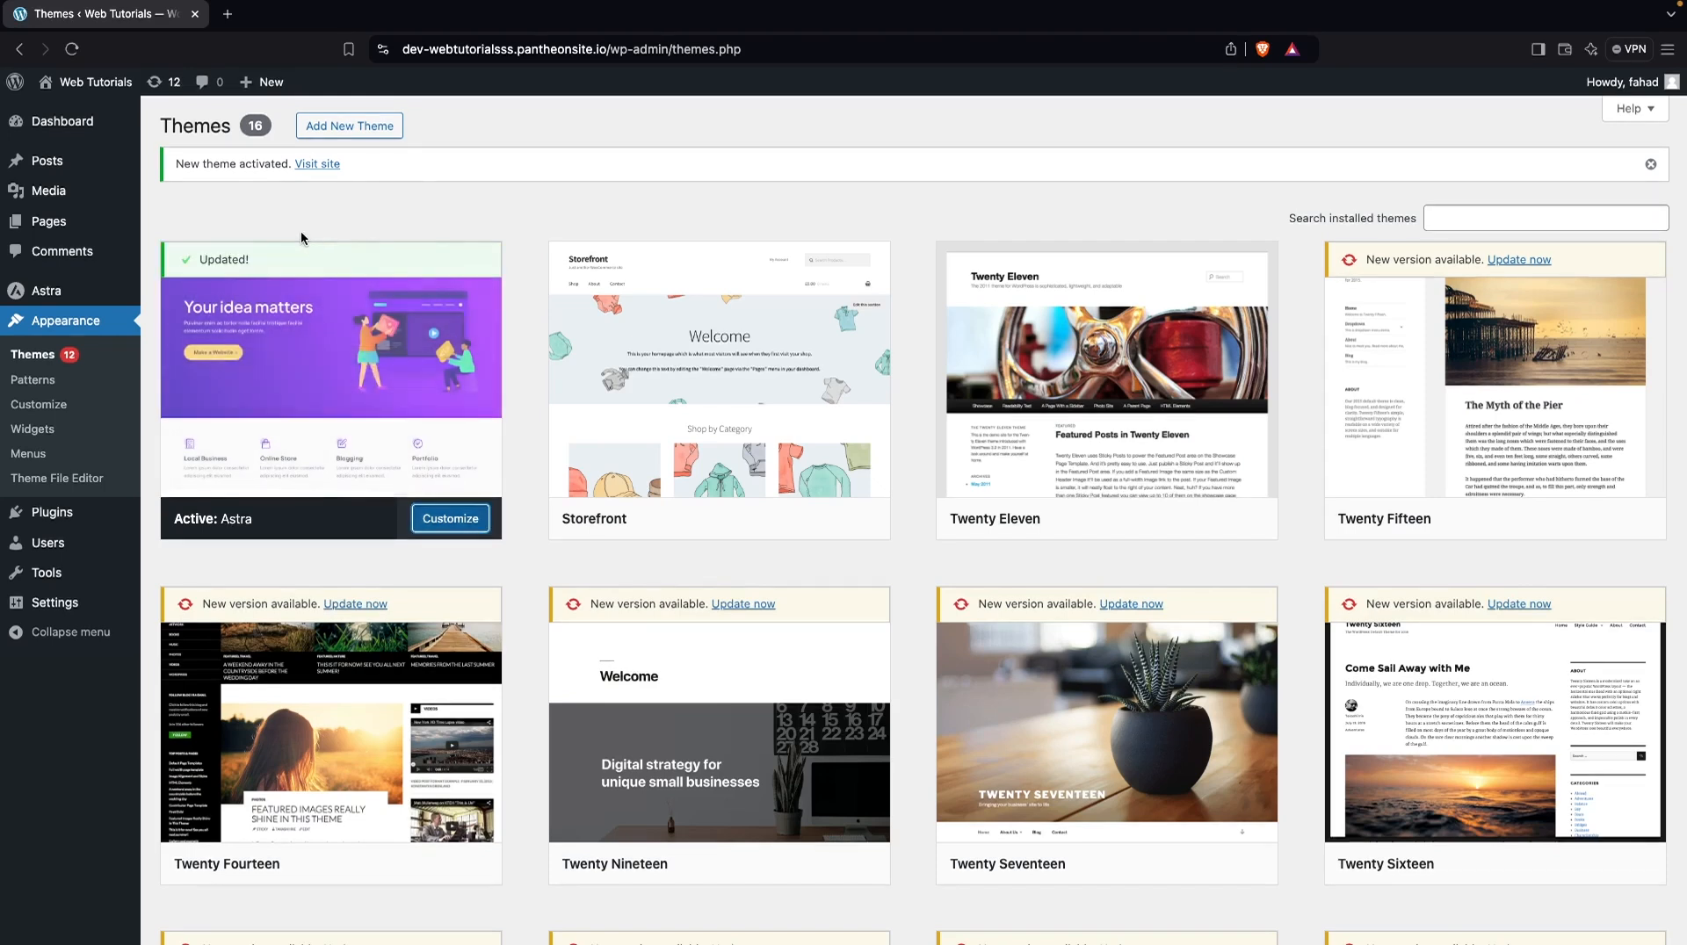
Start a new blank post from the Posts list in a separate browser tab and bring its editor up
{"action": "mouse_move", "coordinate": [85, 165]}
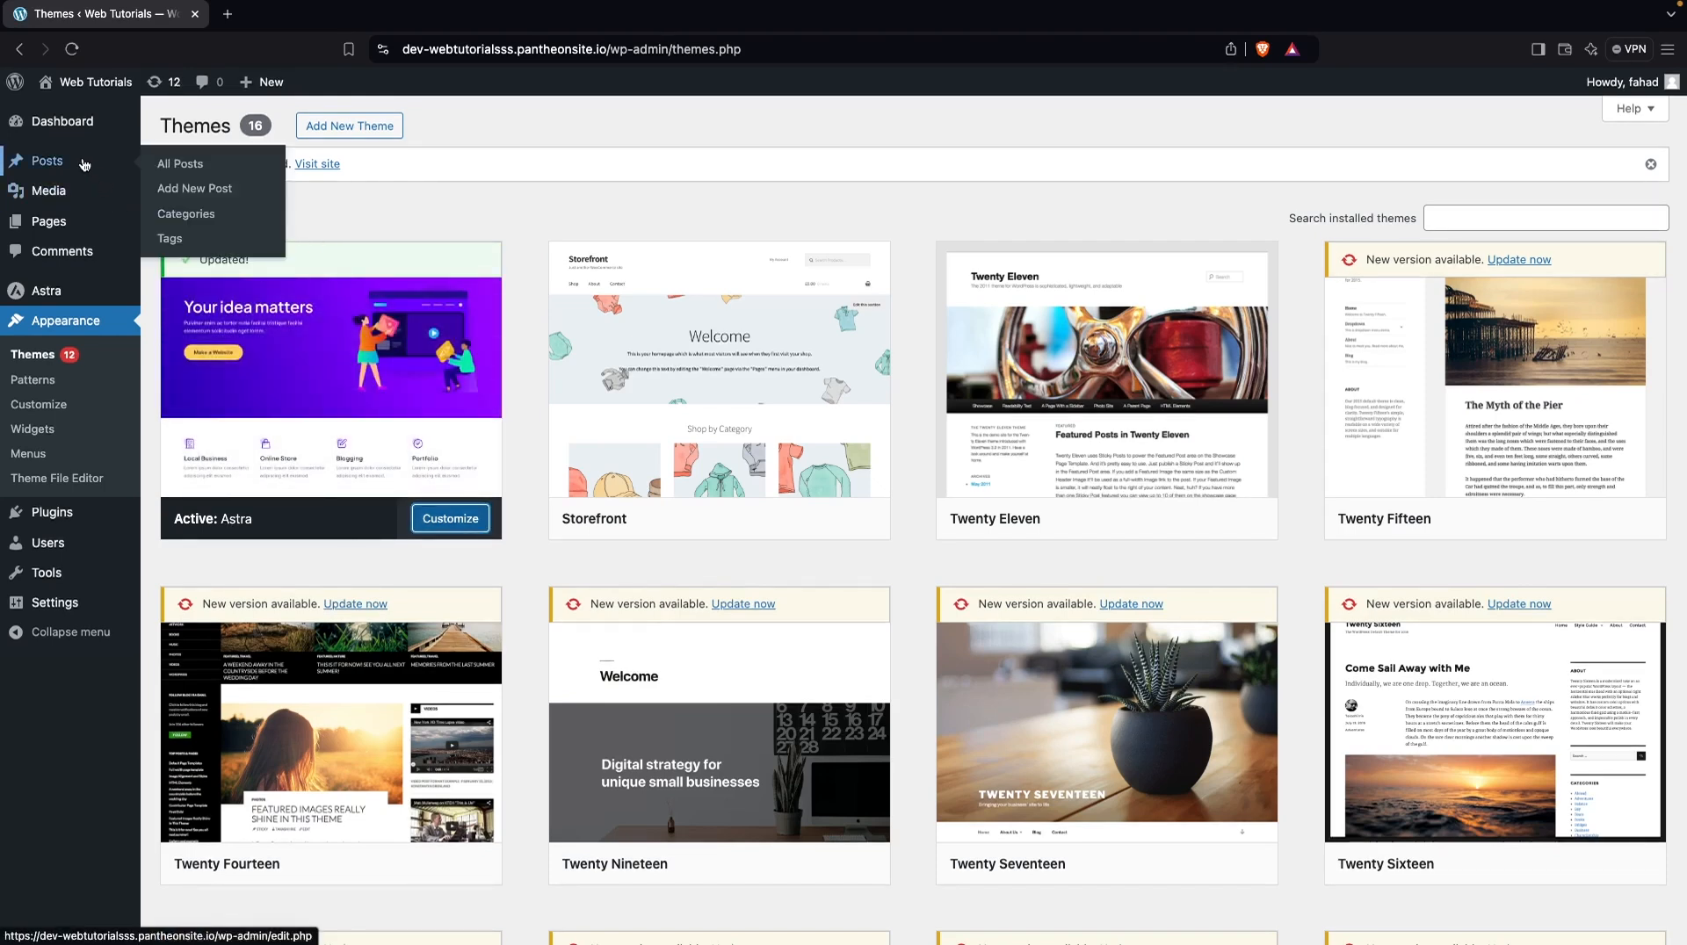
{"action": "mouse_move", "coordinate": [80, 226]}
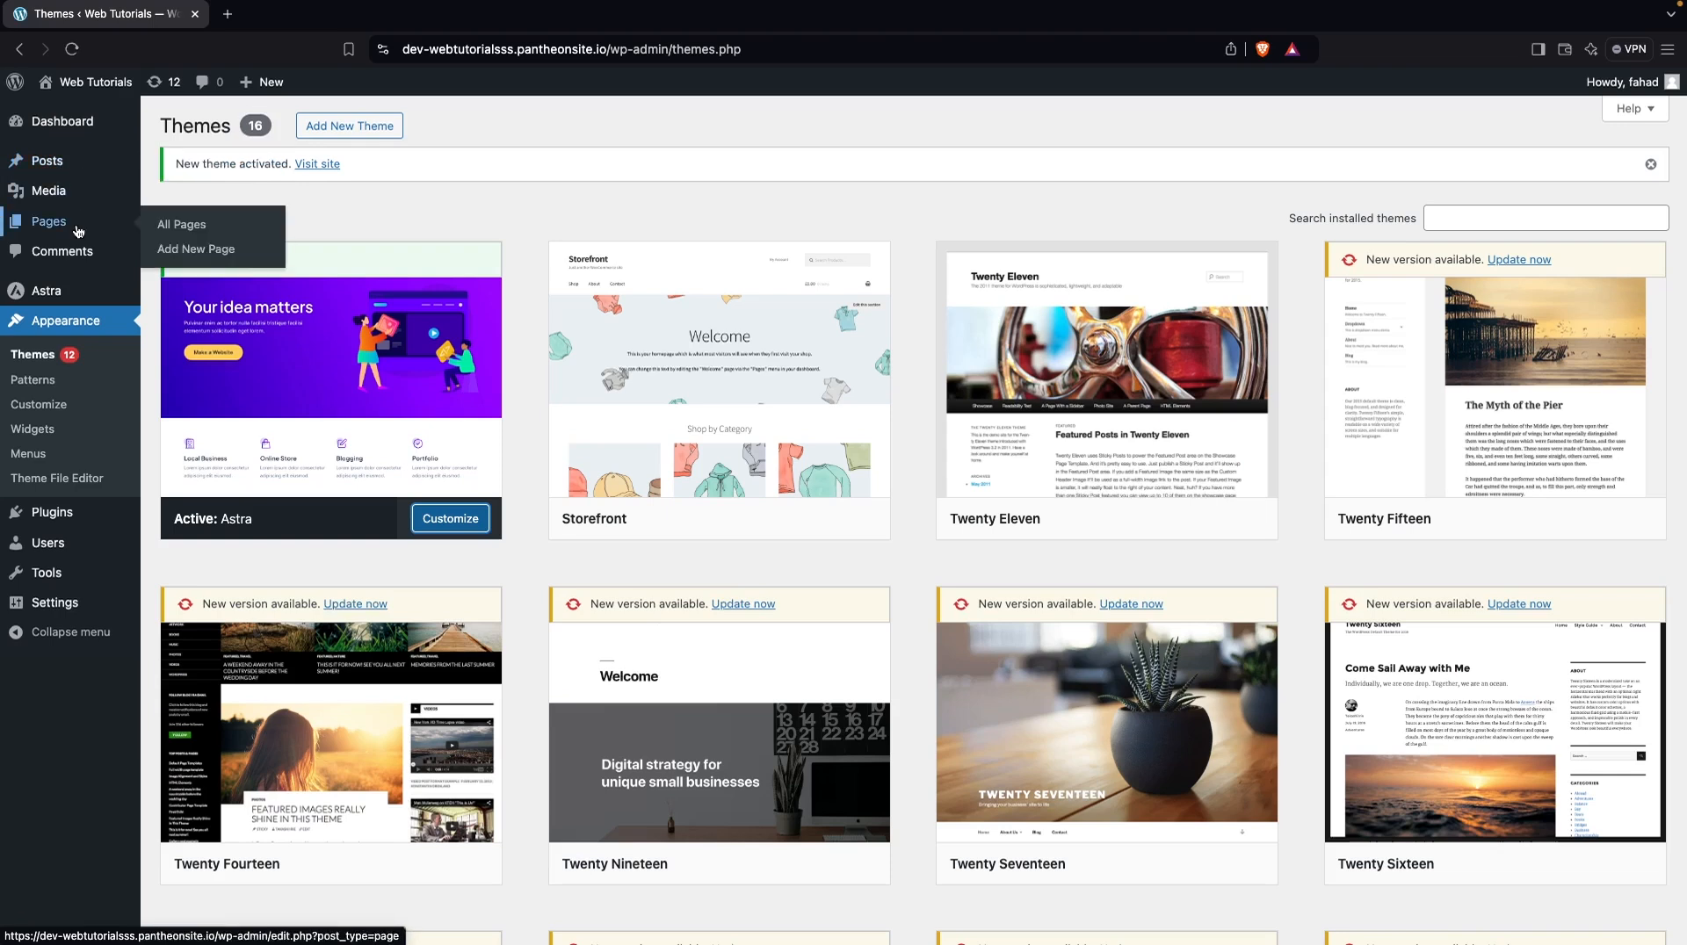
{"action": "left_click", "coordinate": [75, 170]}
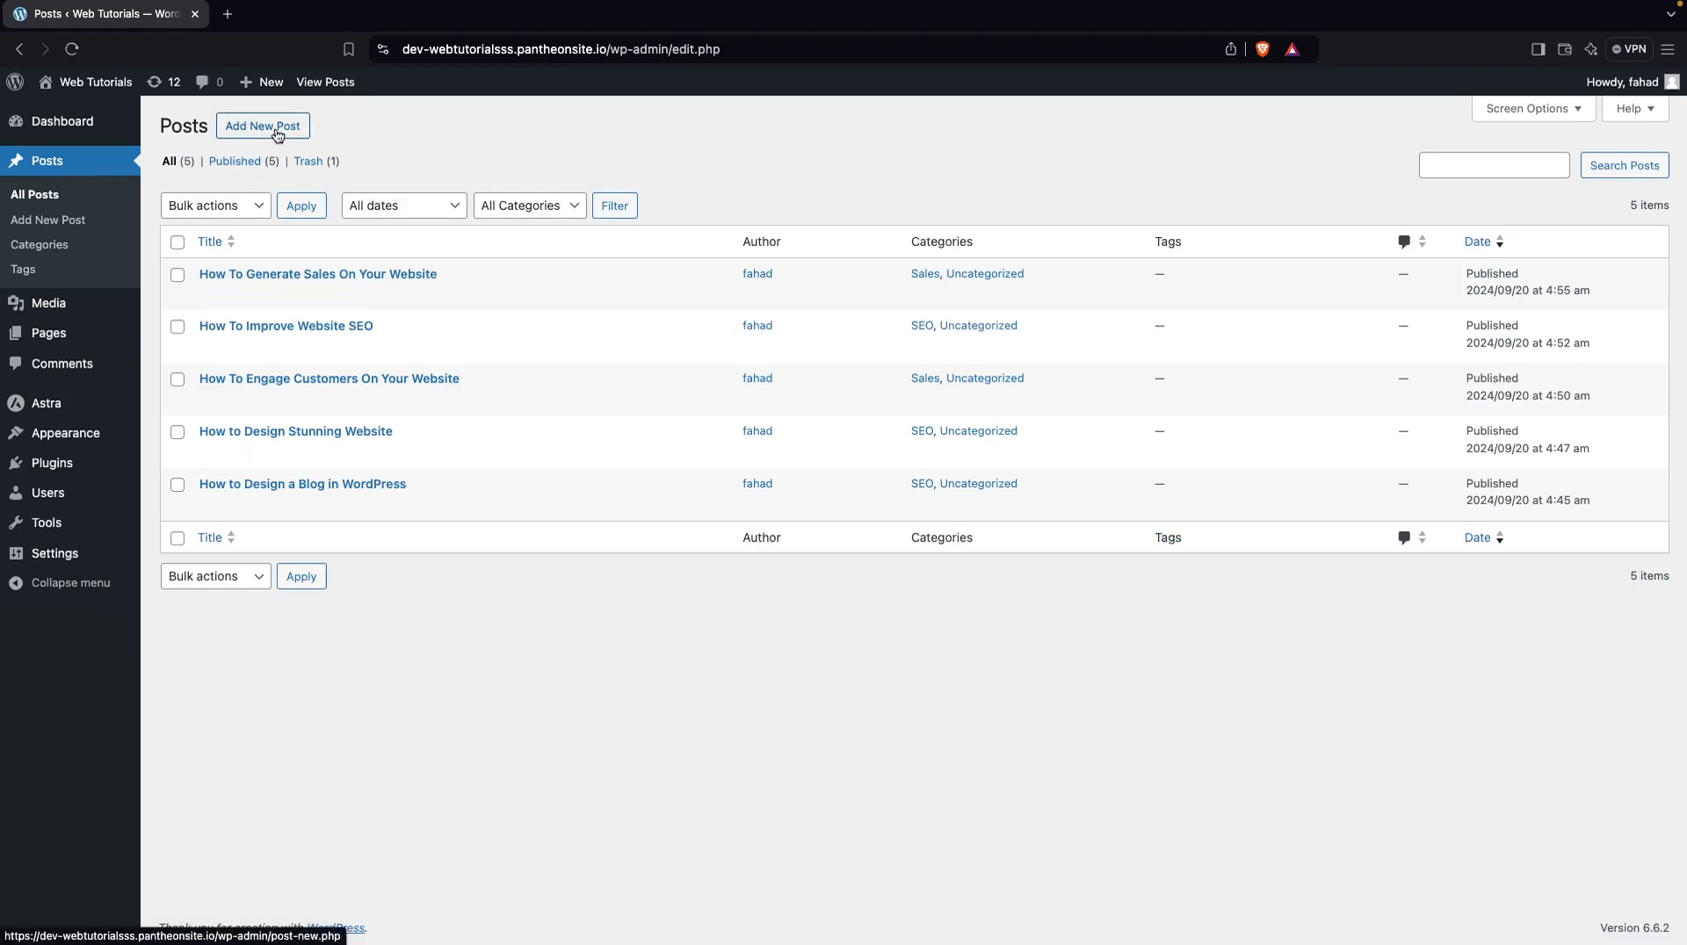
{"action": "left_click", "coordinate": [278, 134], "text": "super"}
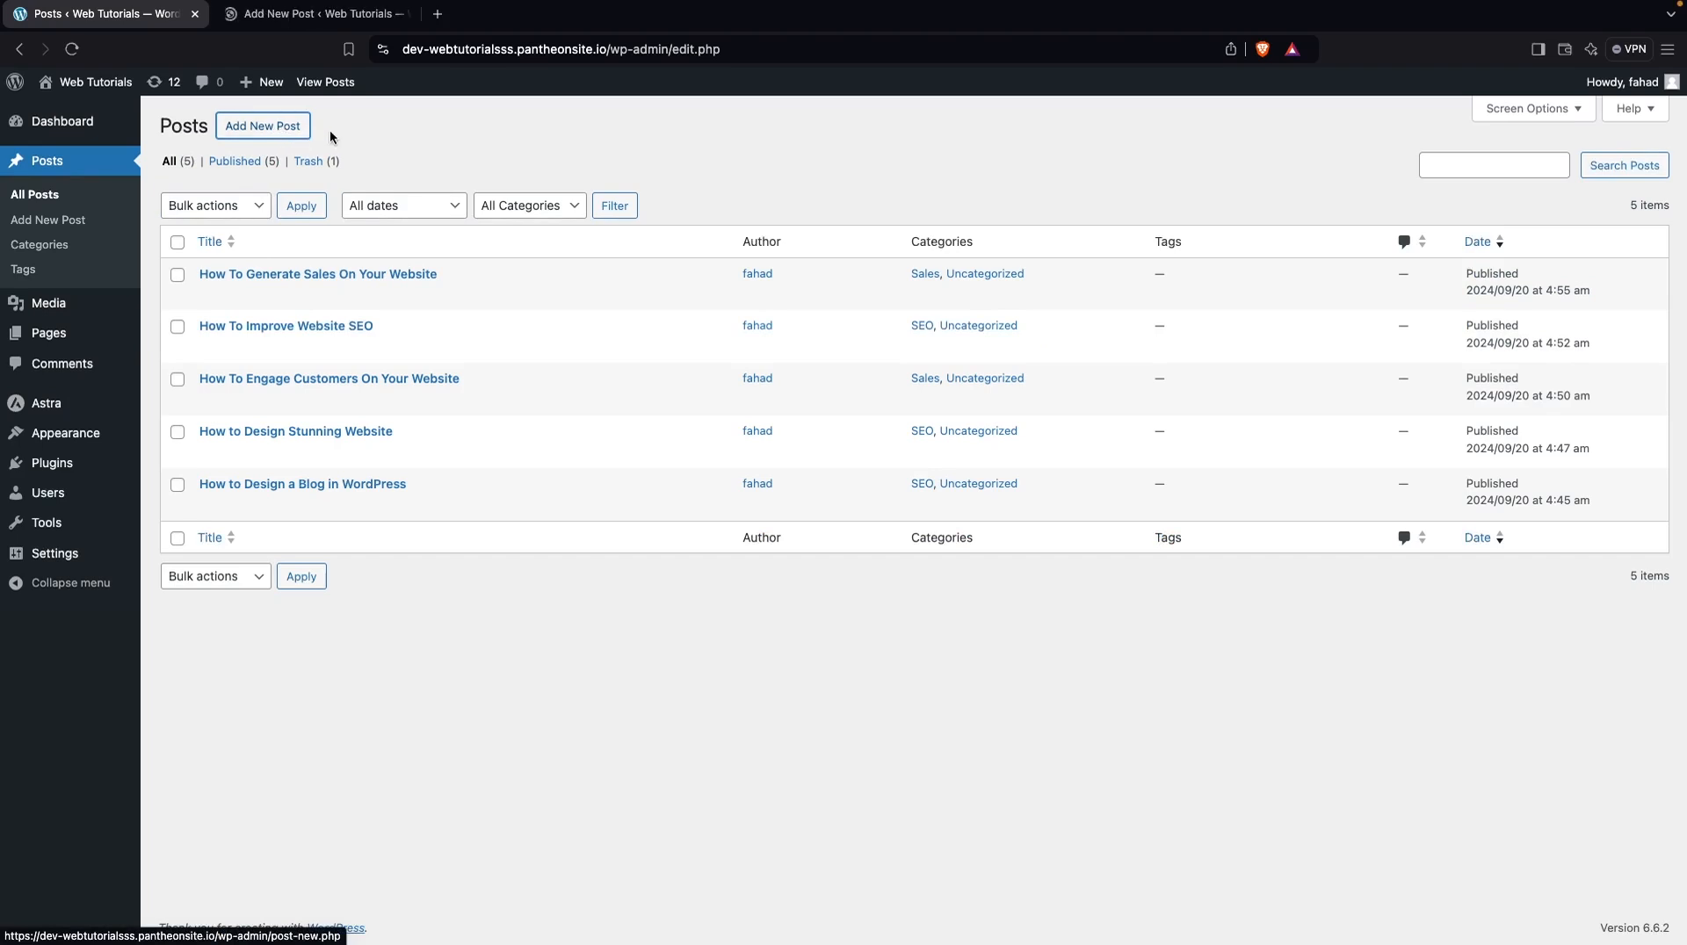
{"action": "left_click", "coordinate": [324, 19]}
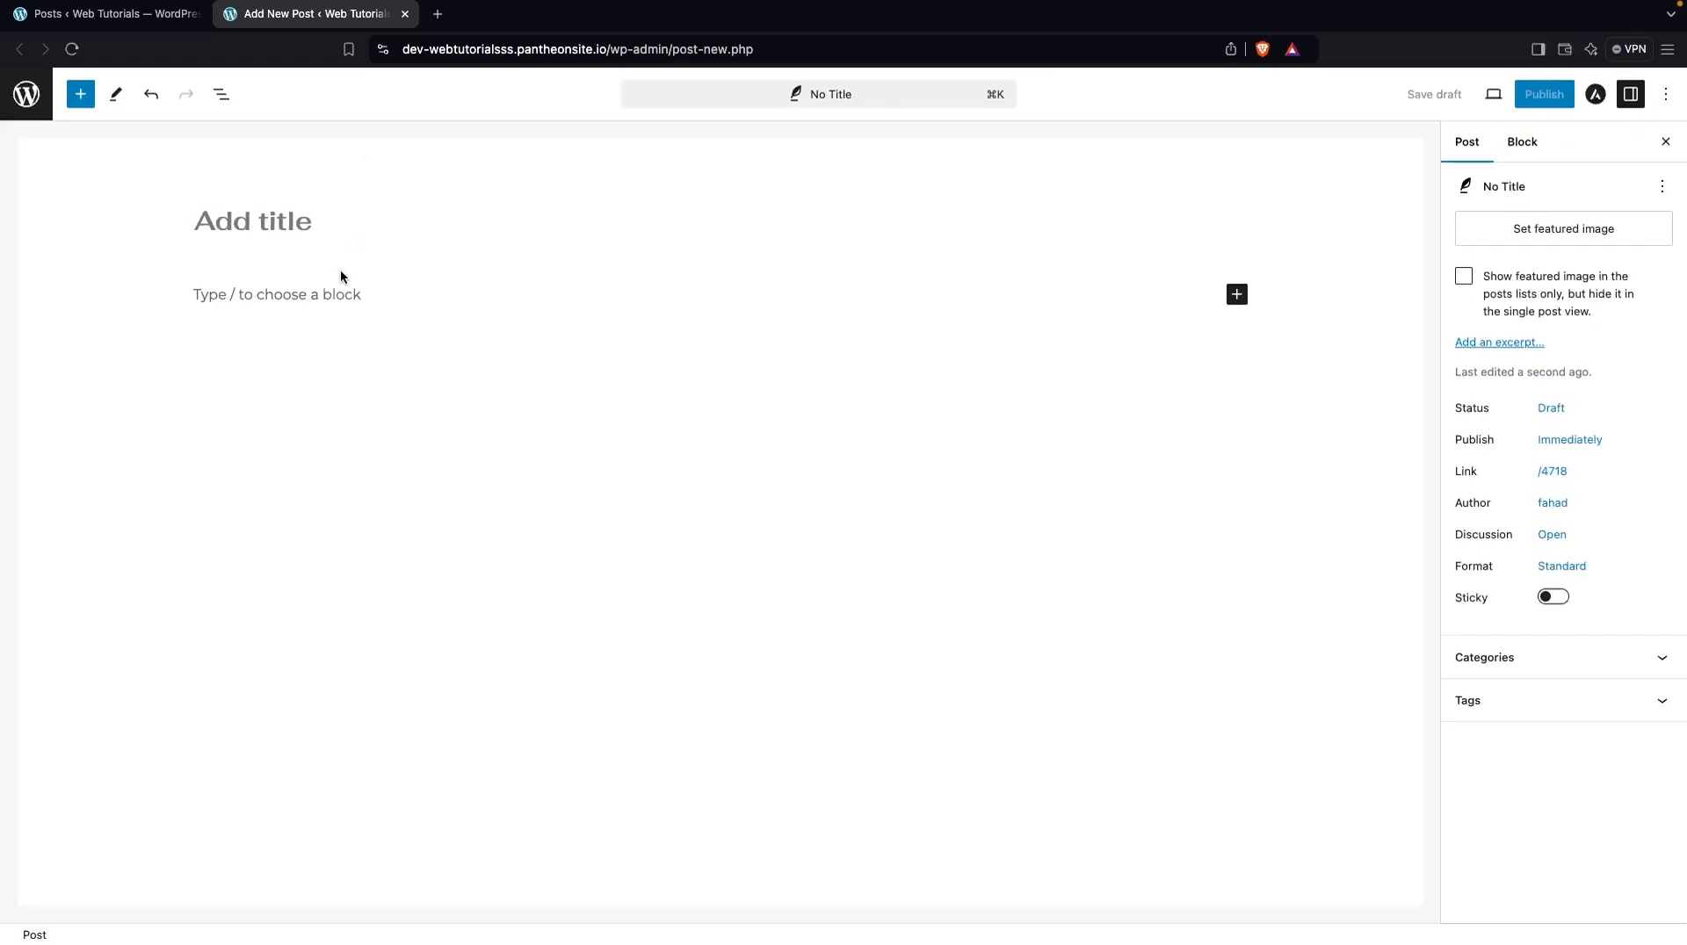
Create a new page from the Pages list with the title "New Page" and an empty body
{"action": "left_click", "coordinate": [131, 14]}
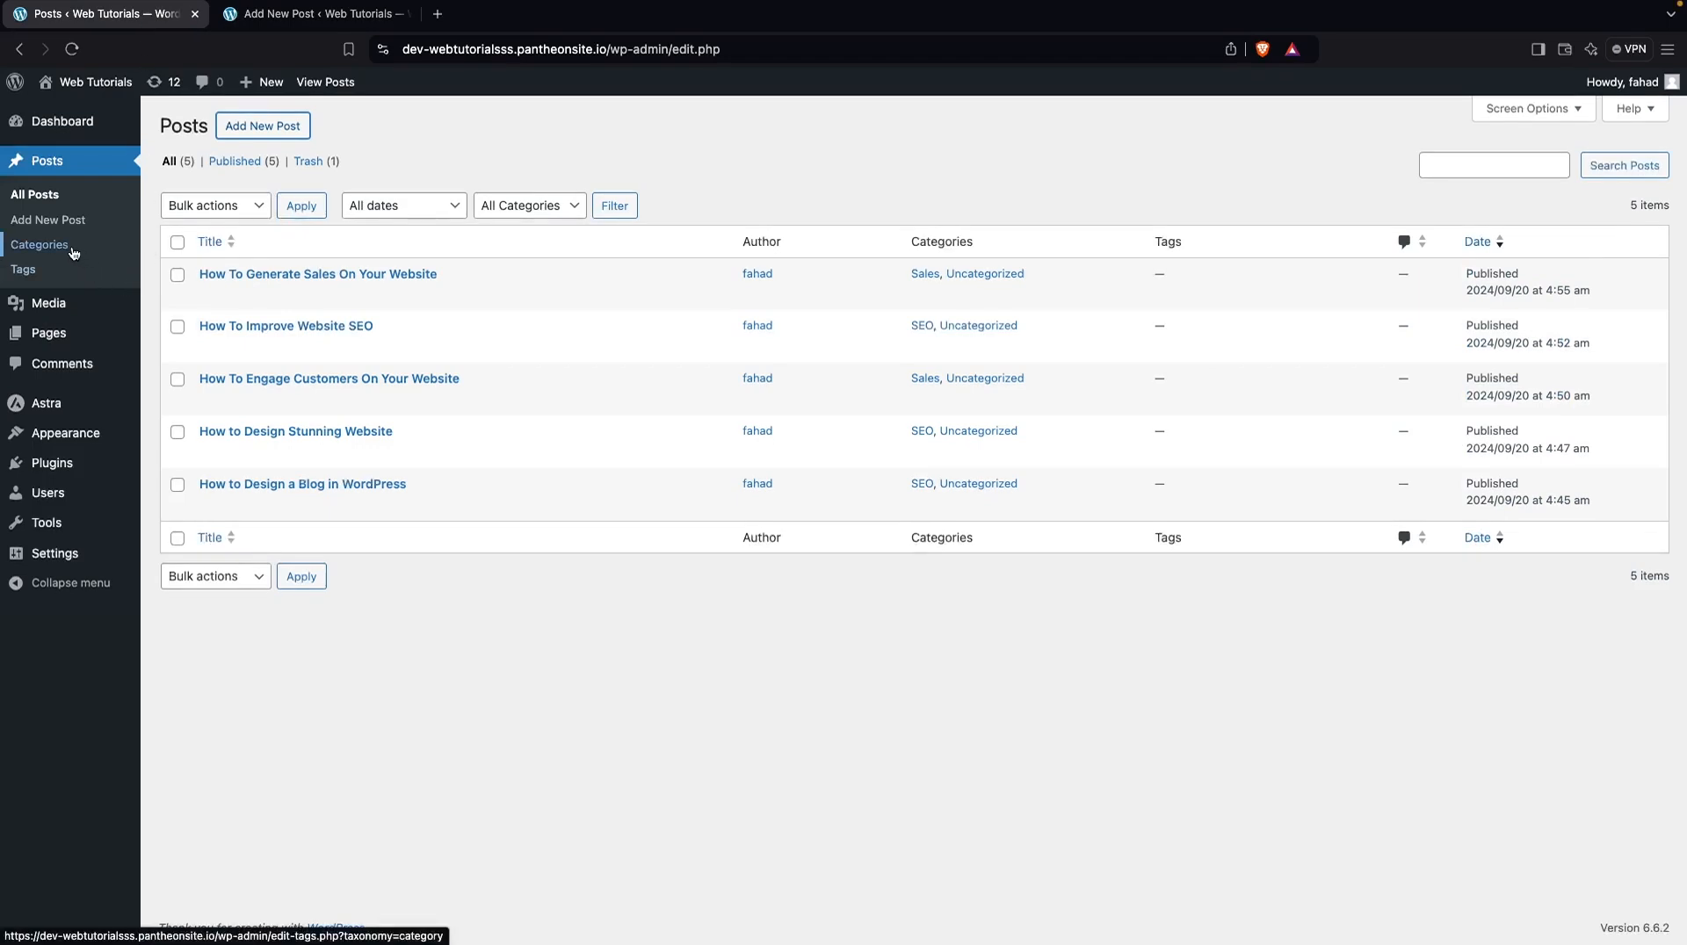
{"action": "left_click", "coordinate": [55, 338]}
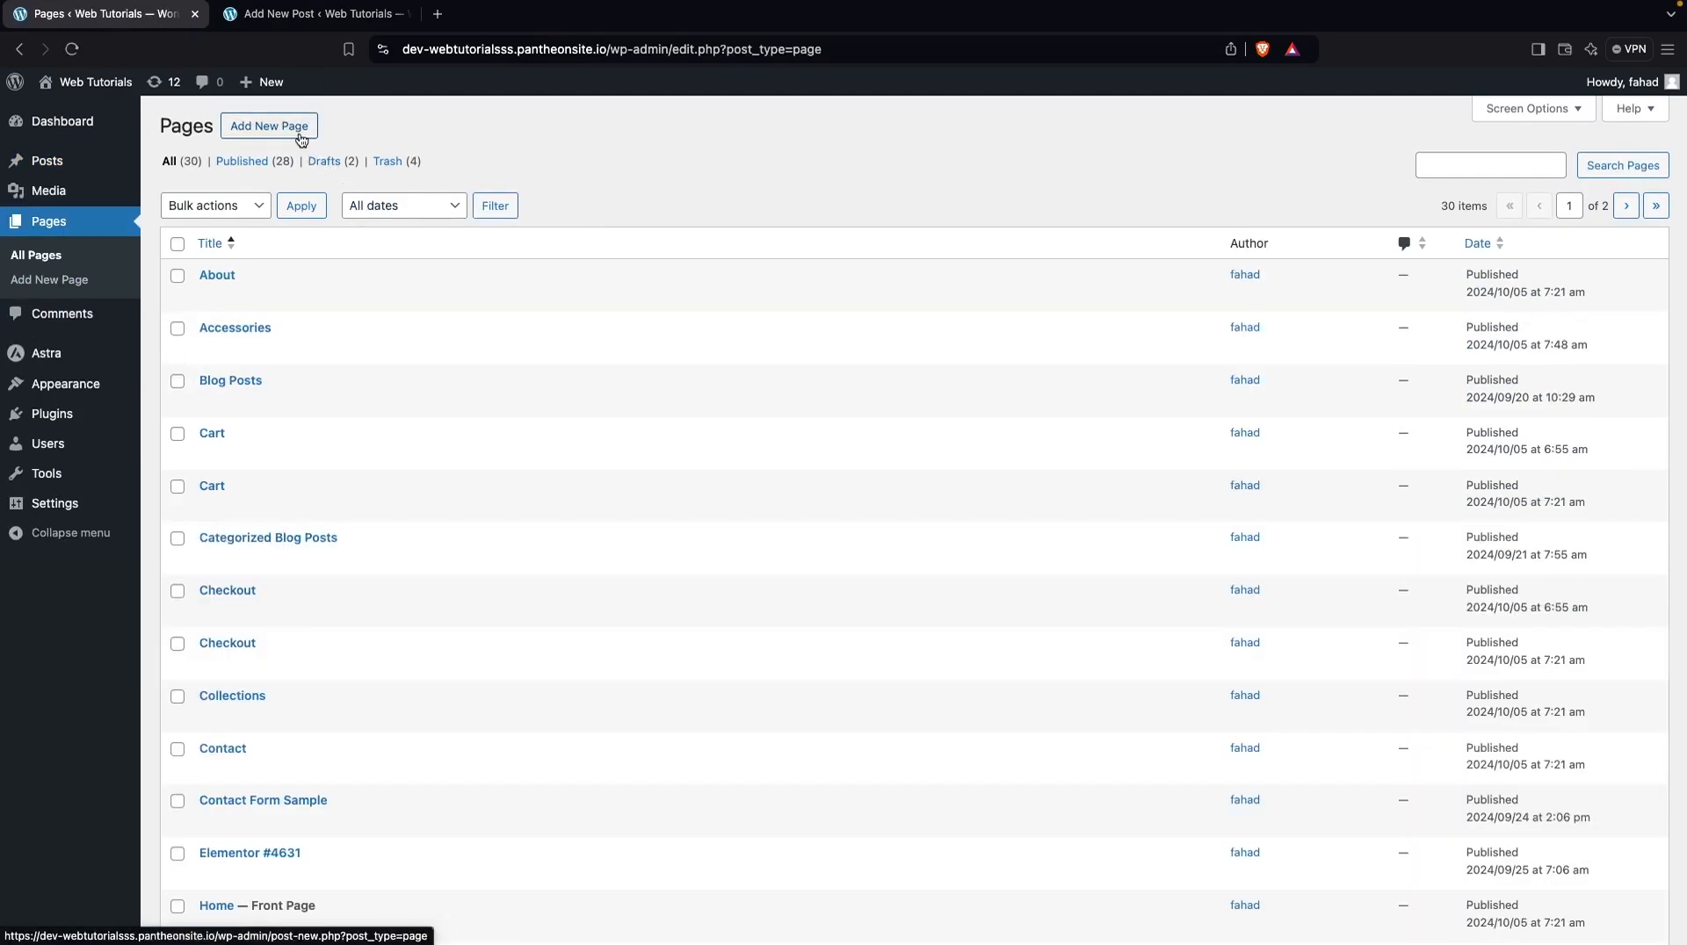
{"action": "left_click", "coordinate": [269, 126], "text": "super"}
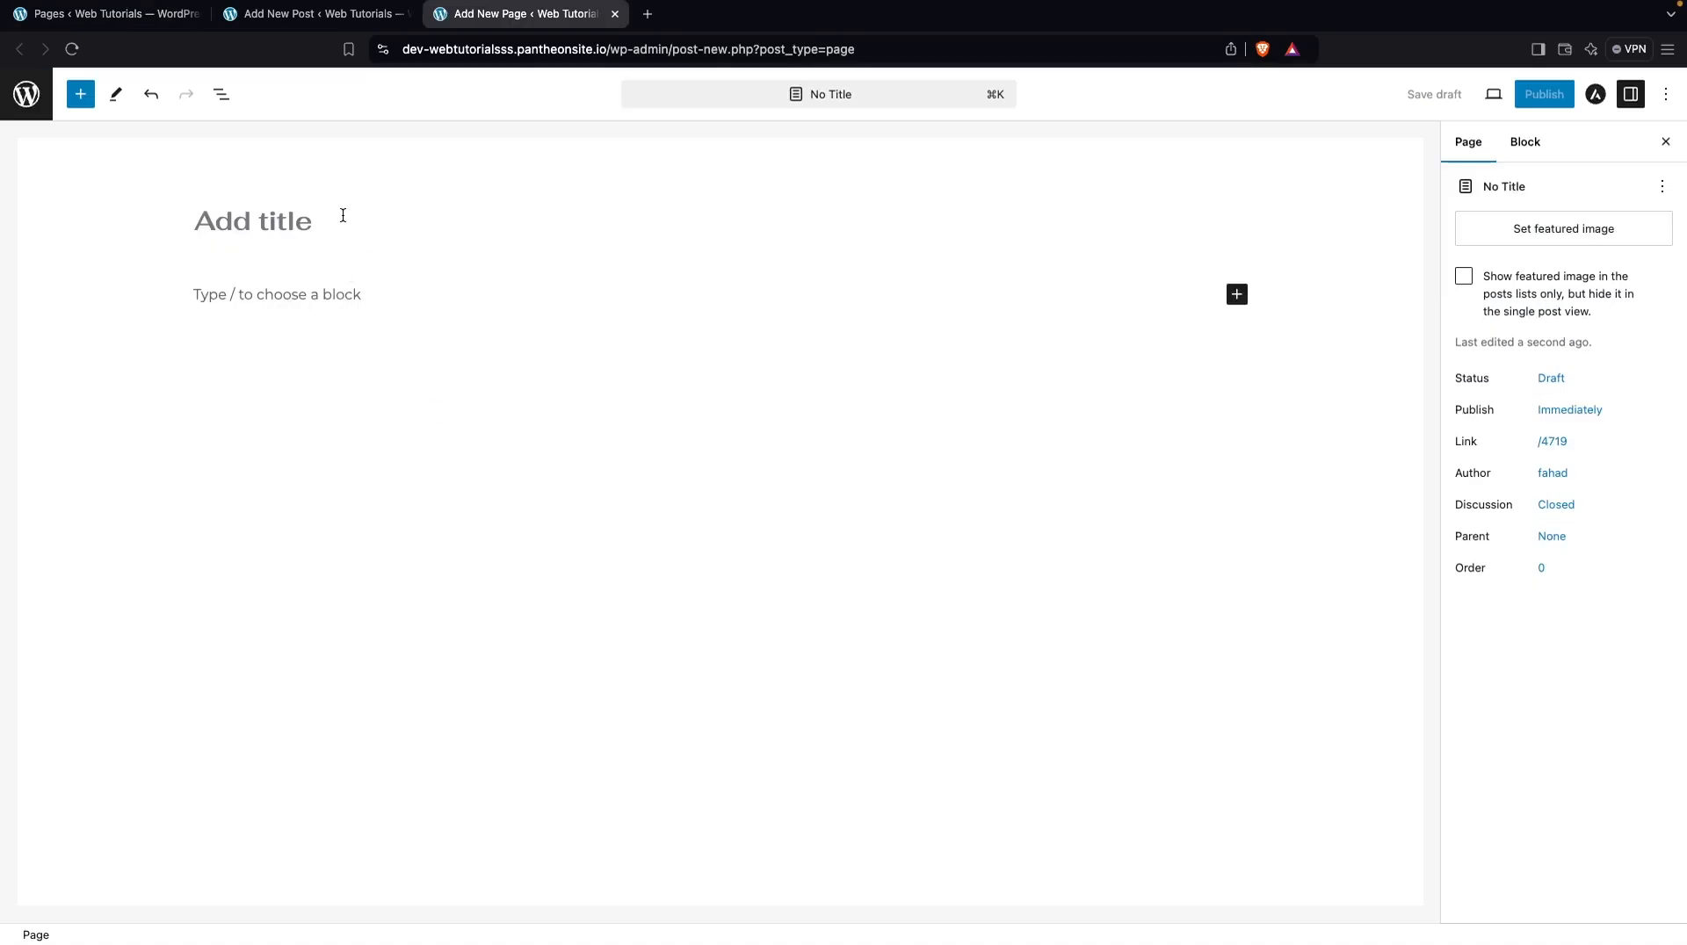
{"action": "left_click", "coordinate": [343, 215]}
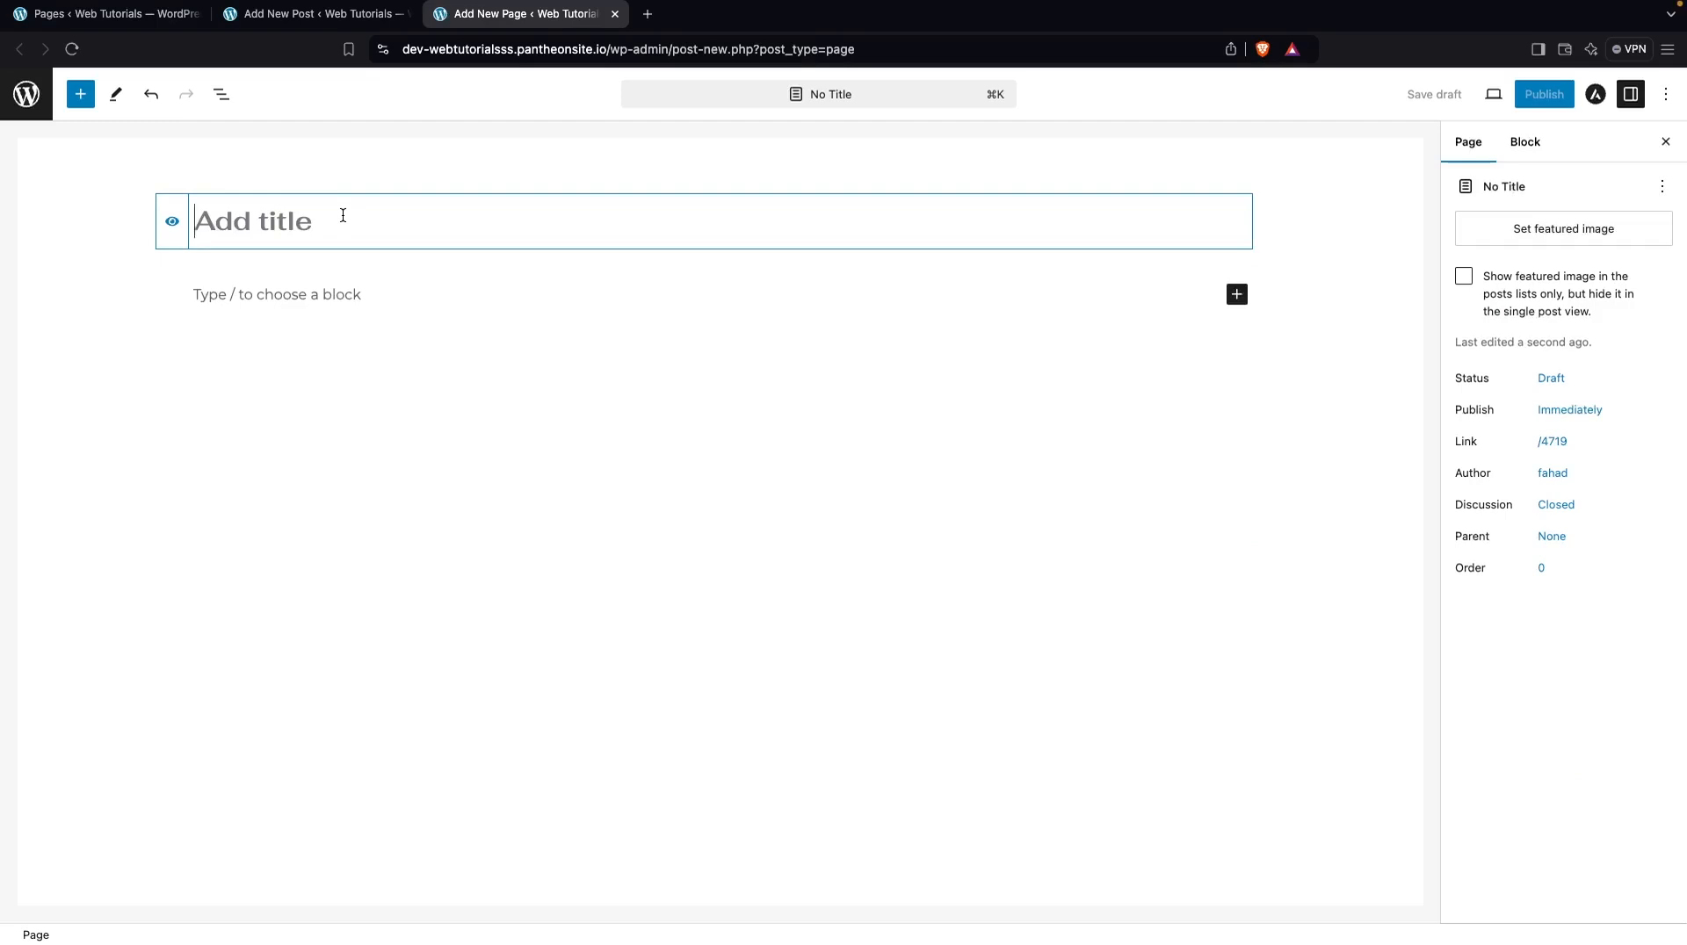
{"action": "type", "text": "New Page"}
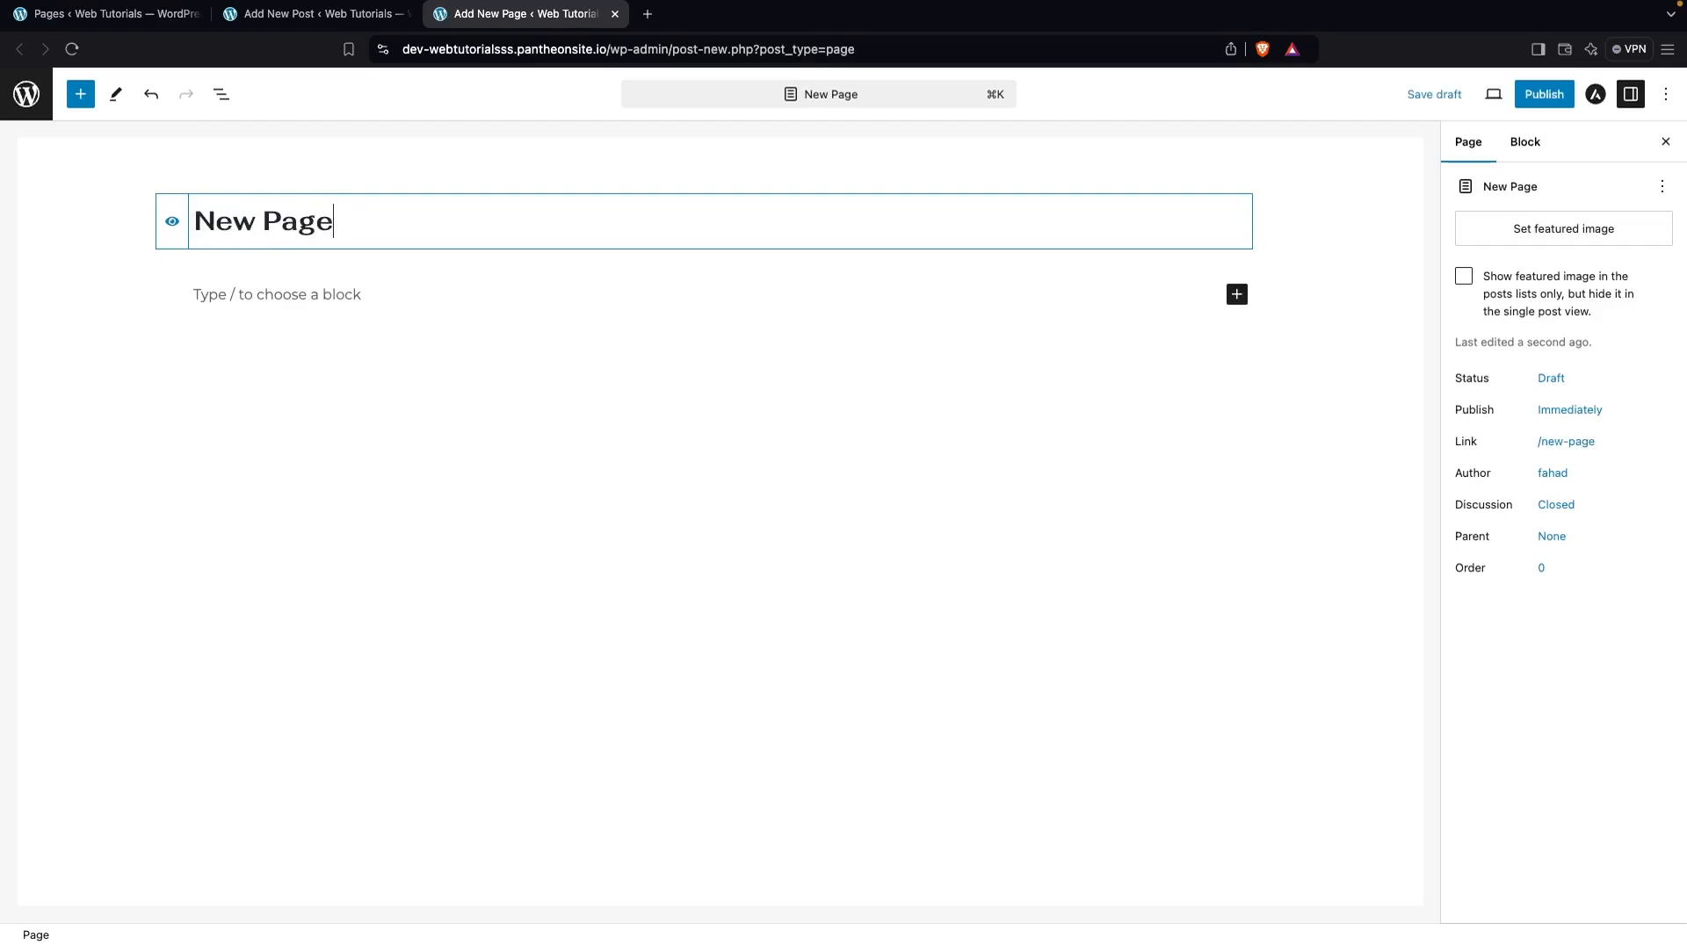
{"action": "left_click", "coordinate": [347, 303]}
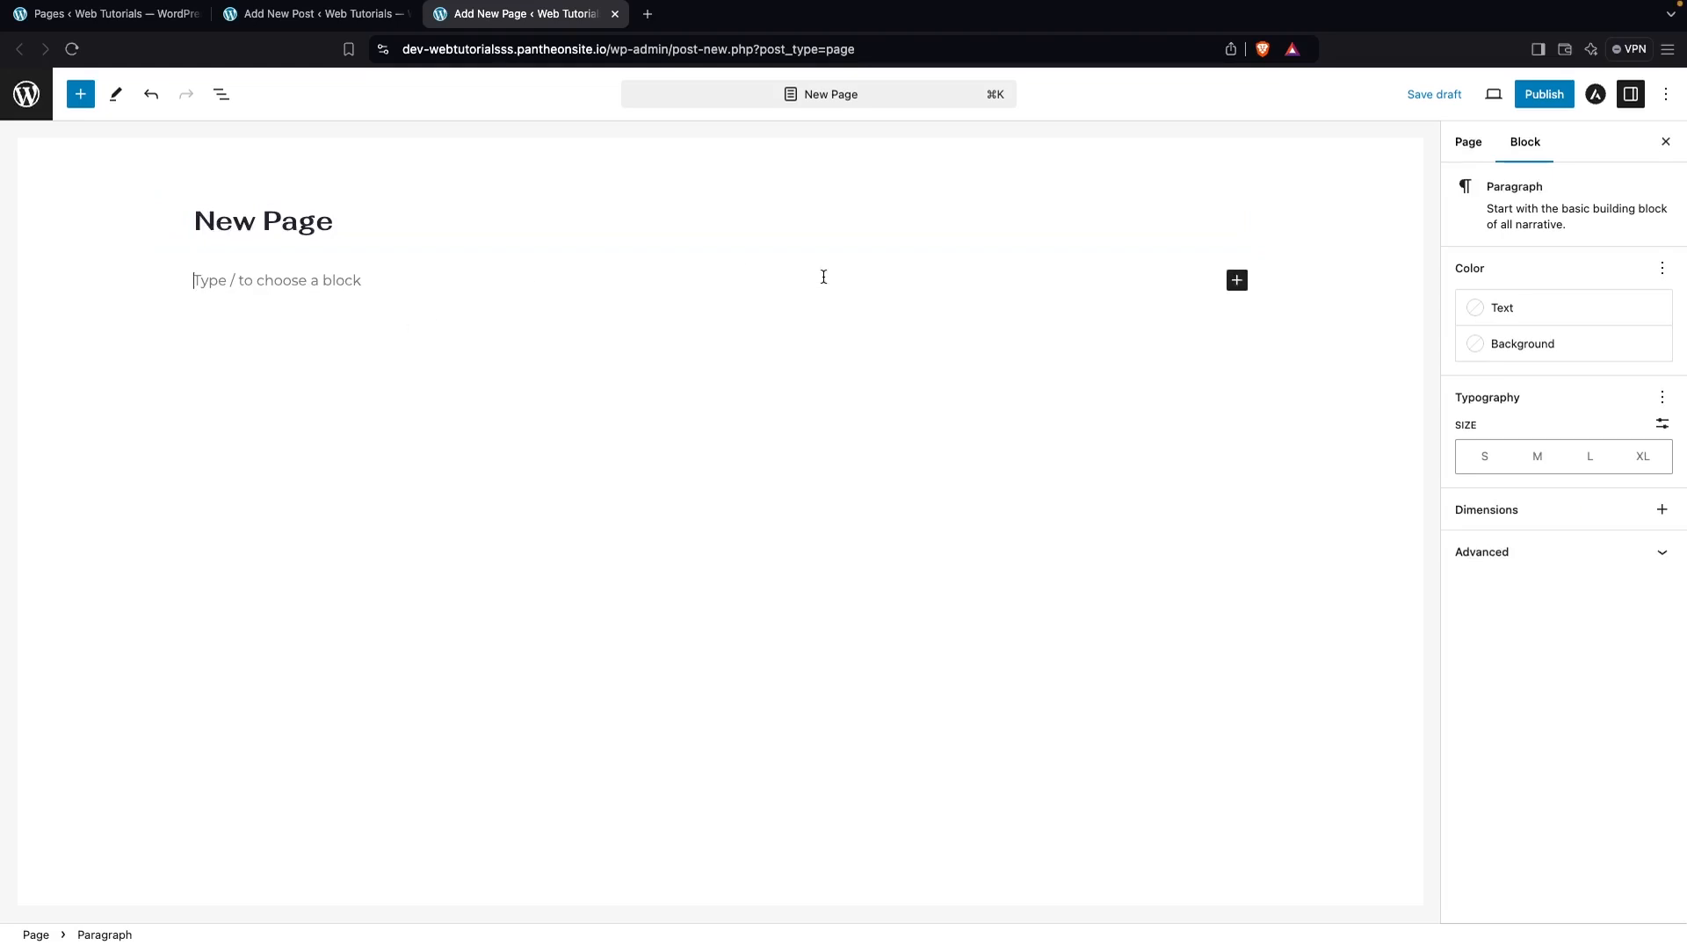
Publish the page and view it on the live site
{"action": "left_click", "coordinate": [1544, 102]}
{"action": "left_click", "coordinate": [1547, 102]}
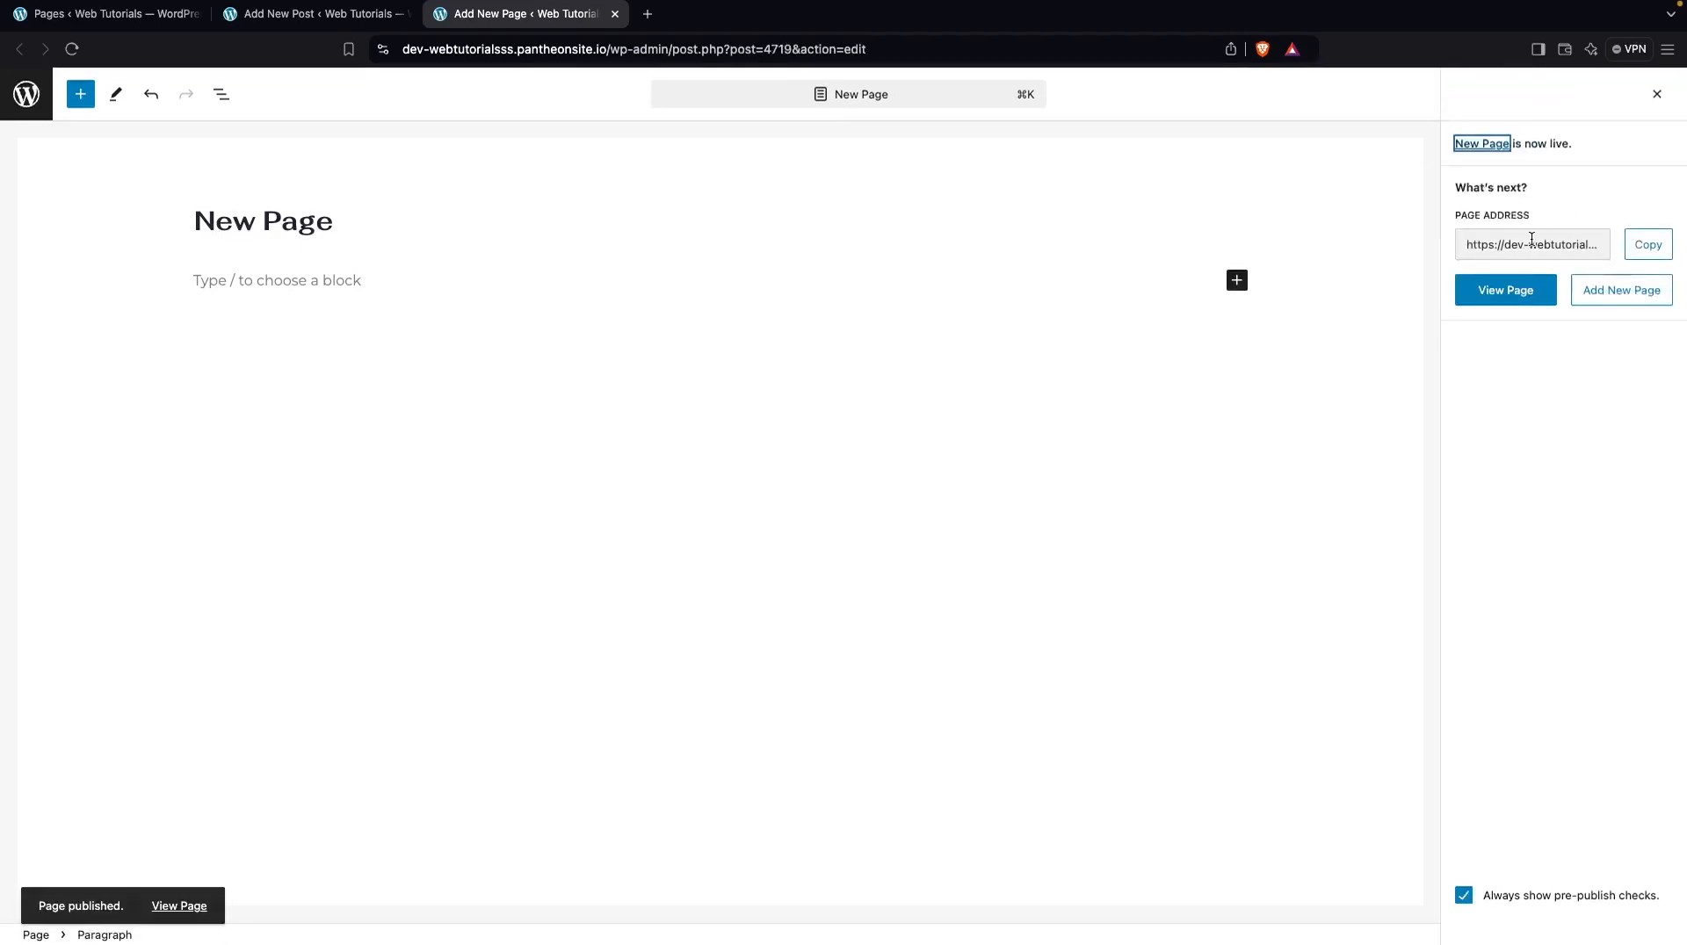
{"action": "left_click", "coordinate": [1509, 291]}
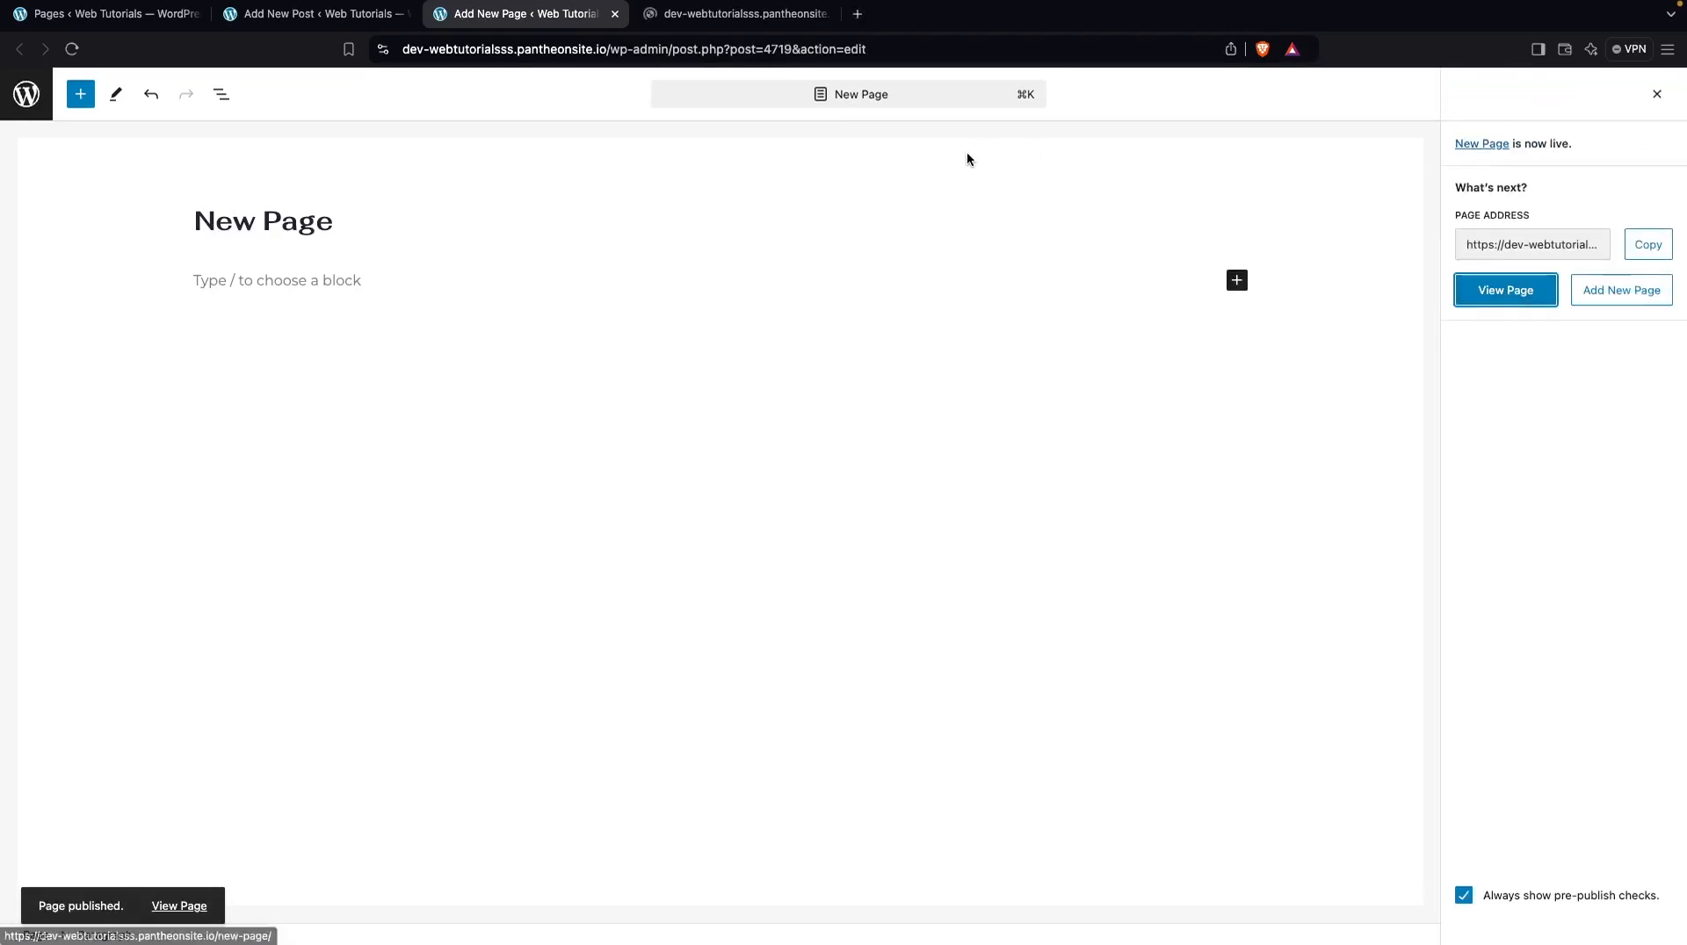
{"action": "left_click", "coordinate": [756, 26]}
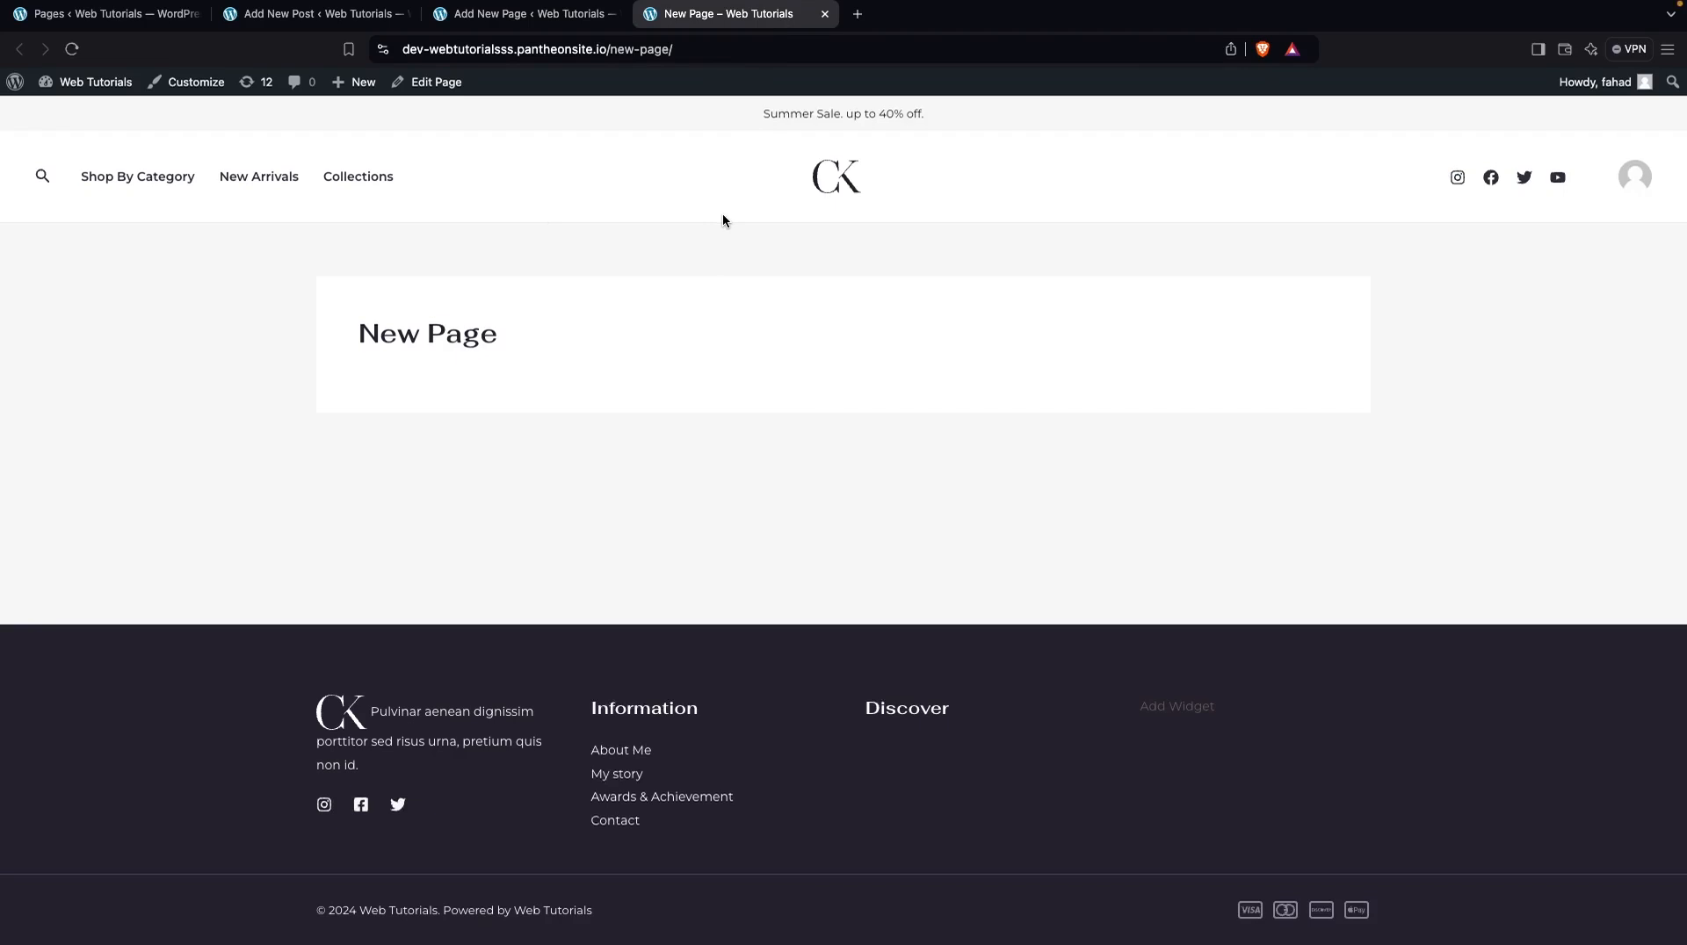
Open the Widgets screen and the site's home page in separate browser tabs and look over the home page
{"action": "left_click", "coordinate": [136, 26]}
{"action": "mouse_move", "coordinate": [117, 112]}
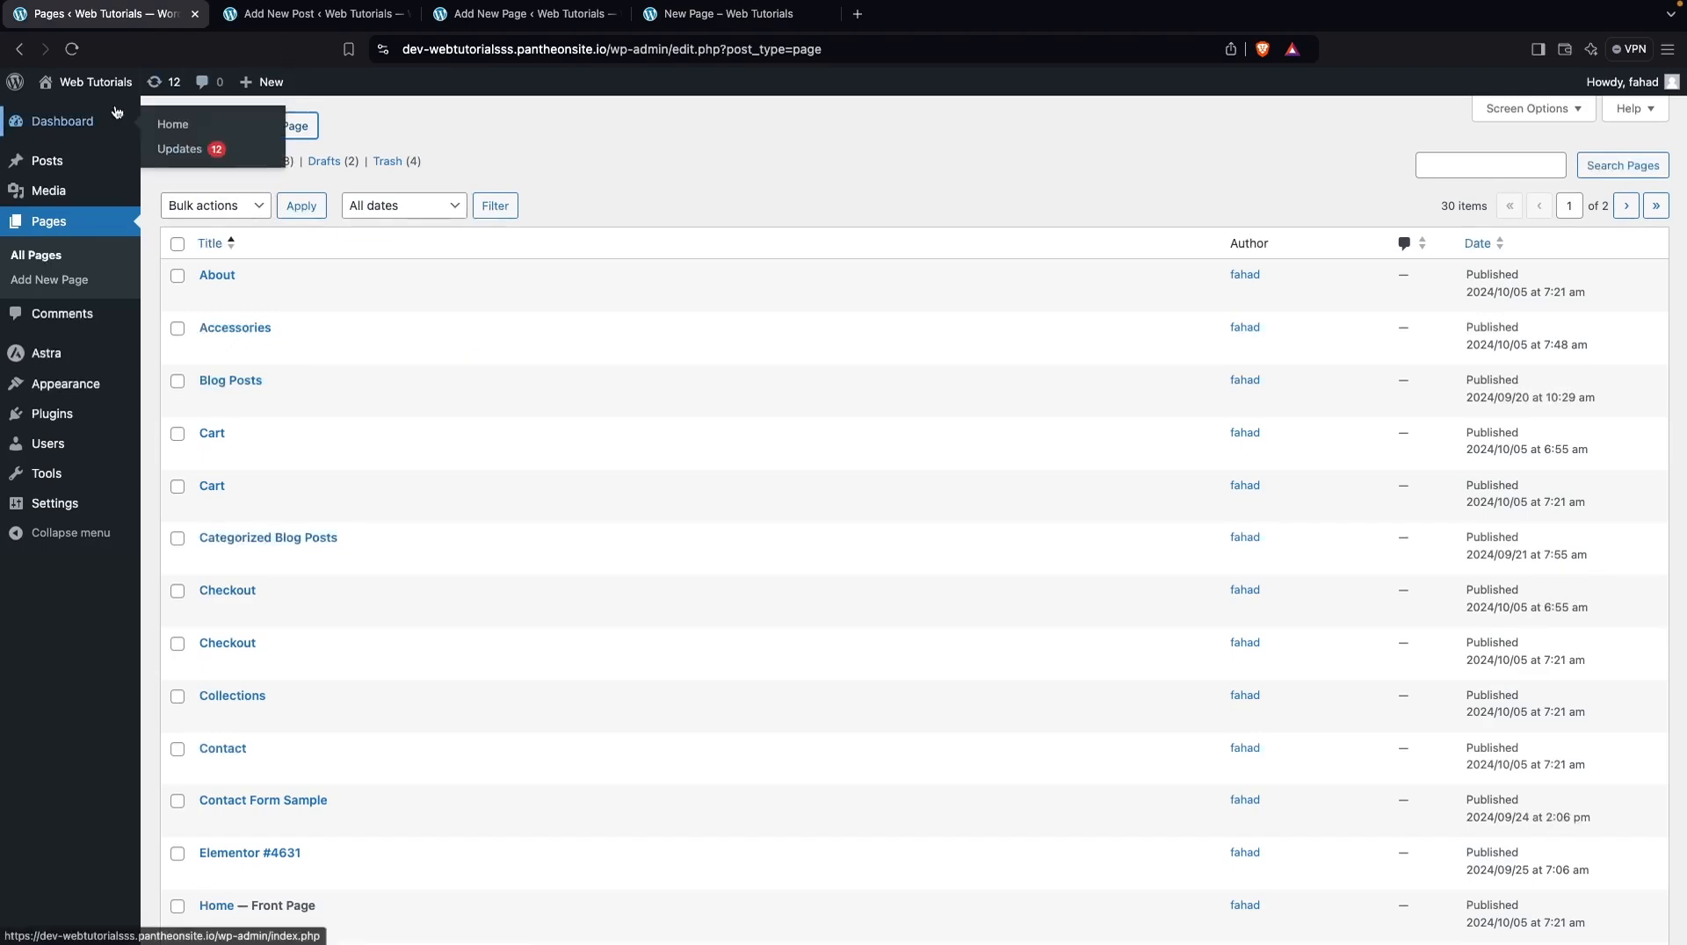
{"action": "mouse_move", "coordinate": [98, 393]}
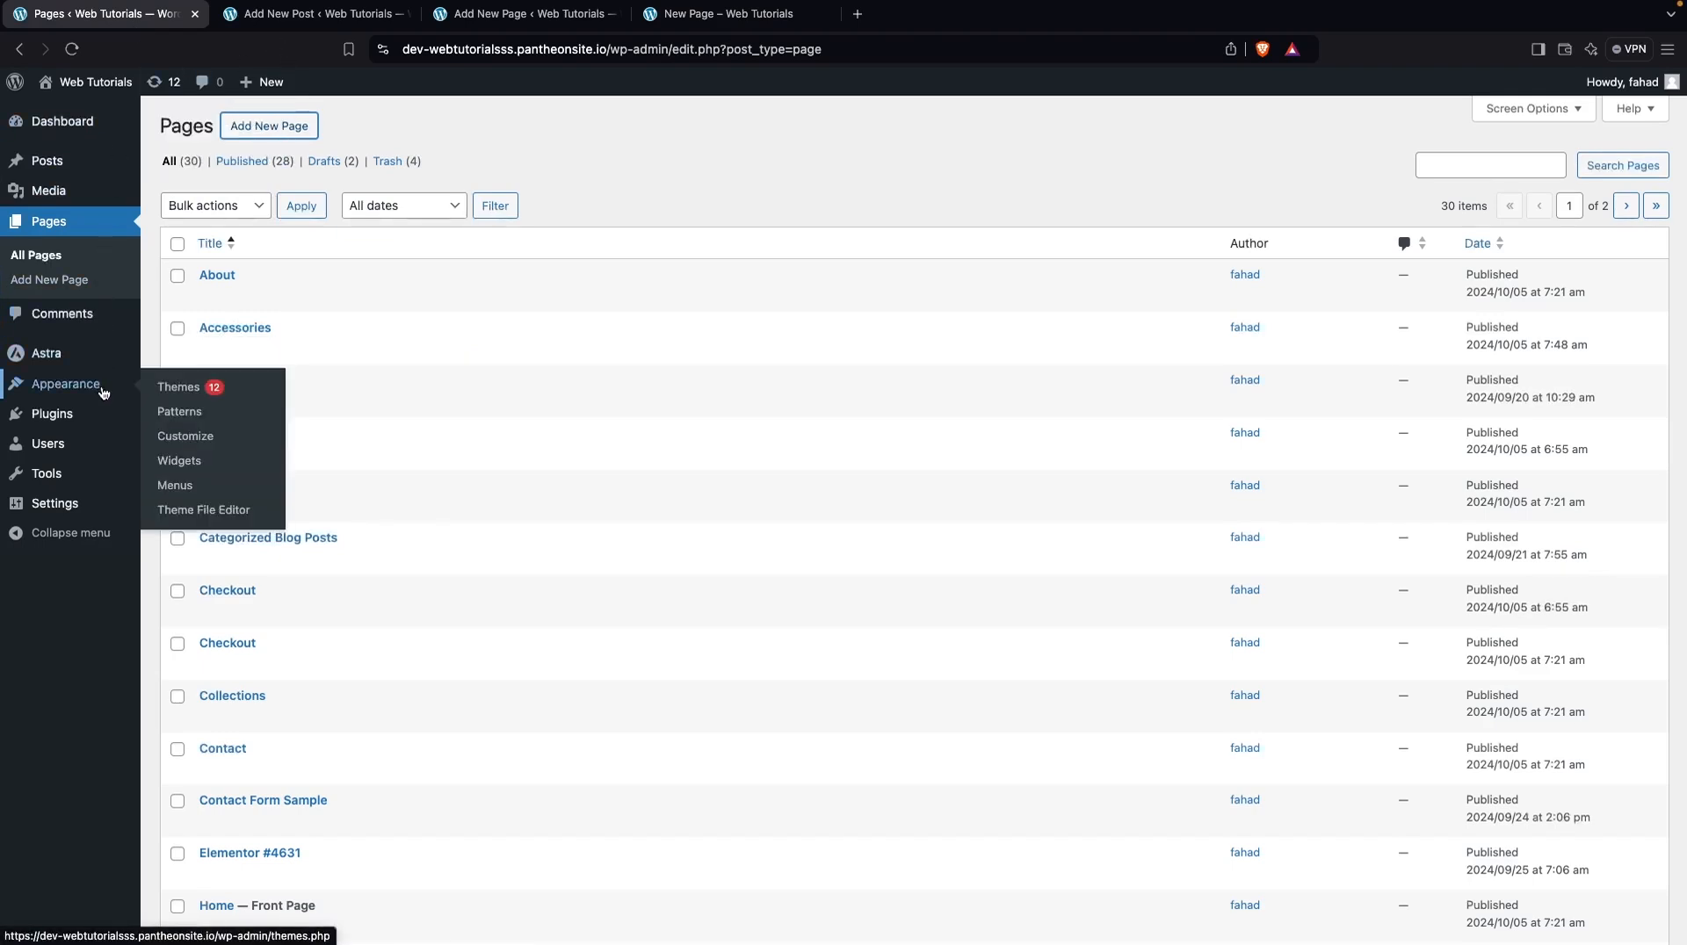
{"action": "middle_click", "coordinate": [201, 458]}
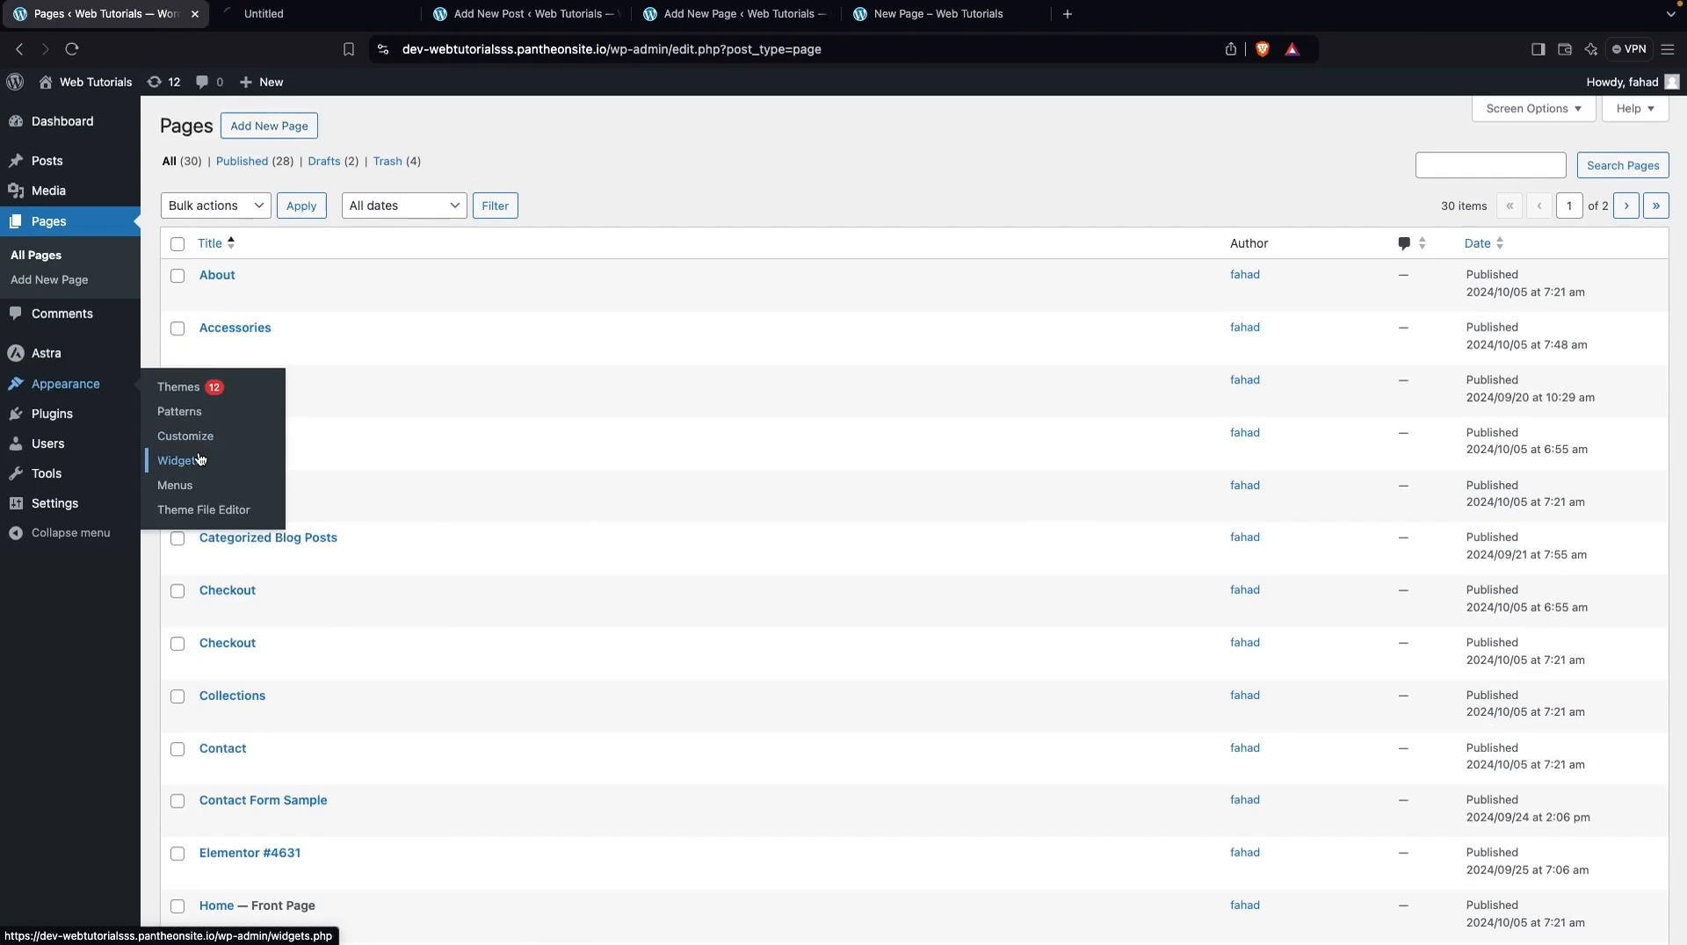
{"action": "mouse_move", "coordinate": [97, 124]}
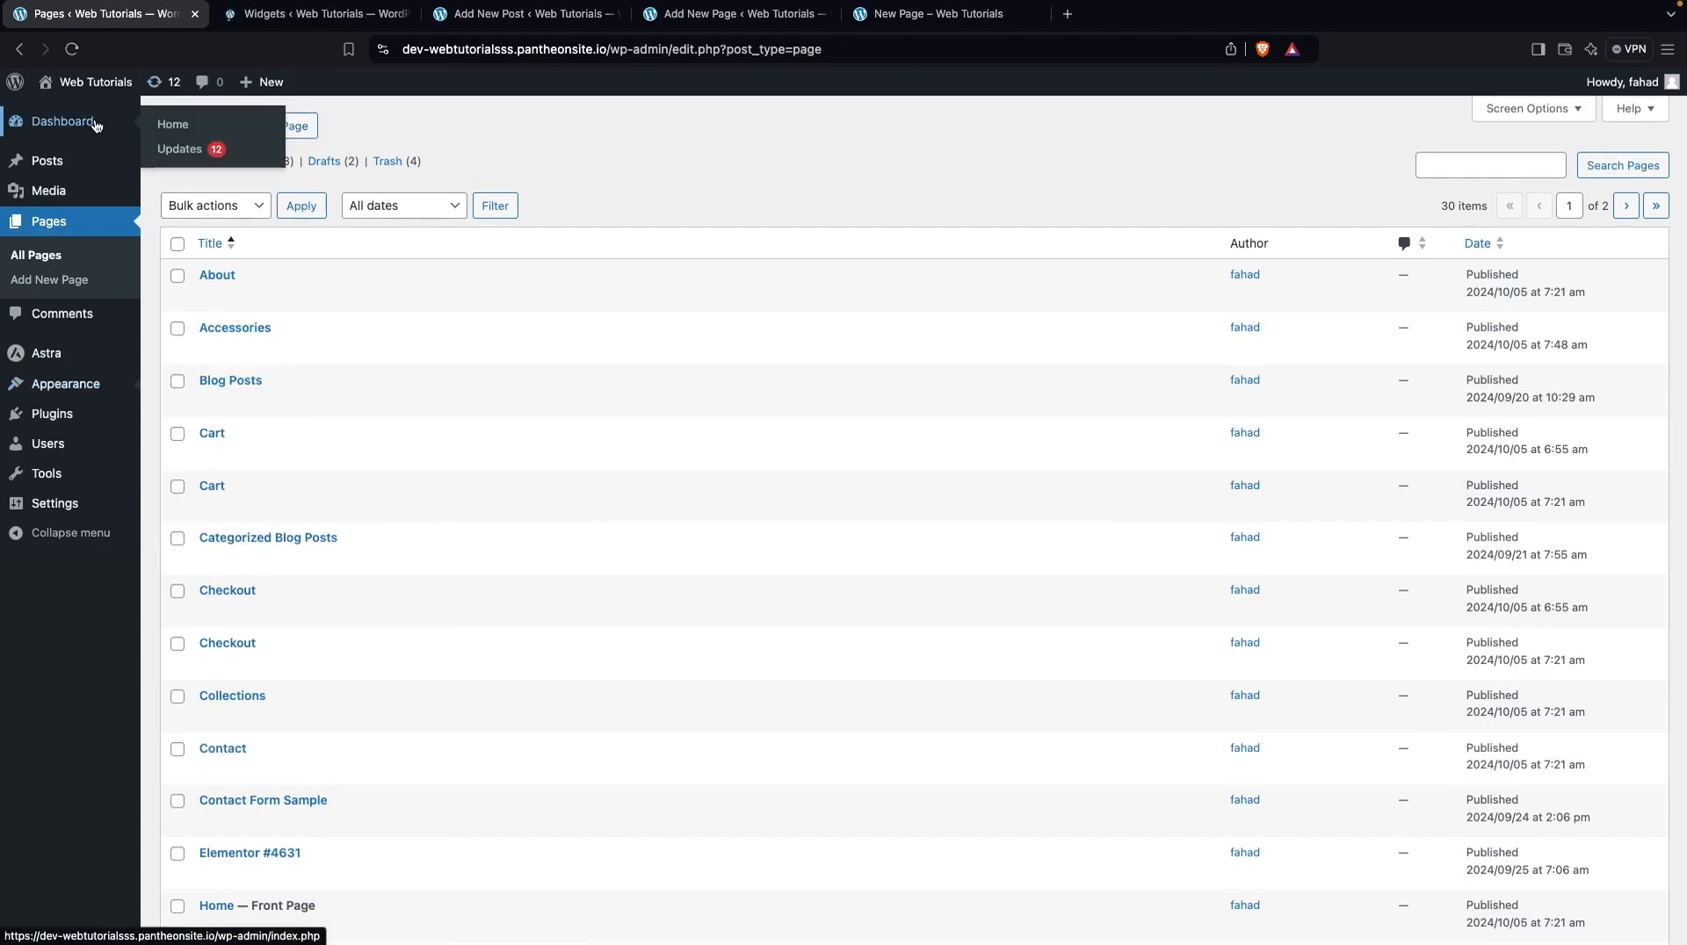
{"action": "mouse_move", "coordinate": [88, 83]}
{"action": "middle_click", "coordinate": [78, 118]}
{"action": "left_click", "coordinate": [474, 16]}
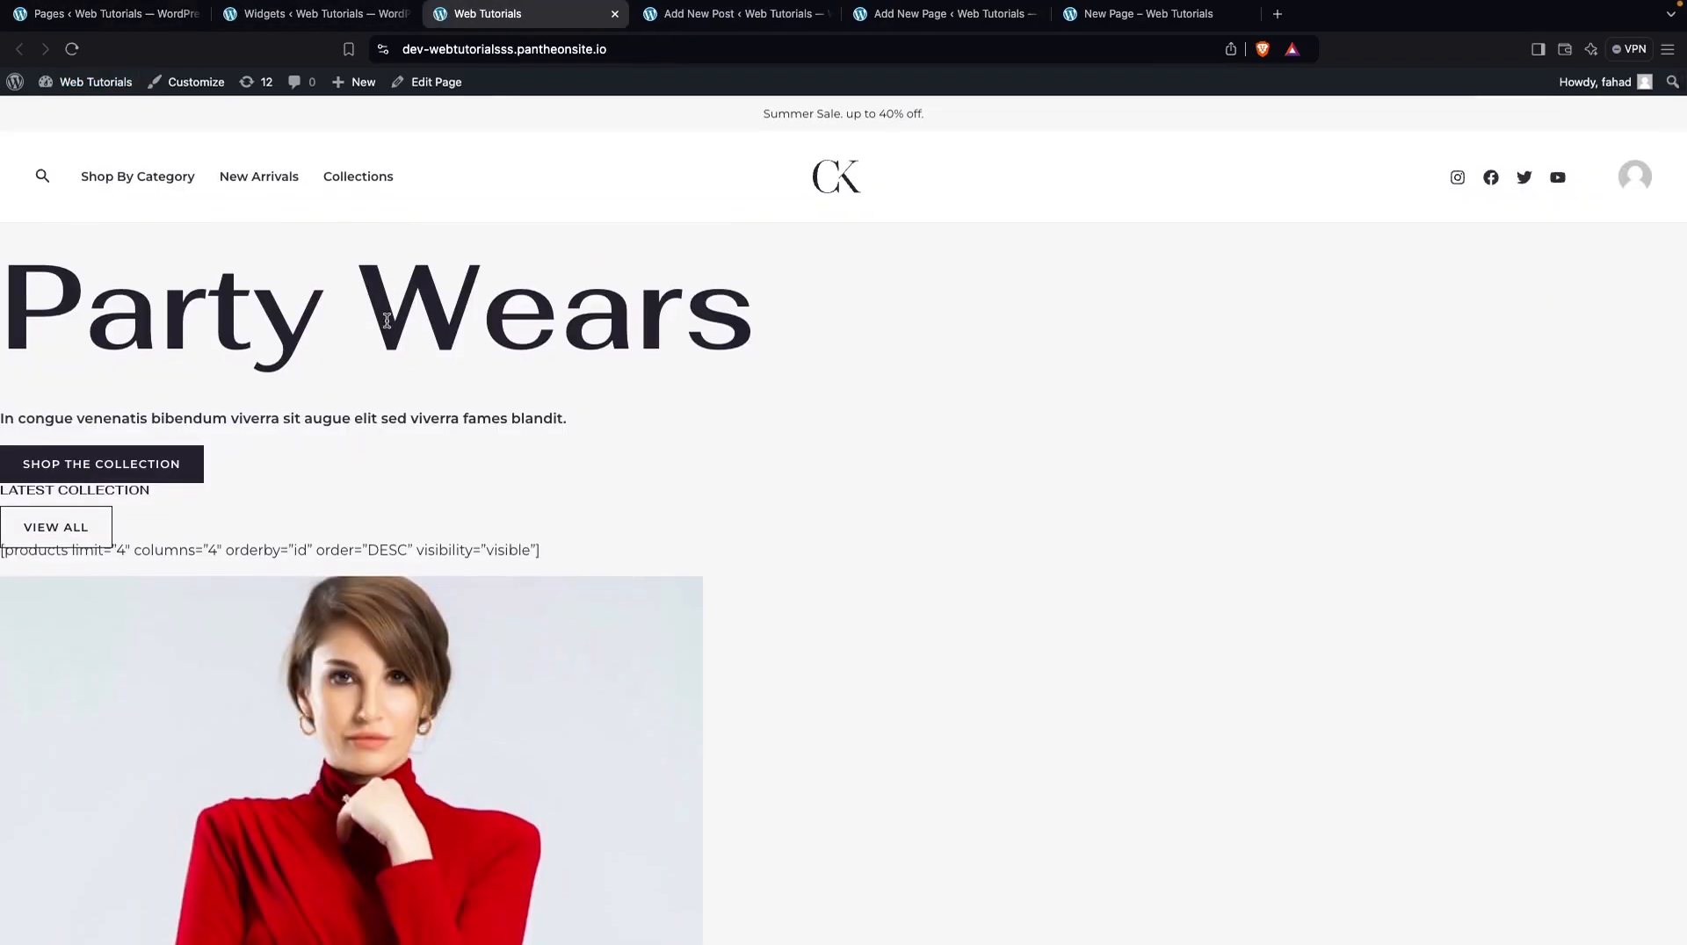
{"action": "scroll", "coordinate": [387, 321], "scroll_direction": "down", "scroll_amount": 20}
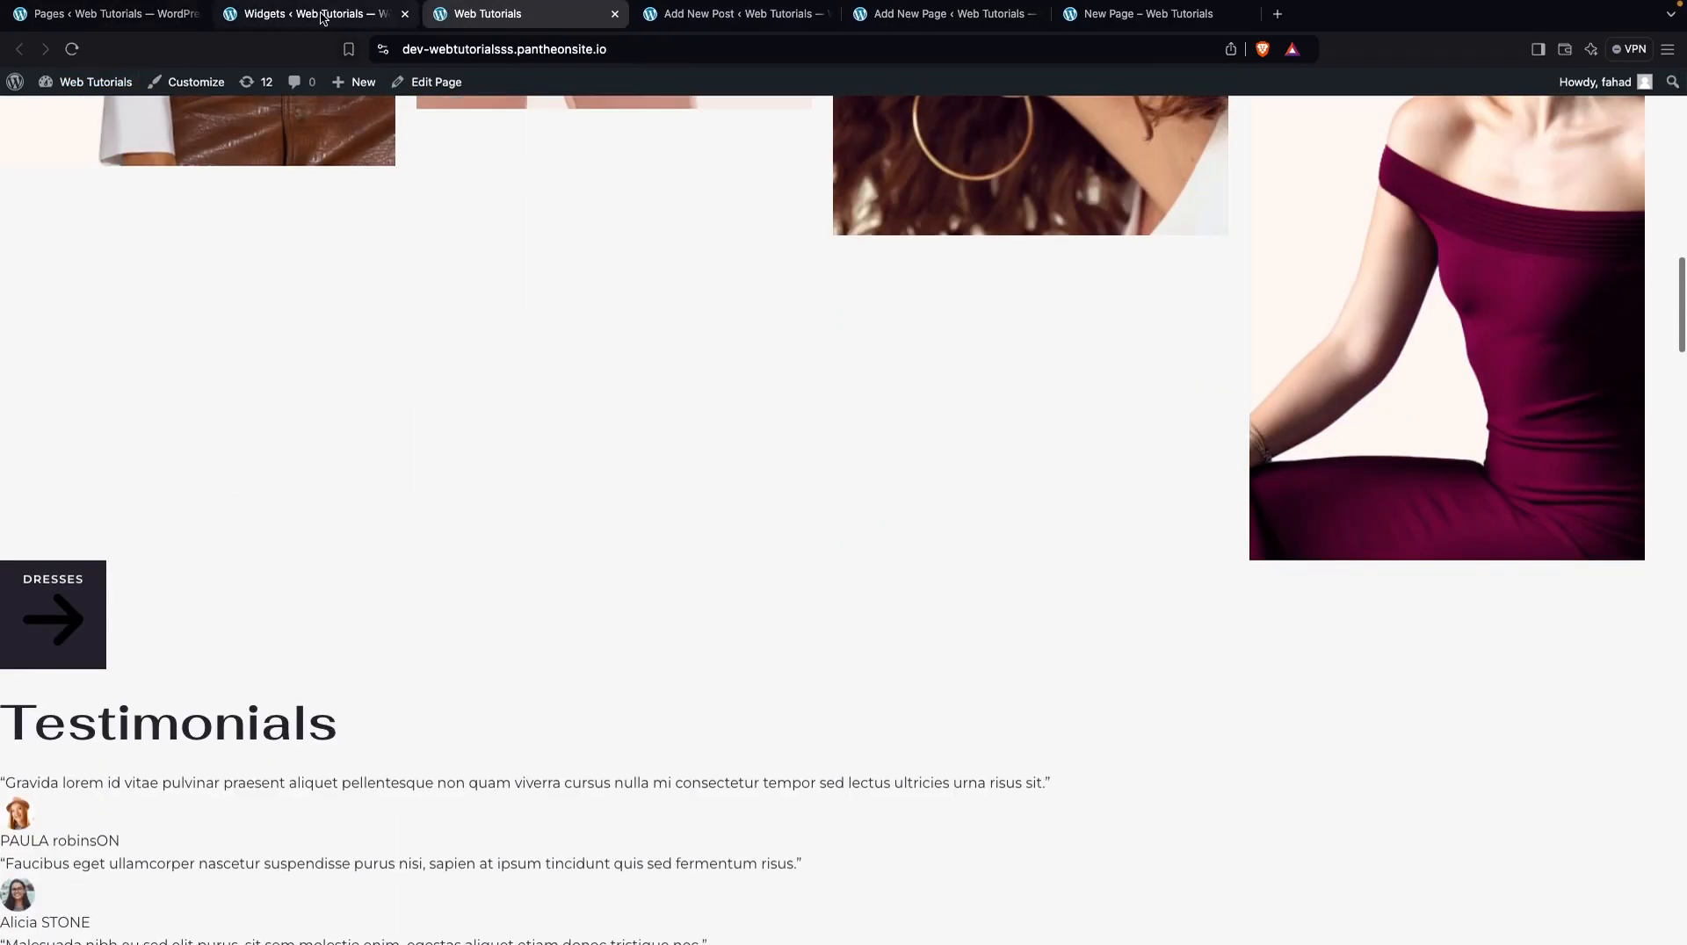
Examine the Main Sidebar and Header widget areas, the sidebar's Recent Posts heading, and the blocks available to add
{"action": "left_click", "coordinate": [324, 17]}
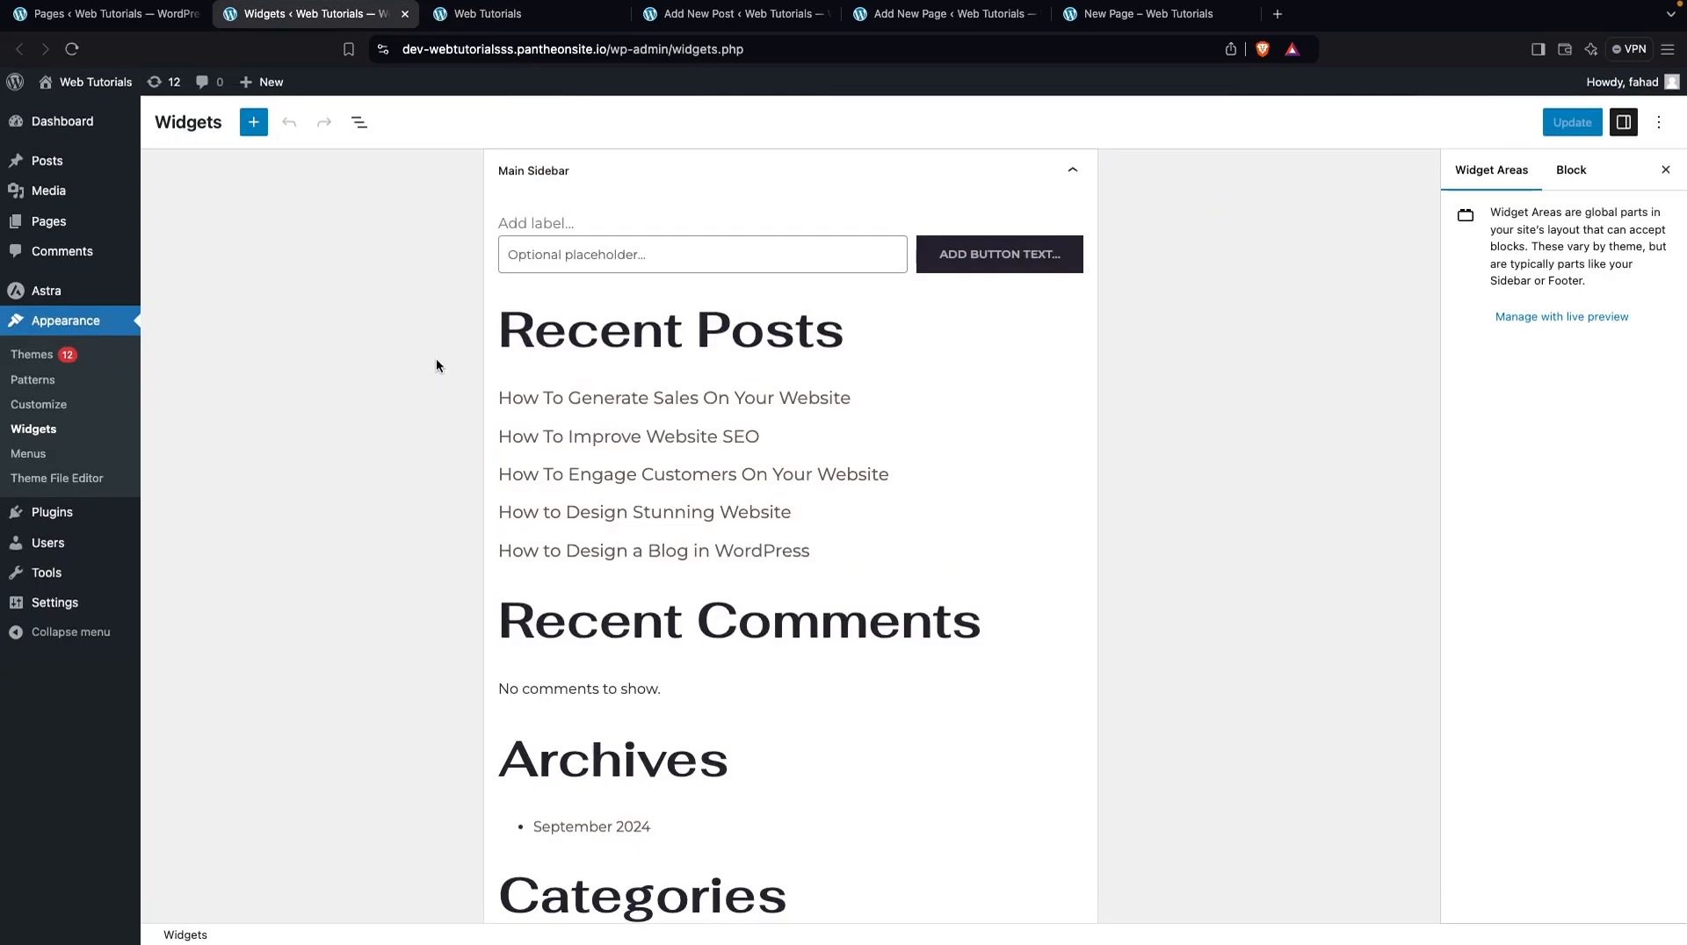
{"action": "left_click", "coordinate": [1074, 169]}
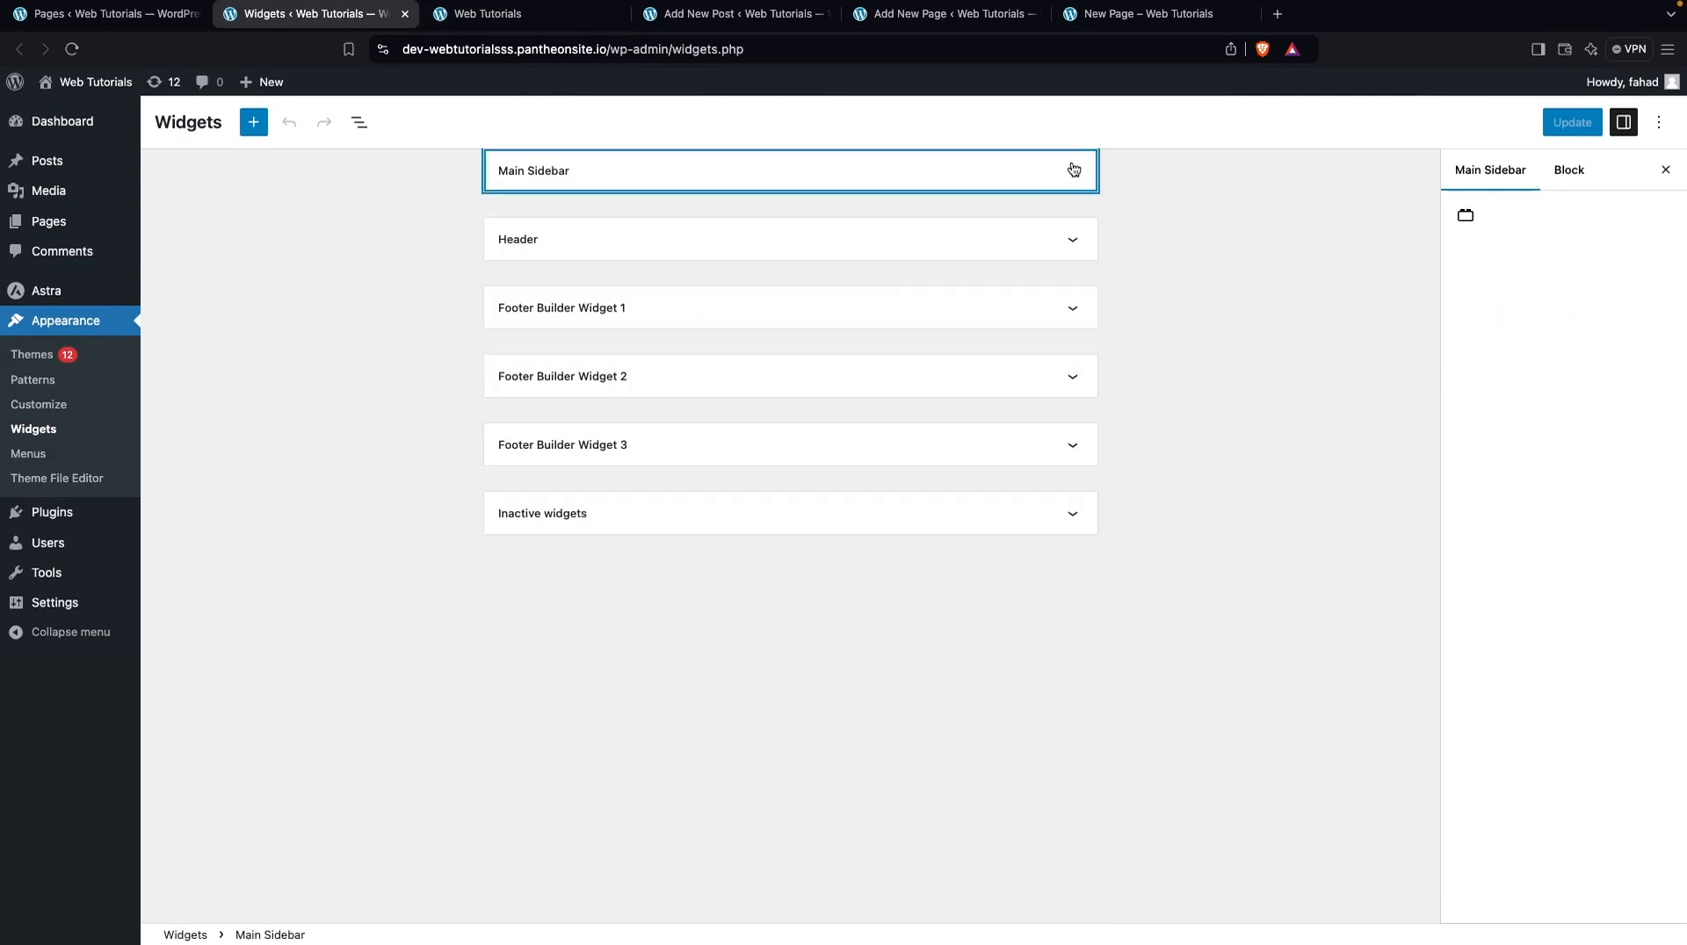
{"action": "left_click", "coordinate": [1079, 245]}
{"action": "left_click", "coordinate": [1079, 245]}
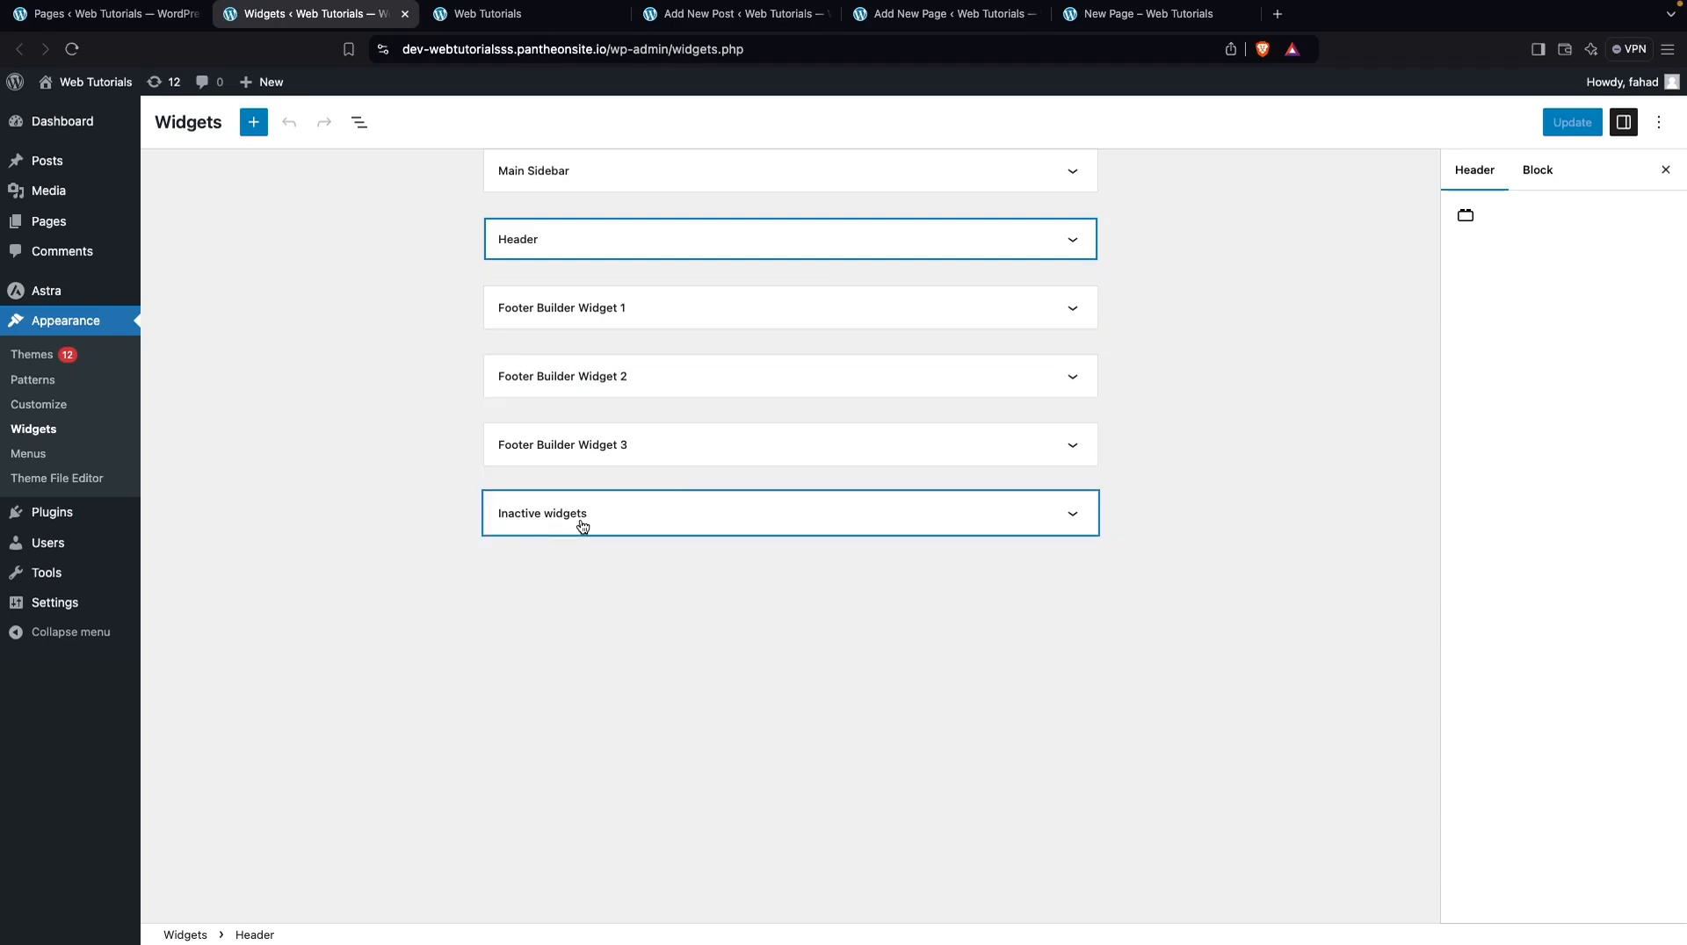
{"action": "left_click", "coordinate": [1077, 171]}
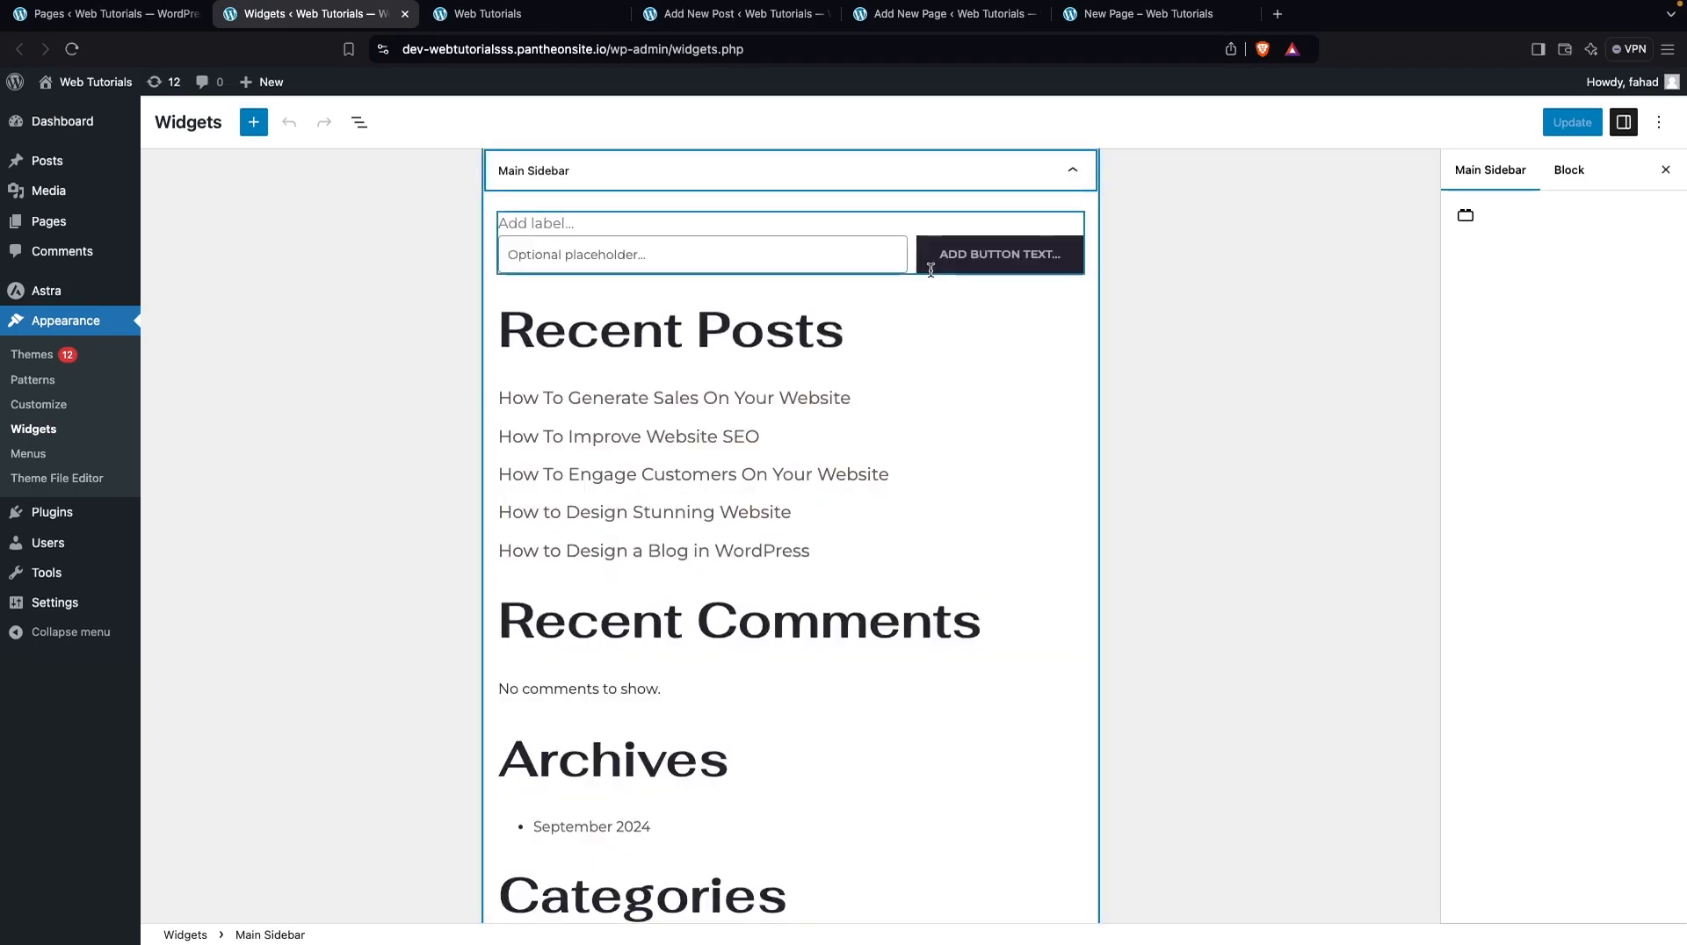
{"action": "left_click", "coordinate": [885, 341]}
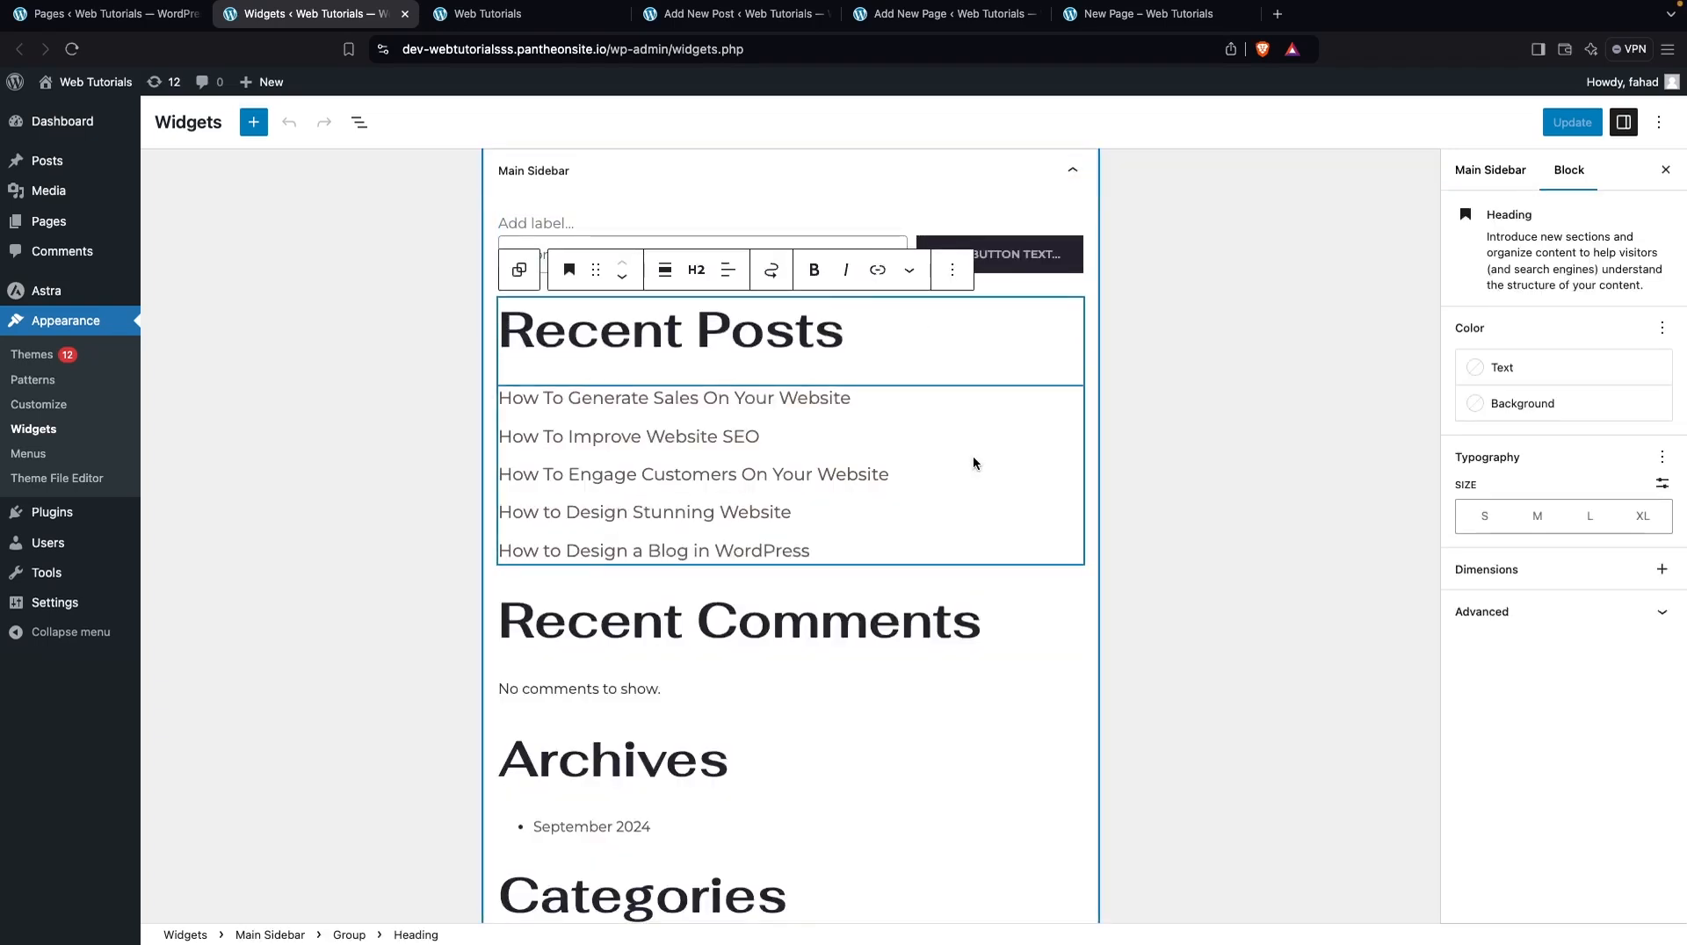
{"action": "scroll", "coordinate": [782, 411], "scroll_direction": "down", "scroll_amount": 2}
{"action": "scroll", "coordinate": [782, 411], "scroll_direction": "up", "scroll_amount": 1}
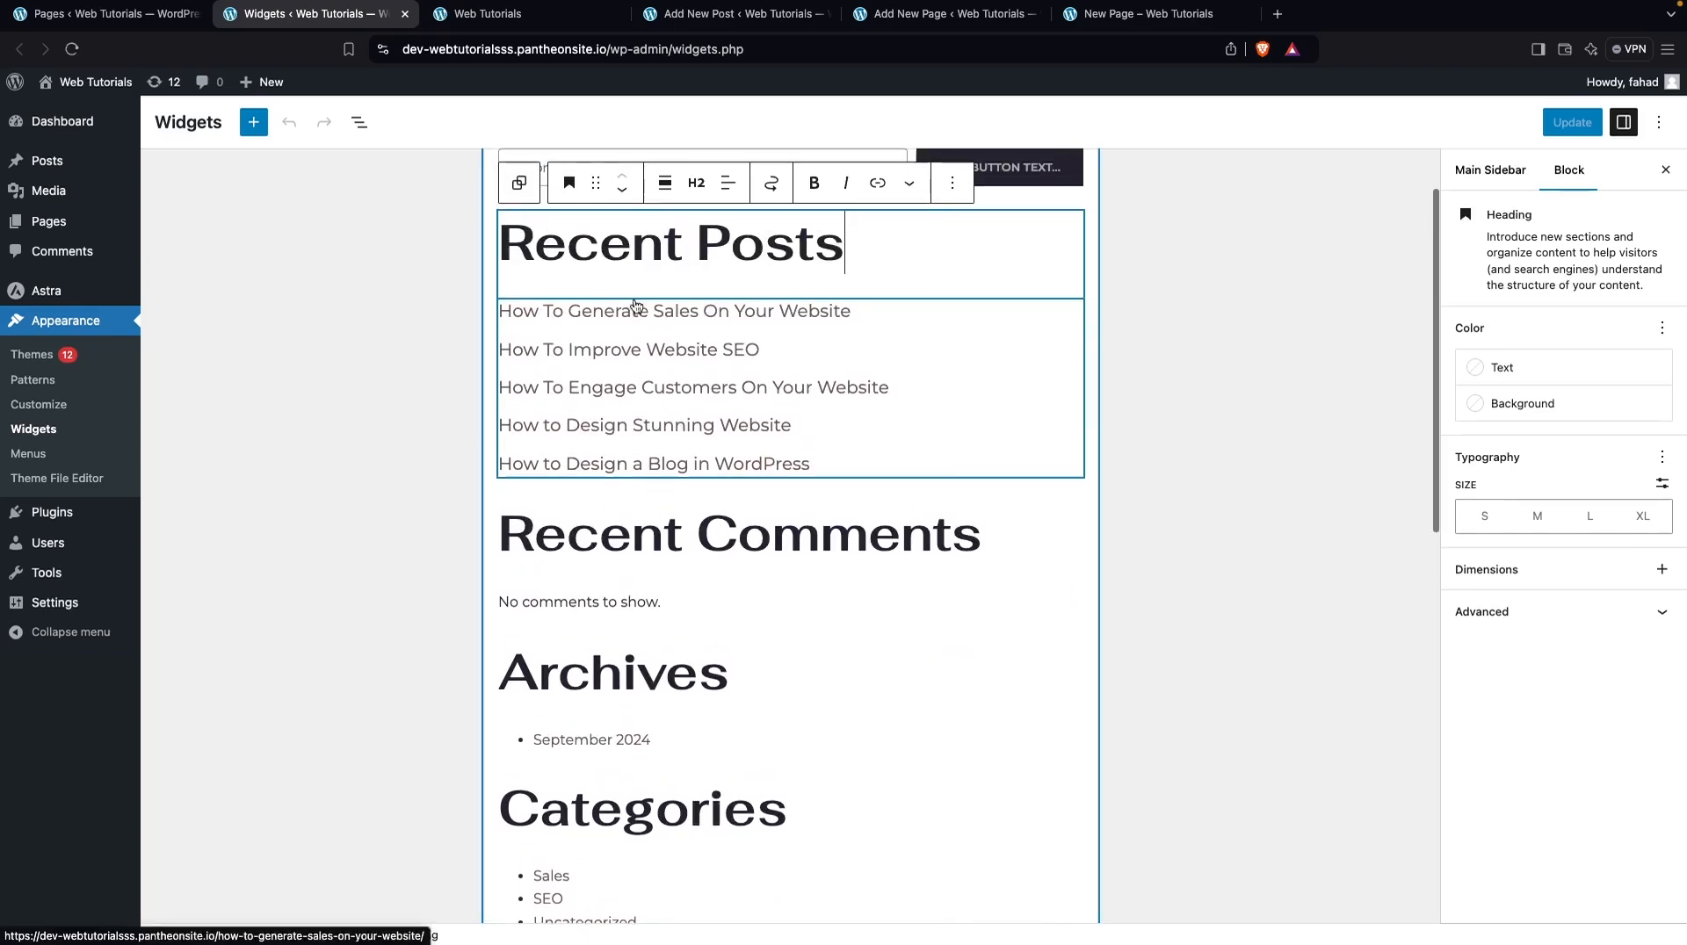
{"action": "left_click", "coordinate": [254, 124]}
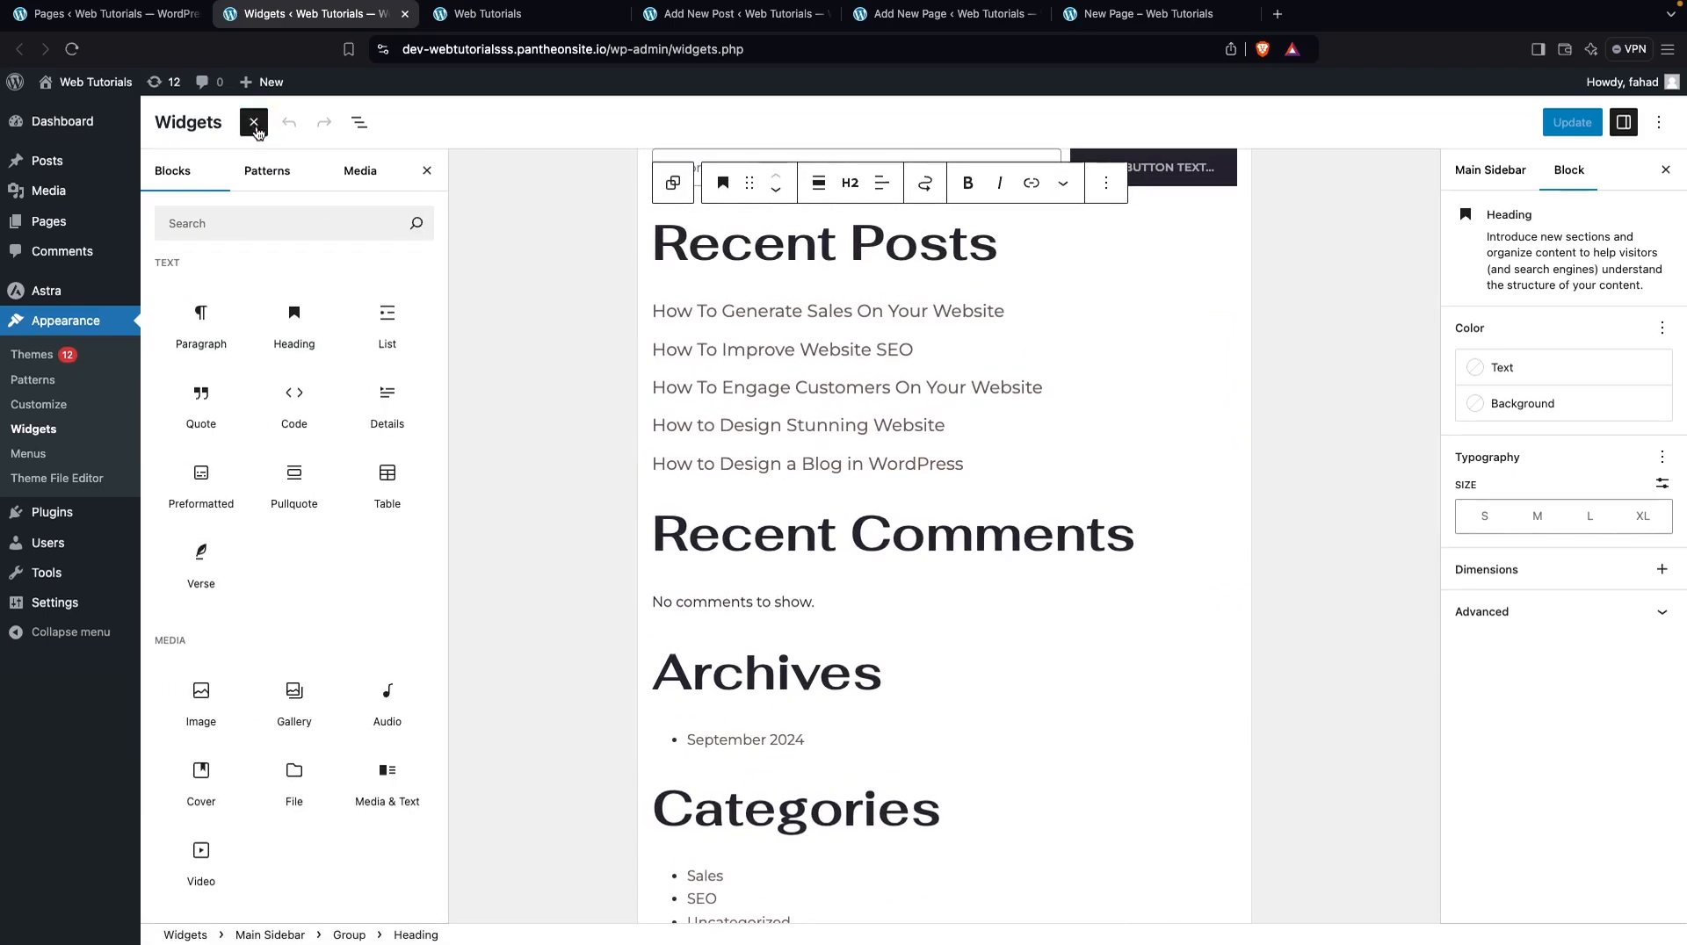
{"action": "left_click", "coordinate": [254, 124]}
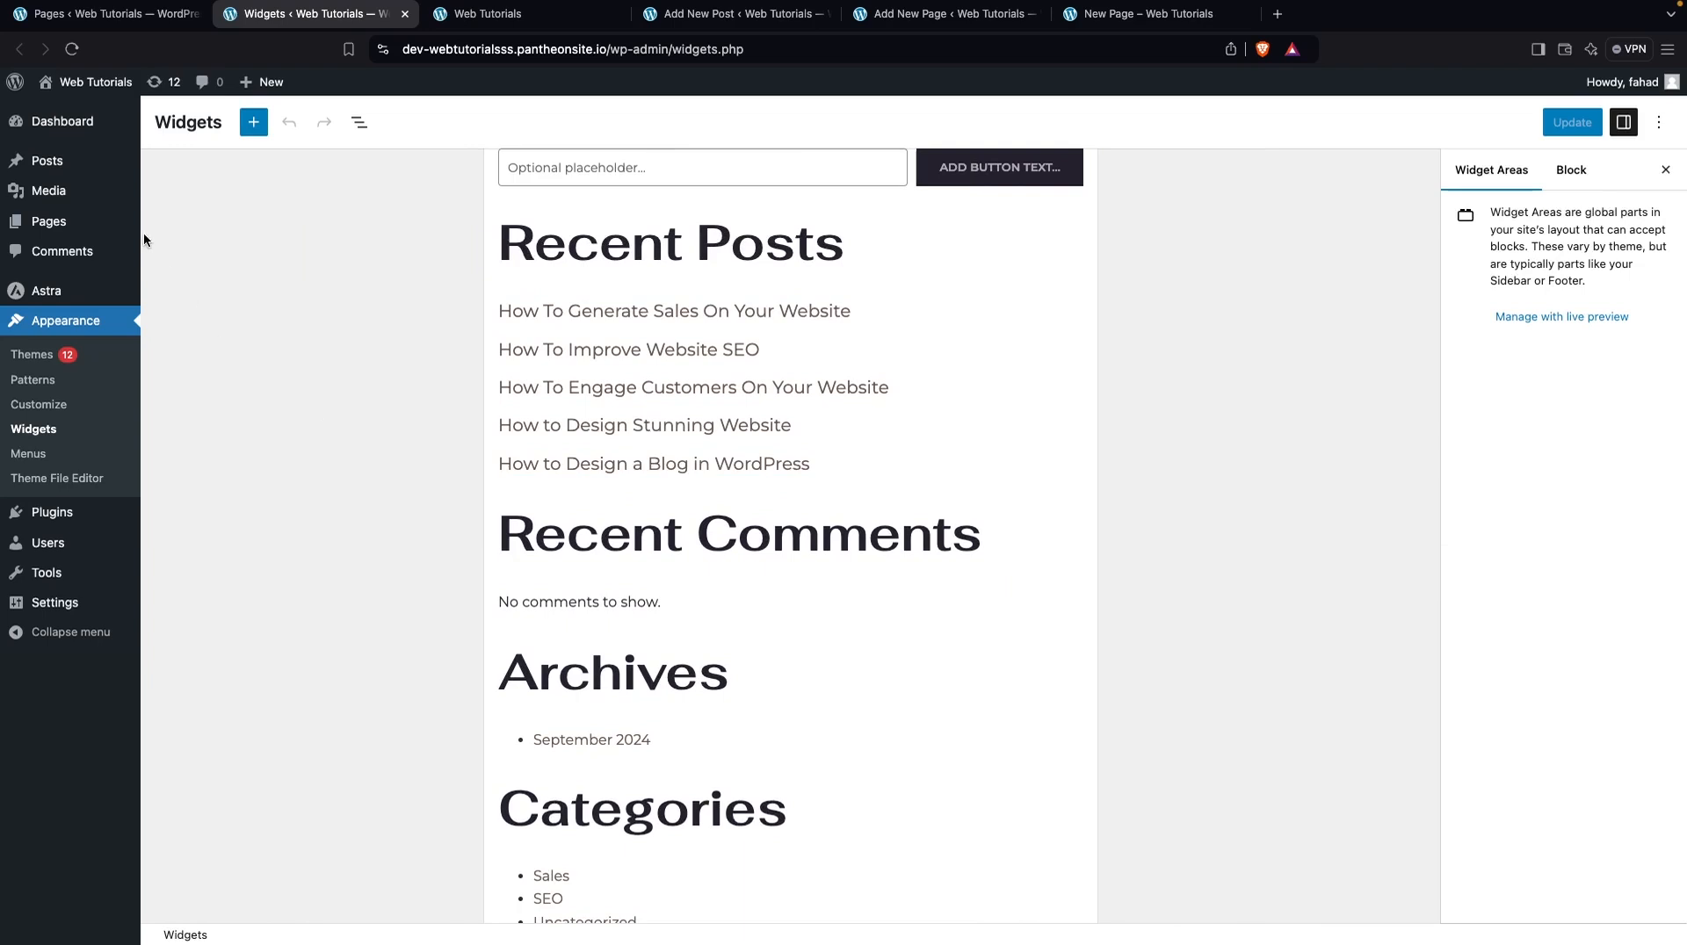
Open the Posts list in a separate browser tab and view the "How To Generate Sales On Your Website" post live in another tab
{"action": "mouse_move", "coordinate": [99, 192]}
{"action": "left_click", "coordinate": [161, 173], "text": "super"}
{"action": "left_click", "coordinate": [474, 14]}
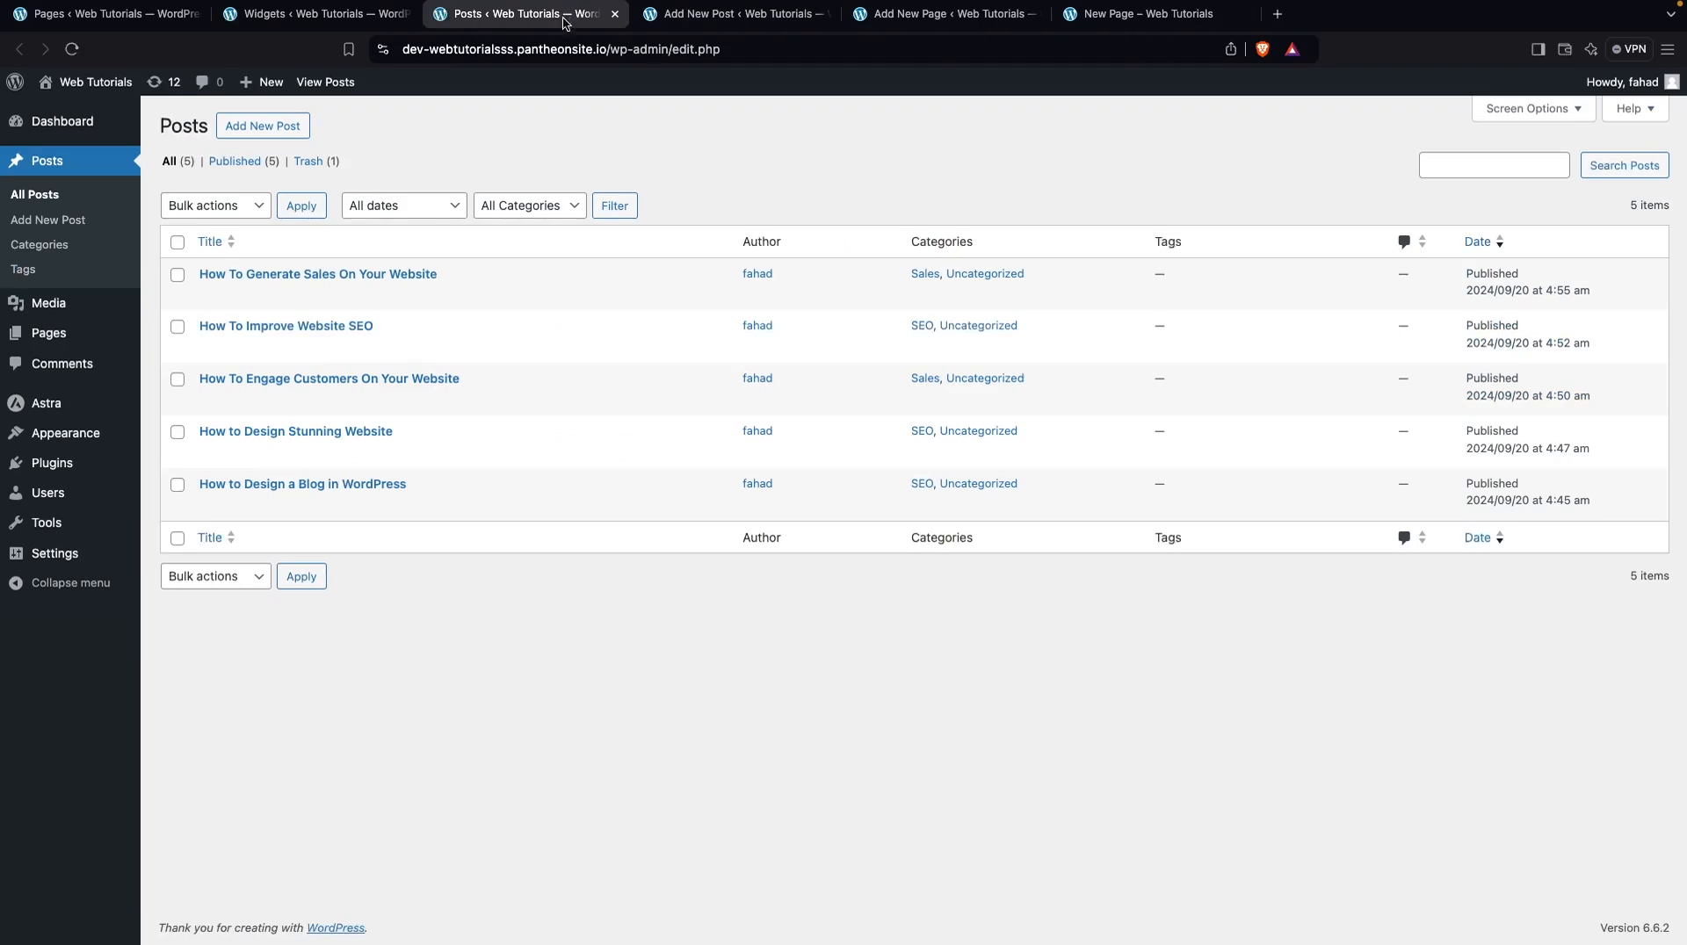
{"action": "mouse_move", "coordinate": [301, 294]}
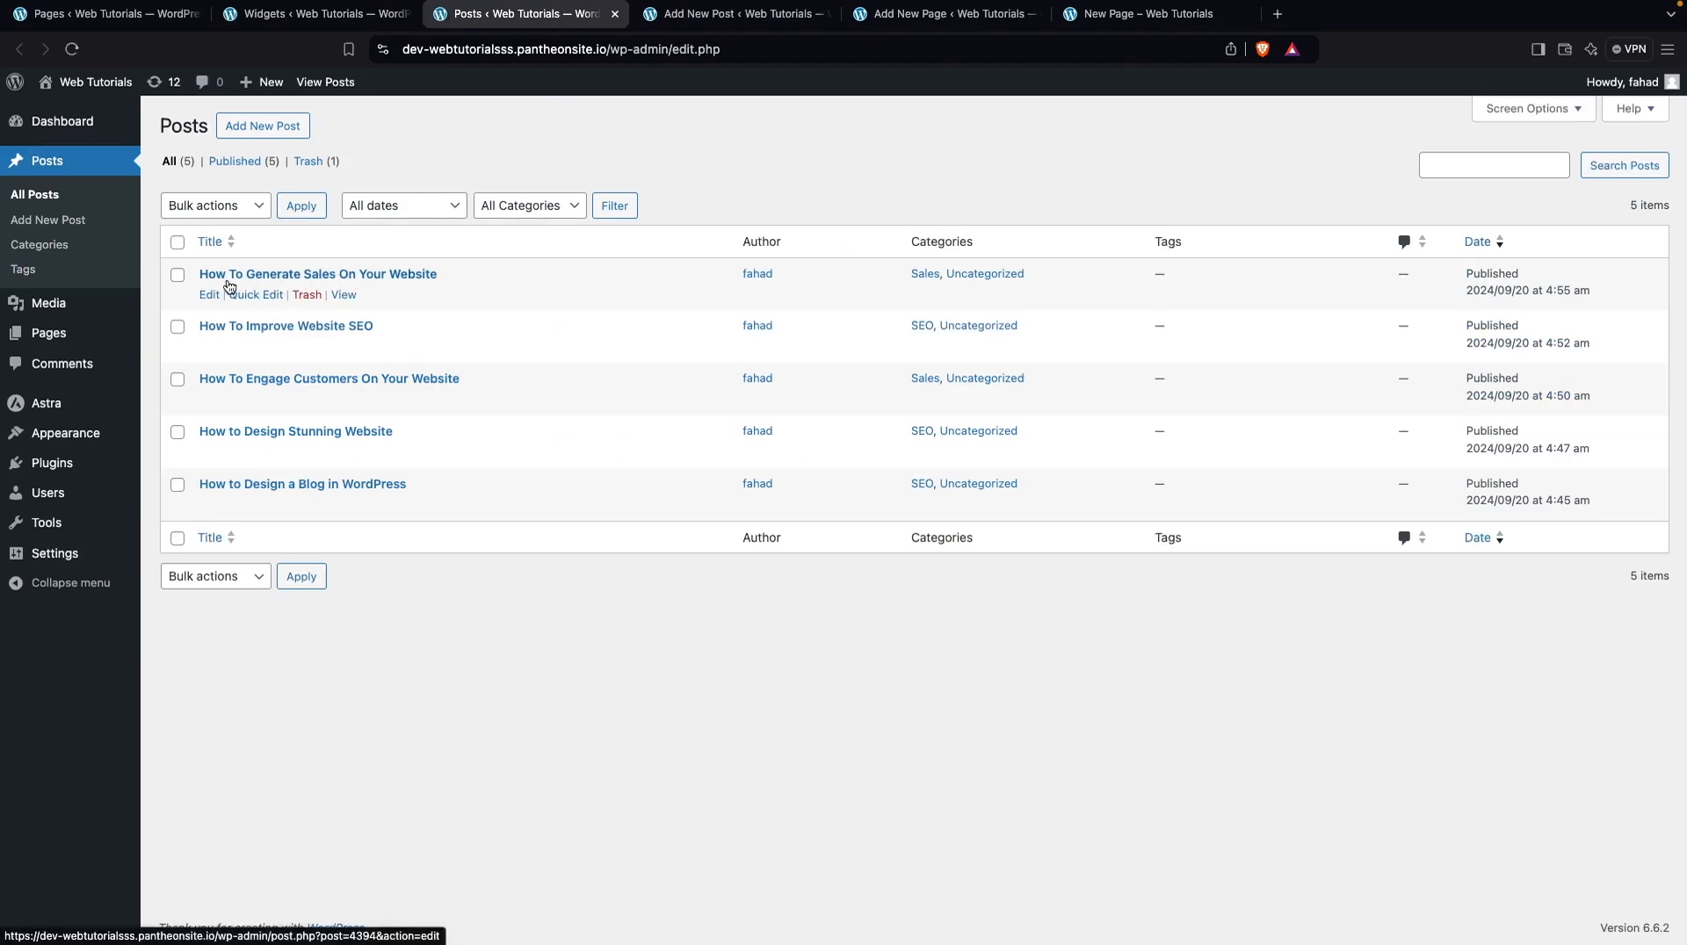
{"action": "left_click", "coordinate": [344, 296], "text": "super"}
Close the Add New Post, Add New Page and New Page browser tabs and look over the live post page
{"action": "left_click", "coordinate": [1016, 15]}
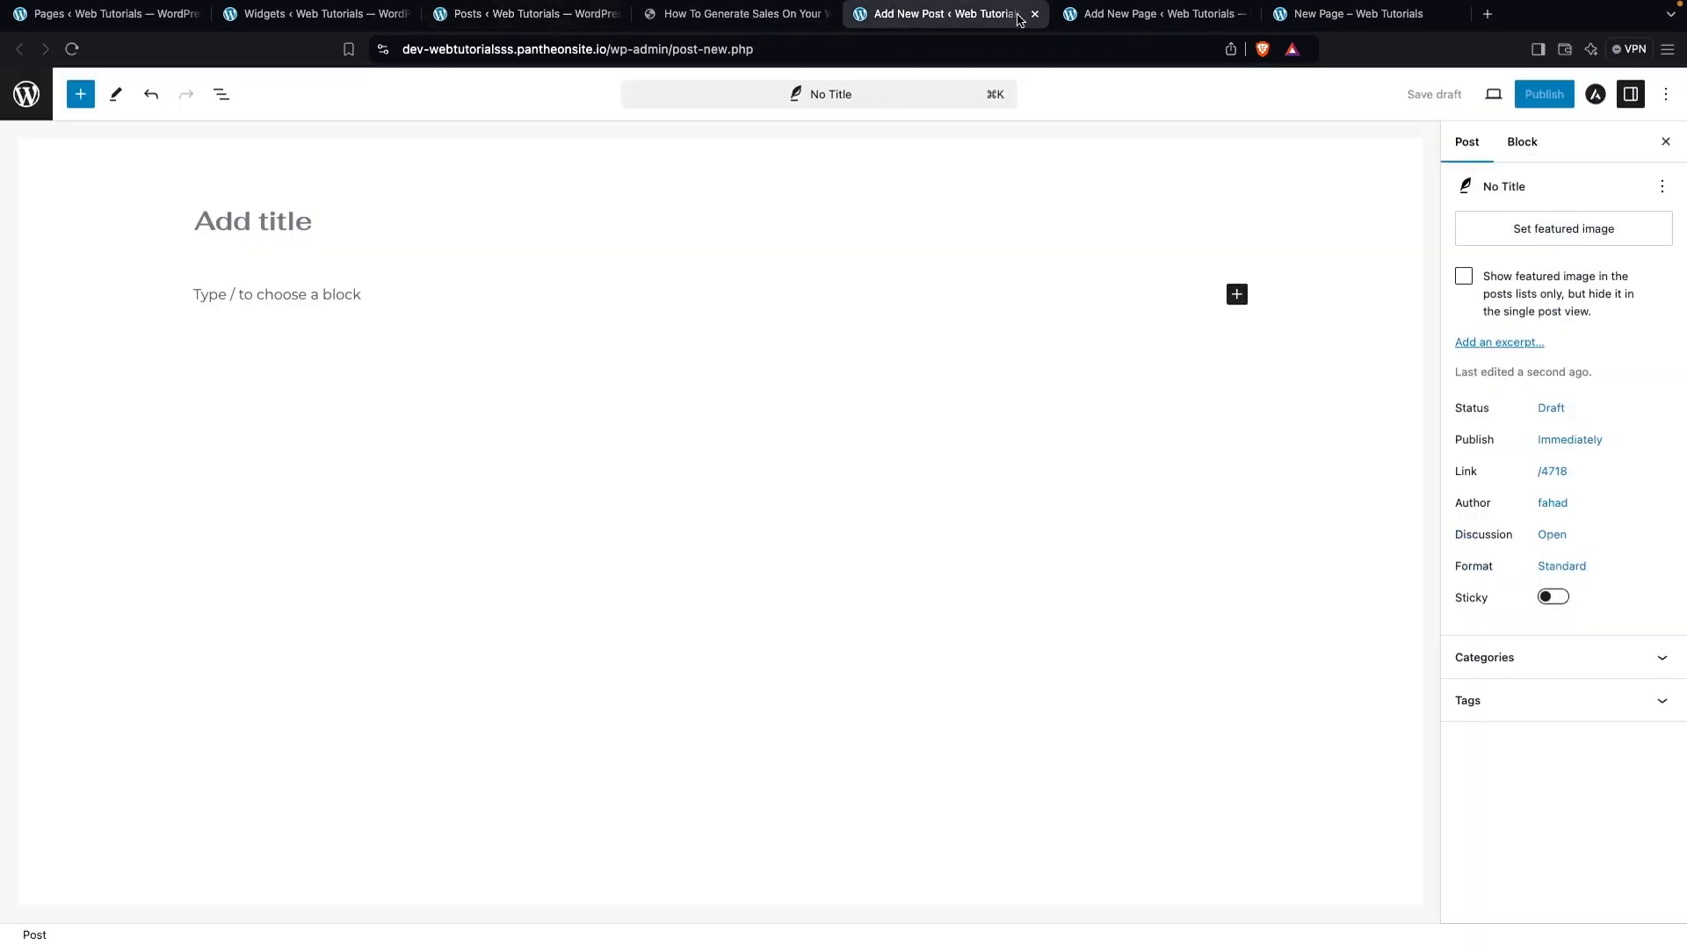
{"action": "left_click", "coordinate": [1037, 14]}
{"action": "left_click", "coordinate": [1037, 14]}
{"action": "left_click", "coordinate": [1037, 15]}
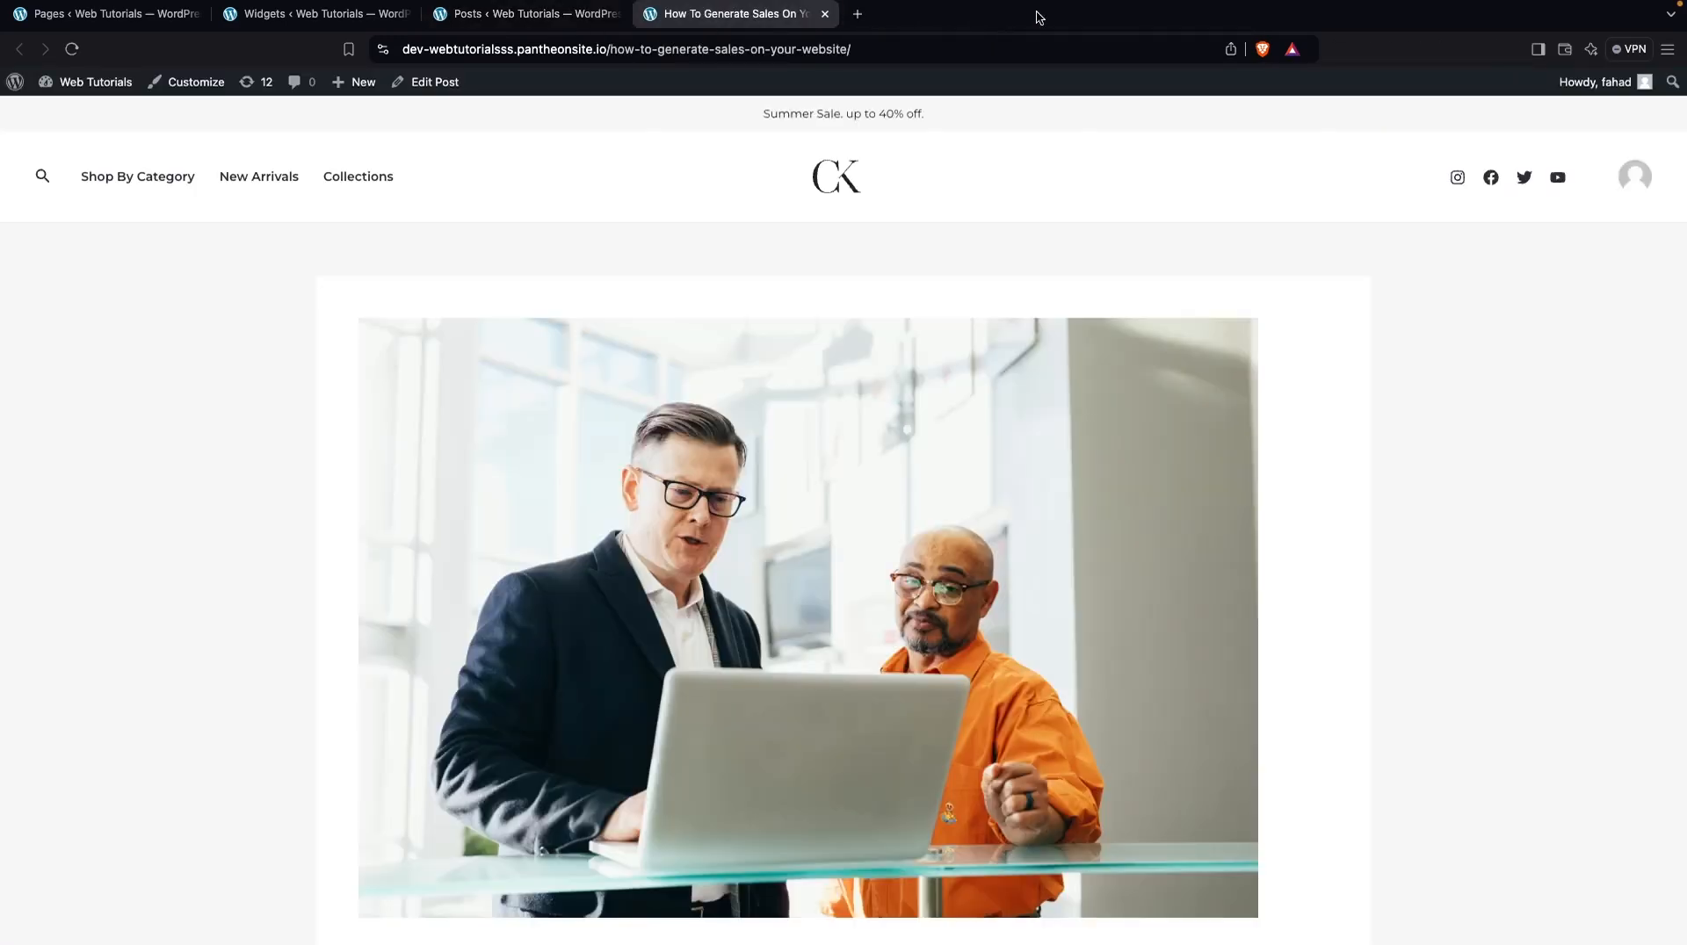
{"action": "scroll", "coordinate": [816, 298], "scroll_direction": "down", "scroll_amount": 8}
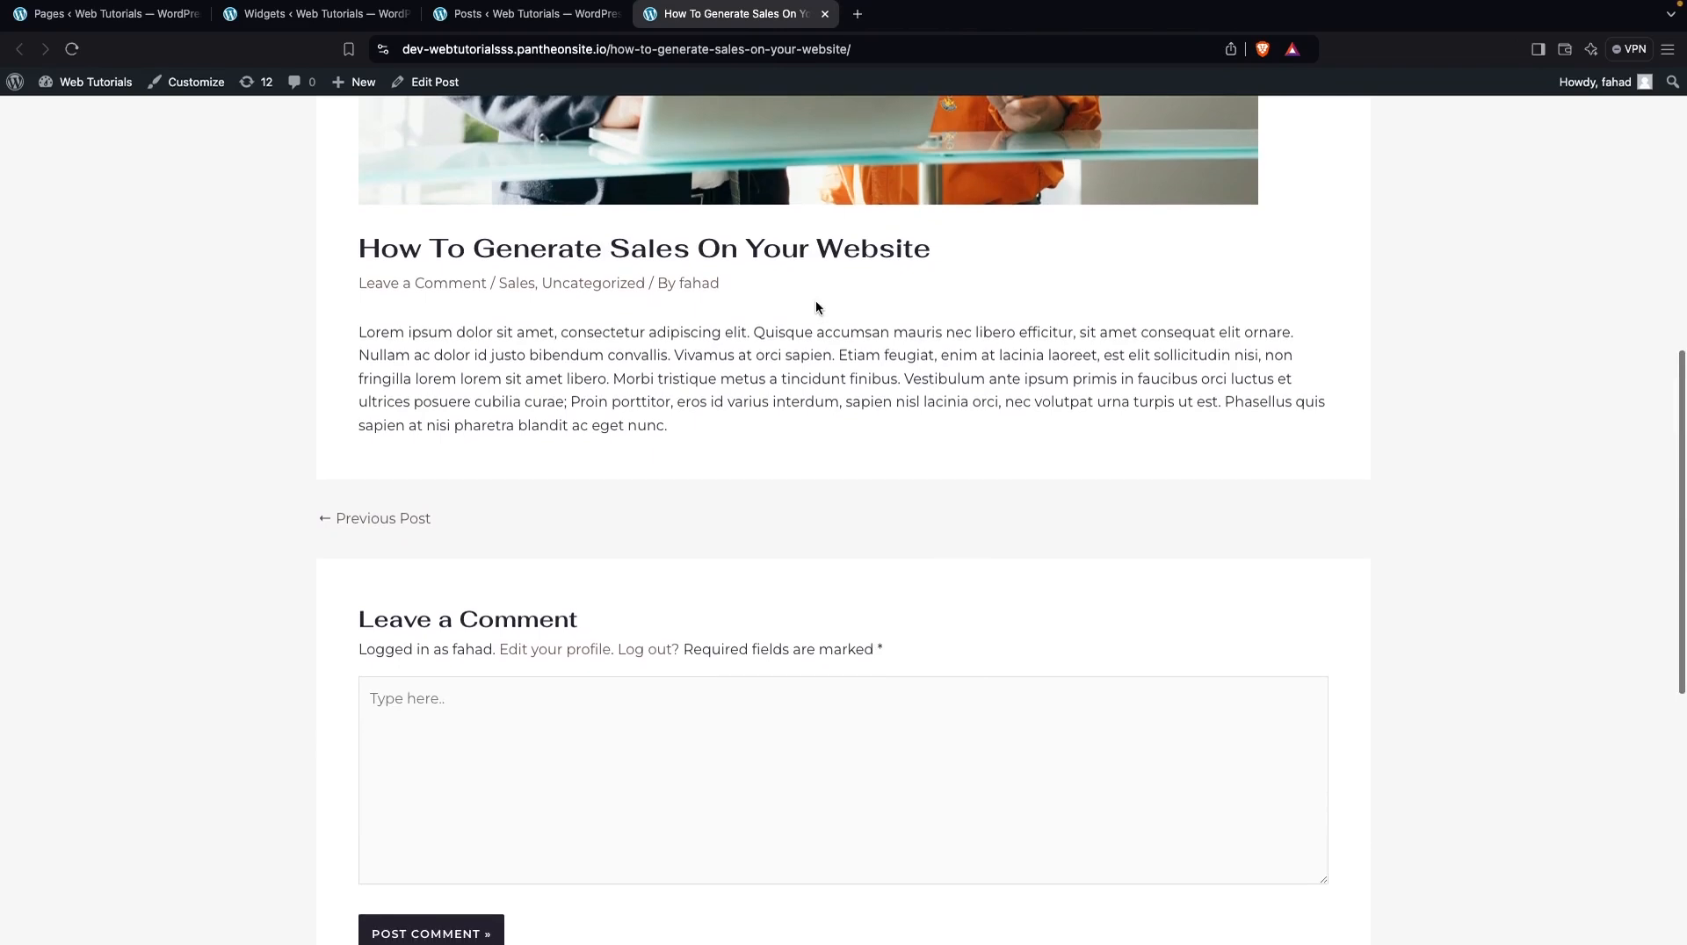
{"action": "scroll", "coordinate": [815, 298], "scroll_direction": "up", "scroll_amount": 10}
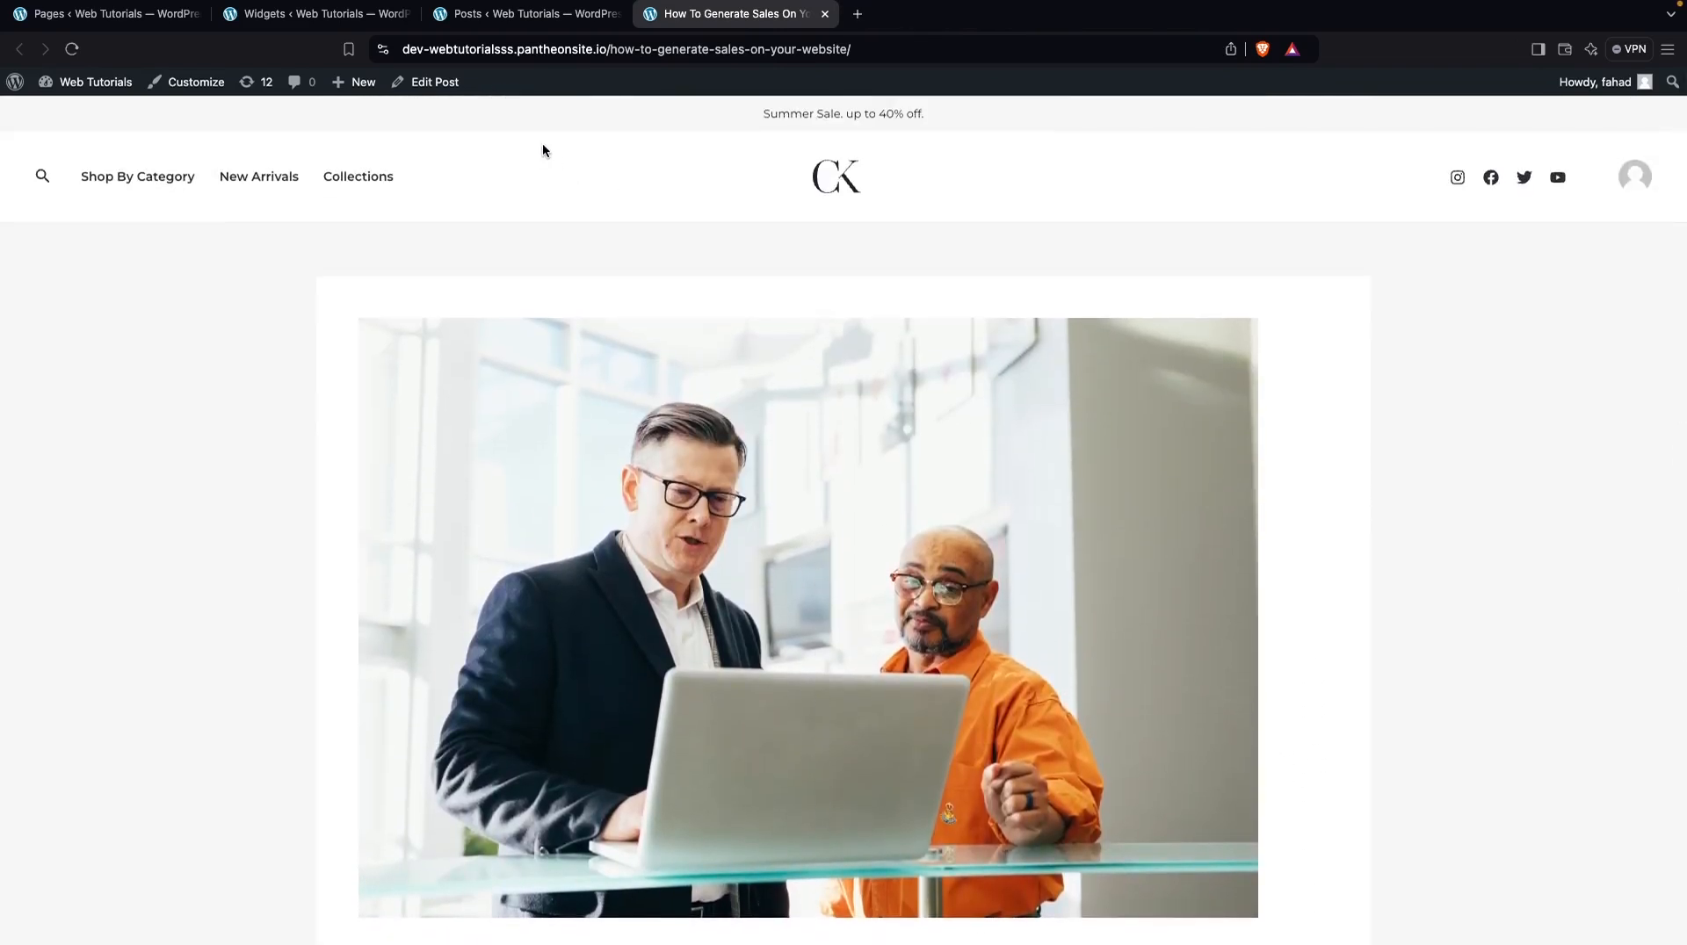
Open the live preview for managing widgets from the Widgets screen, look at it, and return to the Widgets screen
{"action": "left_click", "coordinate": [339, 18]}
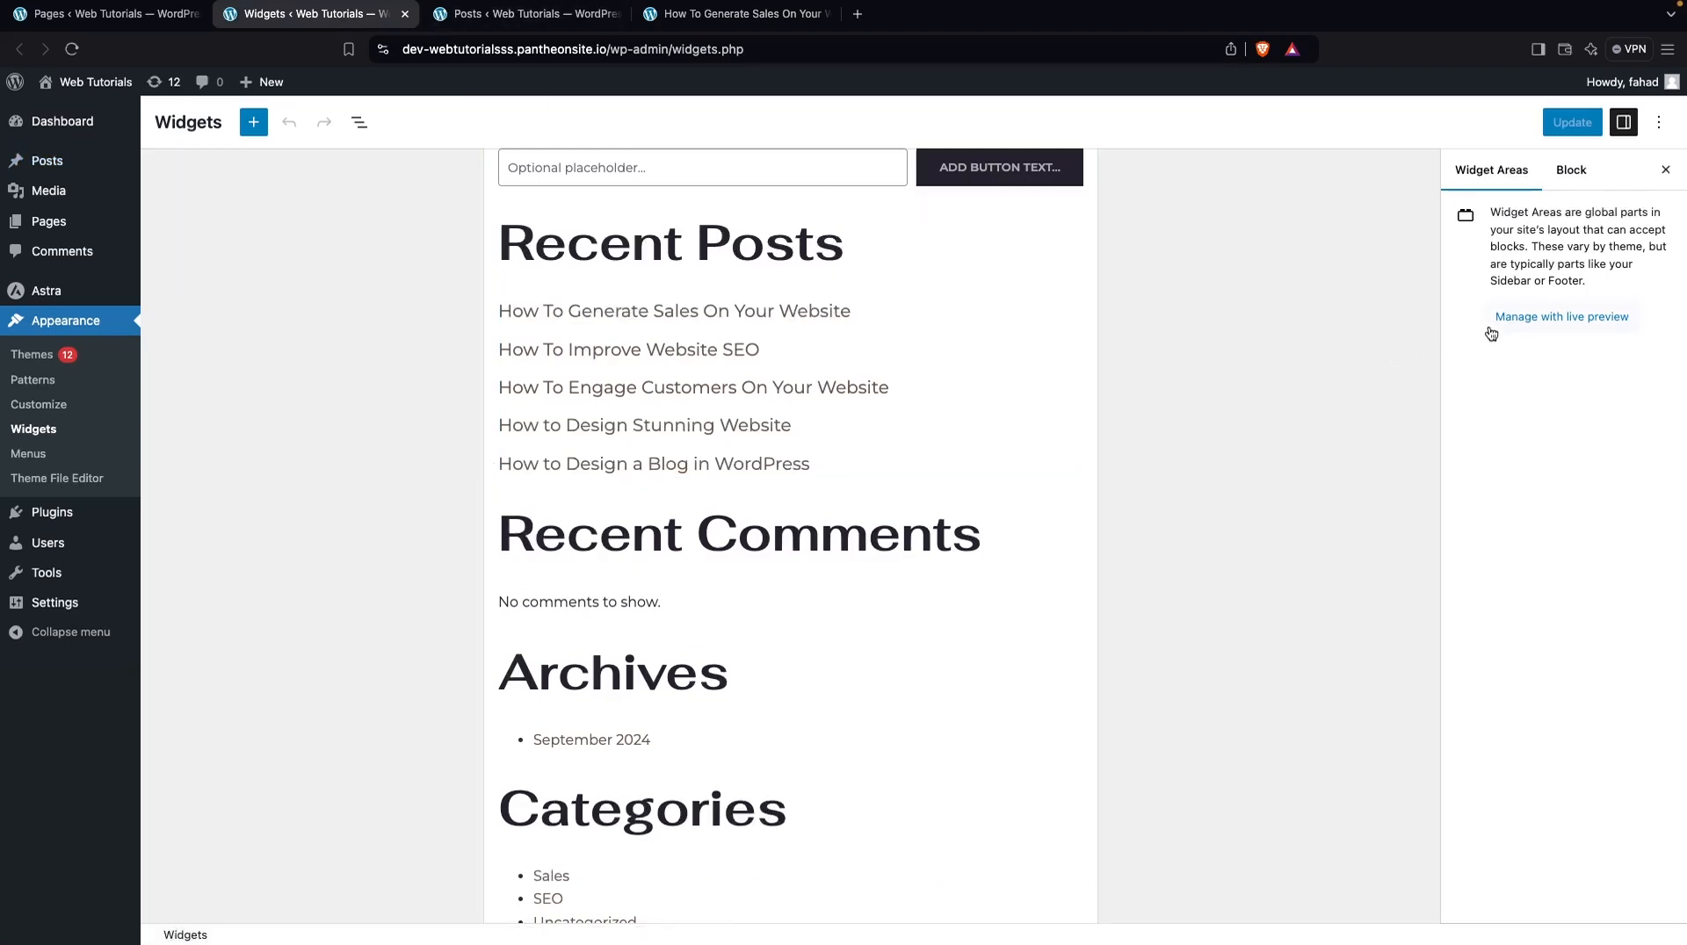
{"action": "left_click", "coordinate": [1517, 319]}
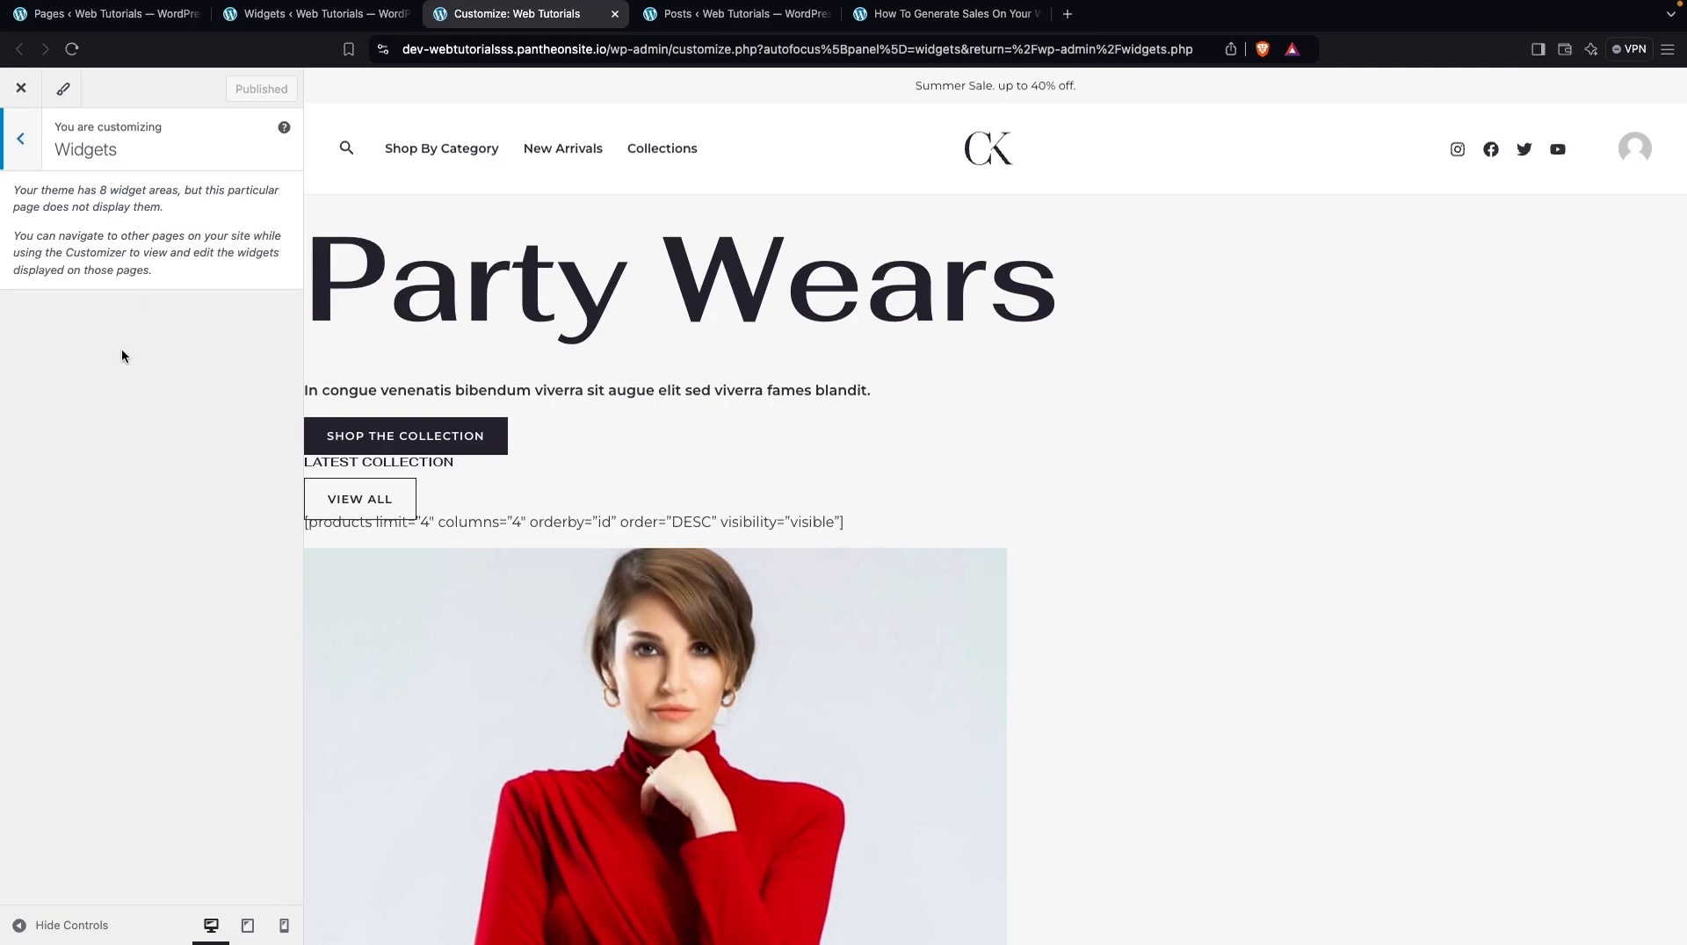
{"action": "left_click", "coordinate": [303, 29]}
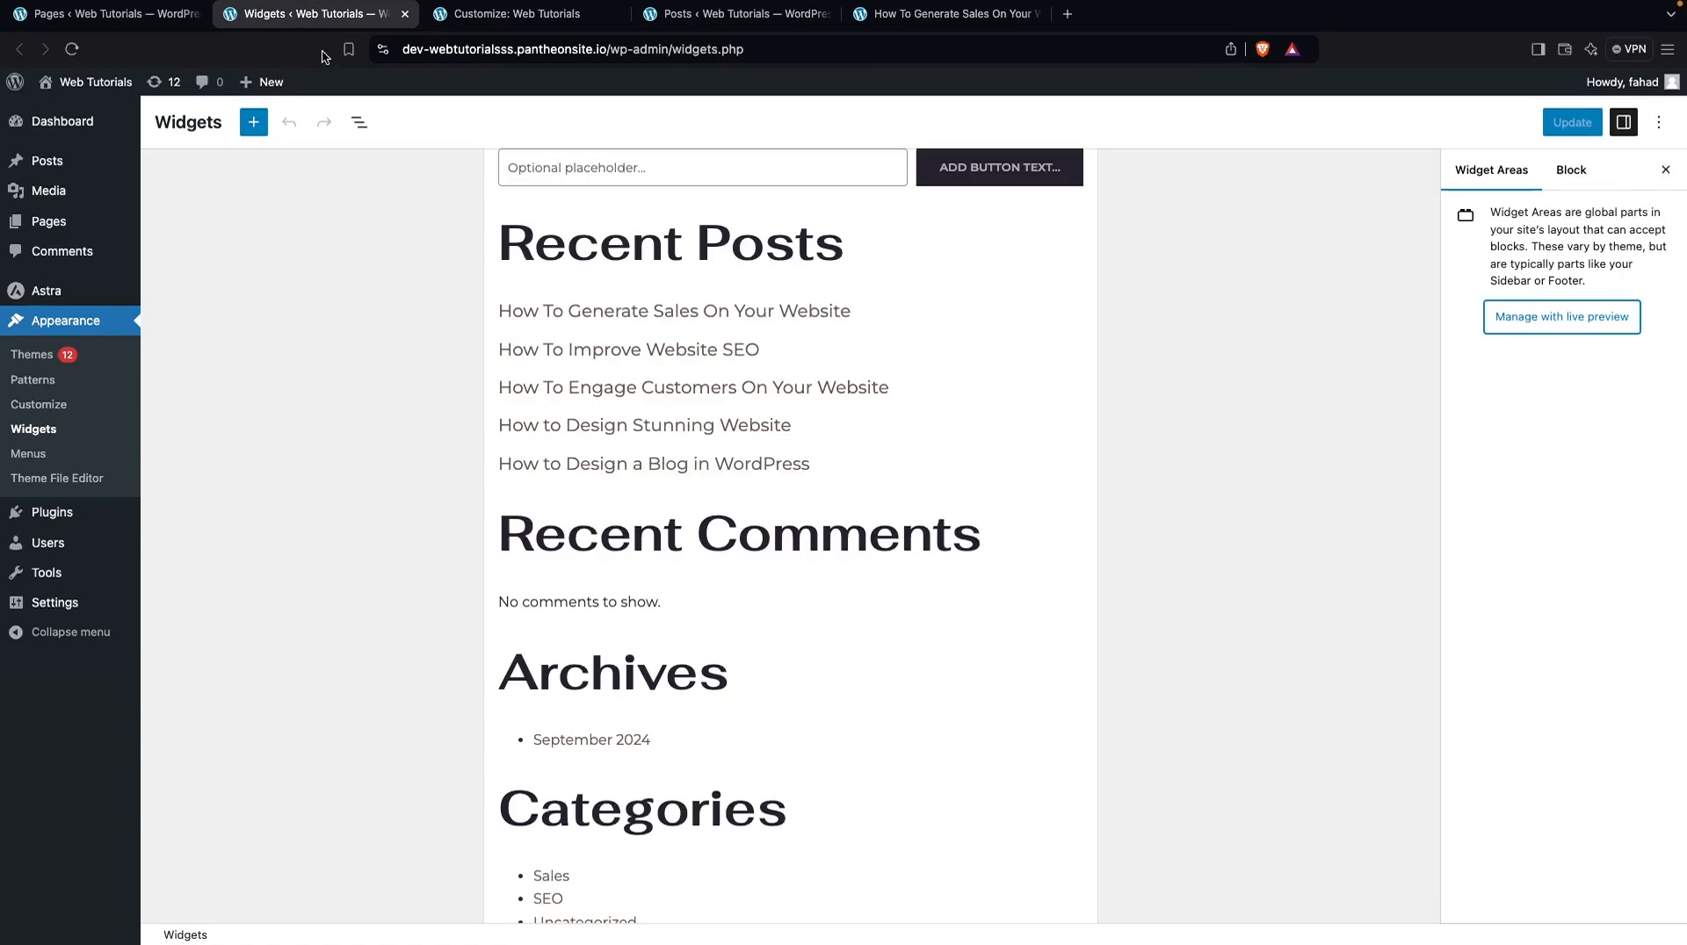
Open the Customizer in a new tab and set the default sidebar layout to Right Sidebar
{"action": "left_click", "coordinate": [76, 405], "text": "super"}
{"action": "left_click", "coordinate": [694, 14]}
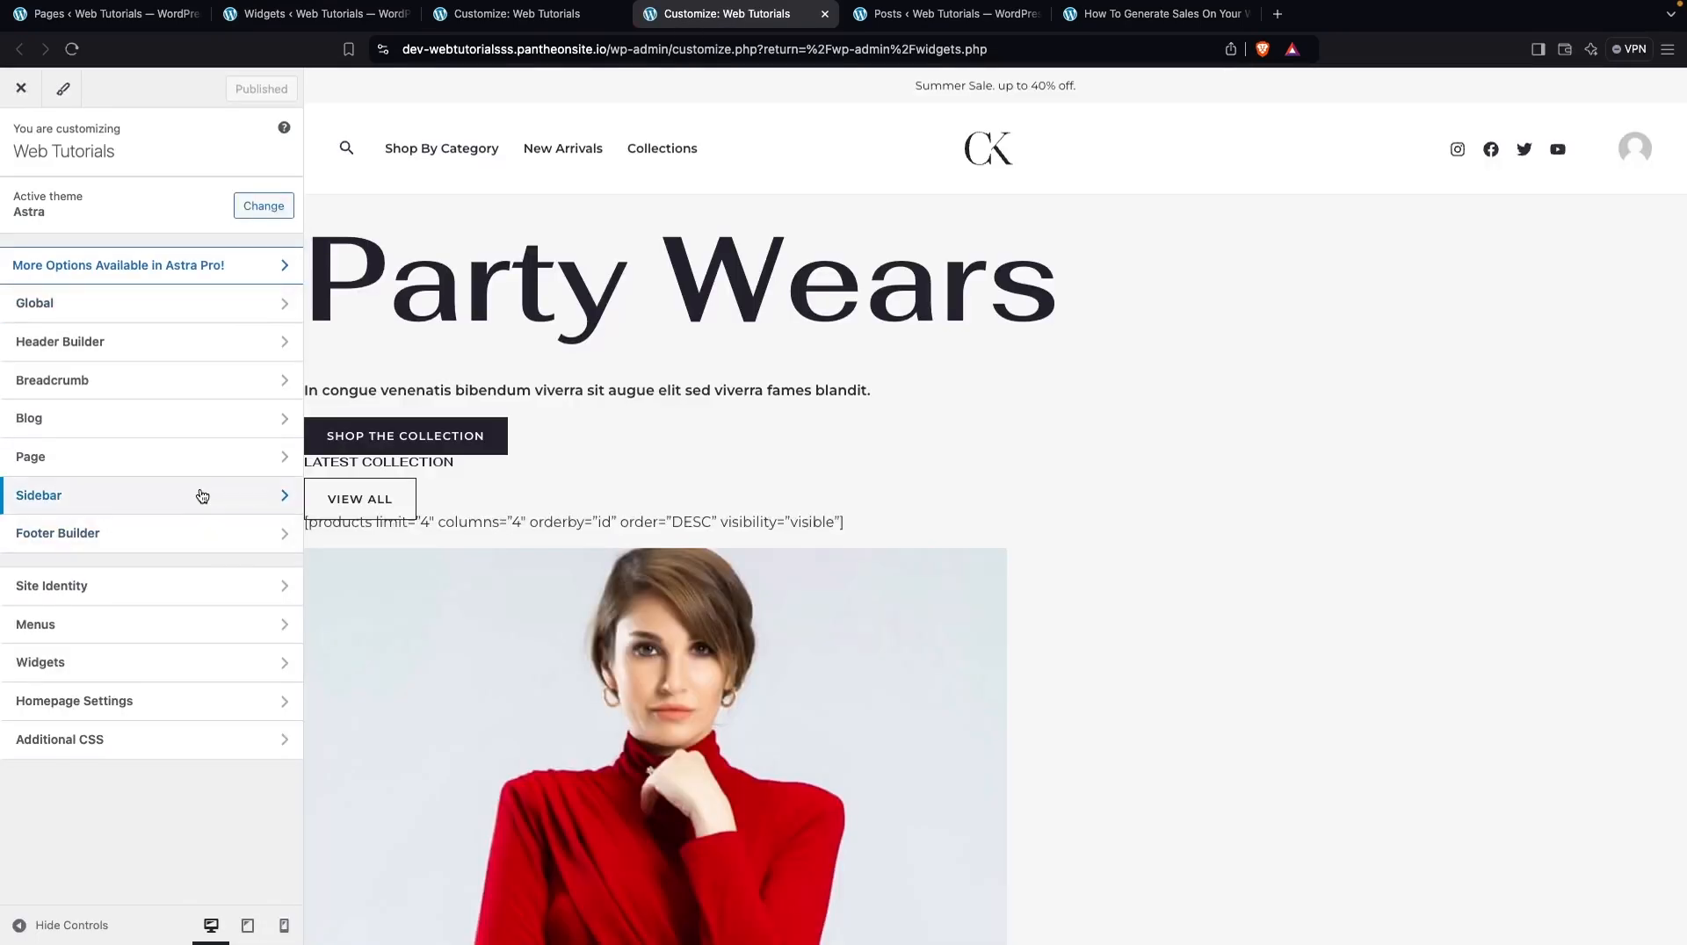
{"action": "left_click", "coordinate": [202, 496]}
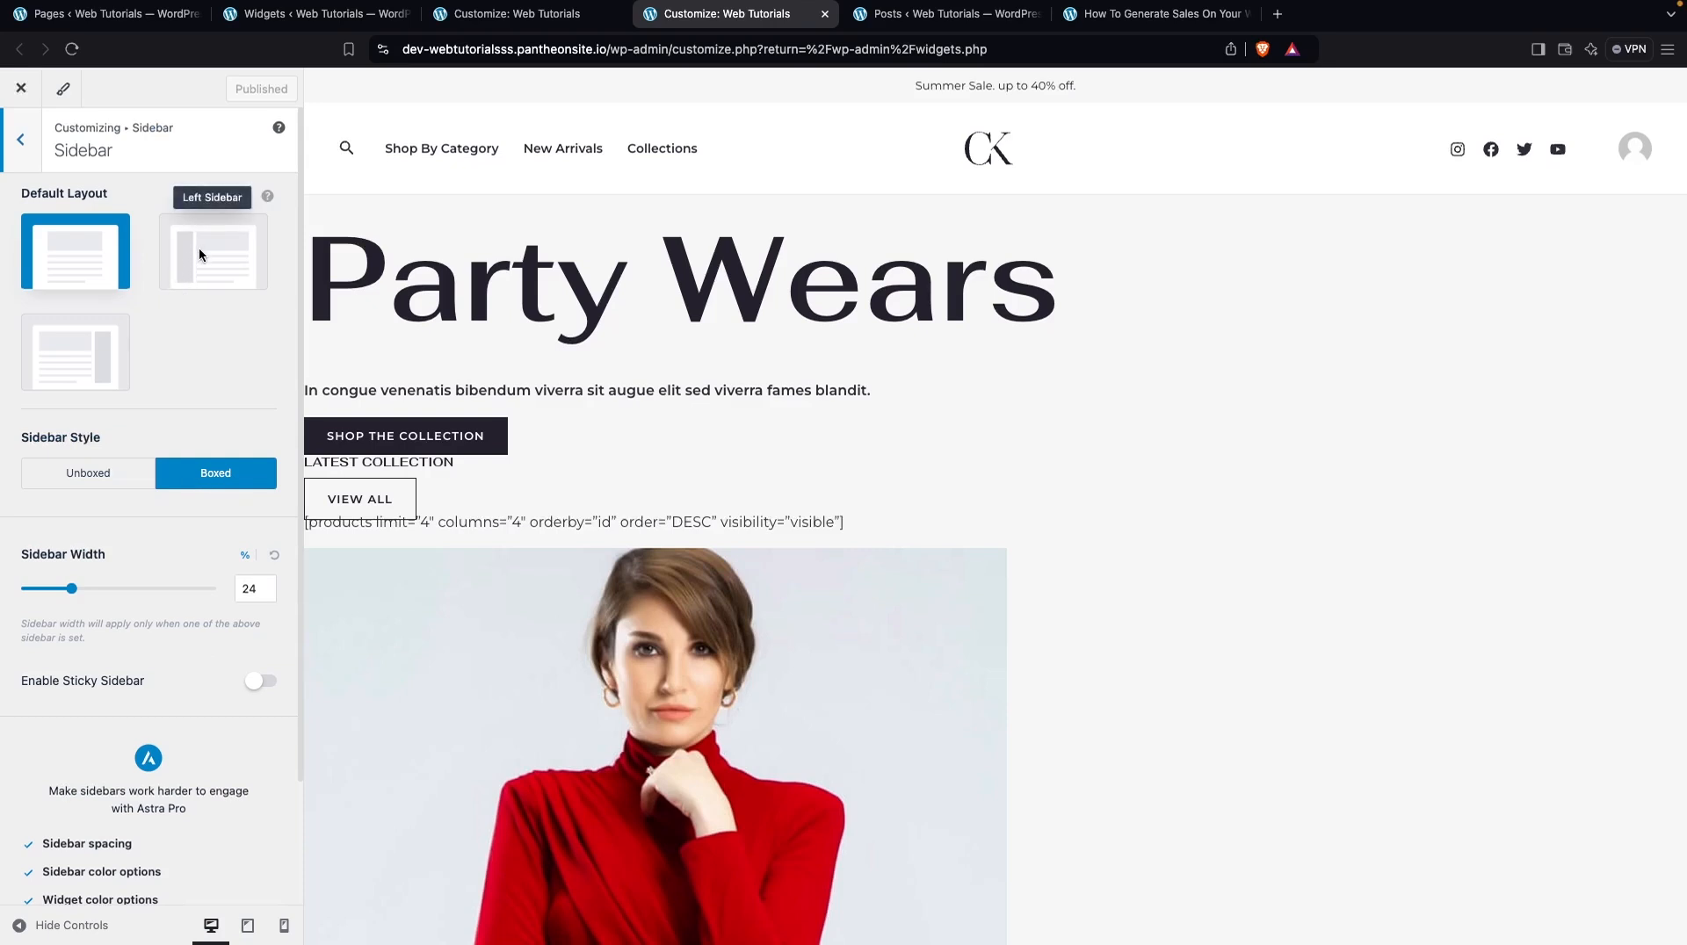
{"action": "left_click", "coordinate": [77, 364]}
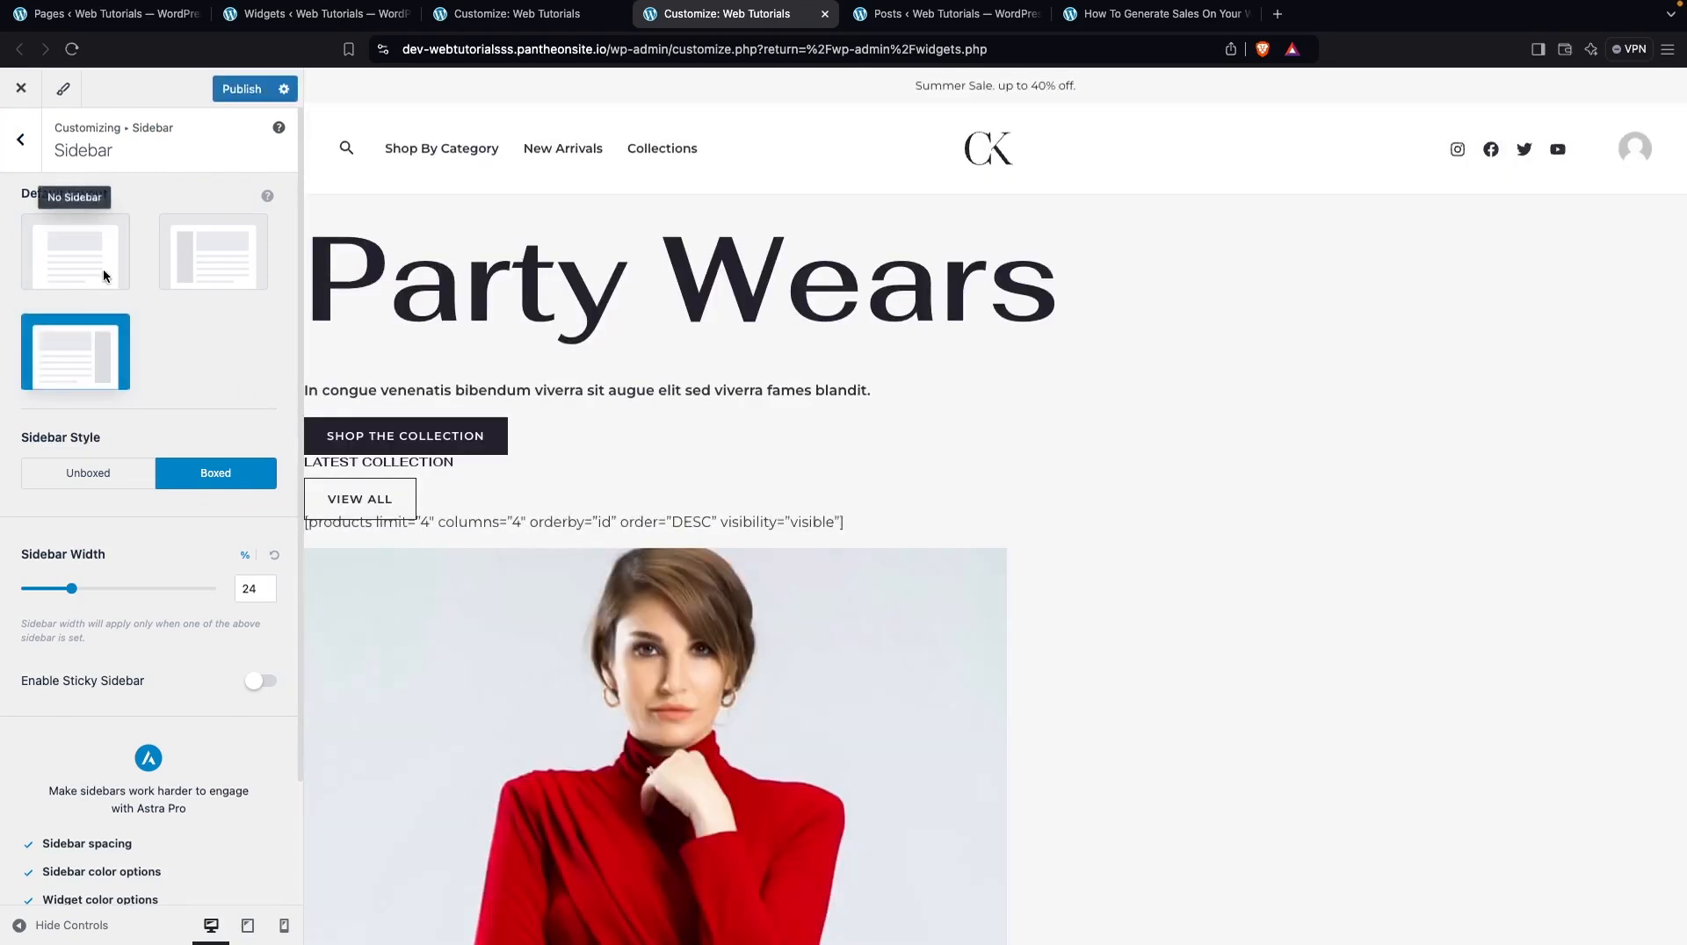
{"action": "left_click", "coordinate": [20, 139]}
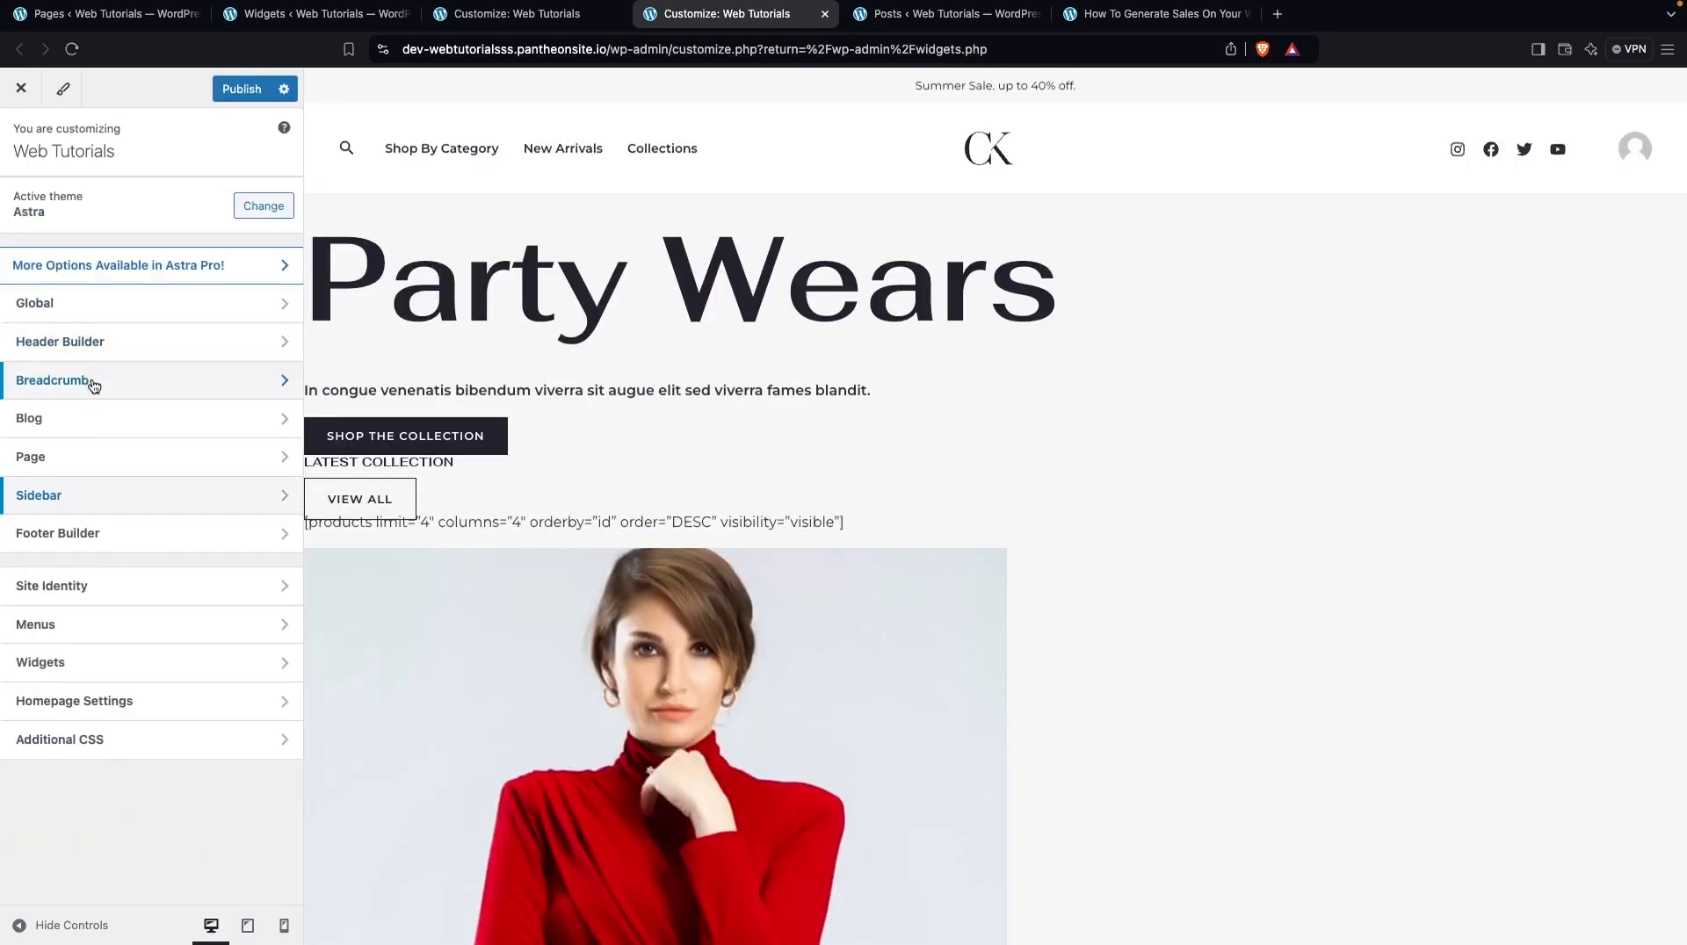
Set the Single Post sidebar layout to Right Sidebar in the Blog settings and publish the changes
{"action": "left_click", "coordinate": [90, 420]}
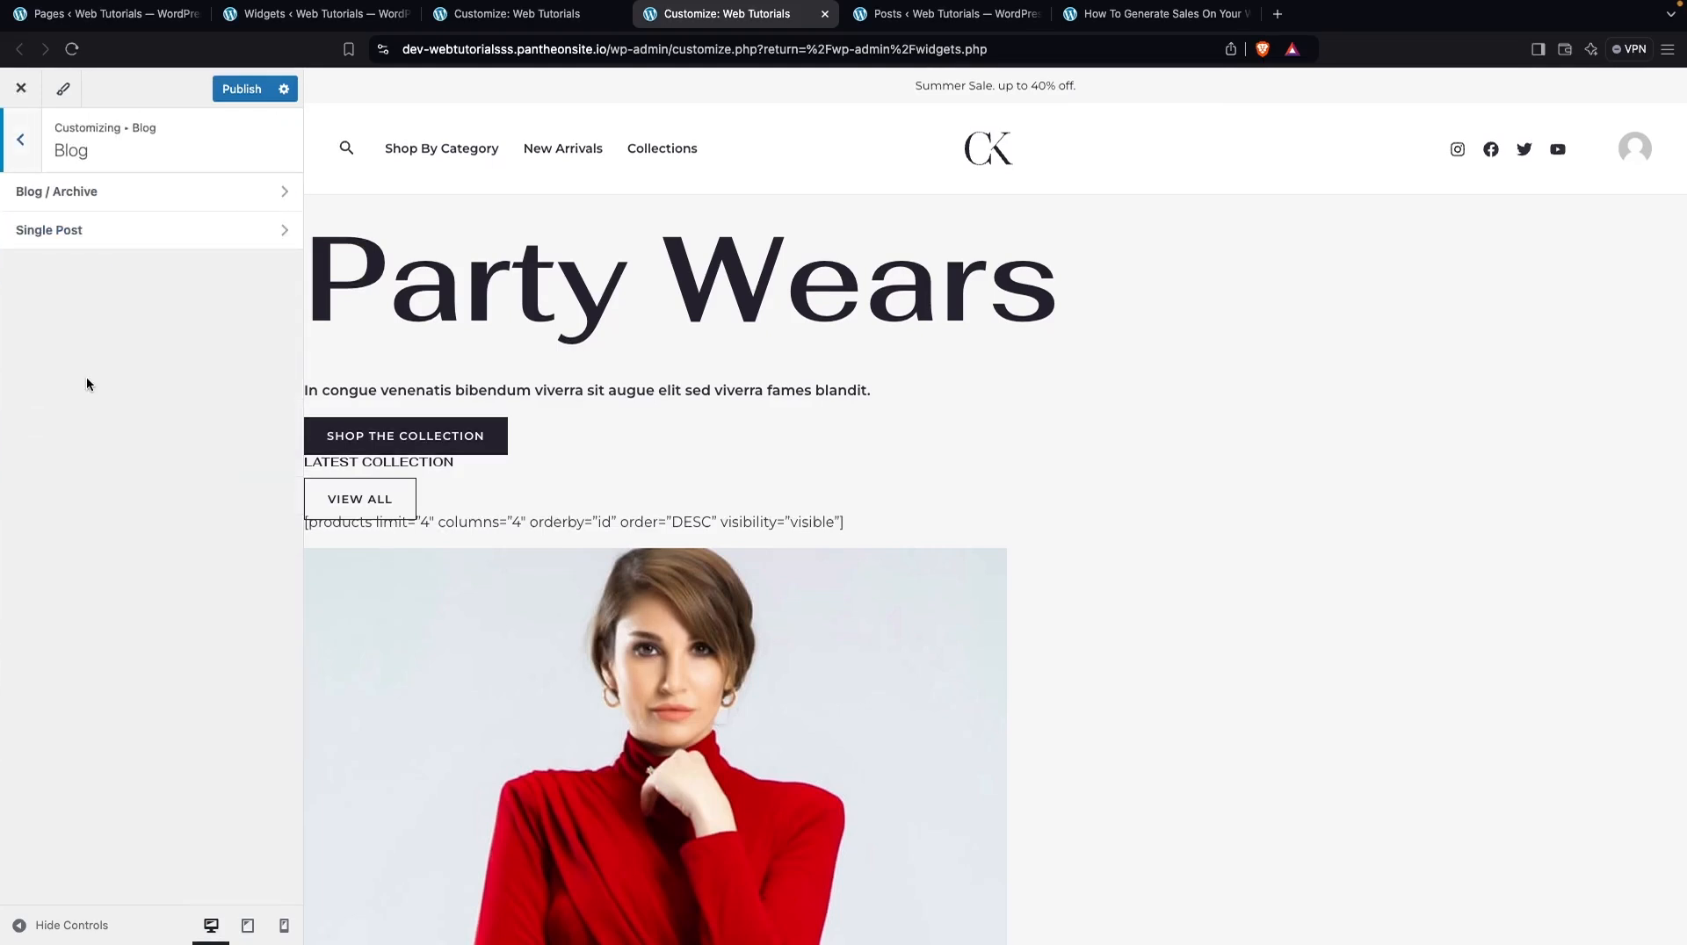
{"action": "left_click", "coordinate": [177, 232]}
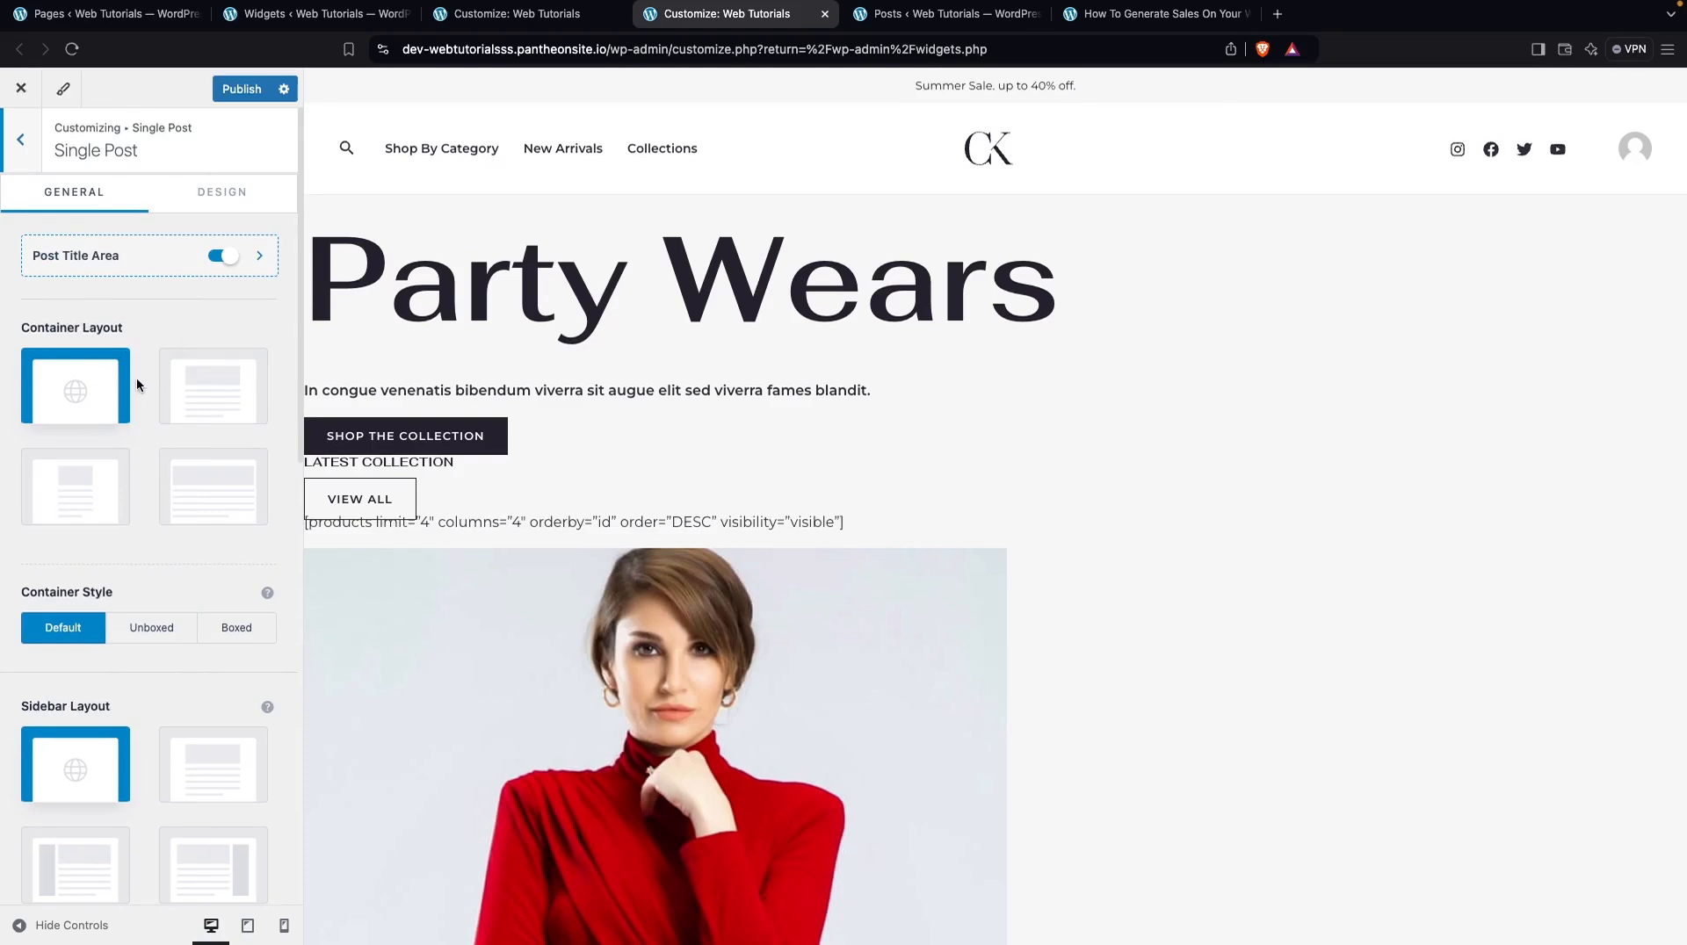
{"action": "scroll", "coordinate": [136, 384], "scroll_direction": "down", "scroll_amount": 5}
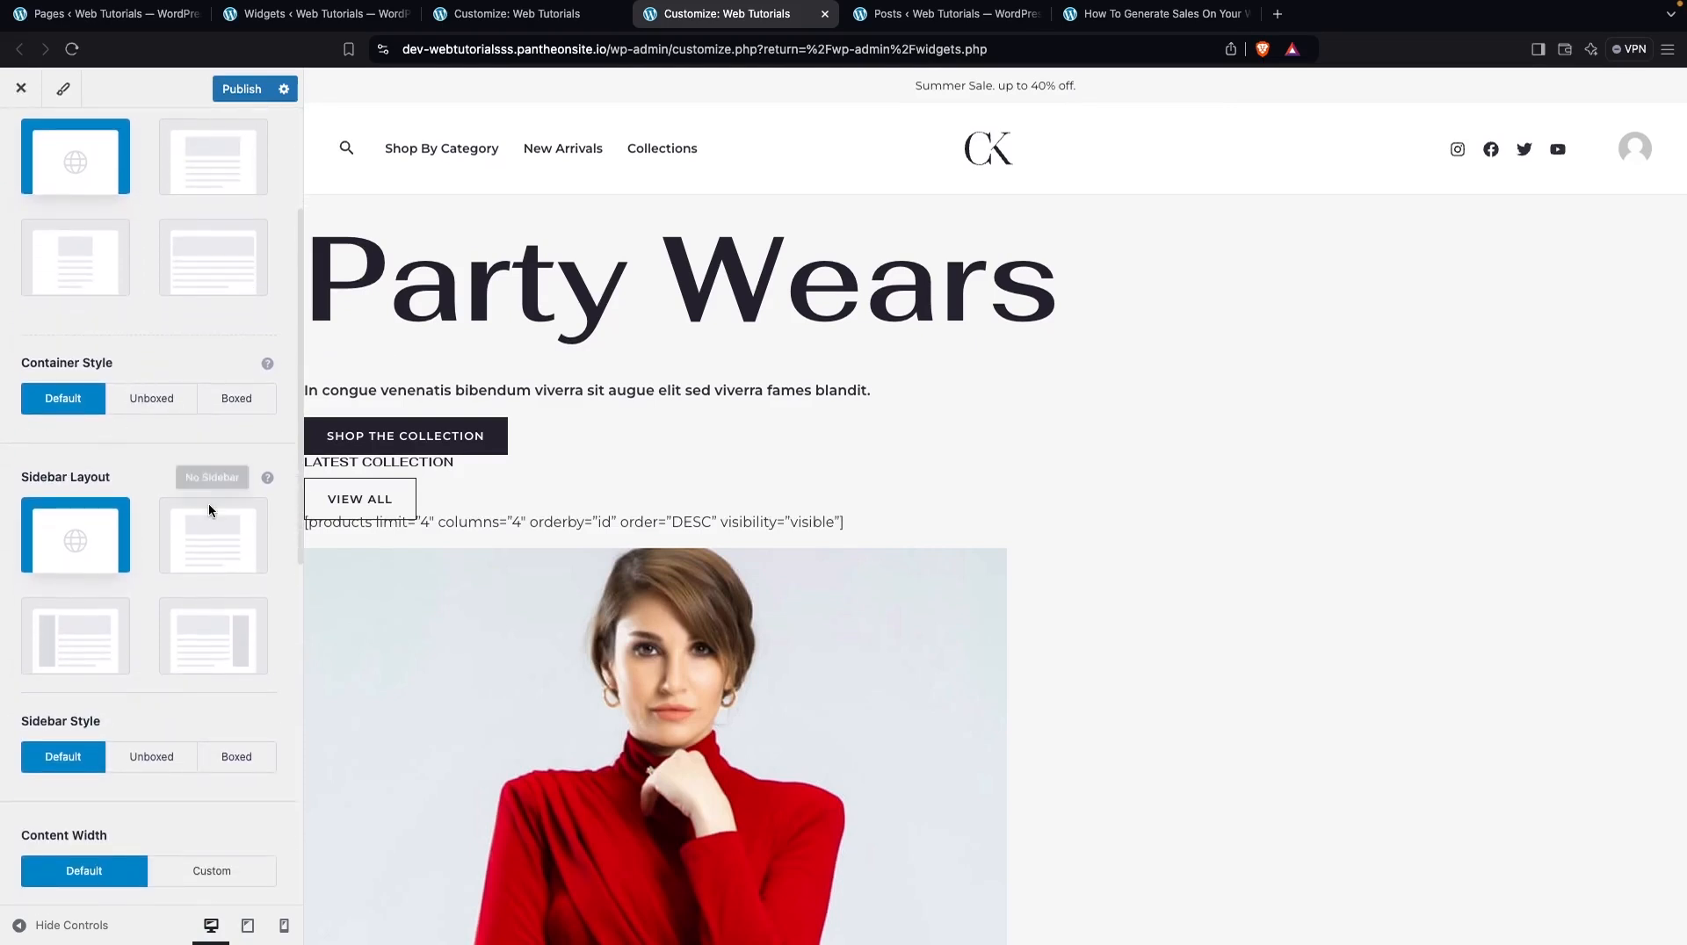
{"action": "left_click", "coordinate": [98, 626]}
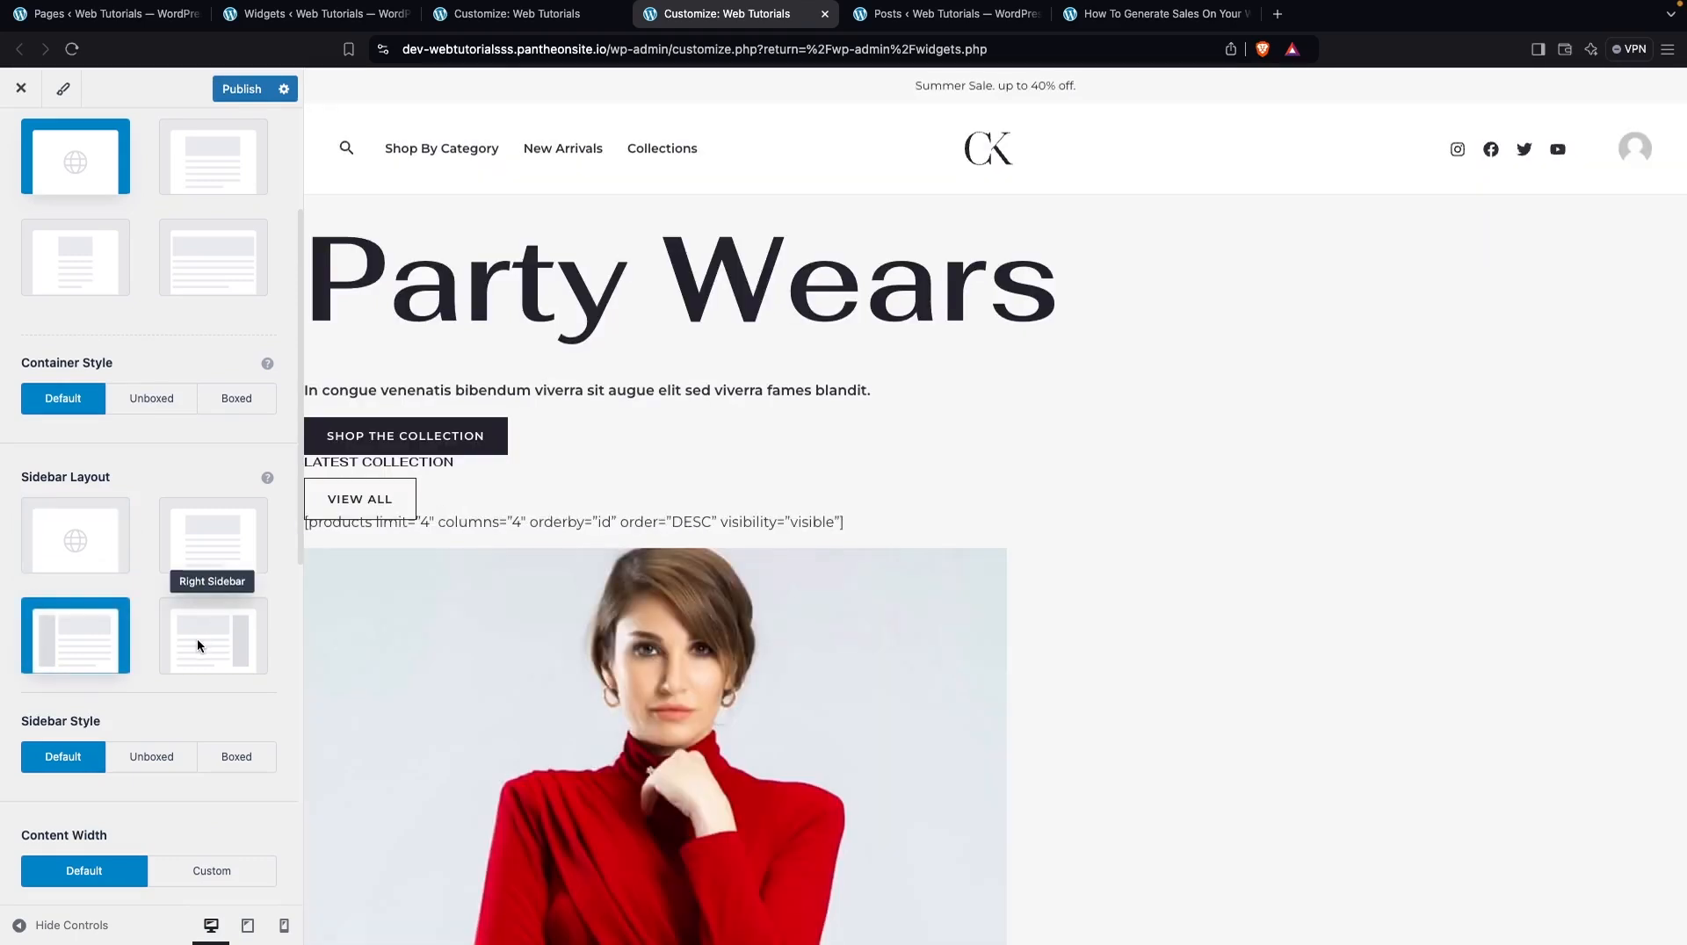
{"action": "left_click", "coordinate": [197, 640]}
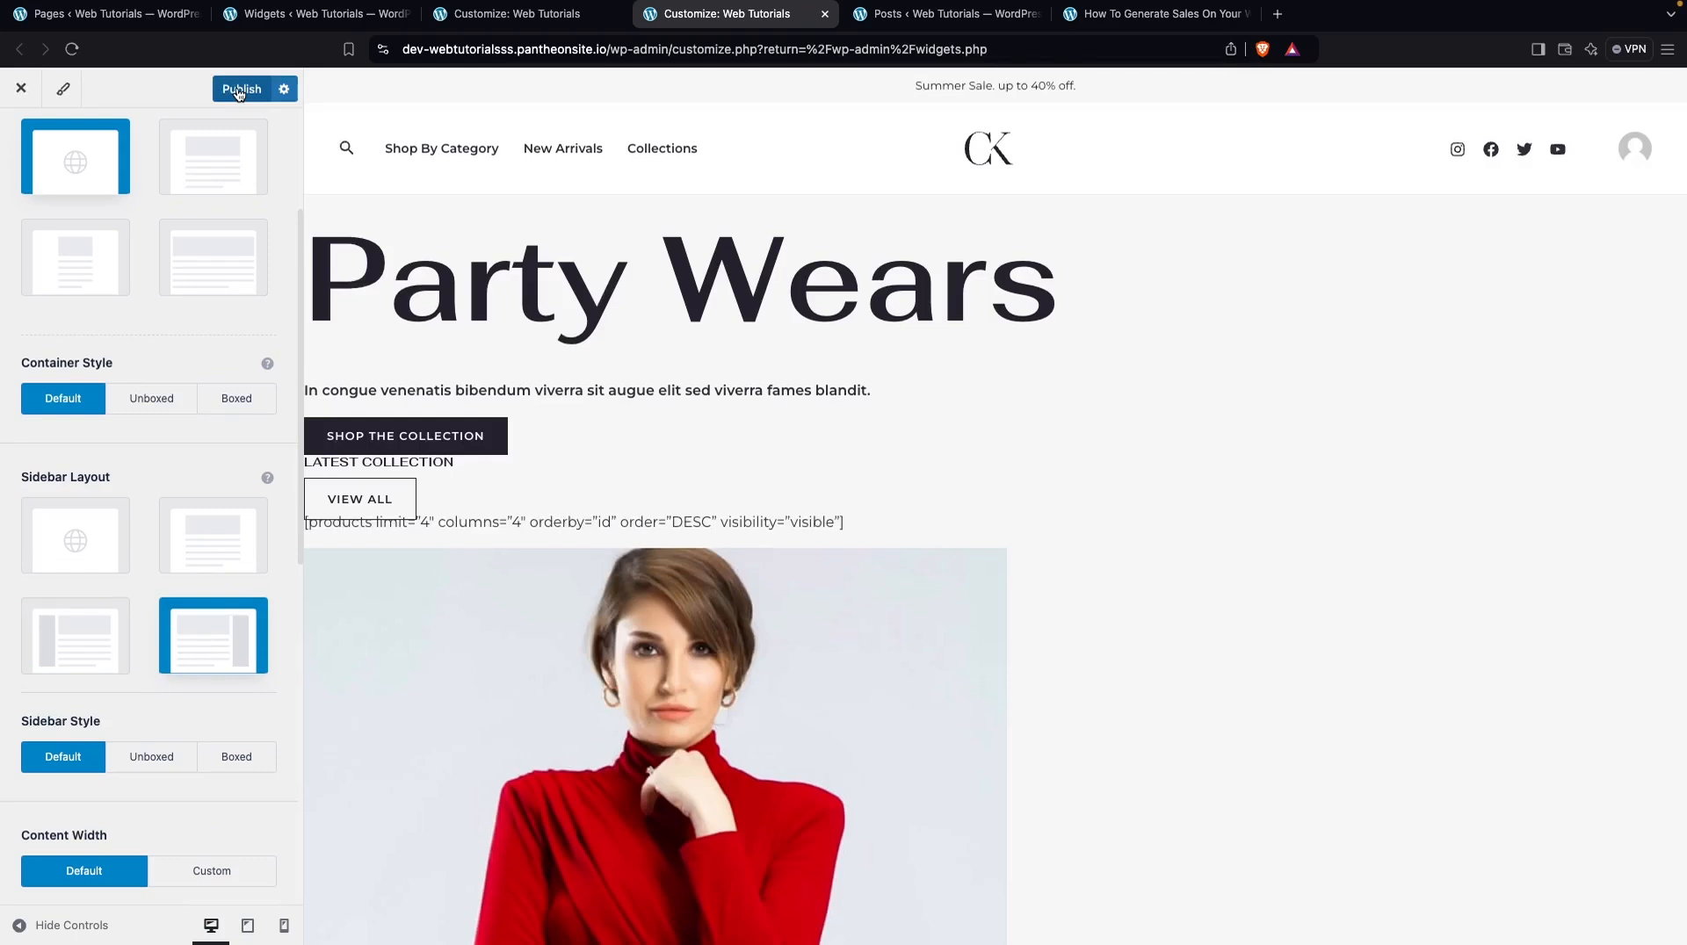
{"action": "left_click", "coordinate": [238, 91]}
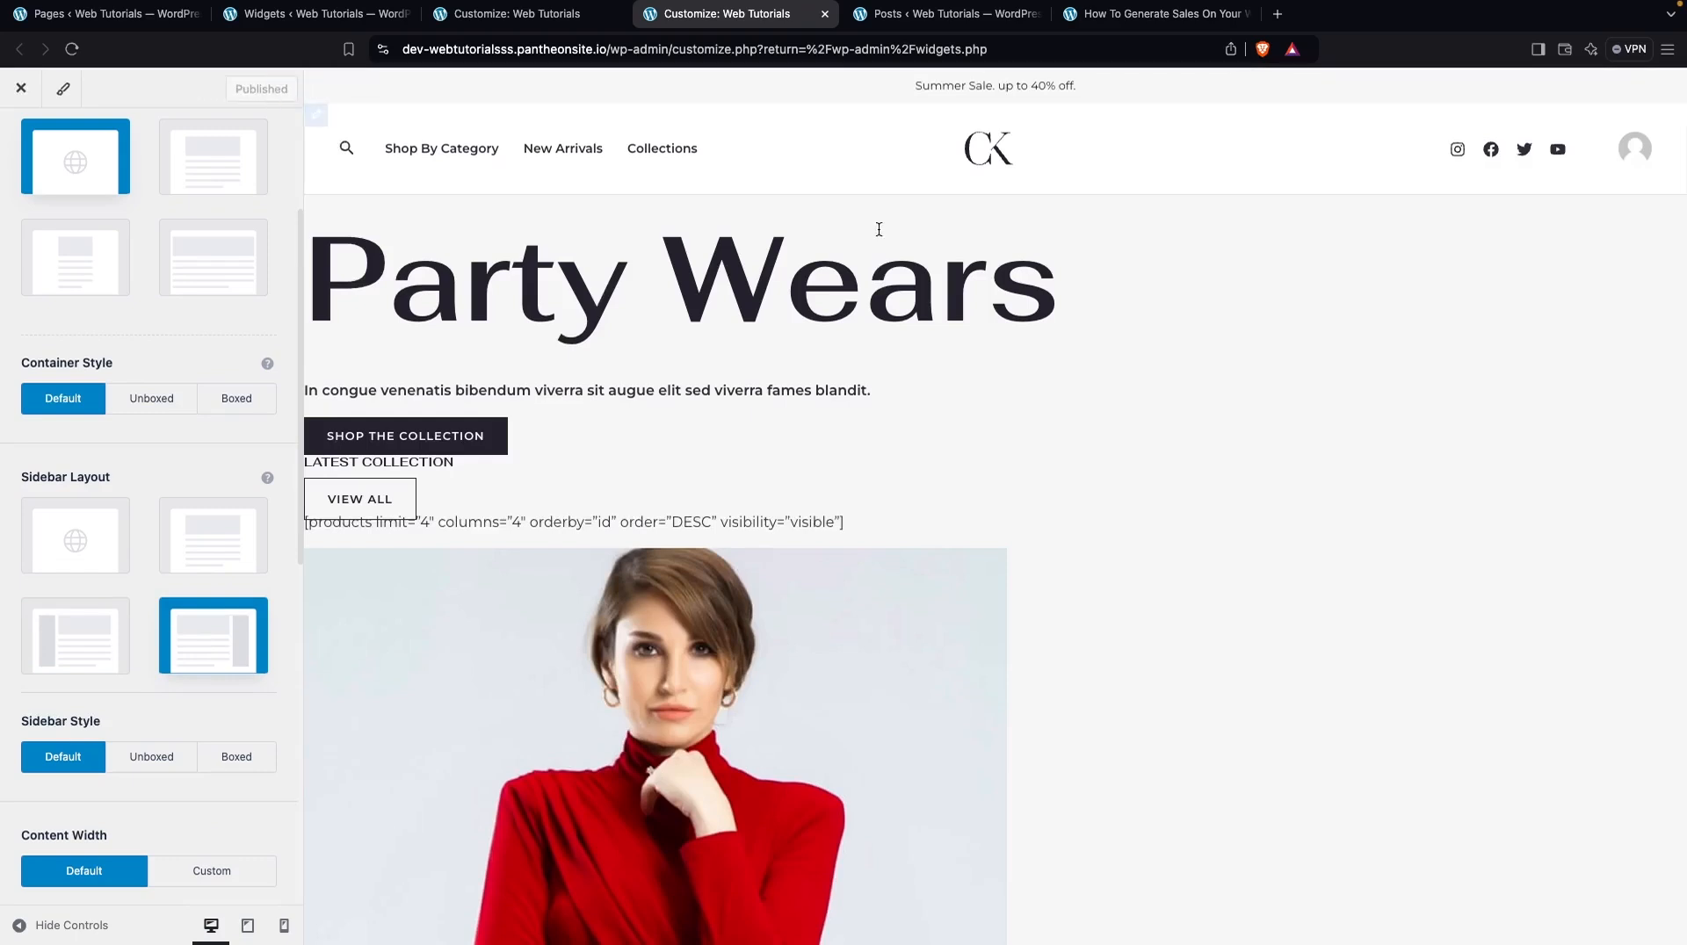
Examine the sidebar on the live "How To Generate Sales On Your Website" post, from the search box down to the categories
{"action": "left_click", "coordinate": [1127, 16]}
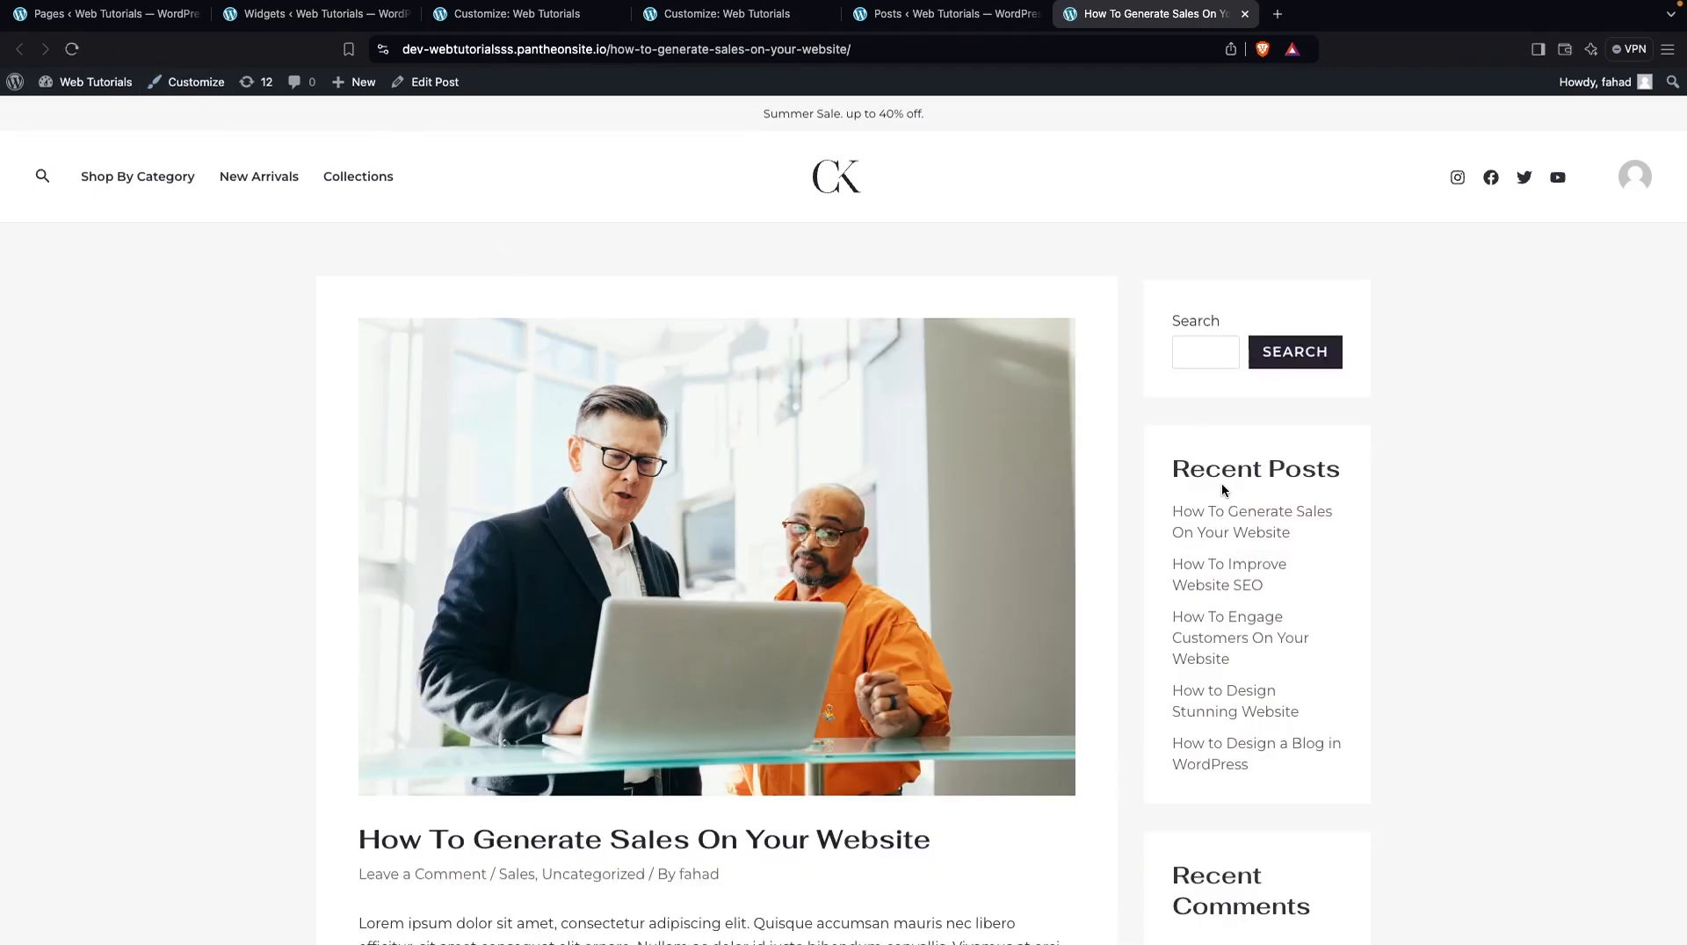
{"action": "scroll", "coordinate": [1222, 489], "scroll_direction": "down", "scroll_amount": 6}
{"action": "scroll", "coordinate": [1222, 485], "scroll_direction": "up", "scroll_amount": 5}
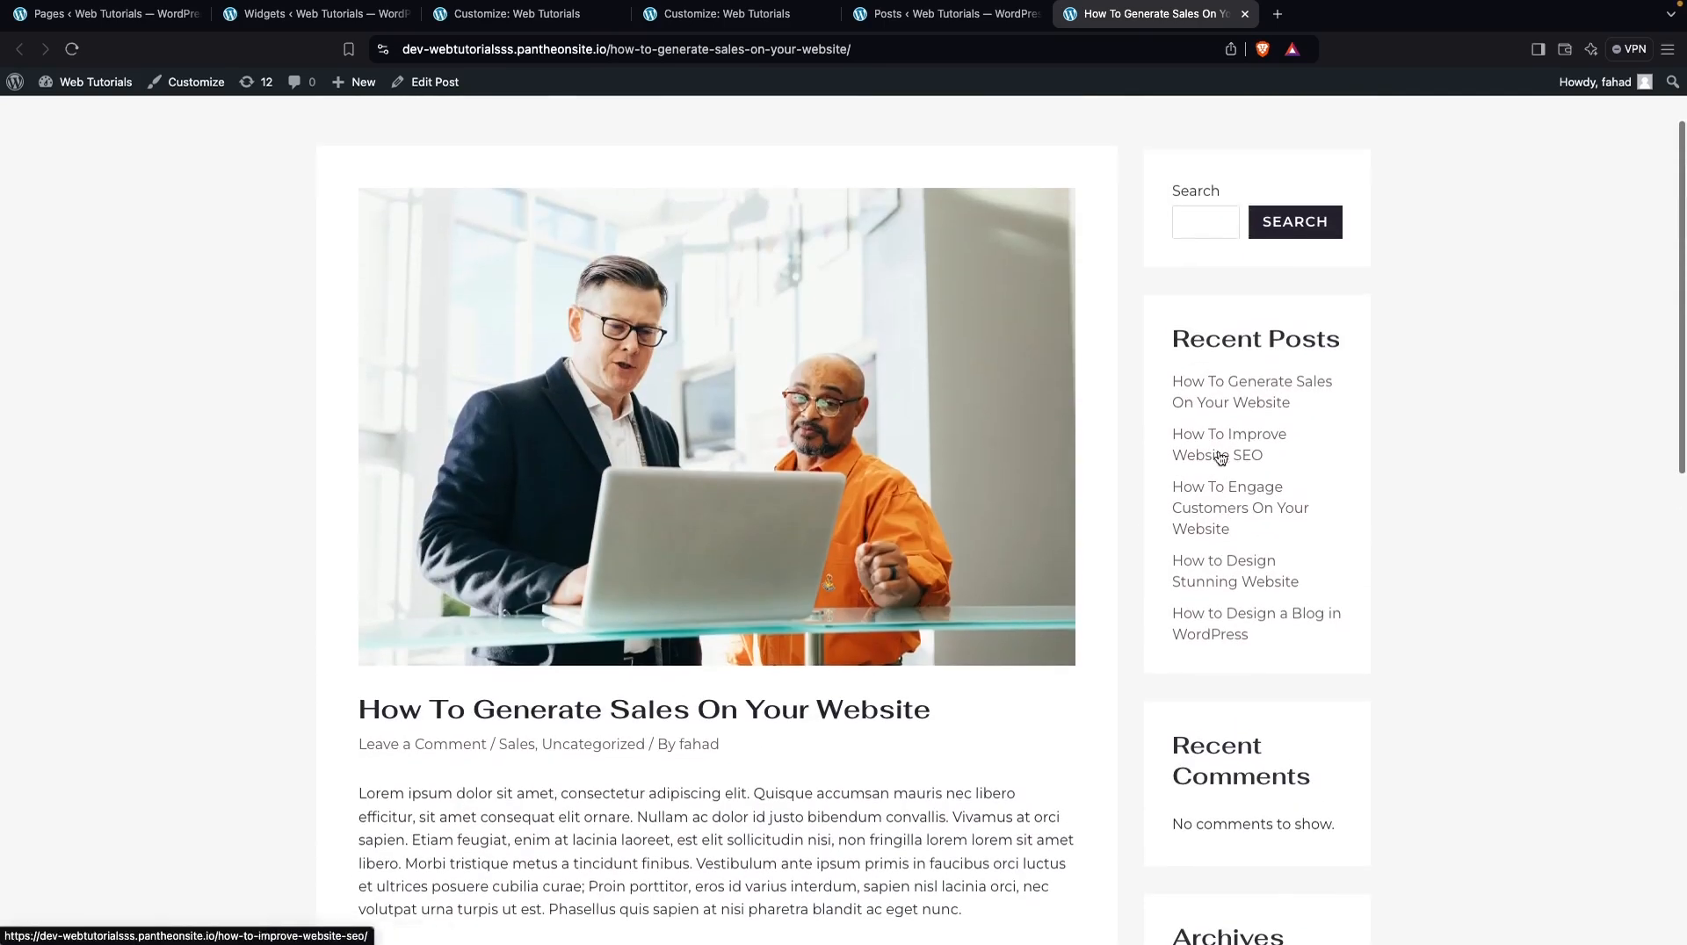
{"action": "scroll", "coordinate": [1195, 290], "scroll_direction": "down", "scroll_amount": 1}
{"action": "scroll", "coordinate": [1221, 396], "scroll_direction": "down", "scroll_amount": 5}
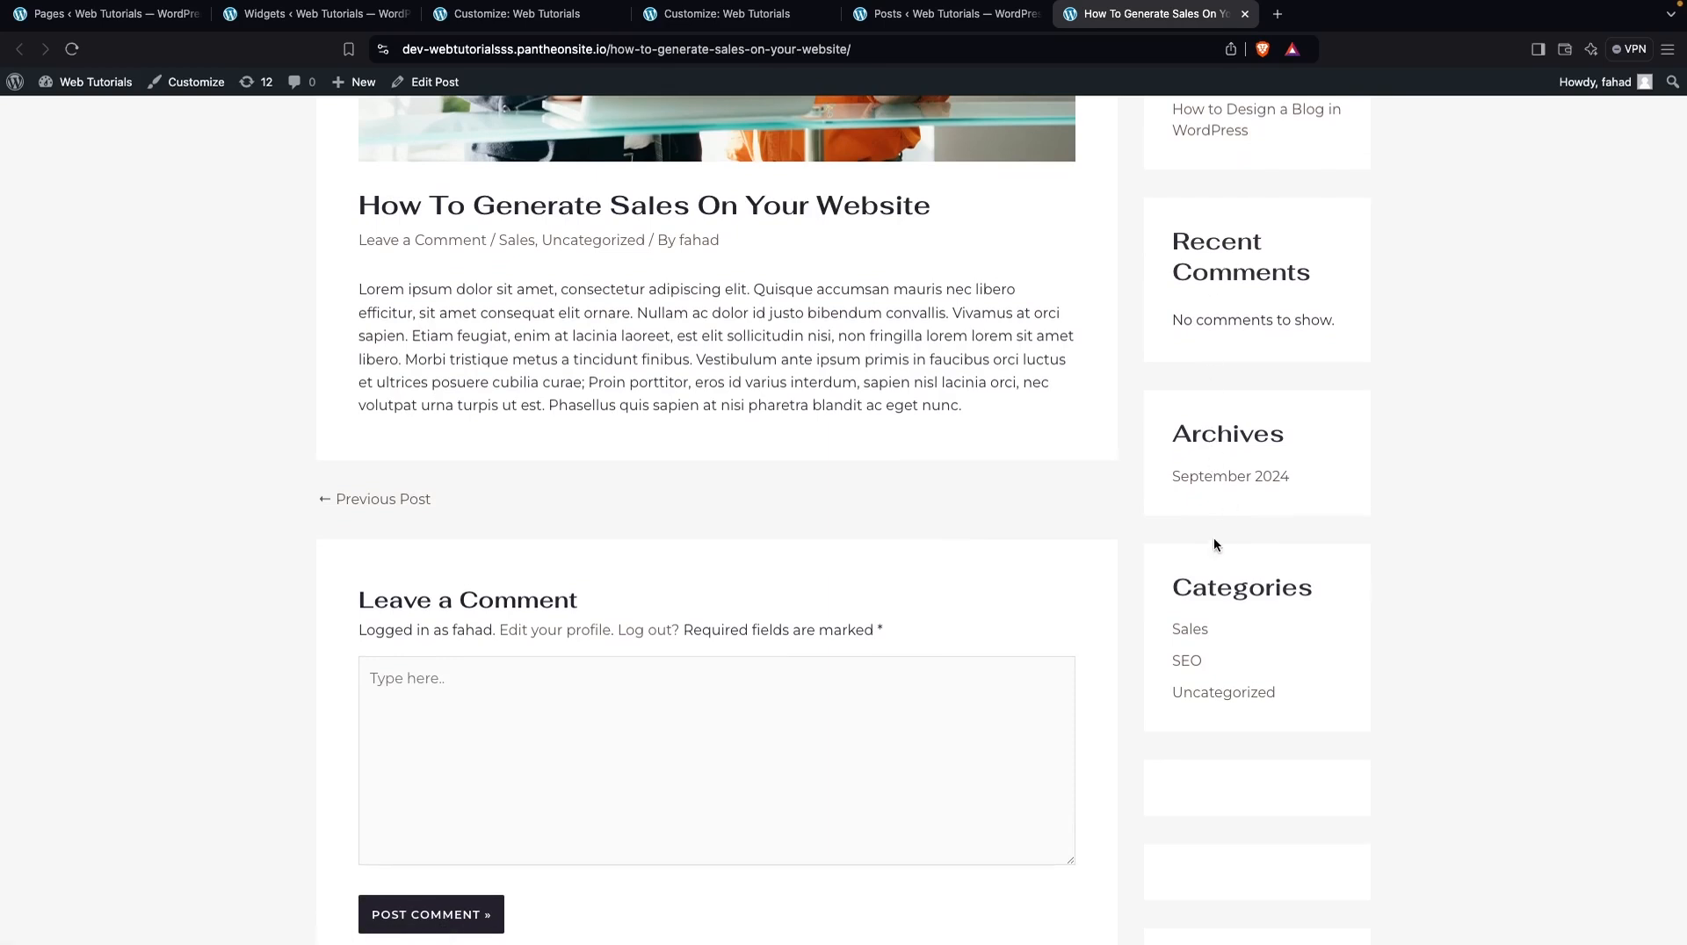
{"action": "scroll", "coordinate": [1200, 632], "scroll_direction": "up", "scroll_amount": 5}
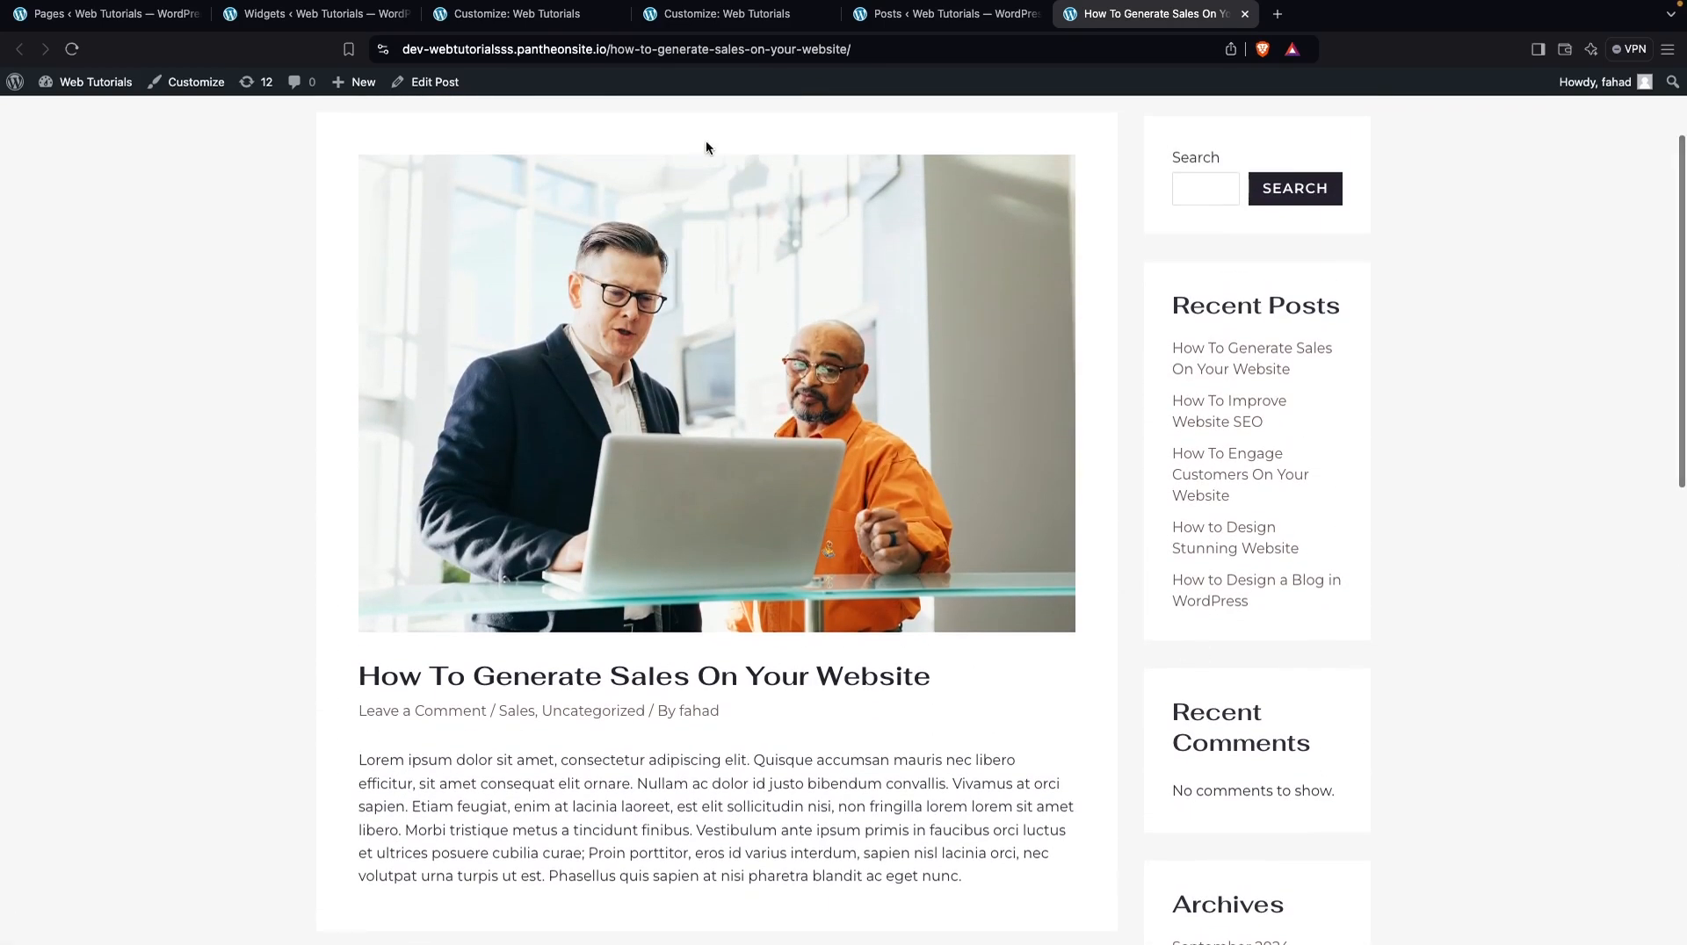
Compare the Main Sidebar blocks on the Widgets screen with the sidebar on the live post
{"action": "left_click", "coordinate": [330, 25]}
{"action": "scroll", "coordinate": [730, 446], "scroll_direction": "down", "scroll_amount": 4}
{"action": "scroll", "coordinate": [729, 446], "scroll_direction": "up", "scroll_amount": 4}
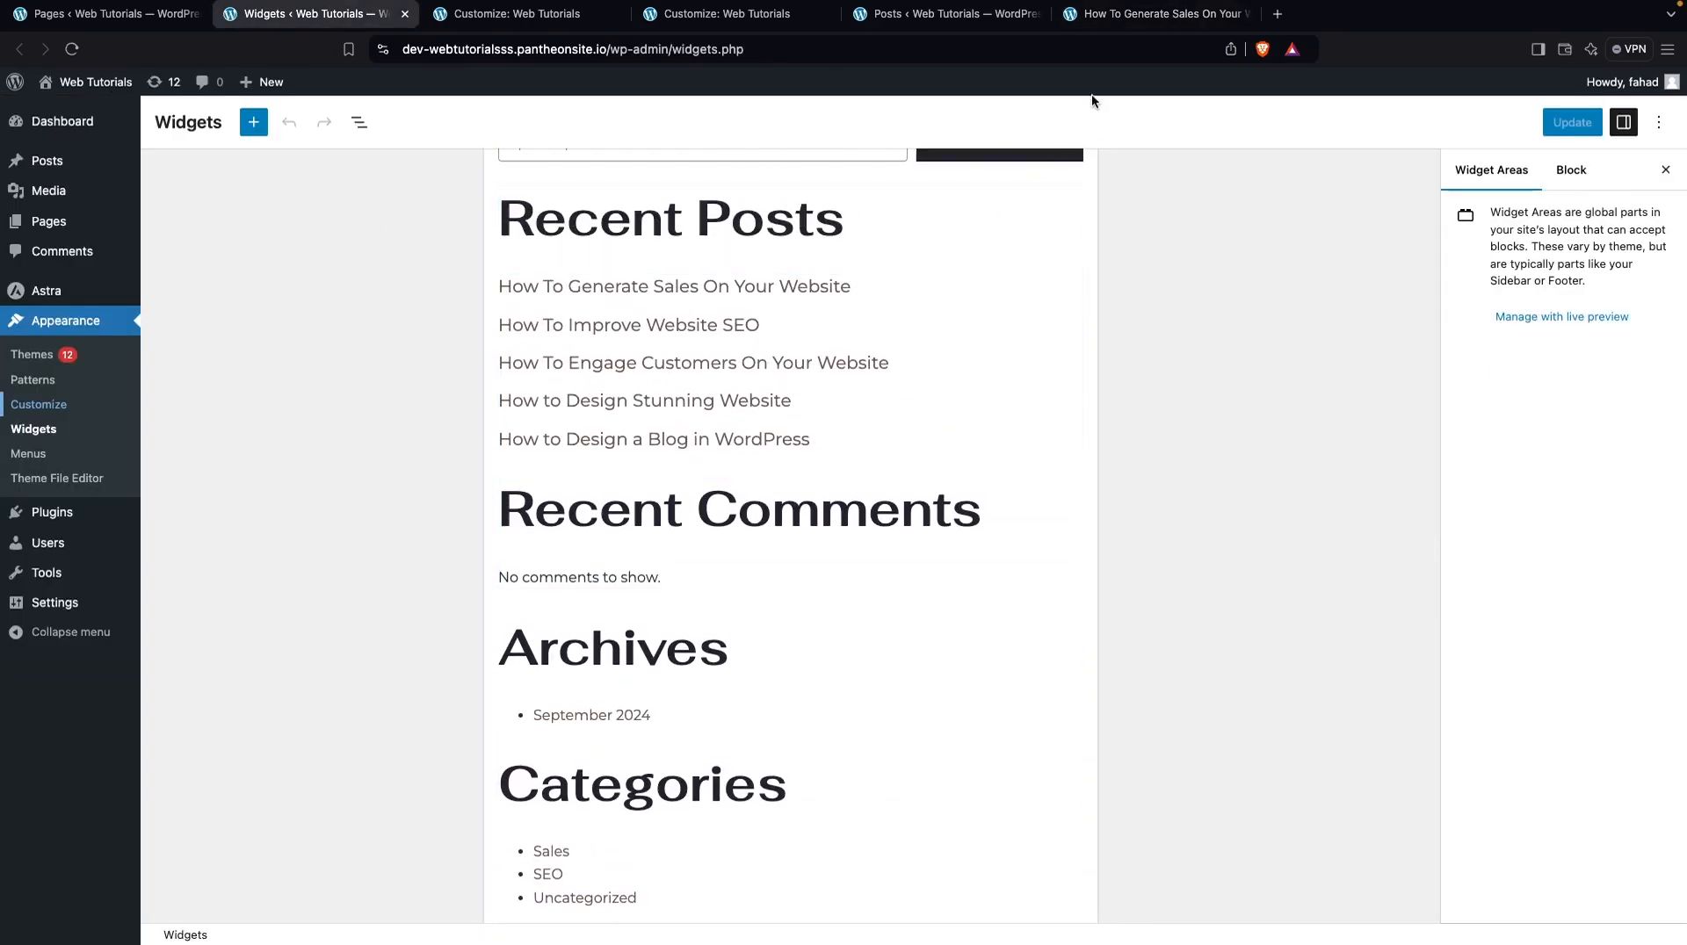
{"action": "left_click", "coordinate": [1138, 24]}
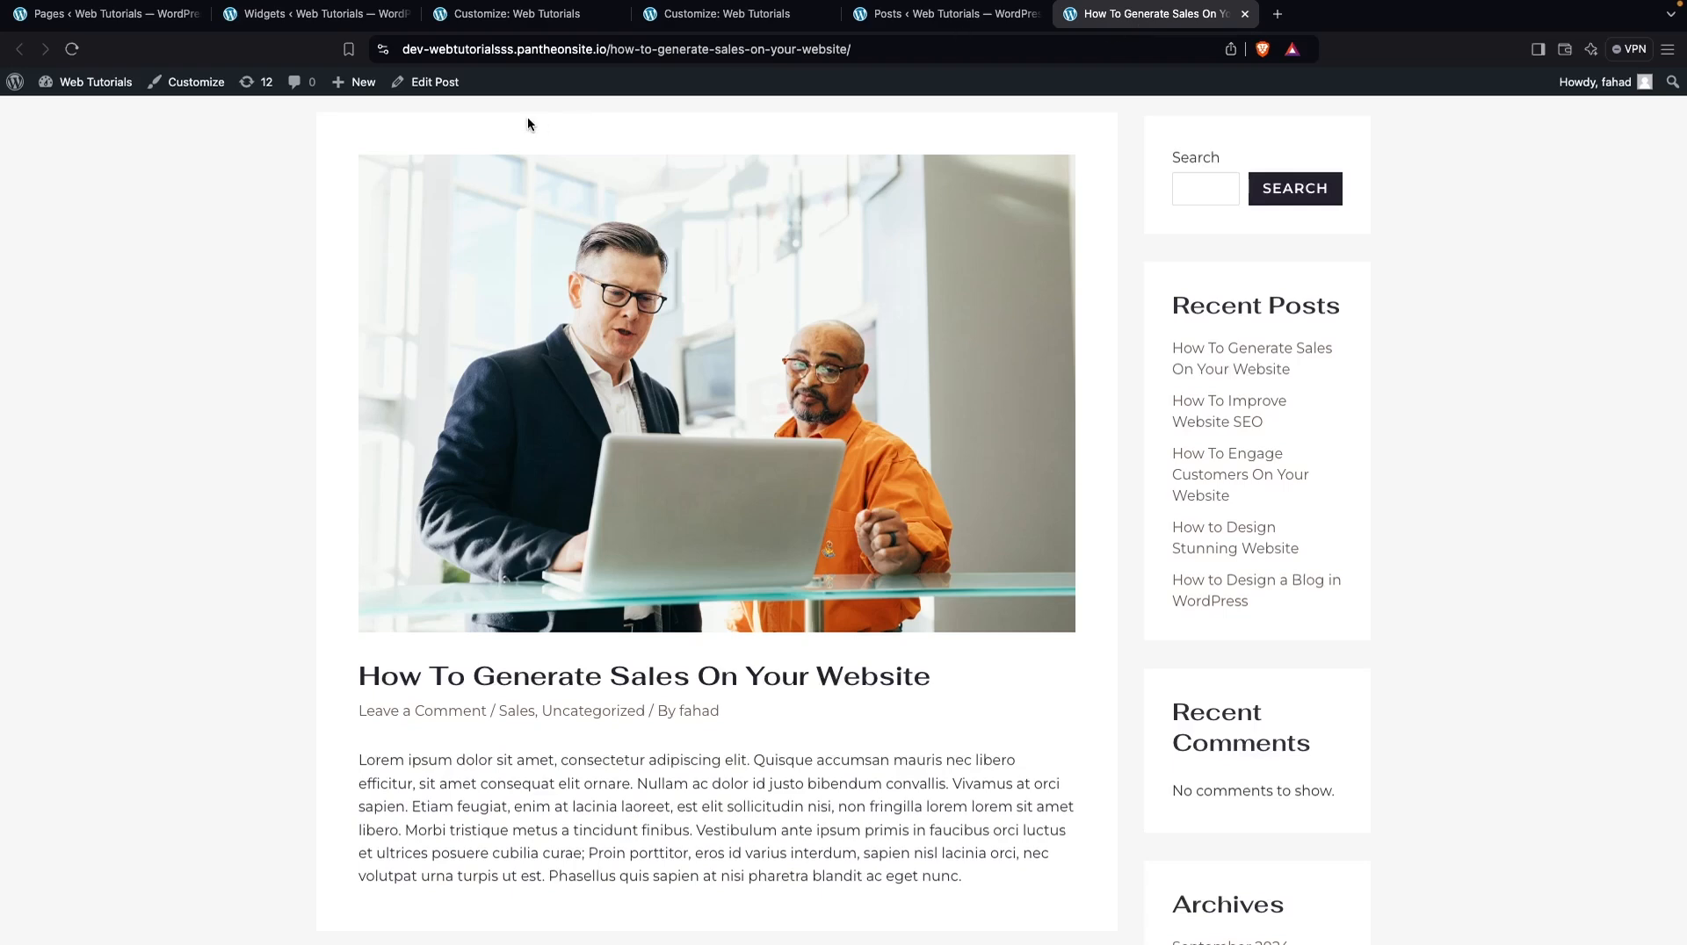
{"action": "scroll", "coordinate": [1220, 614], "scroll_direction": "down", "scroll_amount": 8}
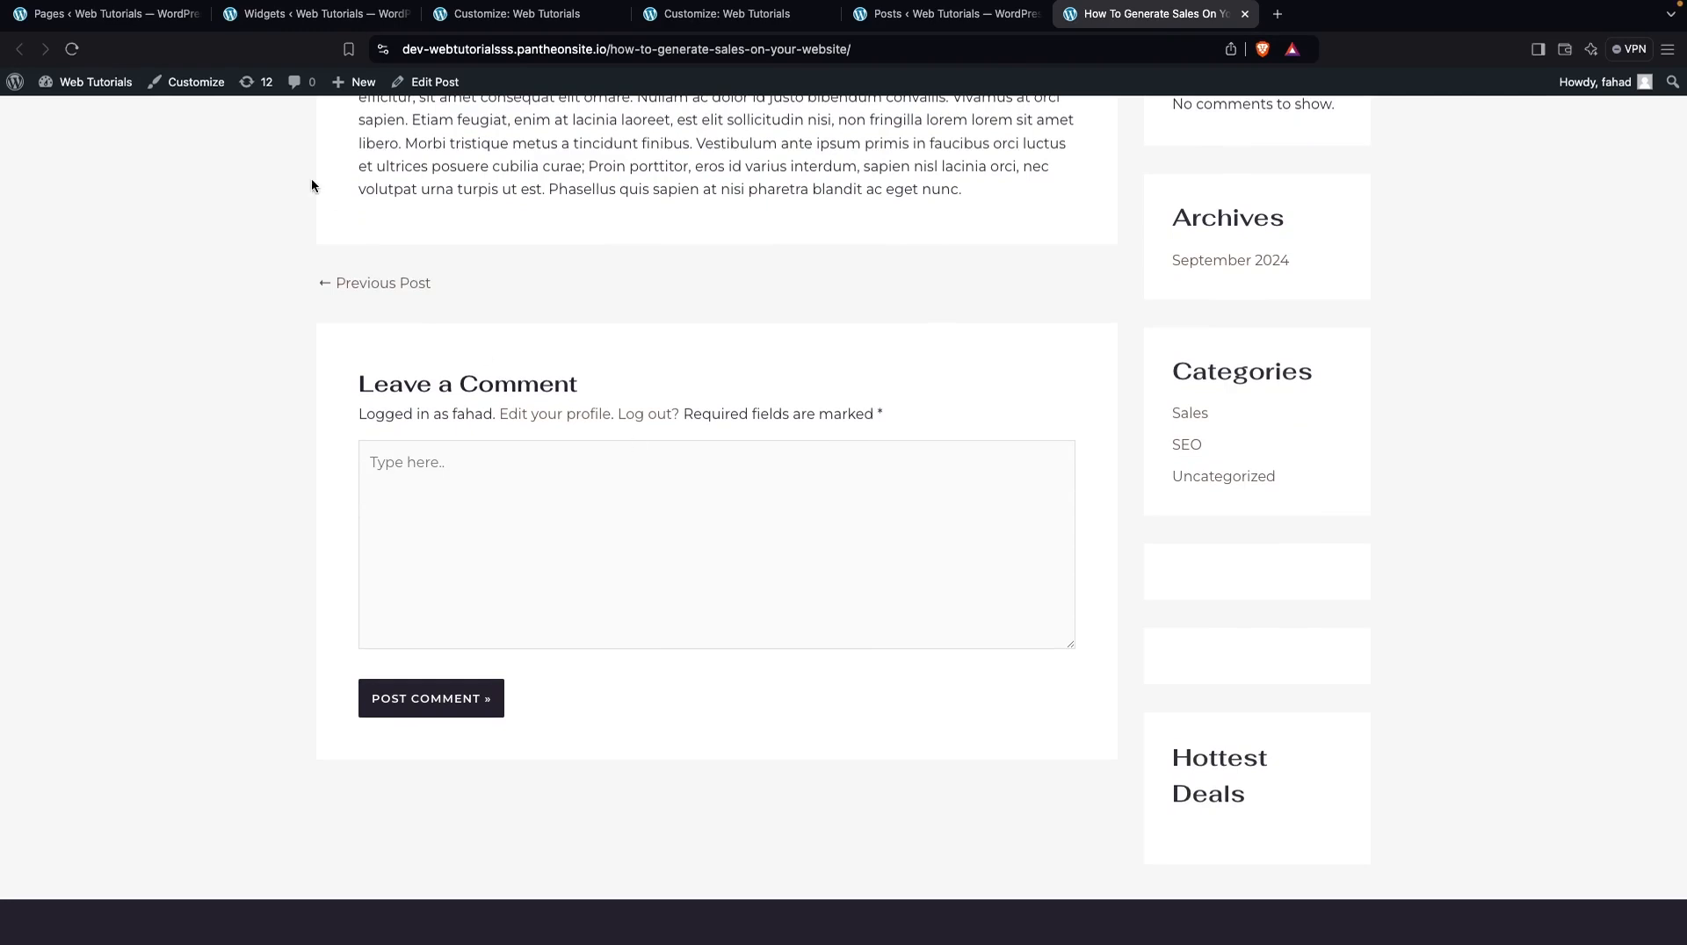
Delete the unsupported woocommerce/price-filter and woocommerce/stock-filter blocks from the Main Sidebar widget area
{"action": "left_click", "coordinate": [296, 14]}
{"action": "scroll", "coordinate": [472, 429], "scroll_direction": "down", "scroll_amount": 7}
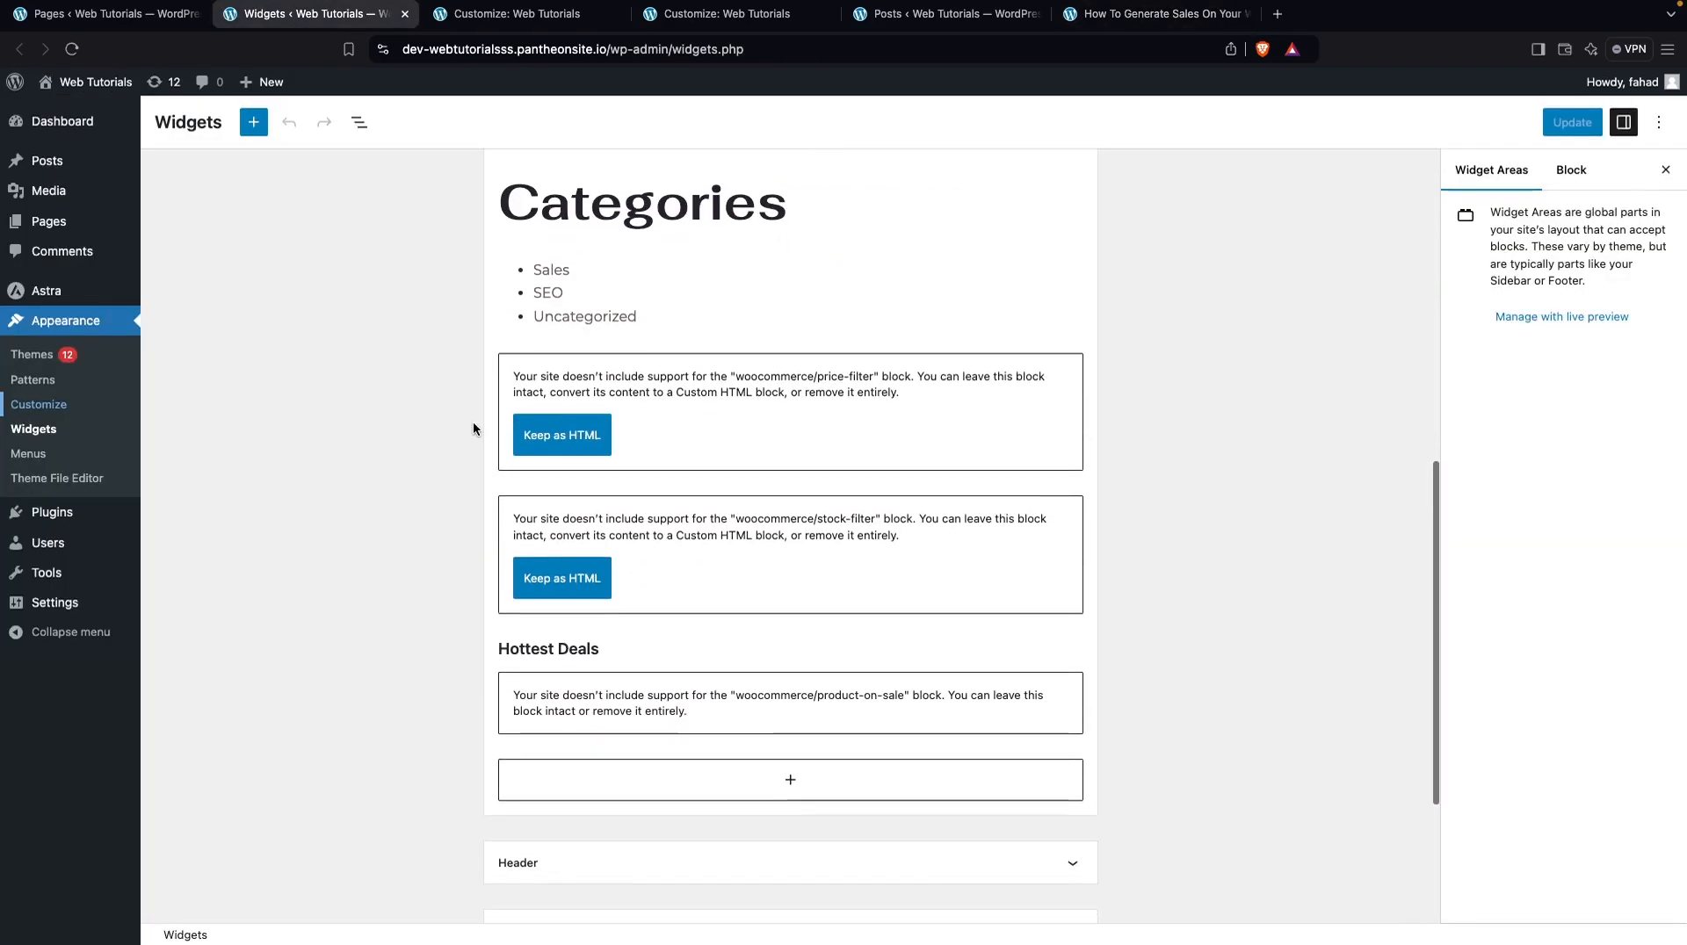
{"action": "left_click", "coordinate": [809, 384]}
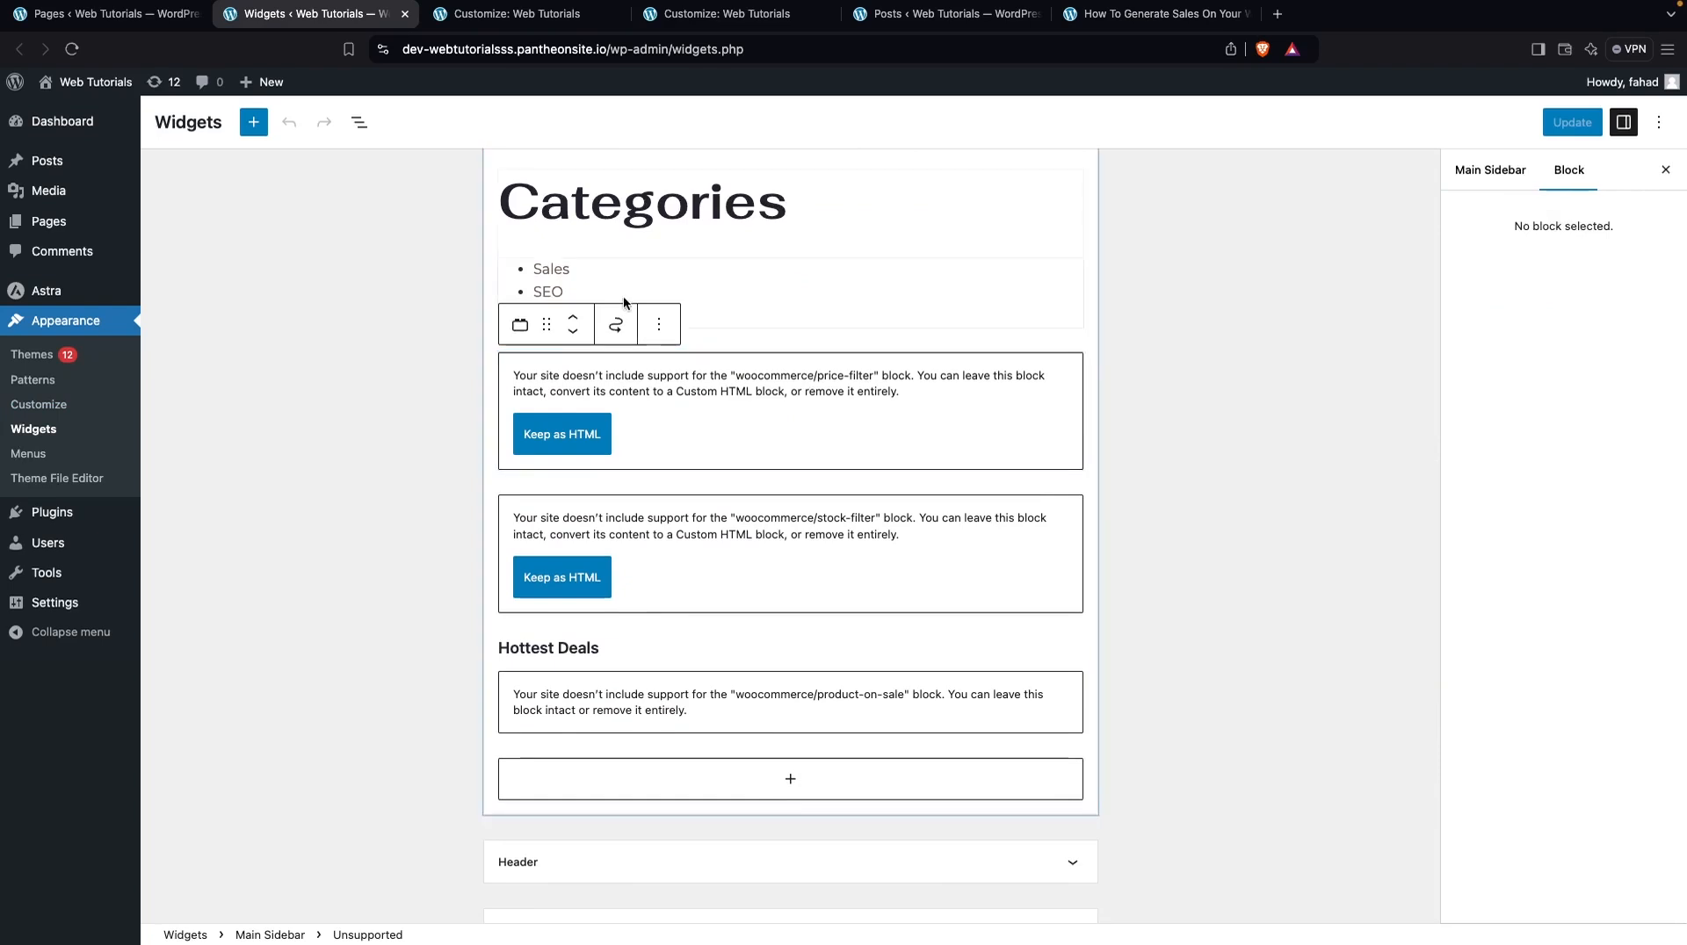
{"action": "left_click", "coordinate": [658, 324]}
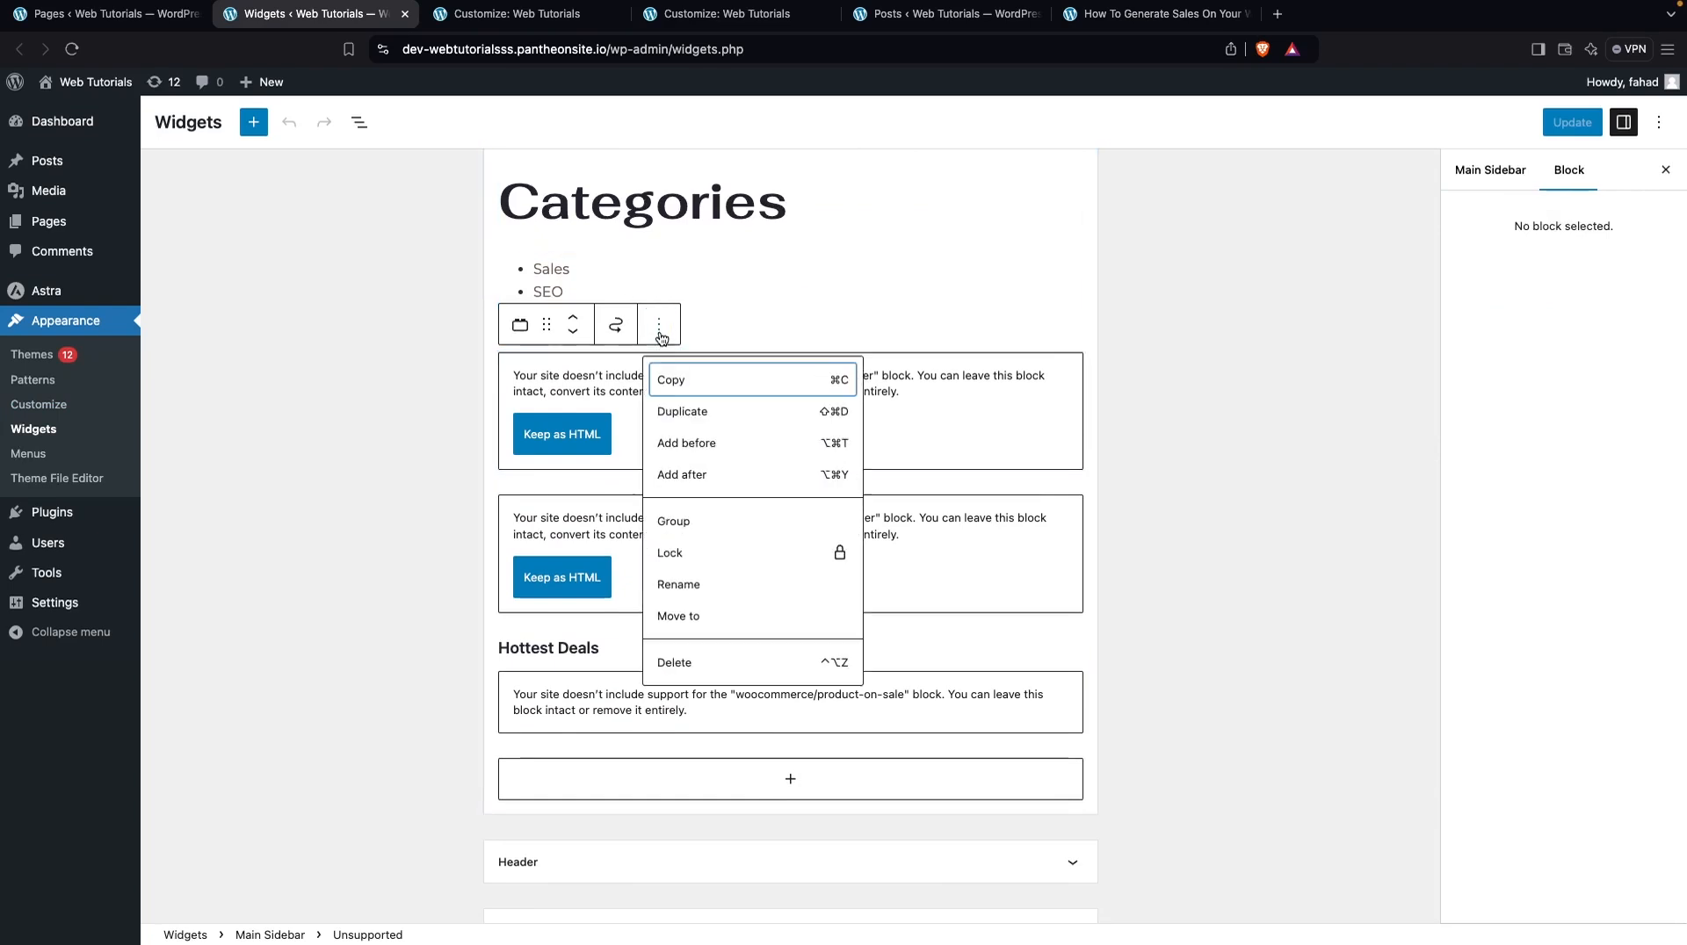
{"action": "left_click", "coordinate": [677, 664]}
{"action": "left_click", "coordinate": [654, 430]}
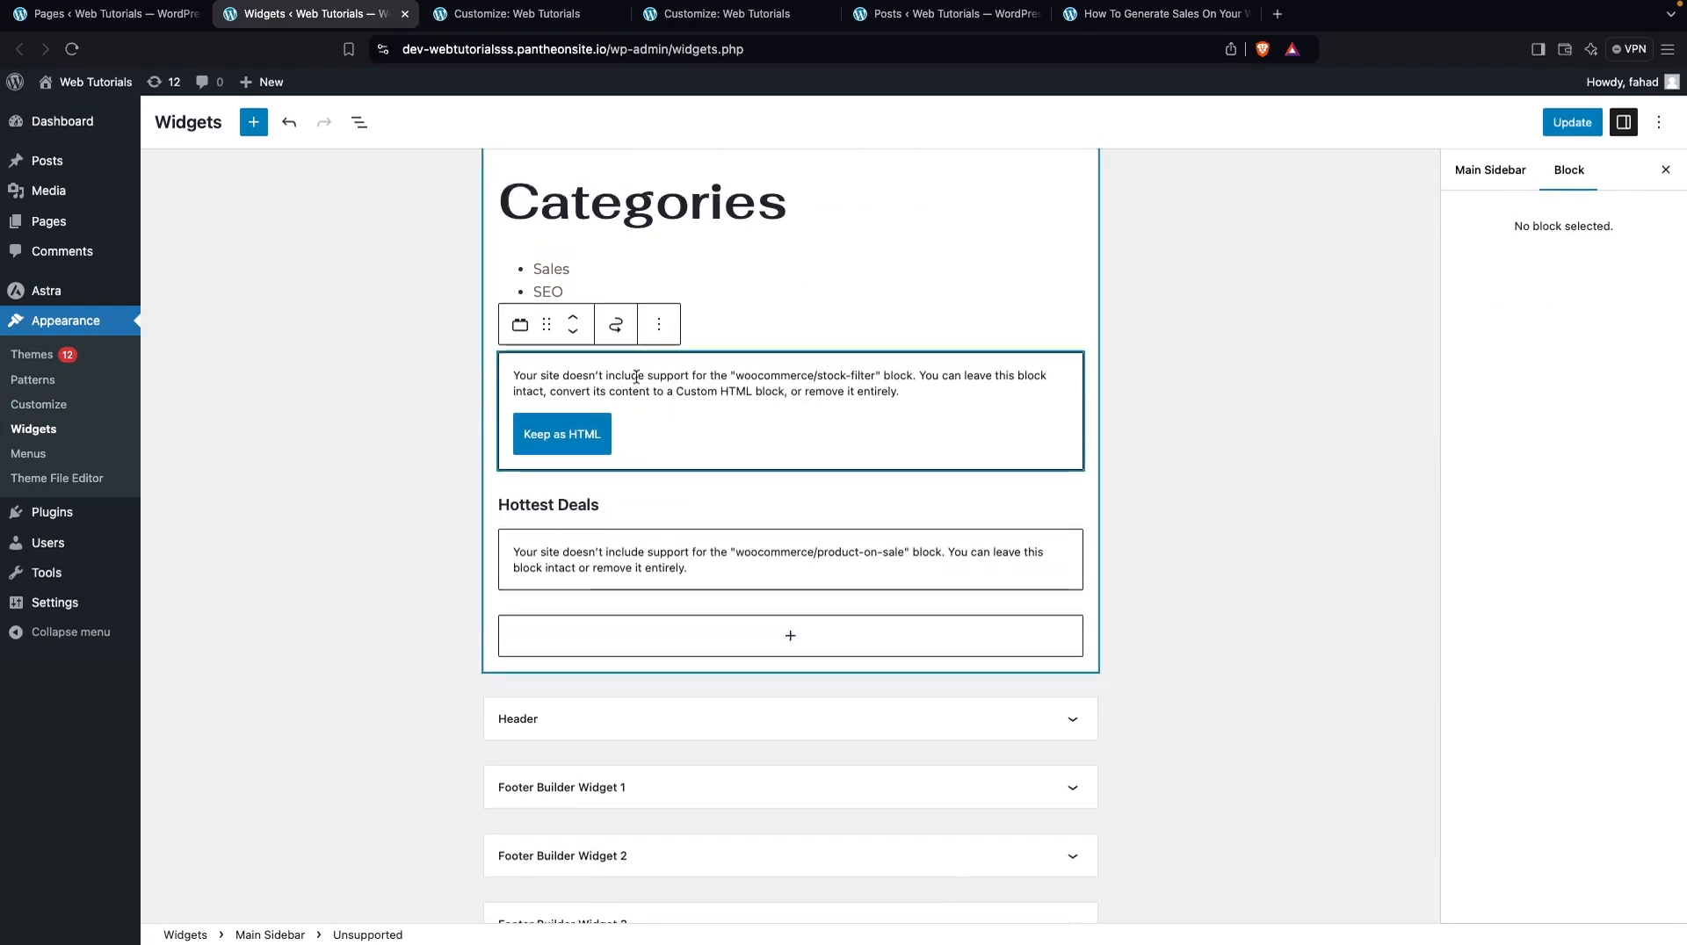
{"action": "left_click", "coordinate": [658, 324]}
{"action": "left_click", "coordinate": [689, 663]}
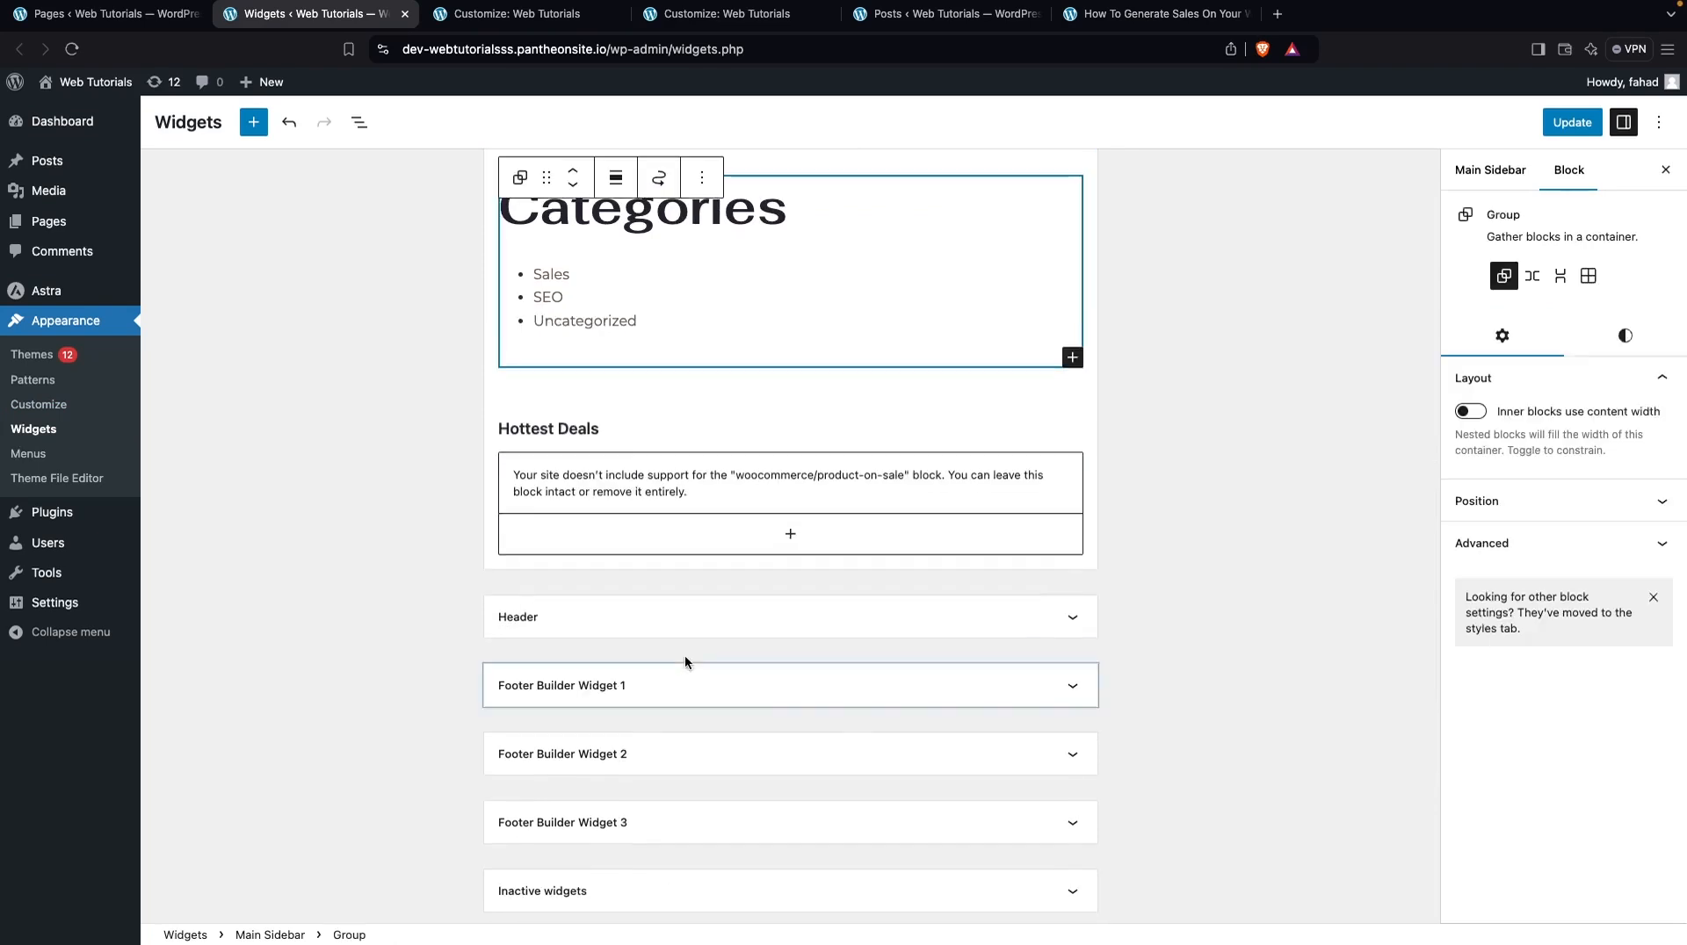
Delete the unsupported woocommerce/product-on-sale block under Hottest Deals and update the widgets
{"action": "left_click", "coordinate": [653, 454]}
{"action": "left_click", "coordinate": [702, 395]}
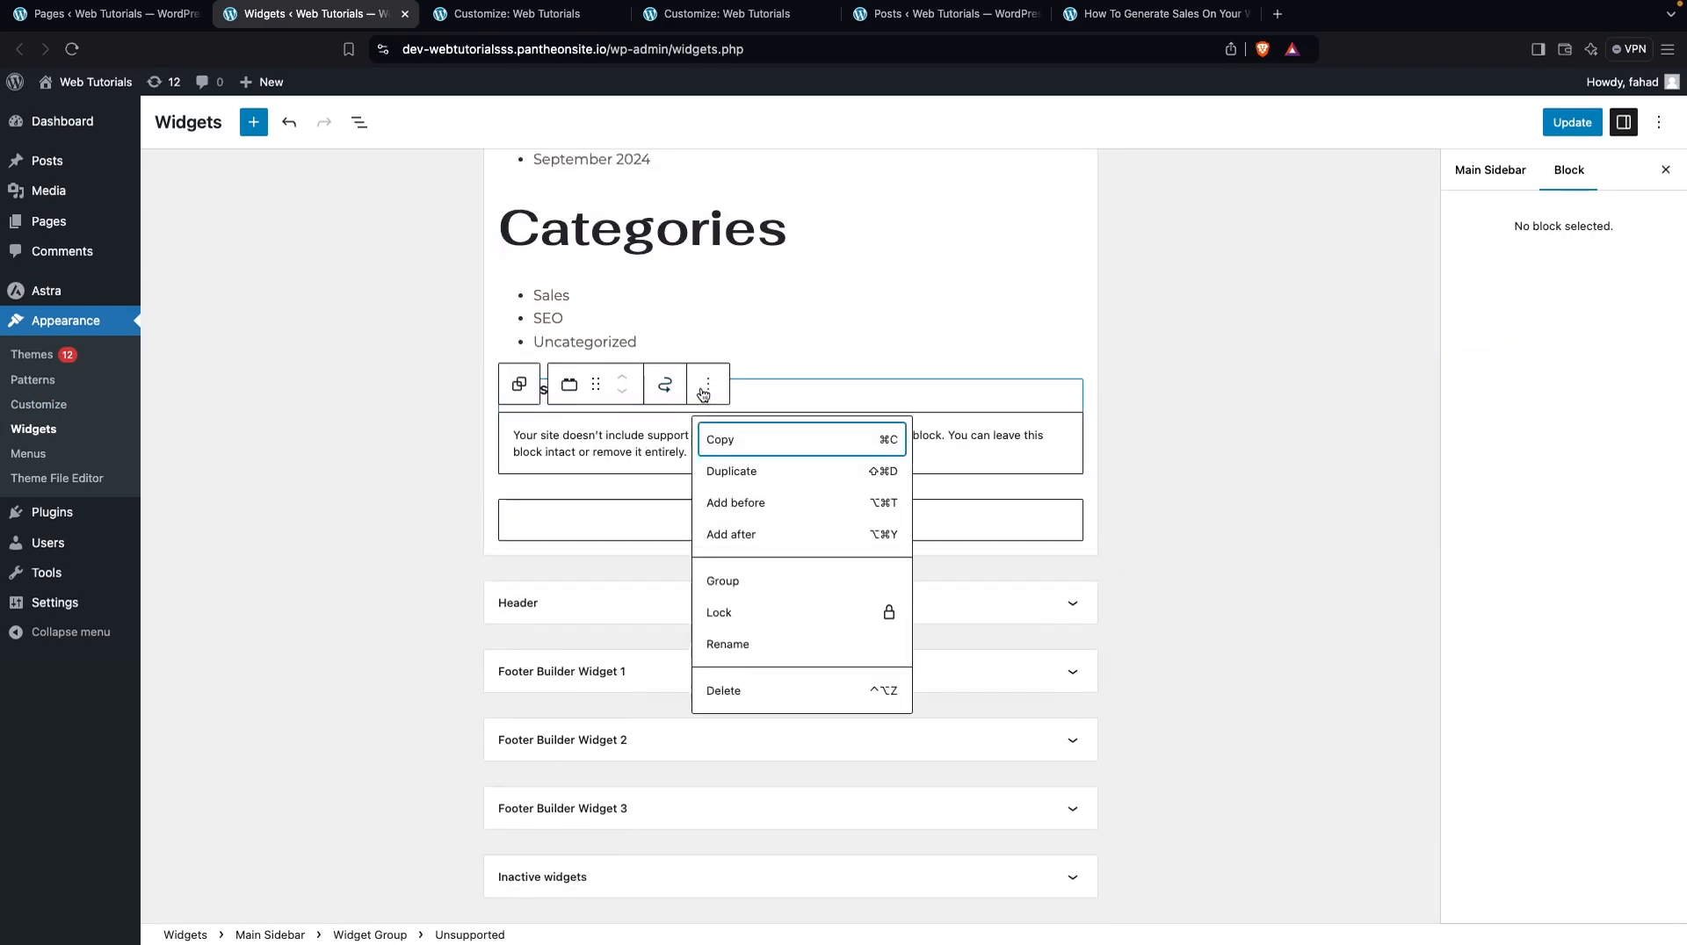
{"action": "left_click", "coordinate": [719, 687]}
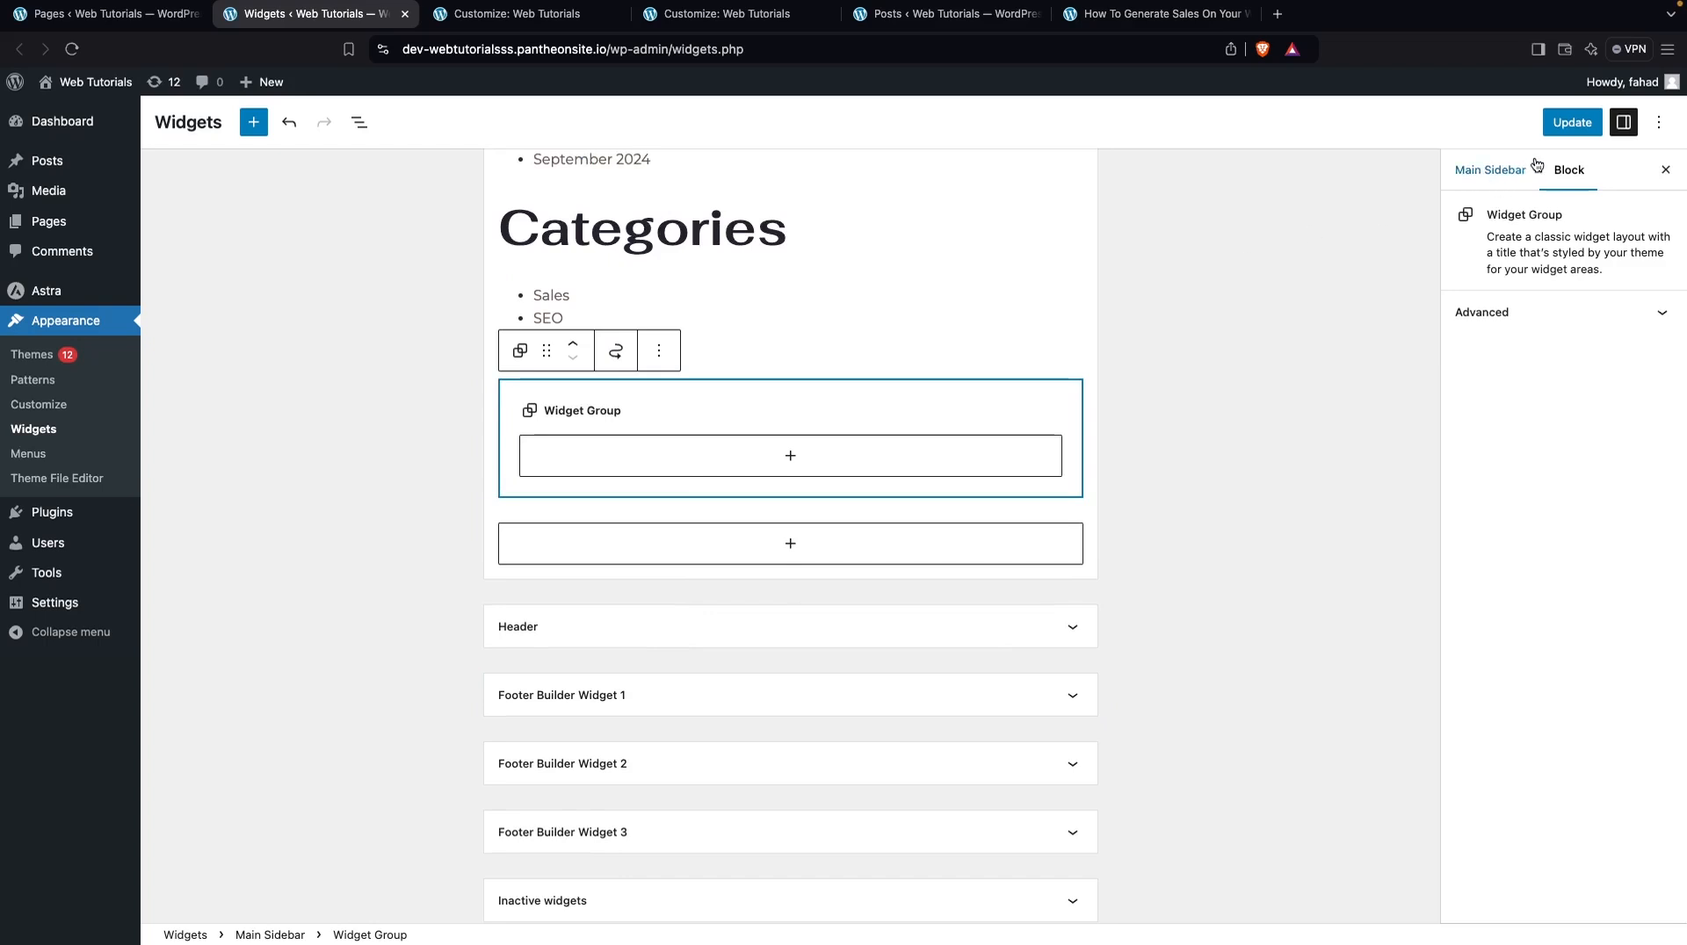
{"action": "left_click", "coordinate": [1544, 132]}
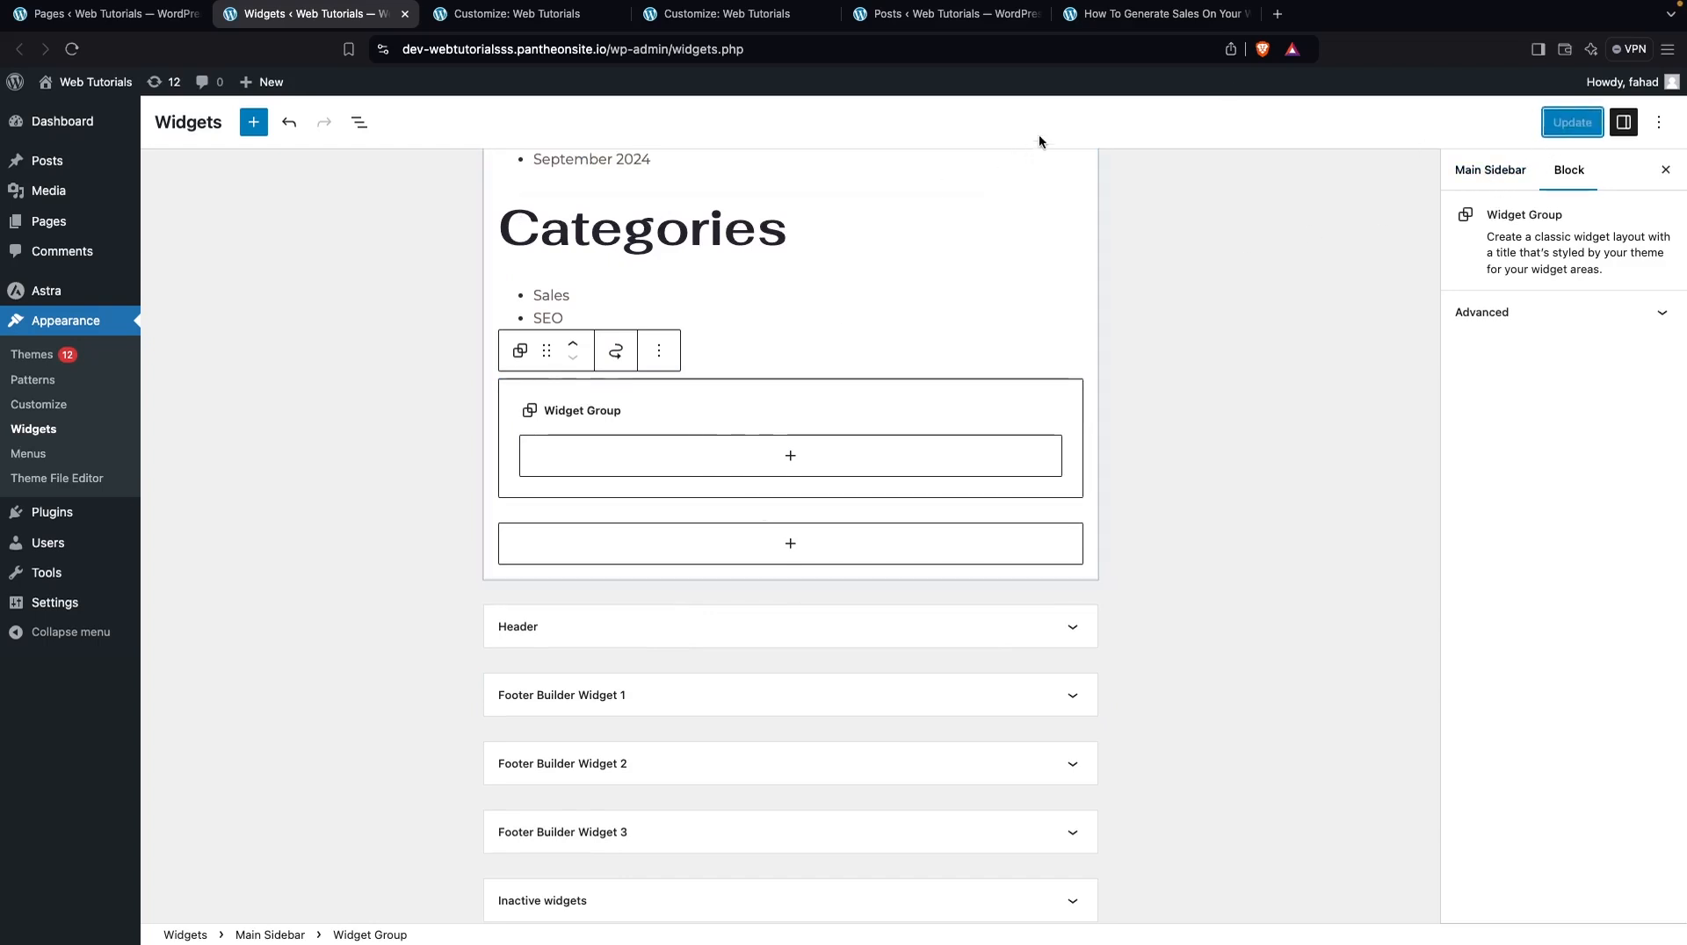
Reload the live sales post to check the cleaned-up sidebar, and close every browser tab except the Pages screen
{"action": "left_click", "coordinate": [1130, 25]}
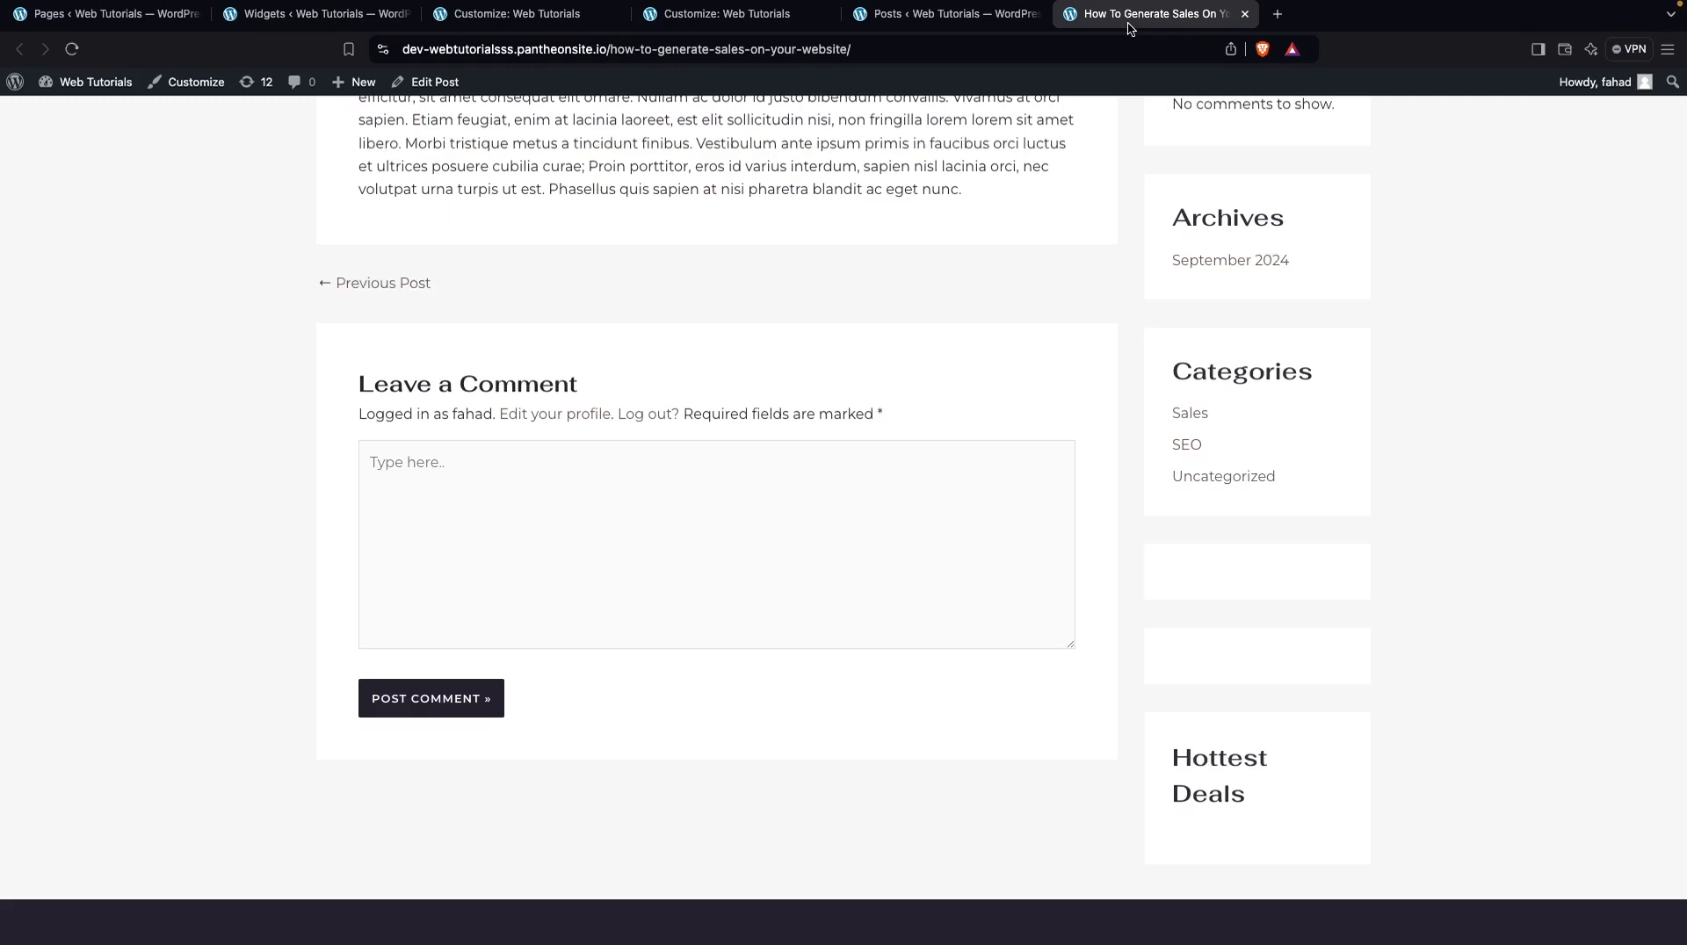
{"action": "left_click", "coordinate": [83, 51]}
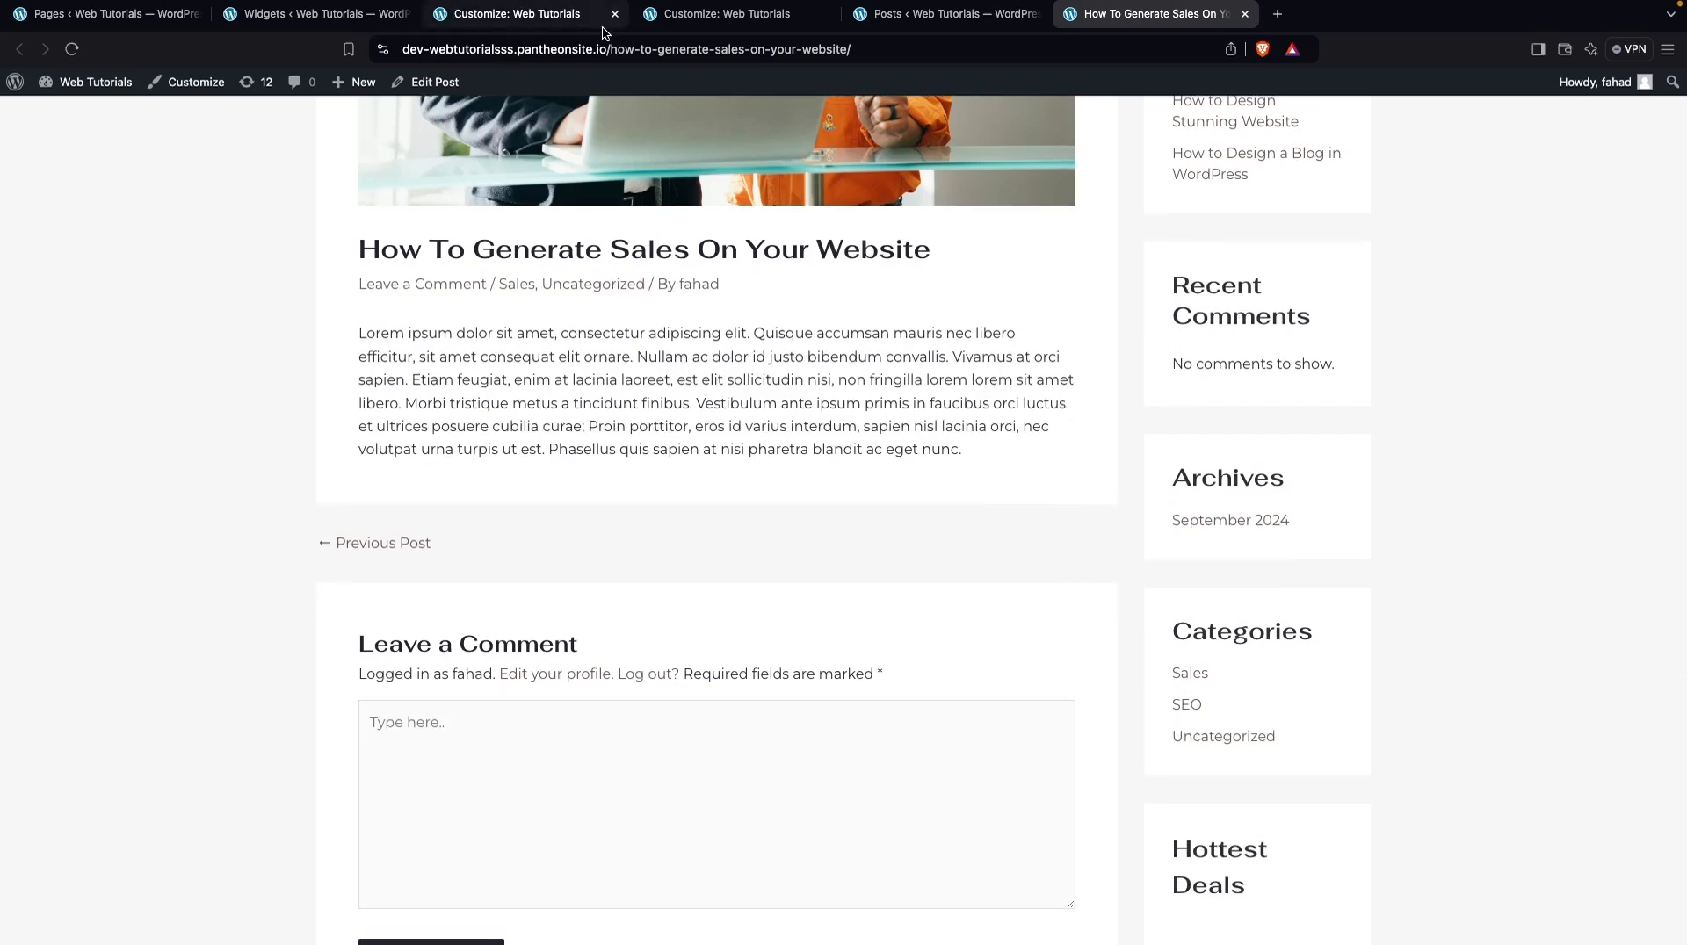
{"action": "left_click", "coordinate": [565, 15]}
{"action": "left_click", "coordinate": [615, 14]}
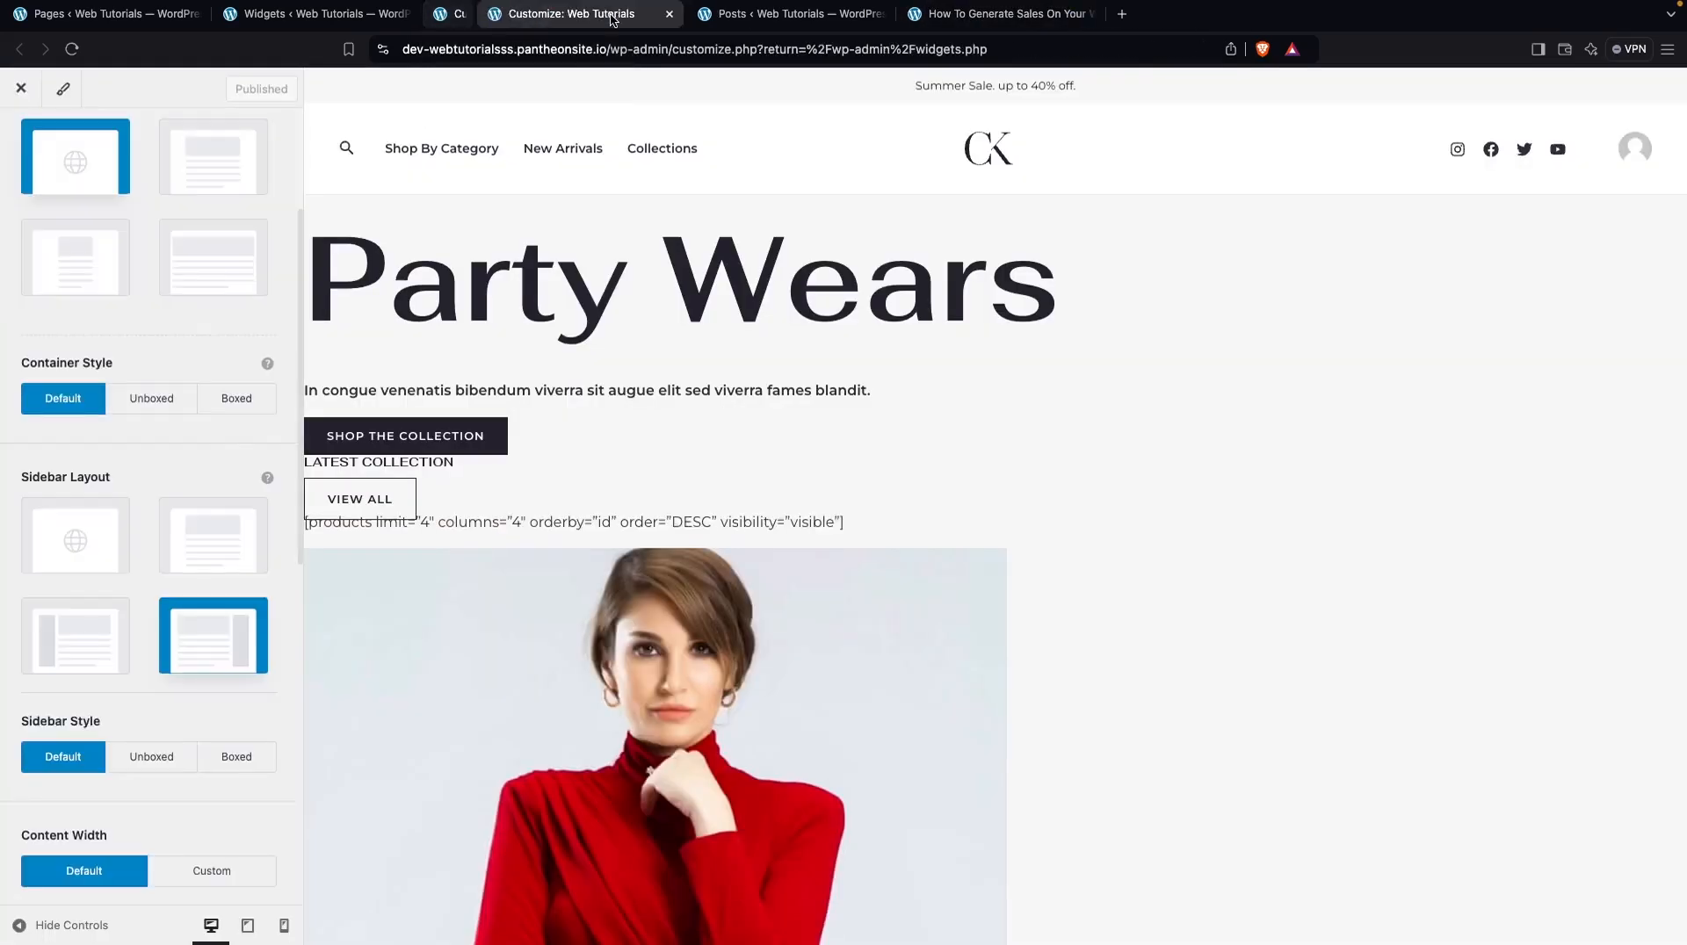
{"action": "left_click", "coordinate": [614, 14]}
{"action": "left_click", "coordinate": [614, 14]}
{"action": "left_click", "coordinate": [614, 14]}
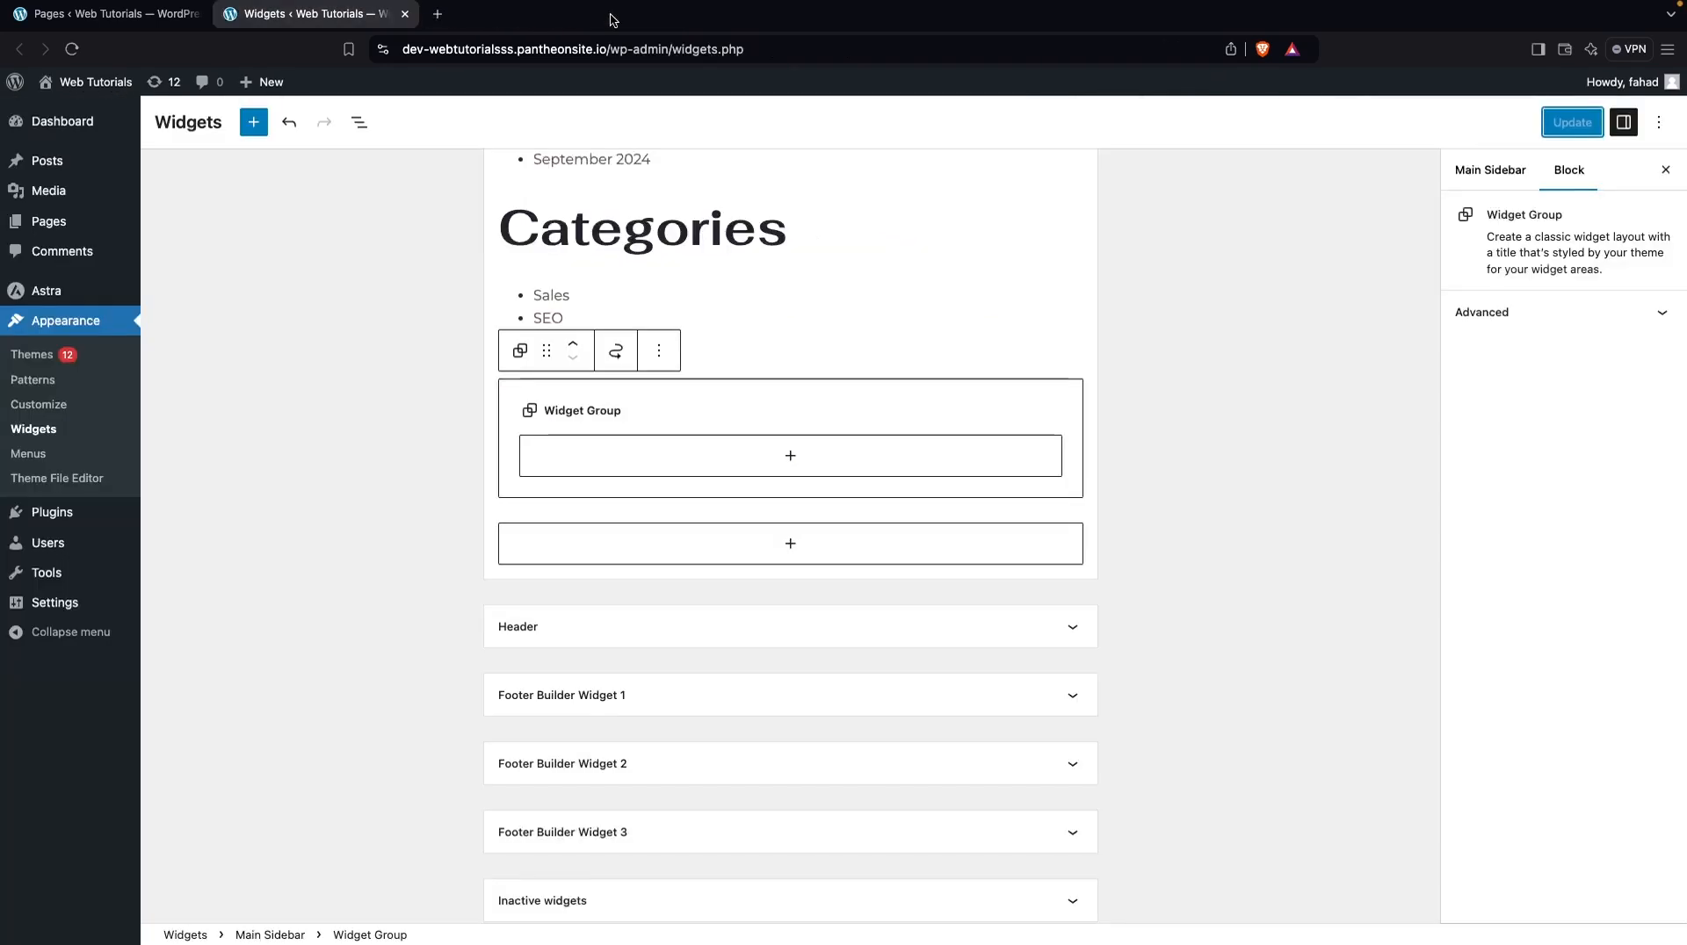
{"action": "left_click", "coordinate": [403, 14]}
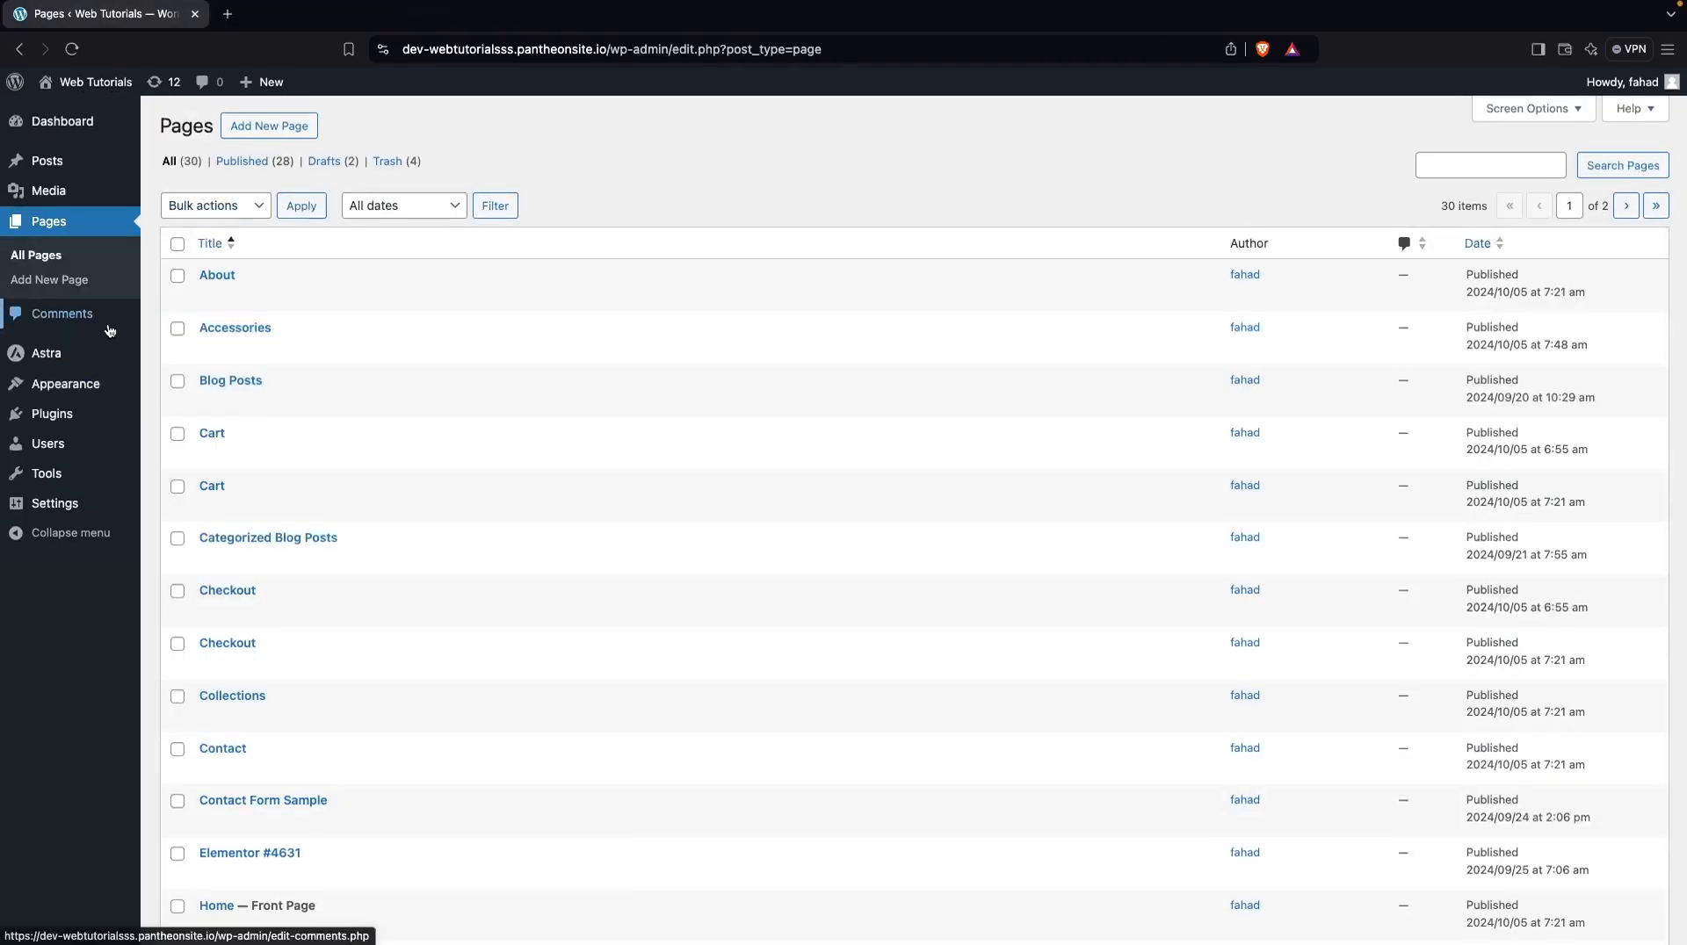
Search for "elementor" among the new plugins and activate the Elementor Website Builder plugin
{"action": "mouse_move", "coordinate": [69, 419]}
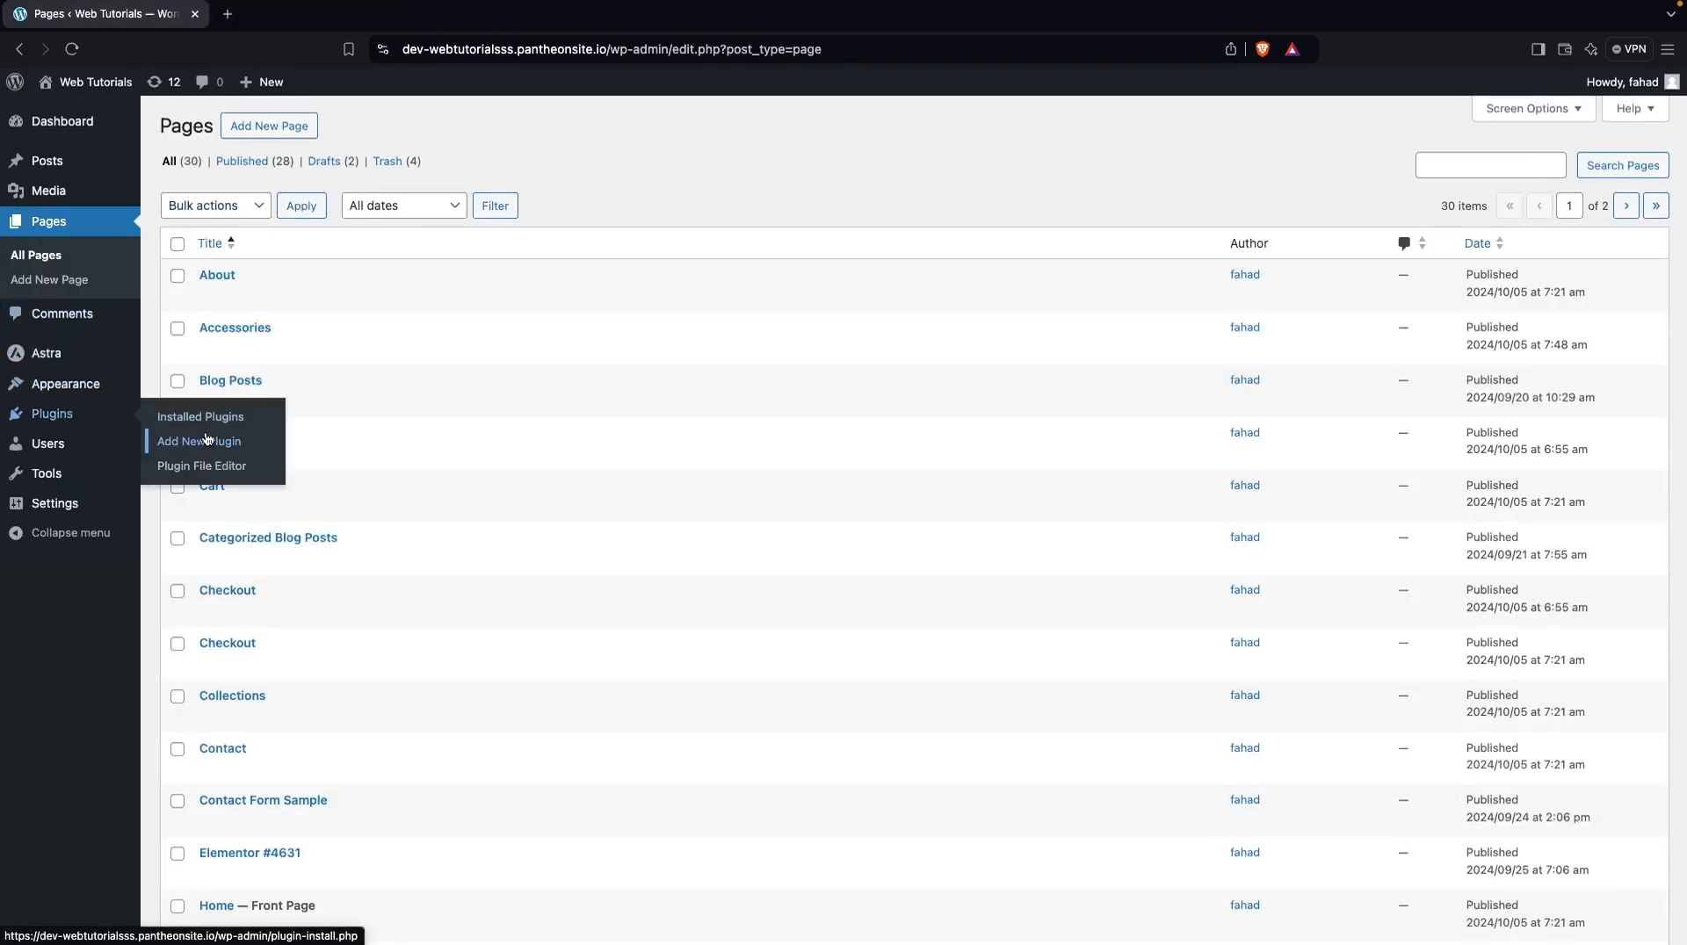
{"action": "left_click", "coordinate": [246, 448]}
{"action": "left_click", "coordinate": [1371, 175]}
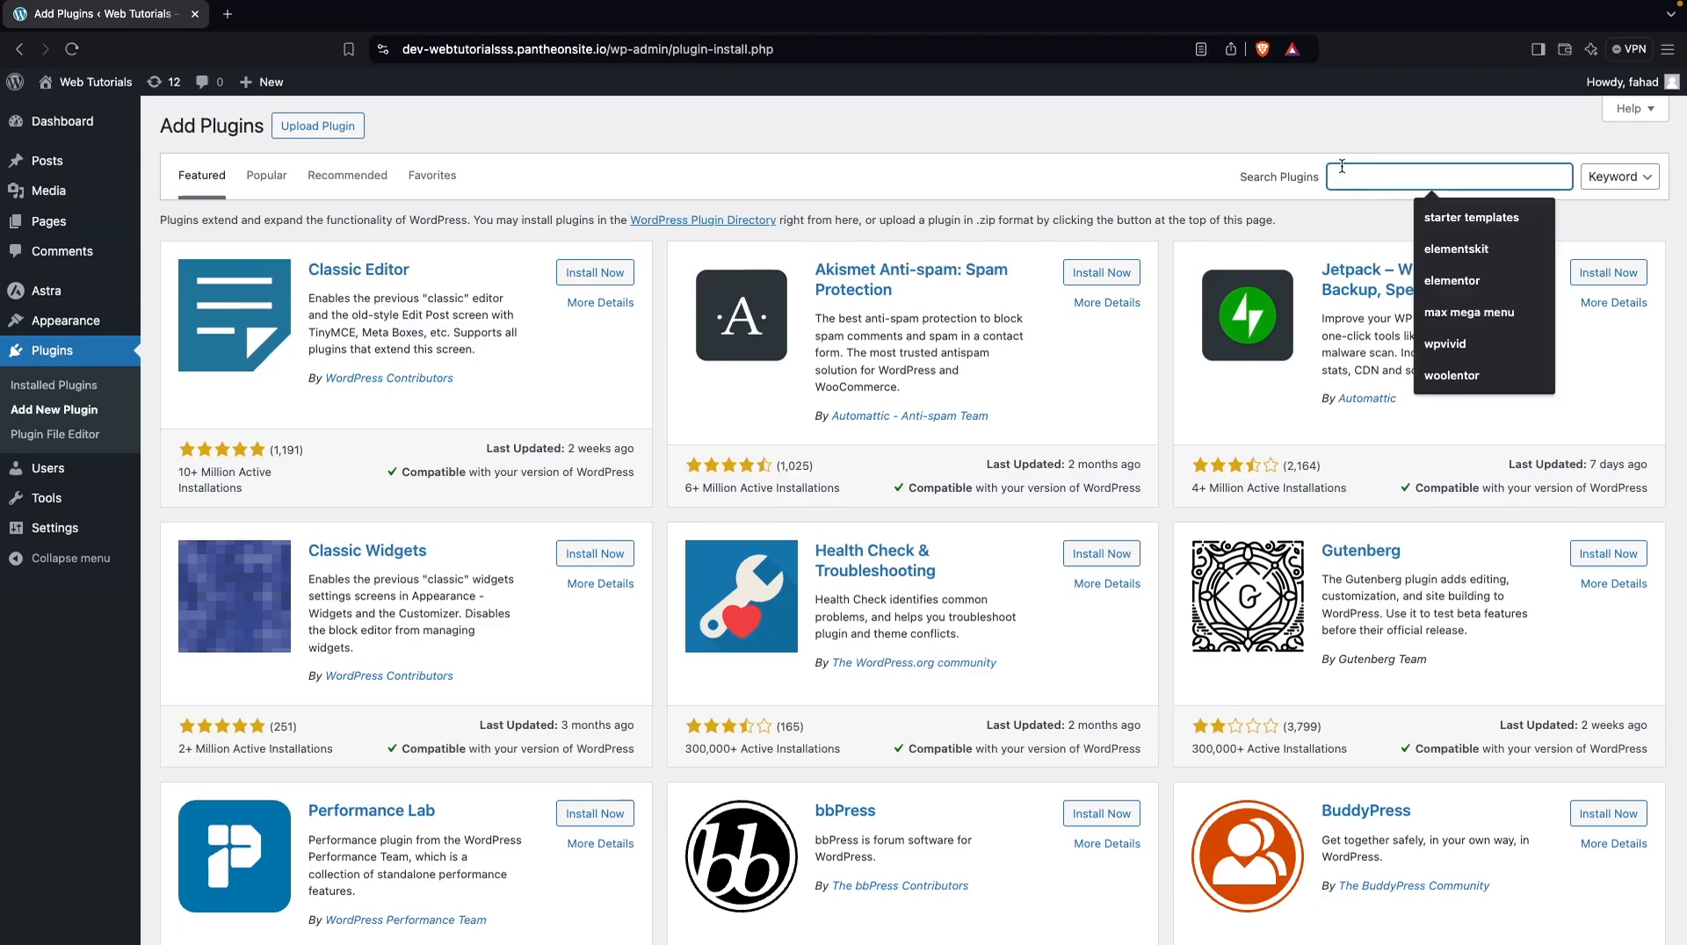
{"action": "type", "text": "elementor"}
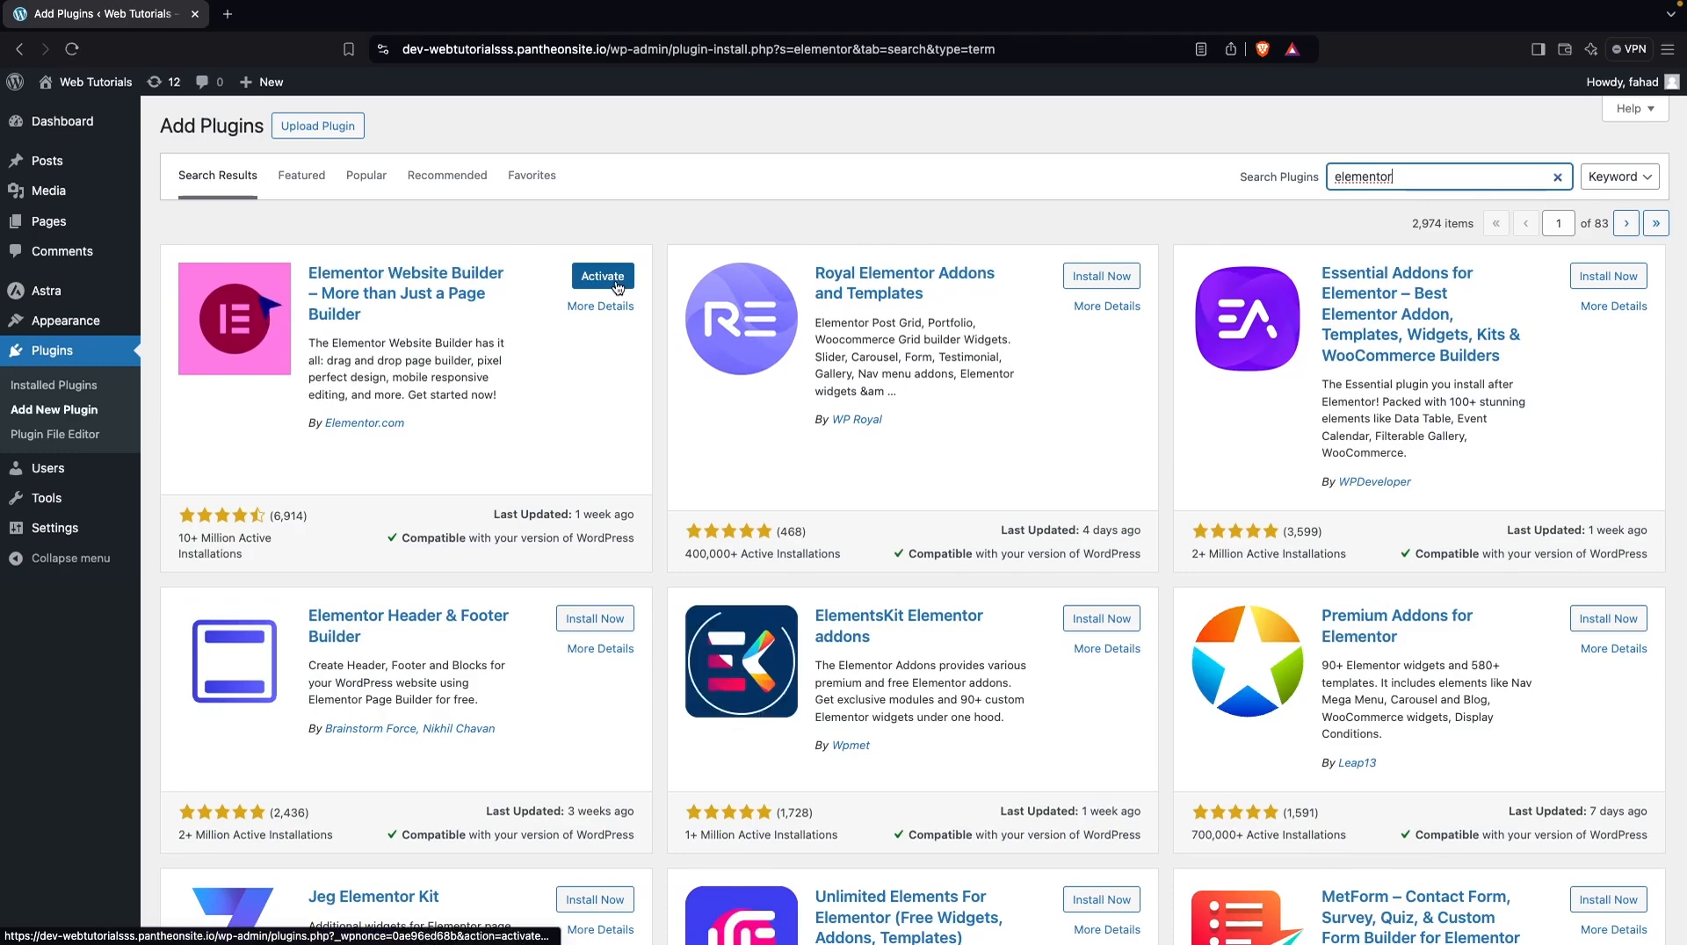
{"action": "left_click", "coordinate": [602, 276]}
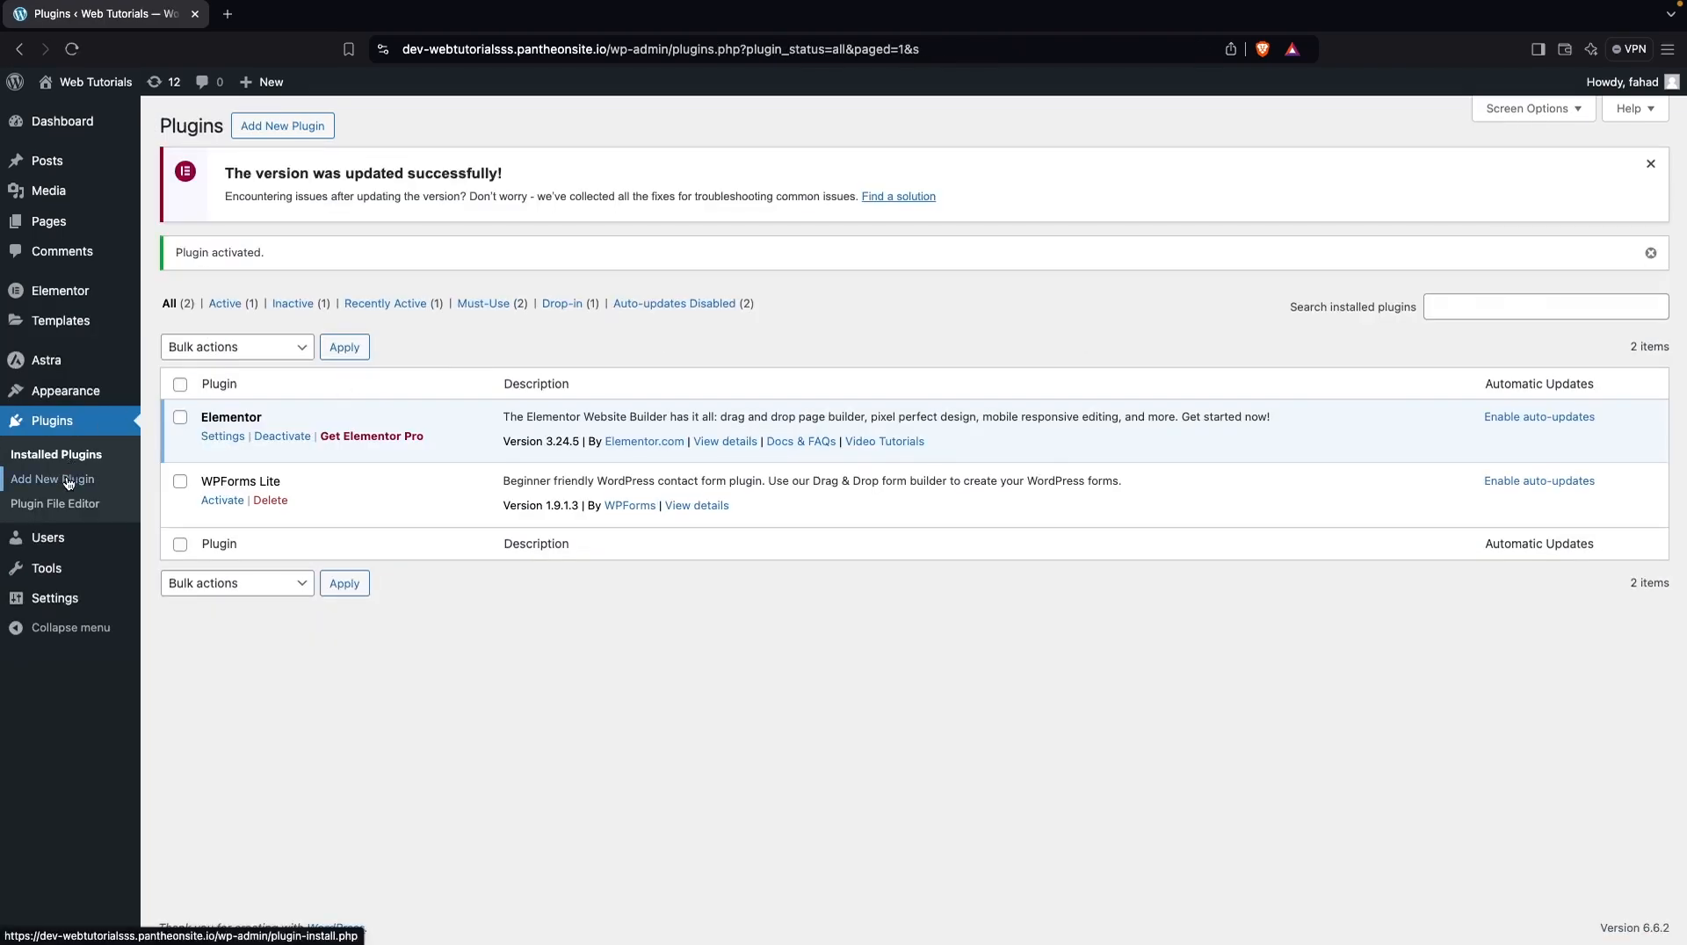
Search the plugin directory for "starter template", and install and activate the Starter Templates plugin by Brainstorm Force
{"action": "left_click", "coordinate": [65, 477]}
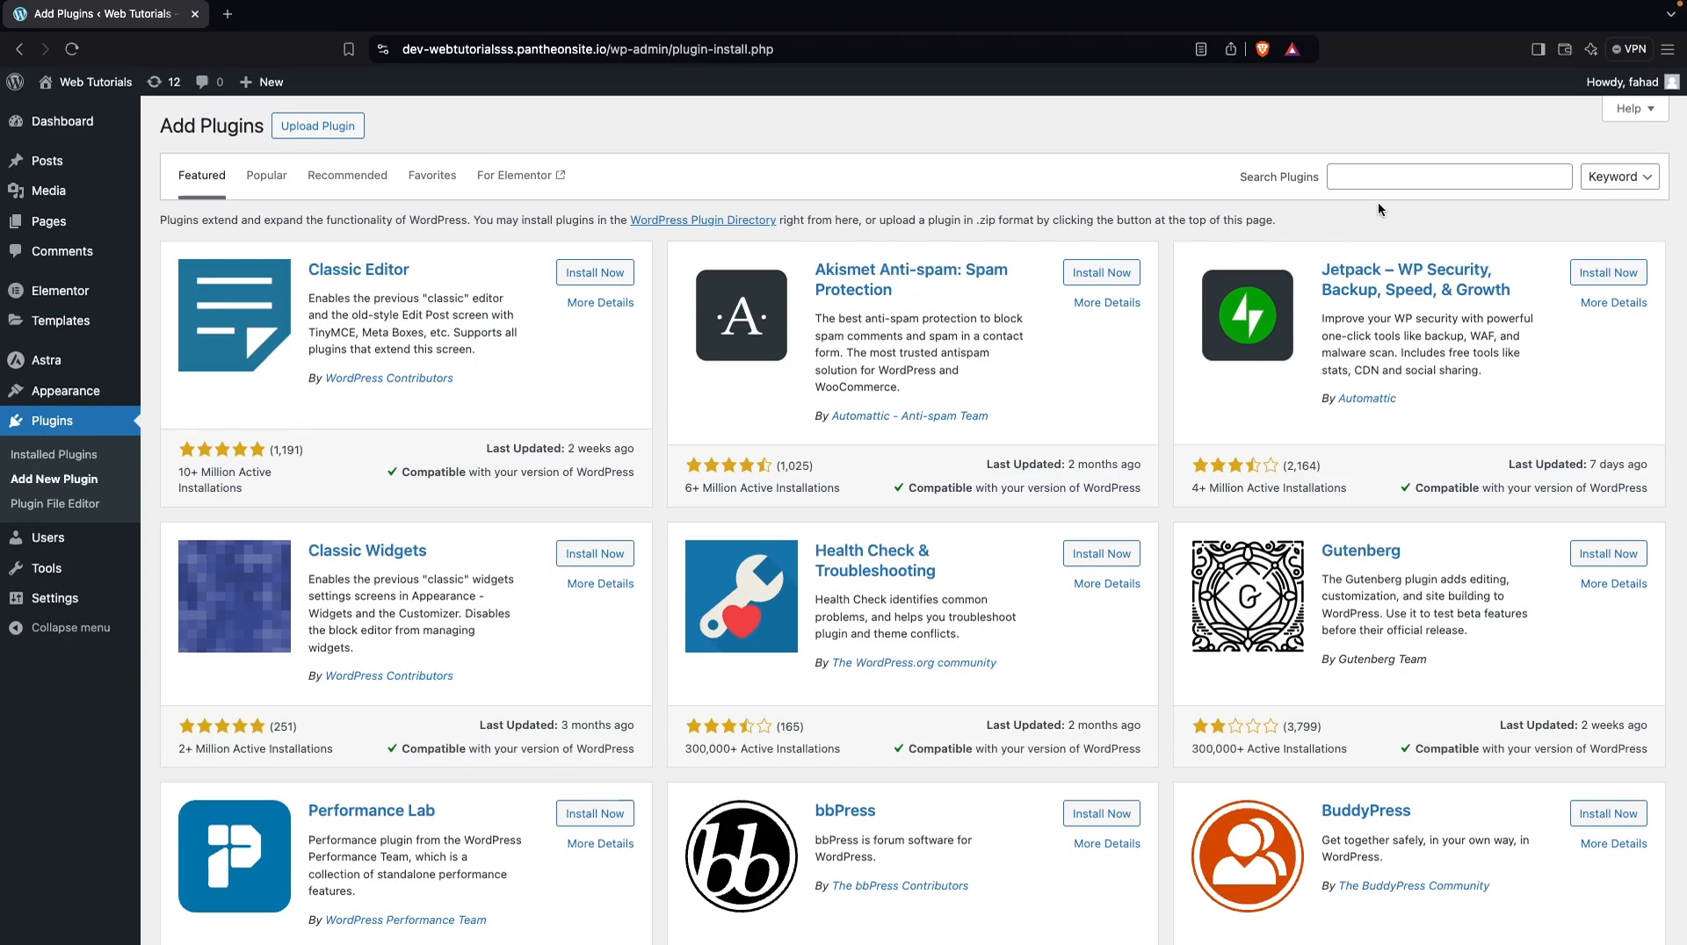
{"action": "left_click", "coordinate": [1381, 168]}
{"action": "type", "text": "starter template"}
{"action": "left_click", "coordinate": [578, 276]}
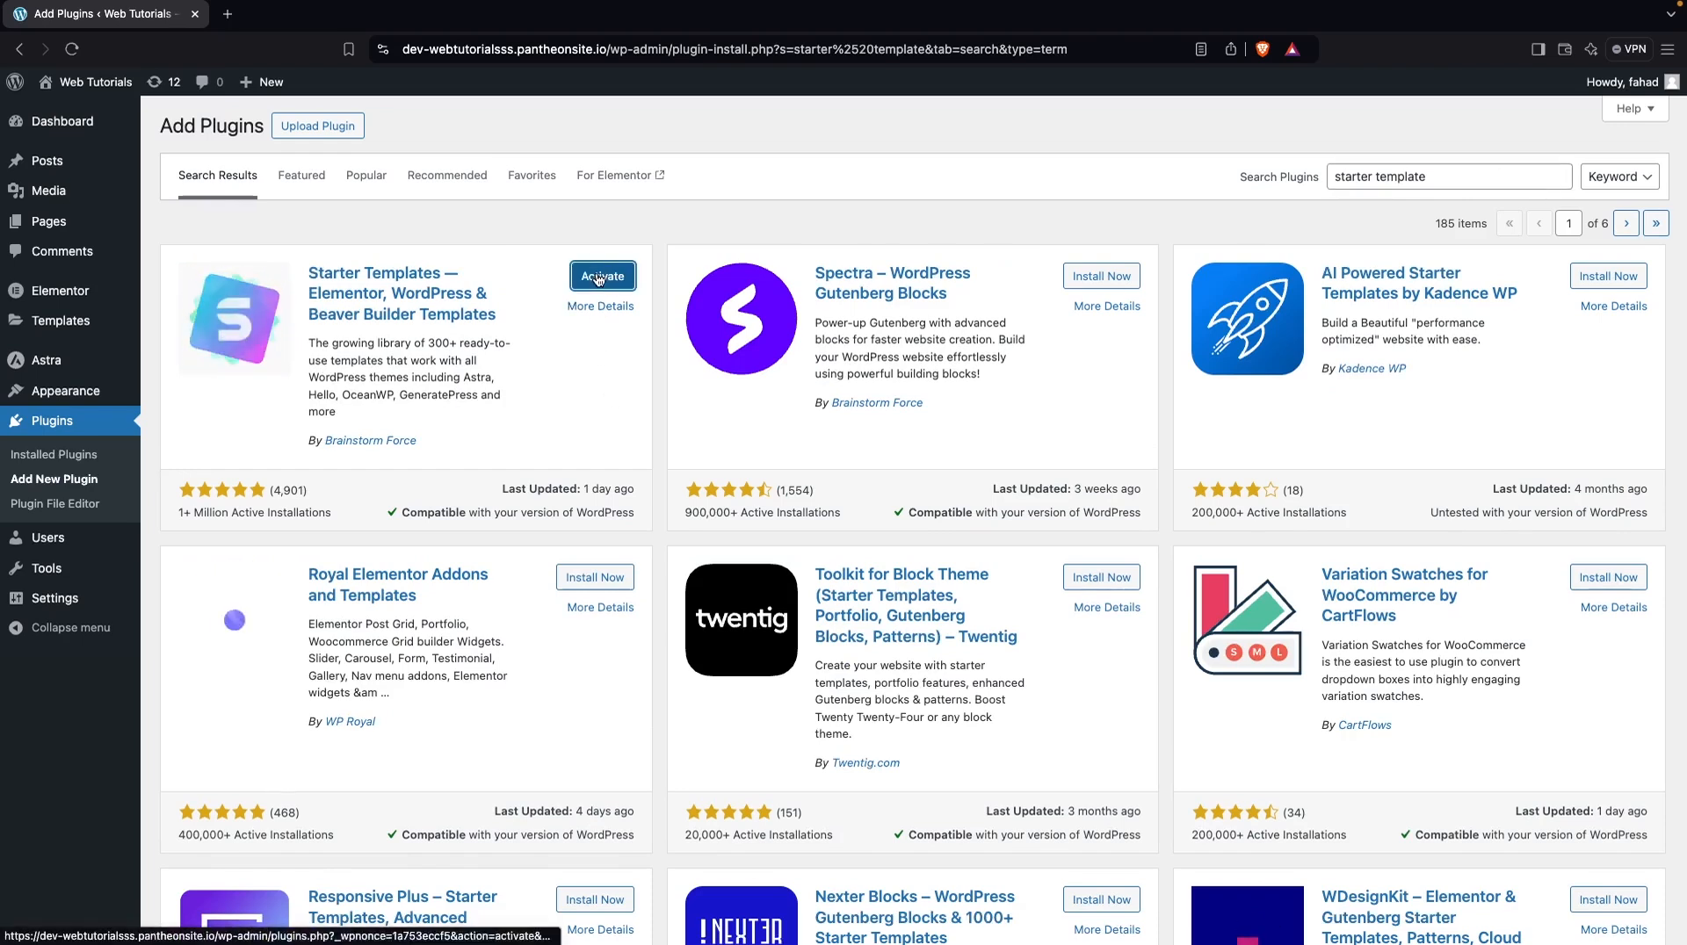
{"action": "left_click", "coordinate": [597, 276]}
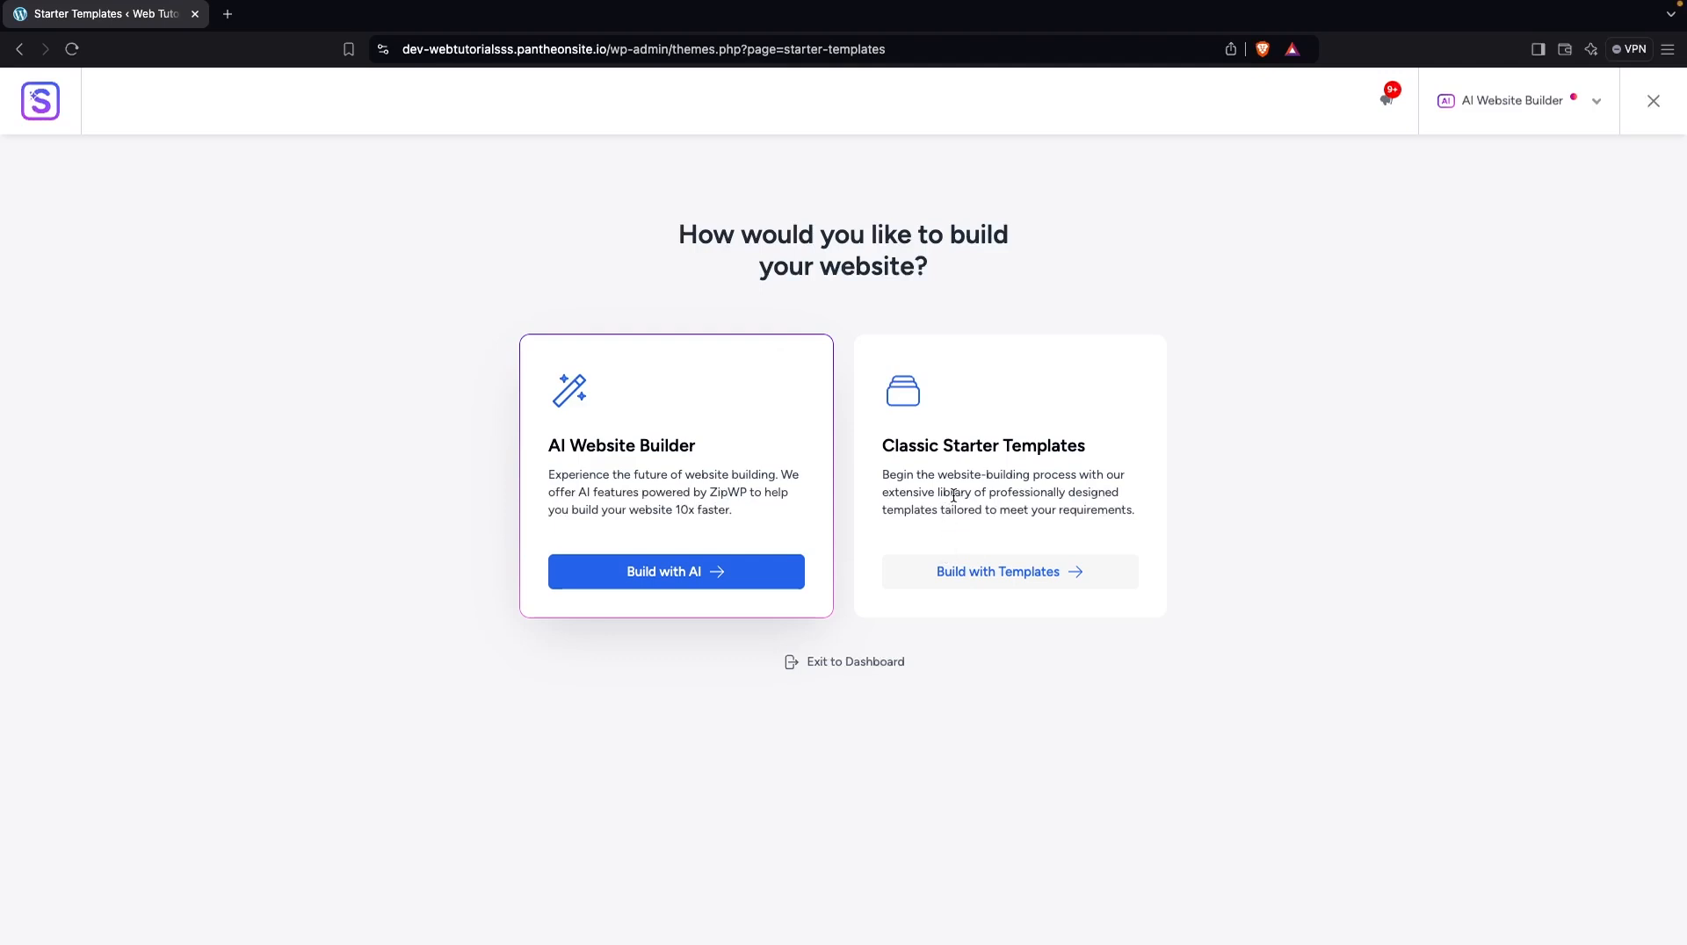
Choose to build with Classic Starter Templates, browse the designs and select the Outdoor Adventure template
{"action": "left_click", "coordinate": [929, 575]}
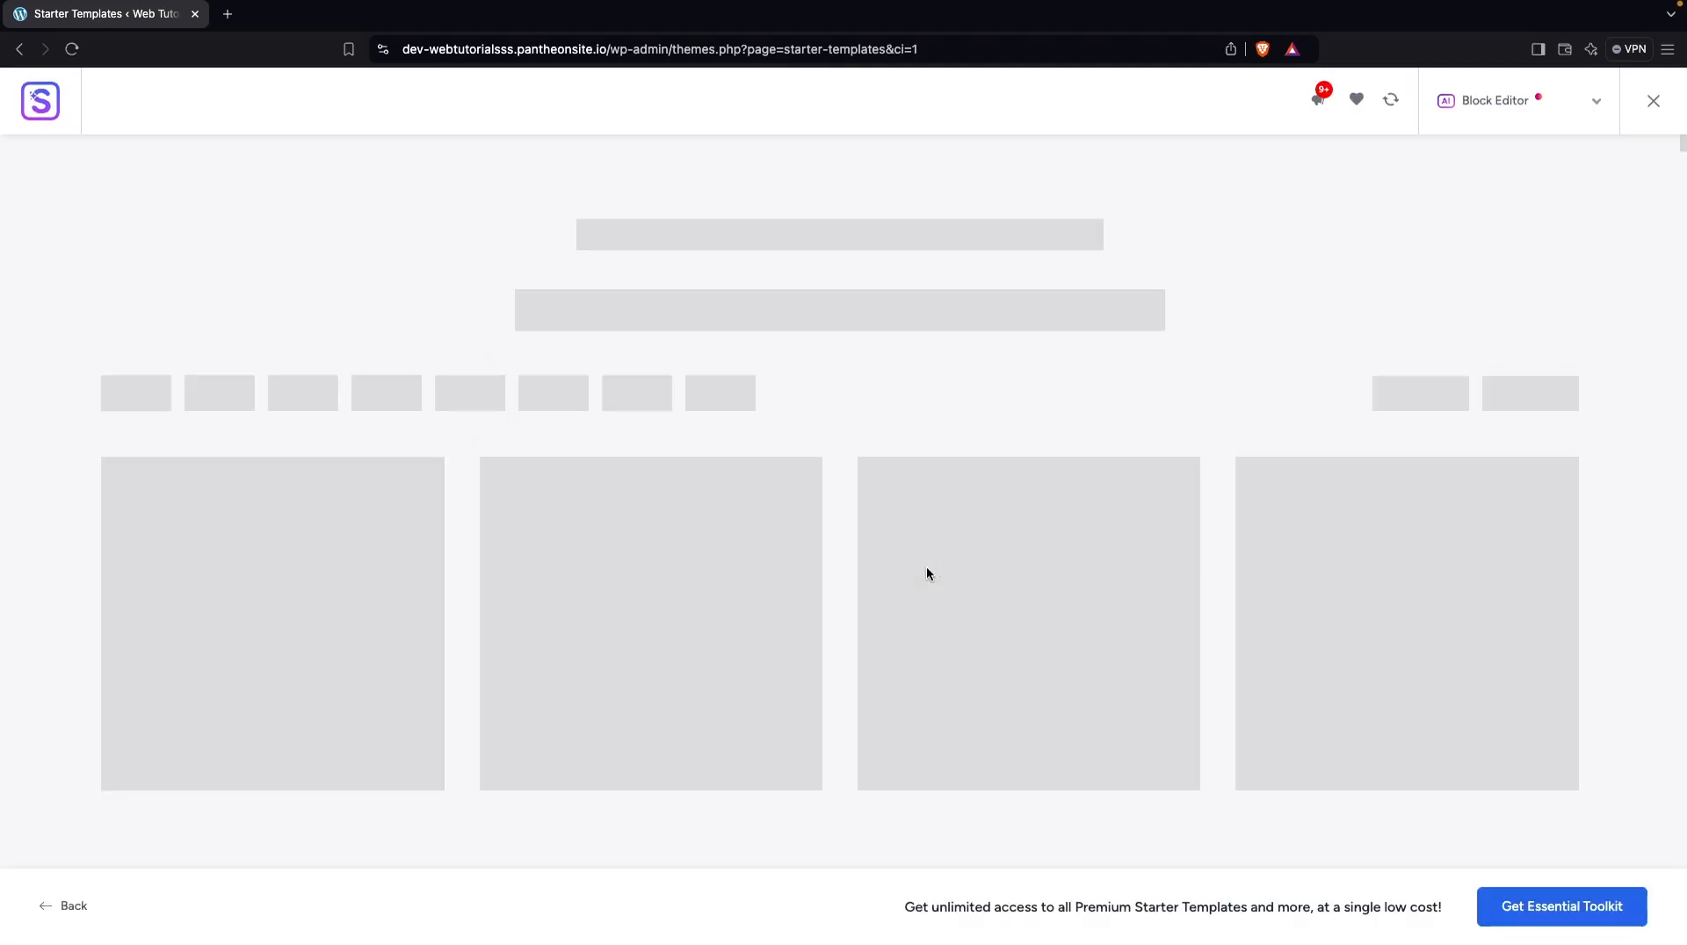
{"action": "scroll", "coordinate": [799, 373], "scroll_direction": "down", "scroll_amount": 5}
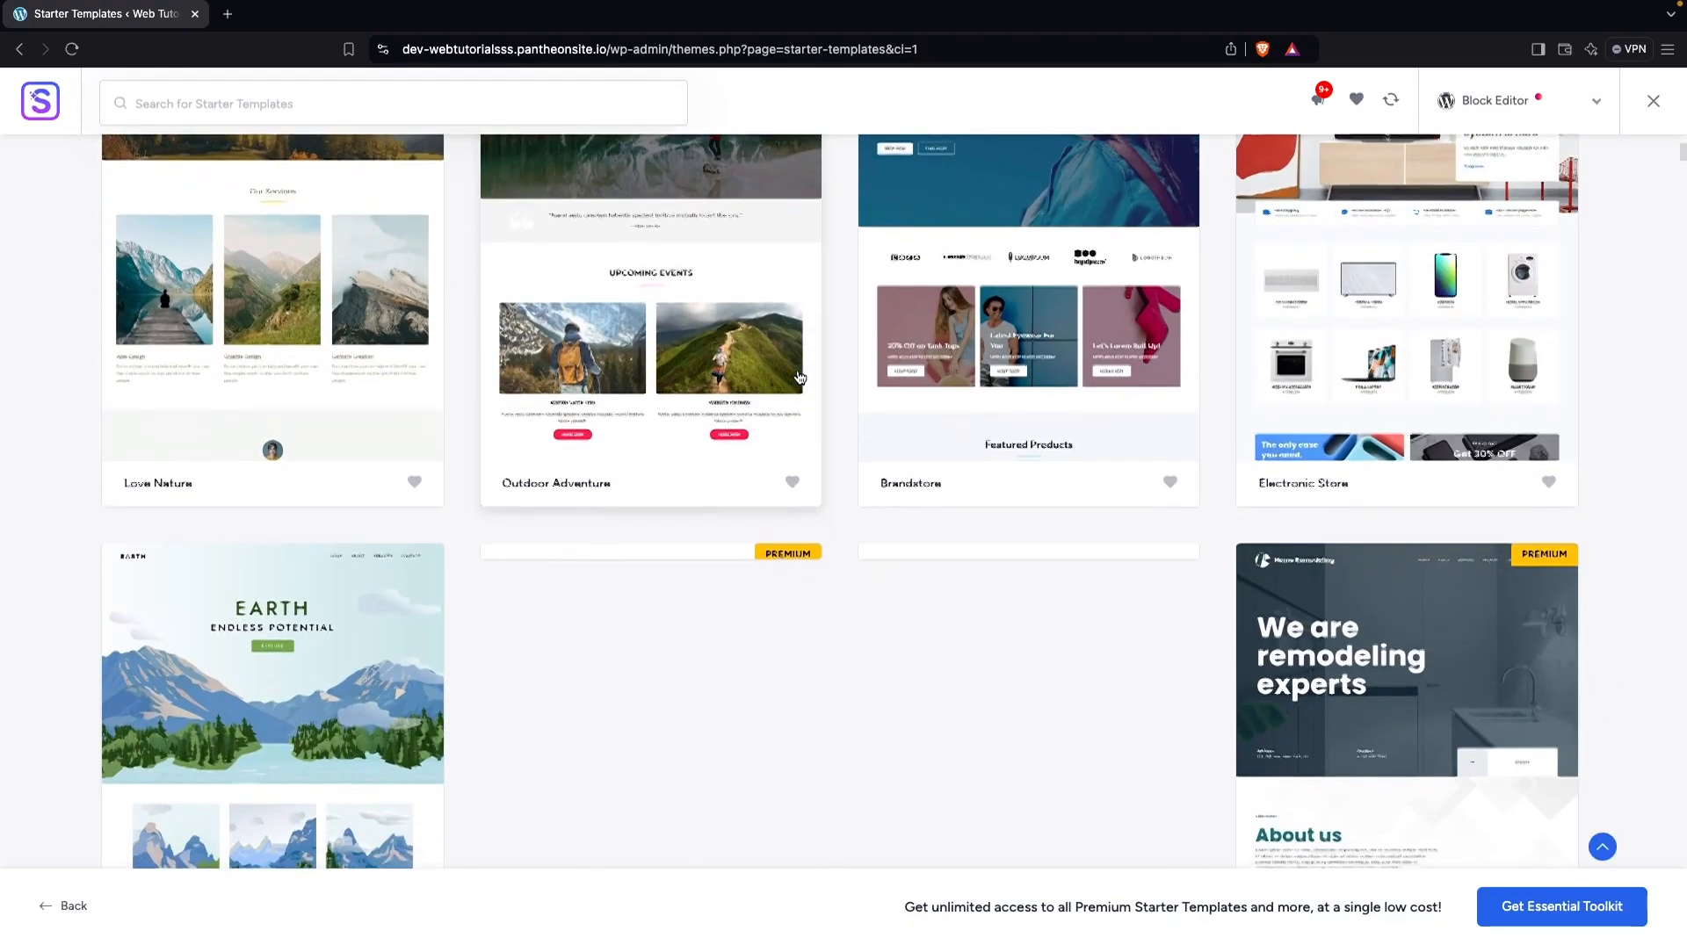
{"action": "scroll", "coordinate": [799, 377], "scroll_direction": "up", "scroll_amount": 2}
{"action": "scroll", "coordinate": [798, 378], "scroll_direction": "up", "scroll_amount": 1}
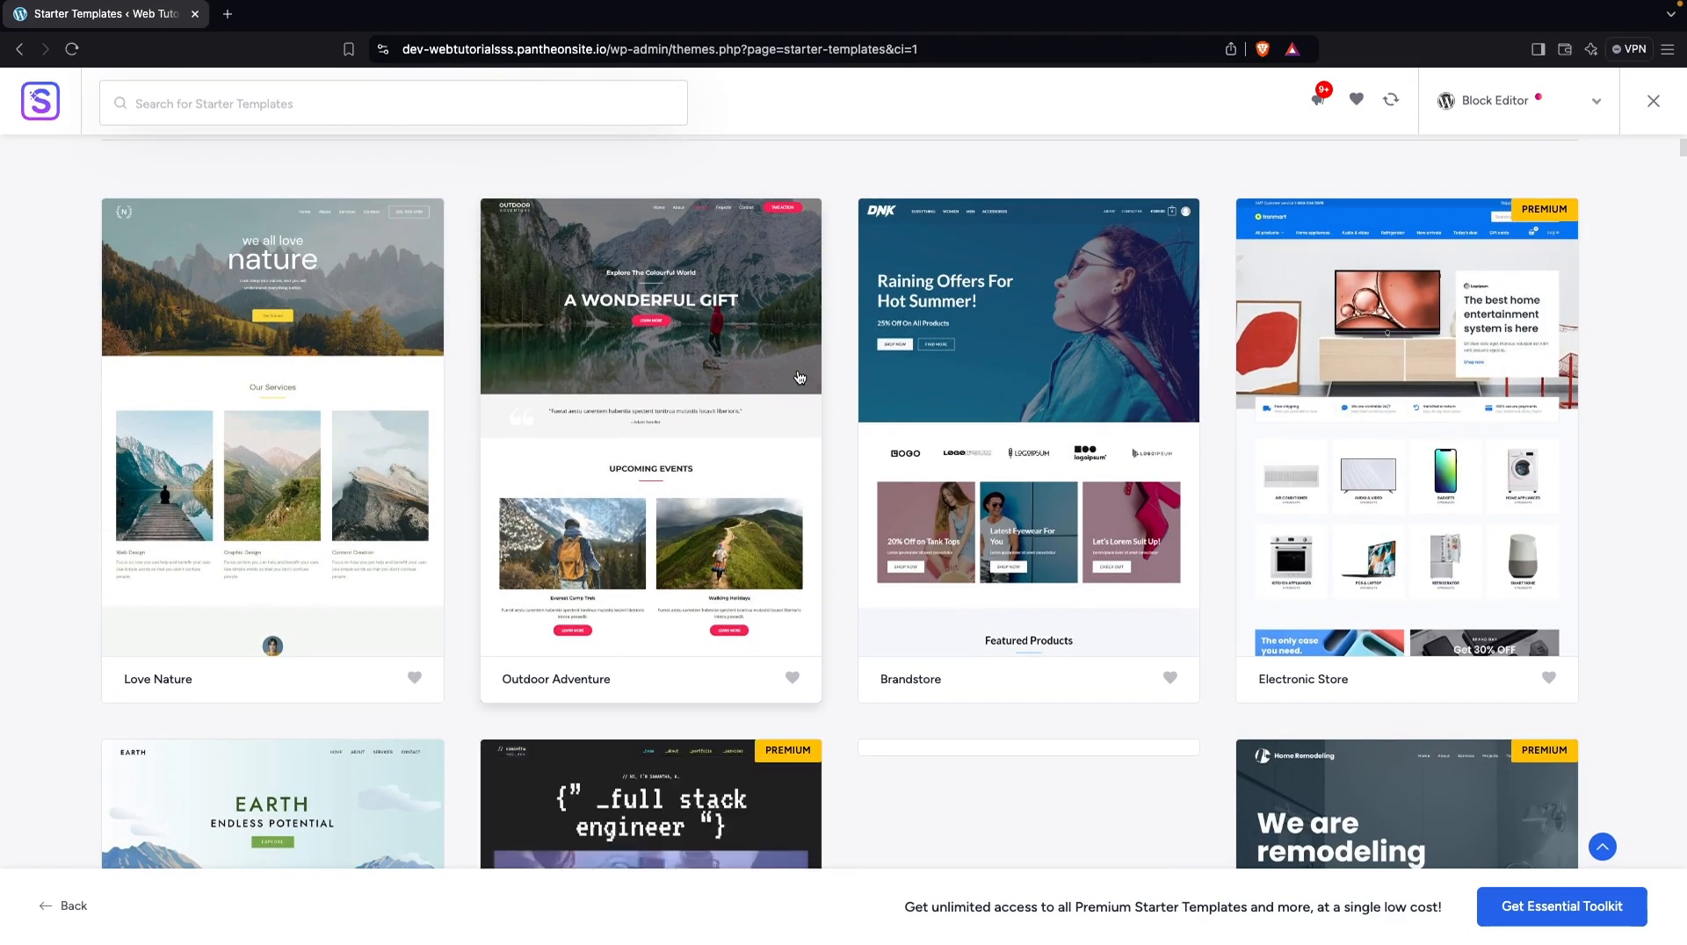
{"action": "left_click", "coordinate": [761, 430]}
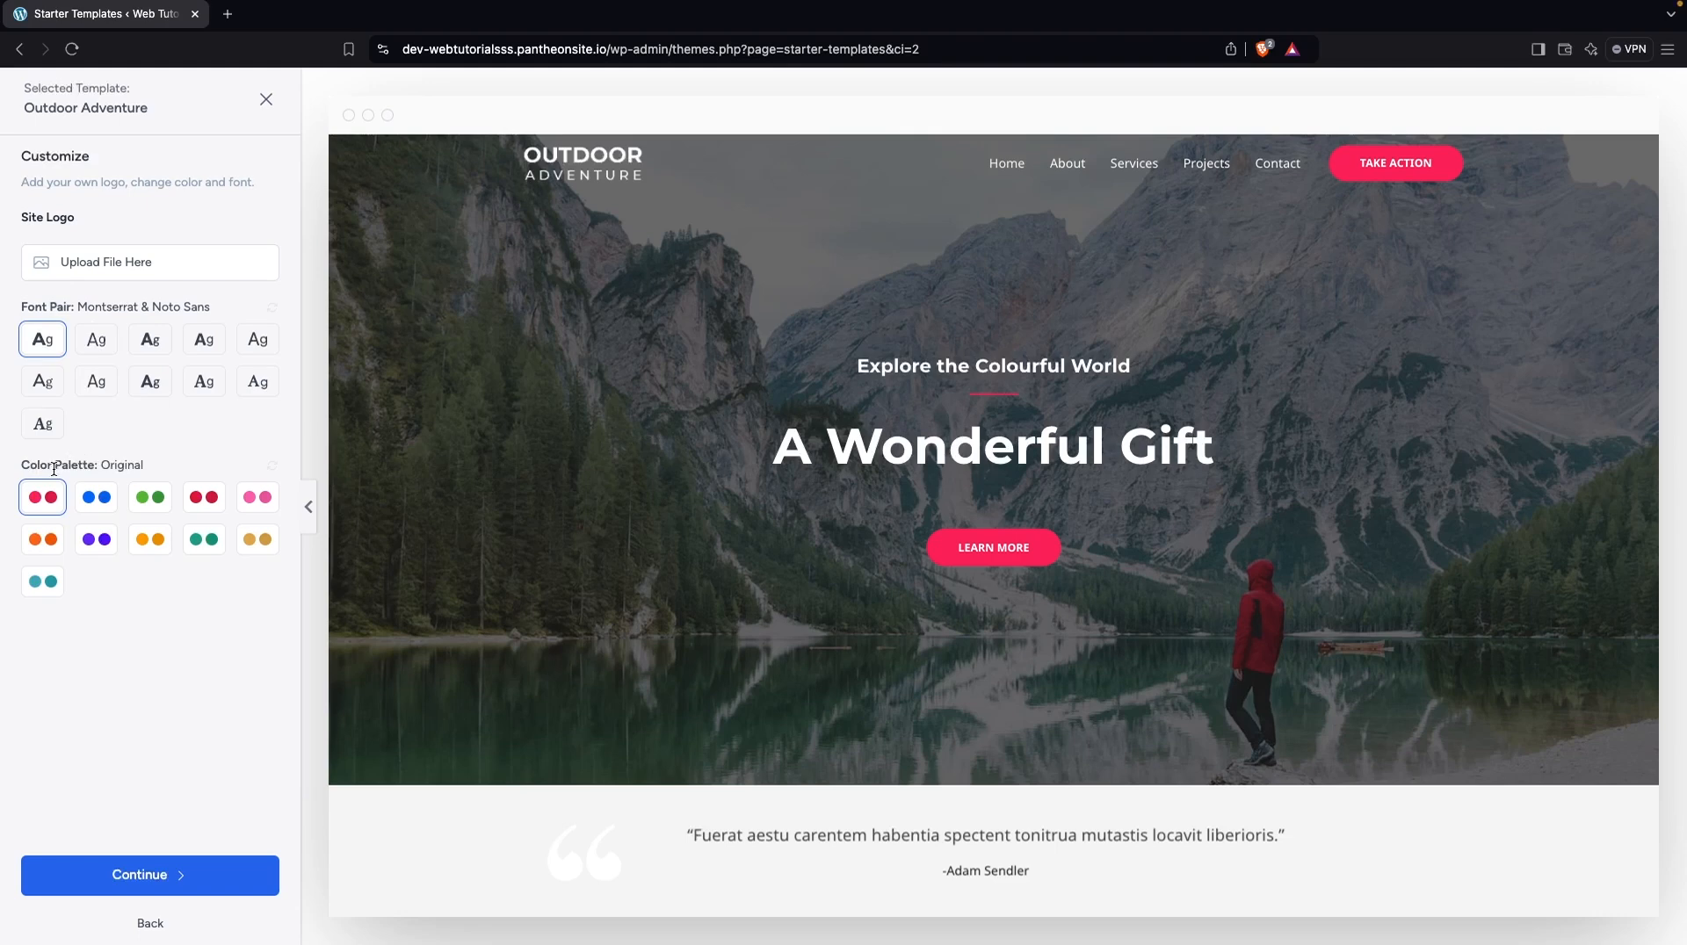
Try the purple color palette, settle on the blue Style 1 palette, and set the font pair to Lexend & DM Sans
{"action": "left_click", "coordinate": [99, 539]}
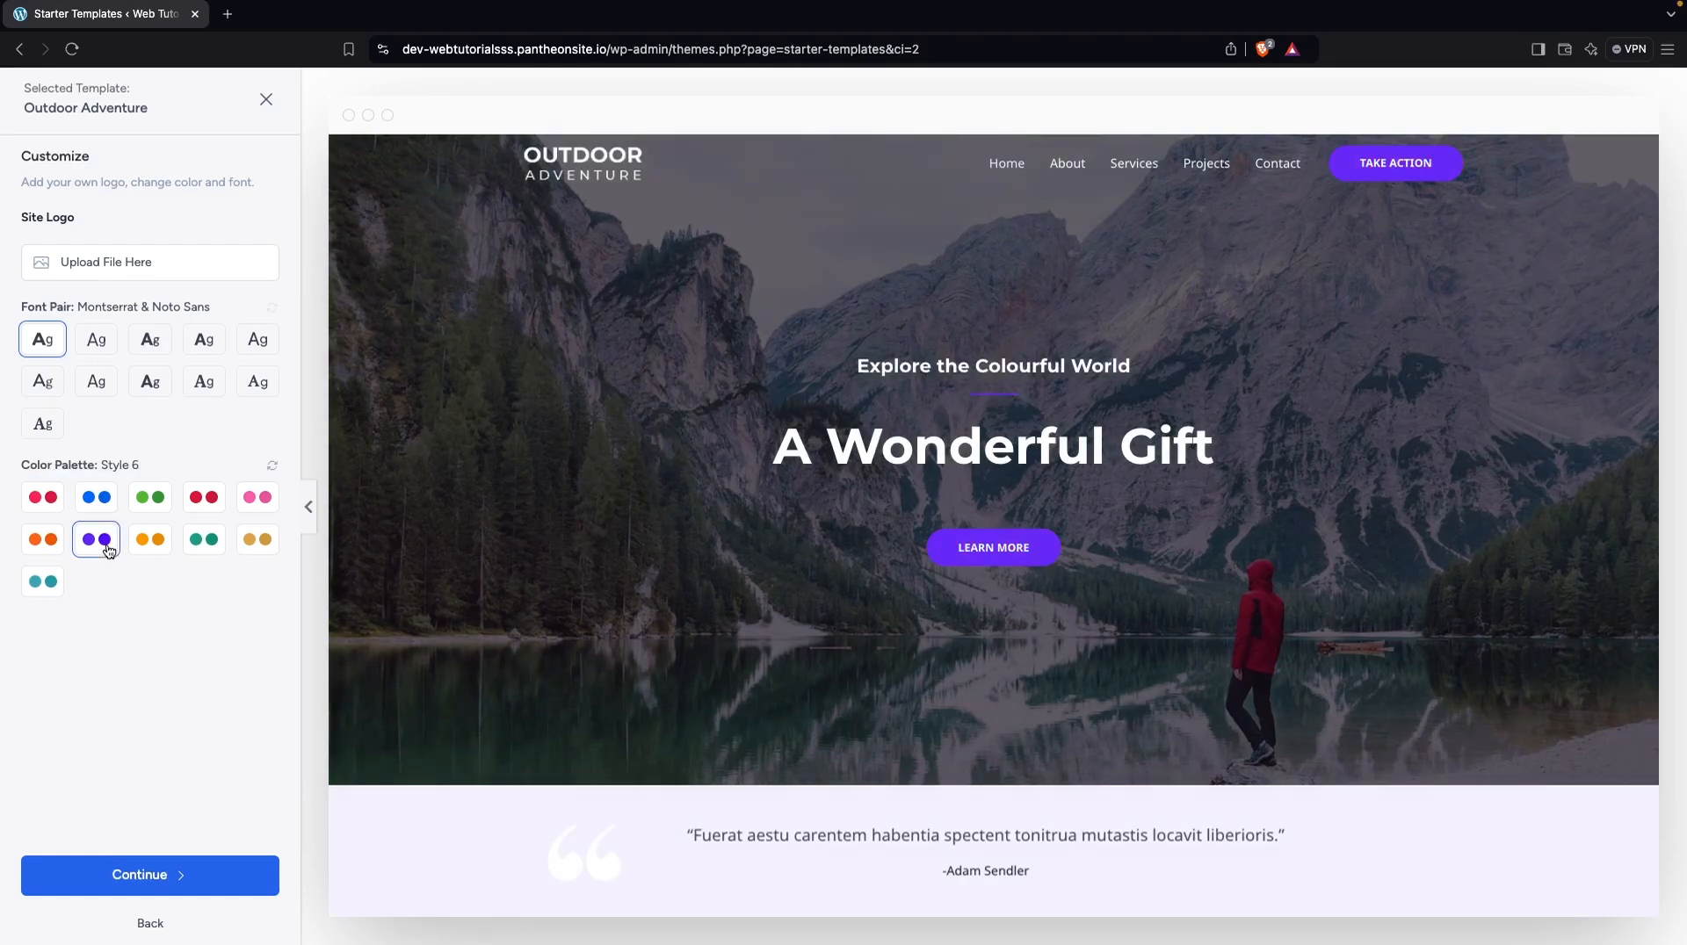
{"action": "left_click", "coordinate": [100, 506]}
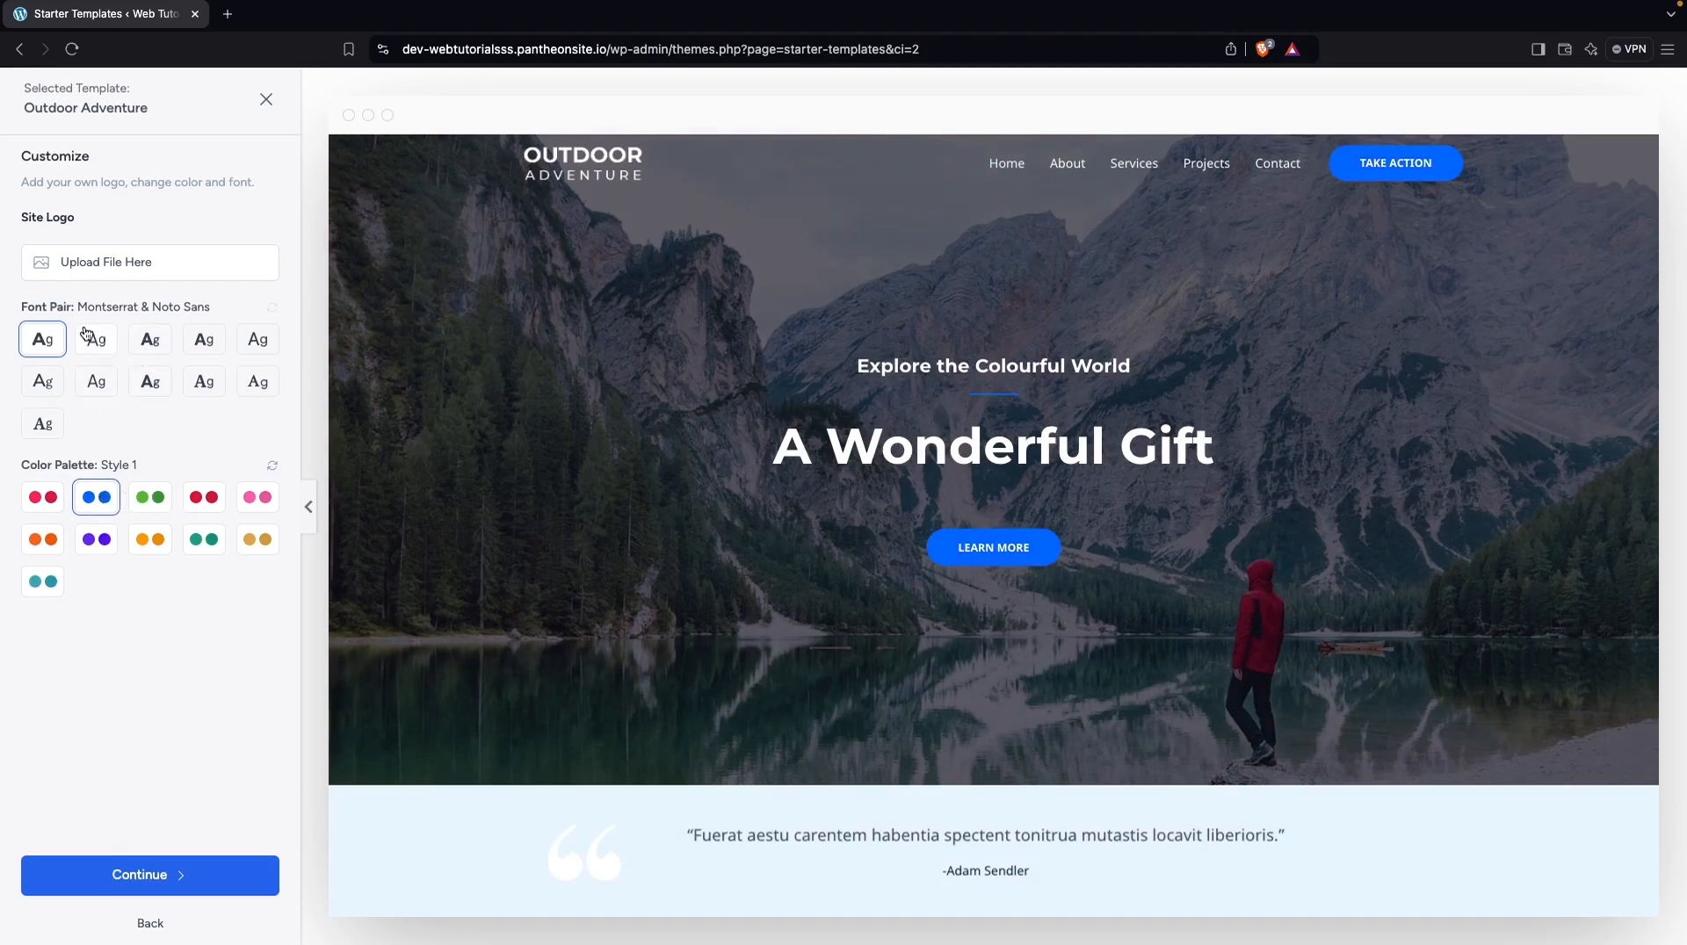
{"action": "left_click", "coordinate": [147, 344]}
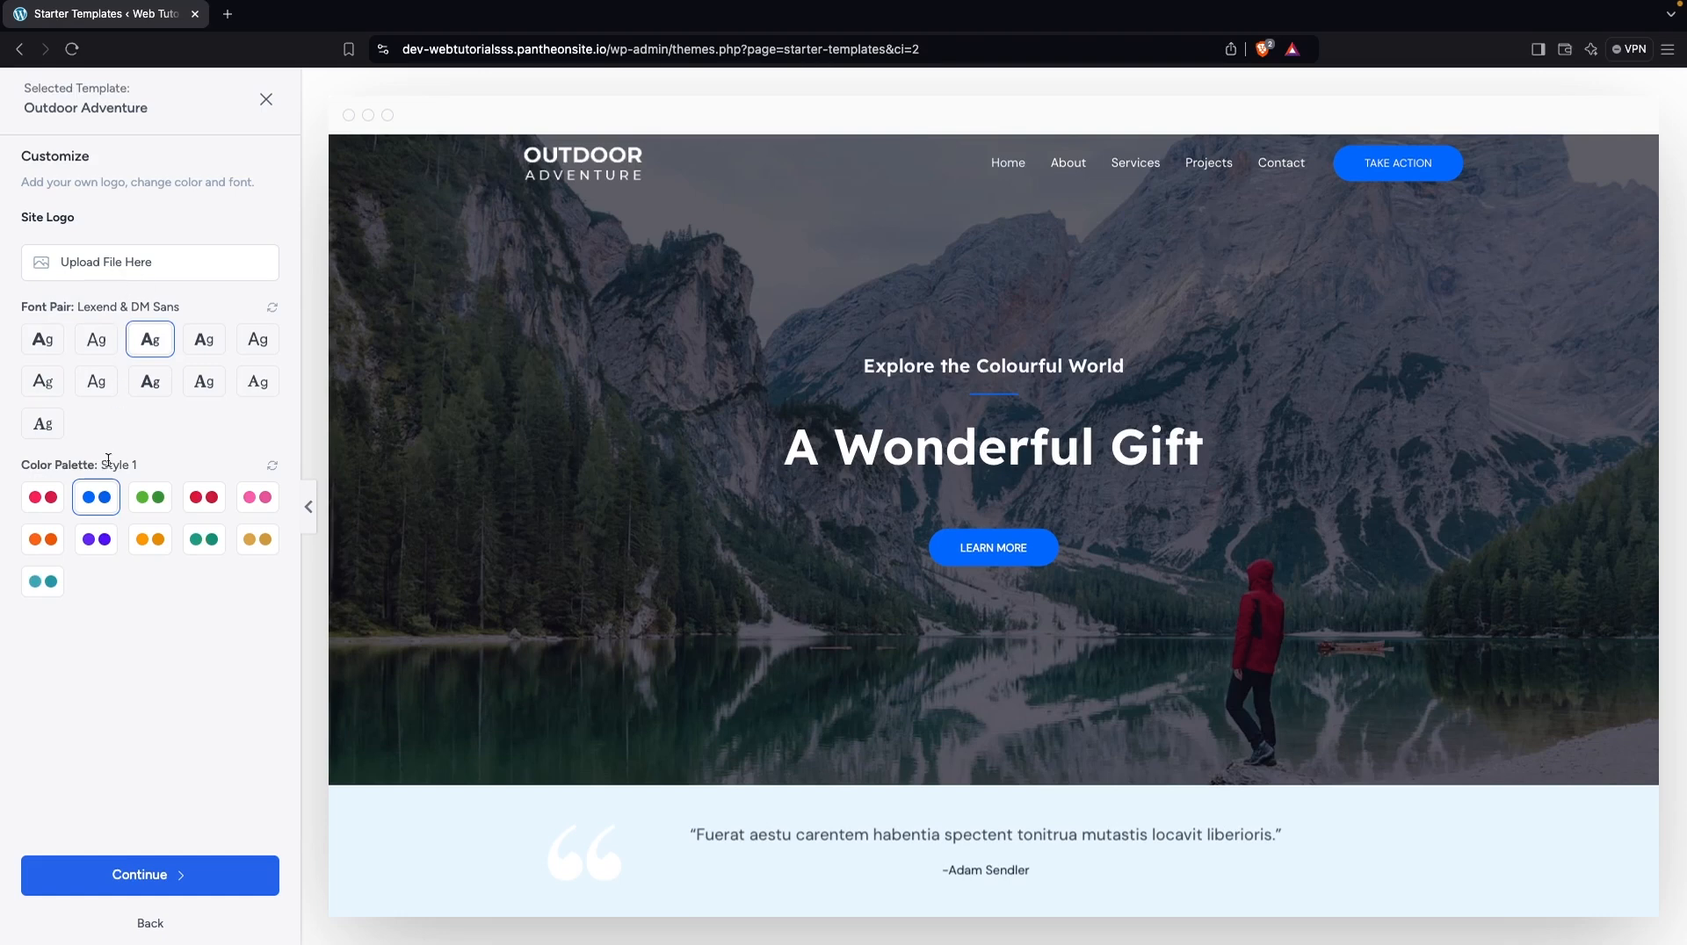
Continue with the customized template, skip the feature selection, and submit the last form with its personal details left blank to build the website
{"action": "left_click", "coordinate": [189, 874]}
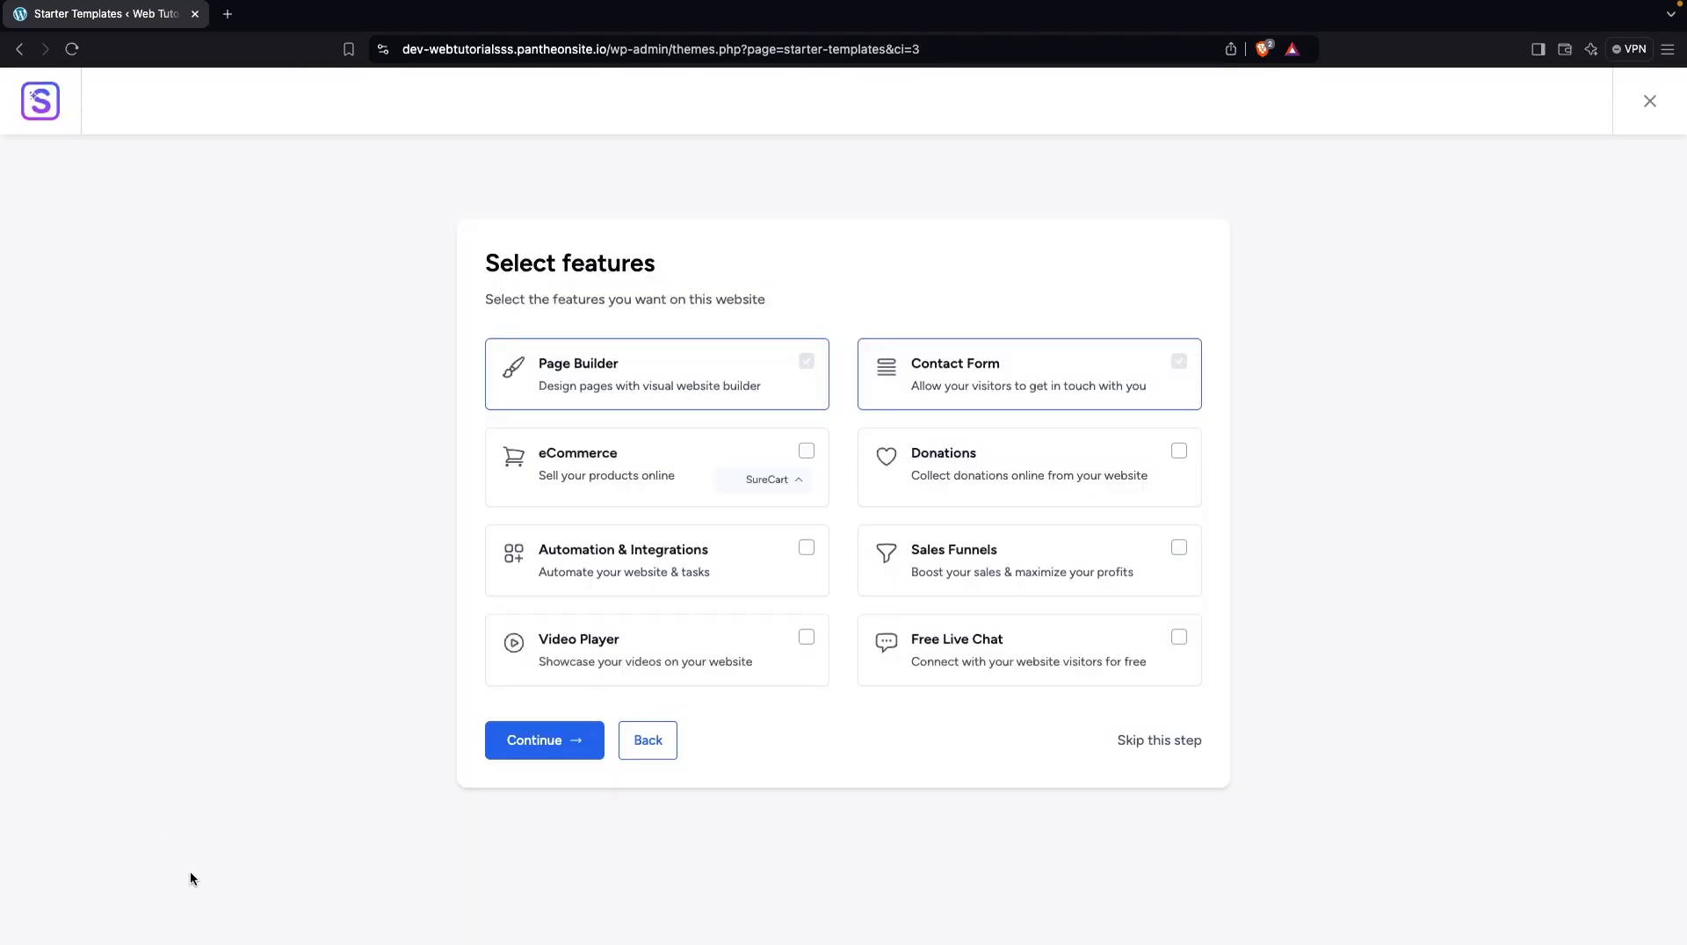
{"action": "left_click", "coordinate": [1144, 742]}
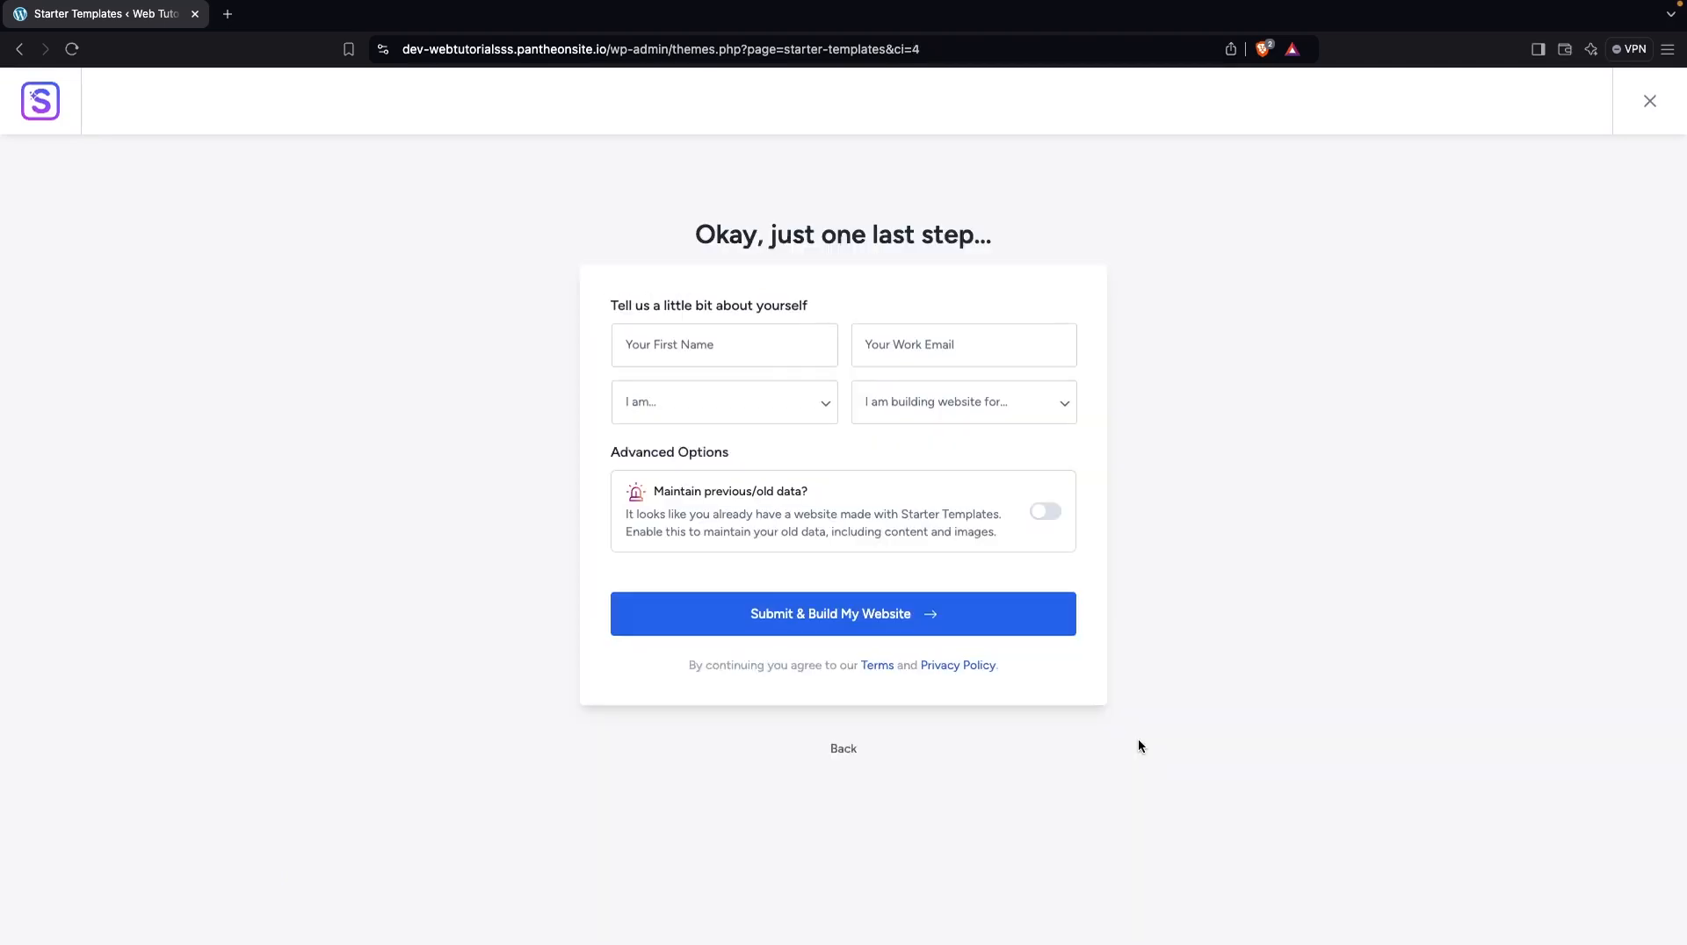
{"action": "left_click", "coordinate": [853, 622]}
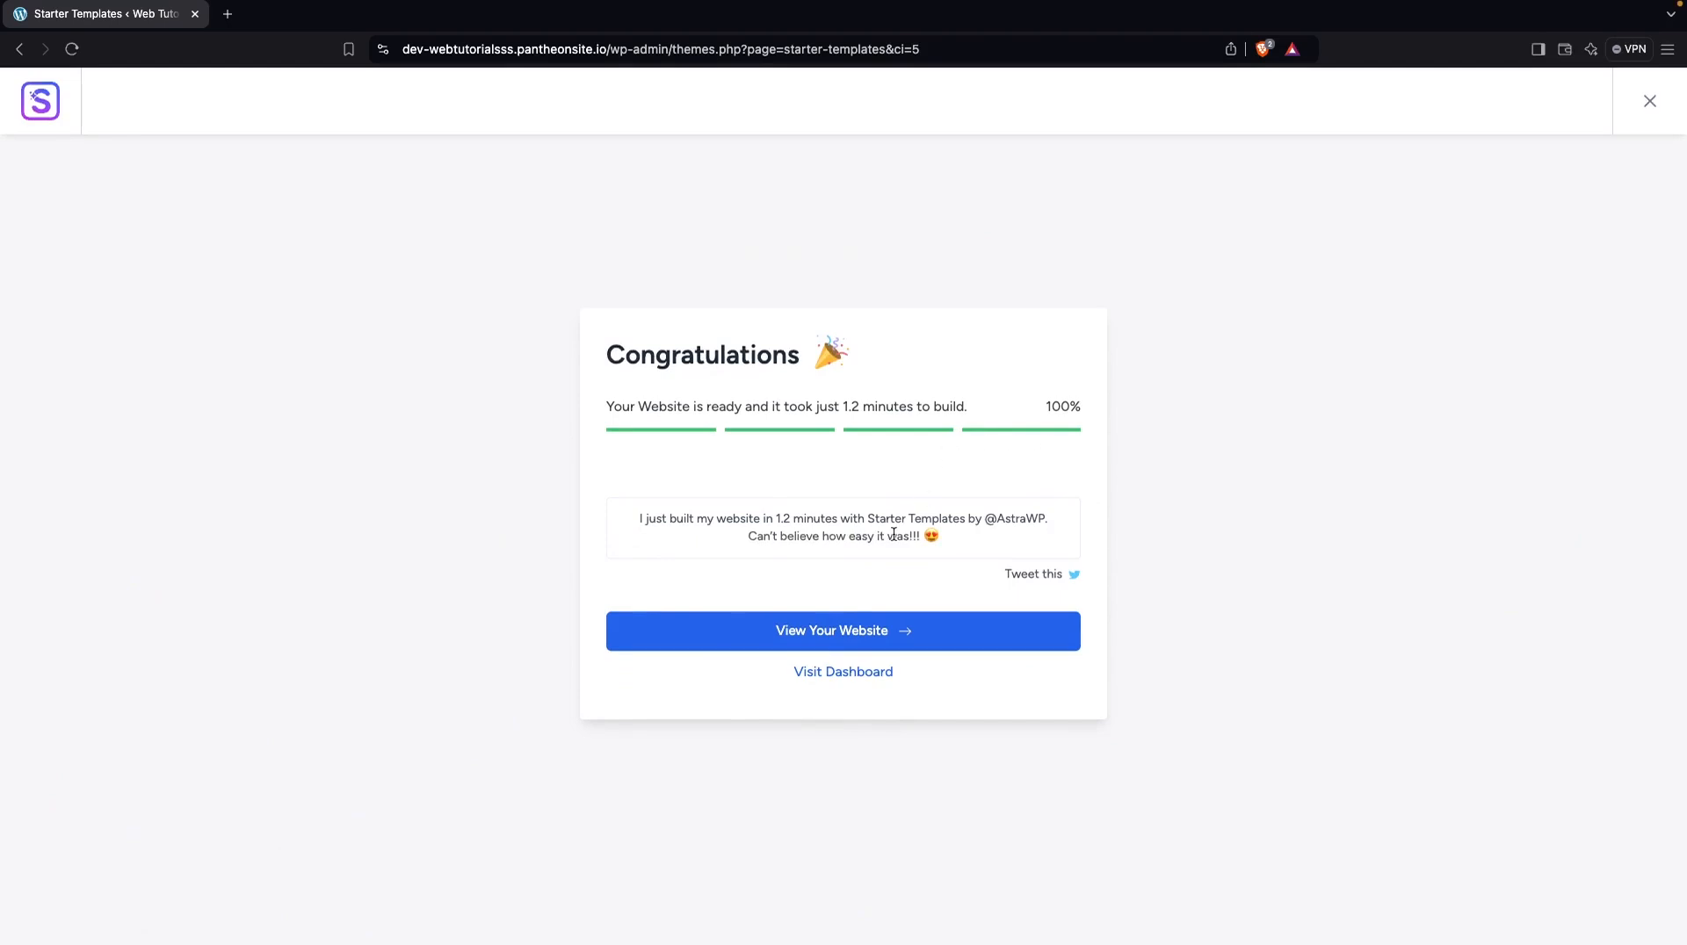
View the newly built website and examine its home page from the hero section down to the footer
{"action": "left_click", "coordinate": [760, 633]}
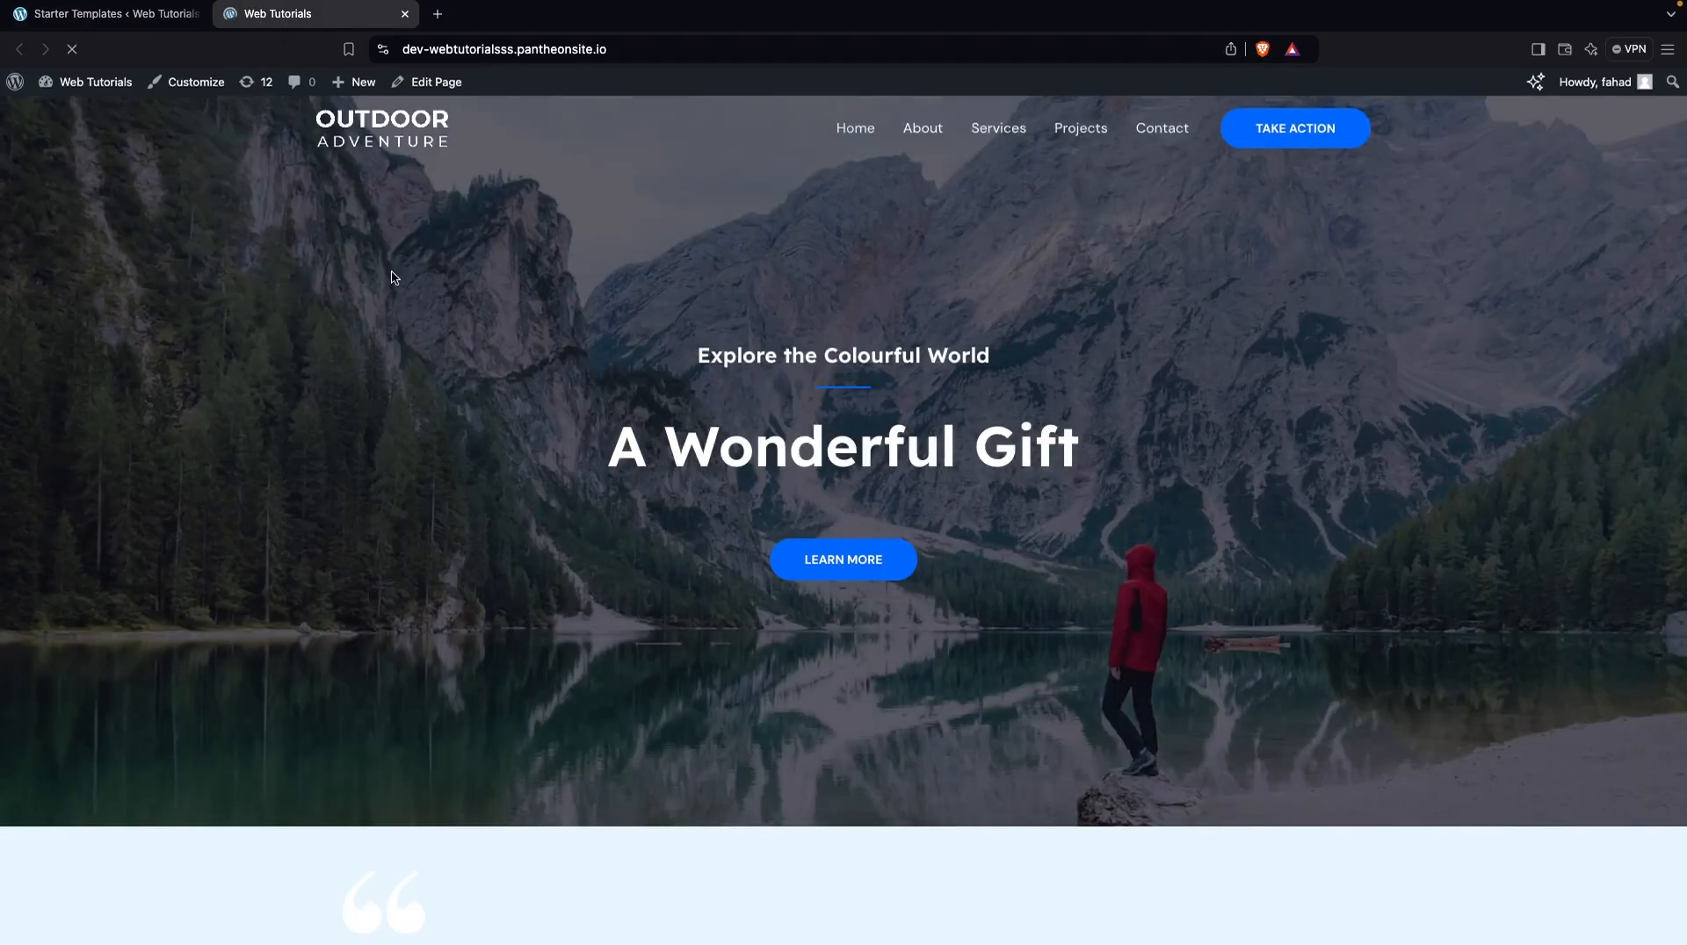
{"action": "scroll", "coordinate": [395, 286], "scroll_direction": "down", "scroll_amount": 10}
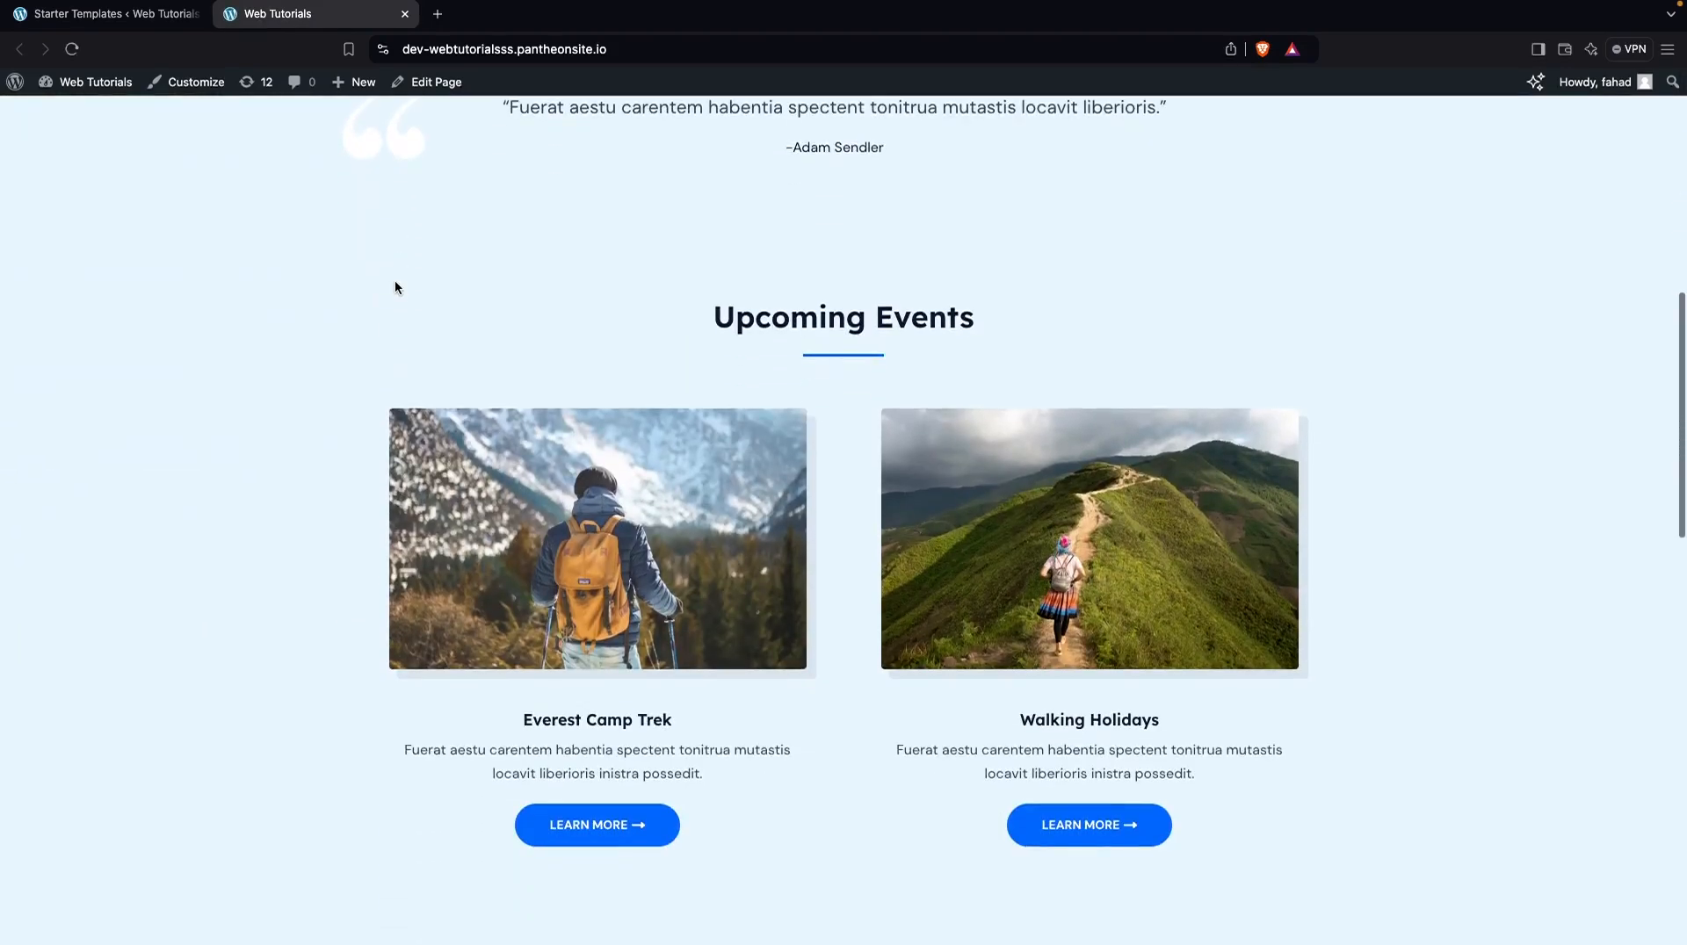
{"action": "scroll", "coordinate": [394, 286], "scroll_direction": "down", "scroll_amount": 8}
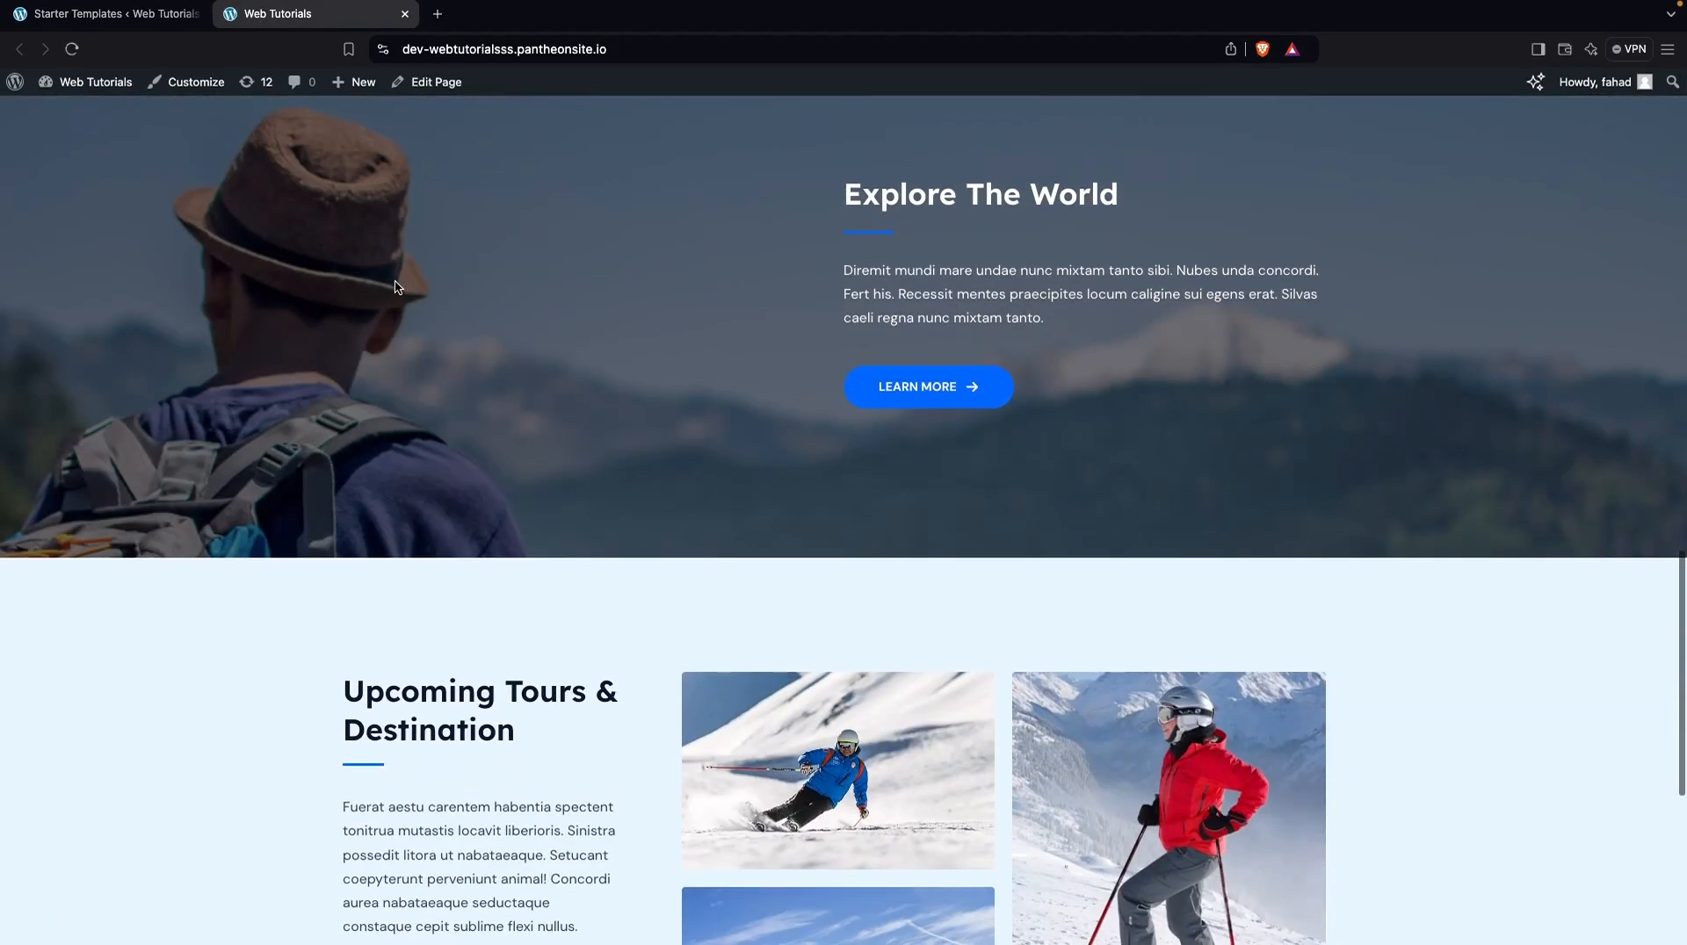
{"action": "scroll", "coordinate": [395, 286], "scroll_direction": "down", "scroll_amount": 2}
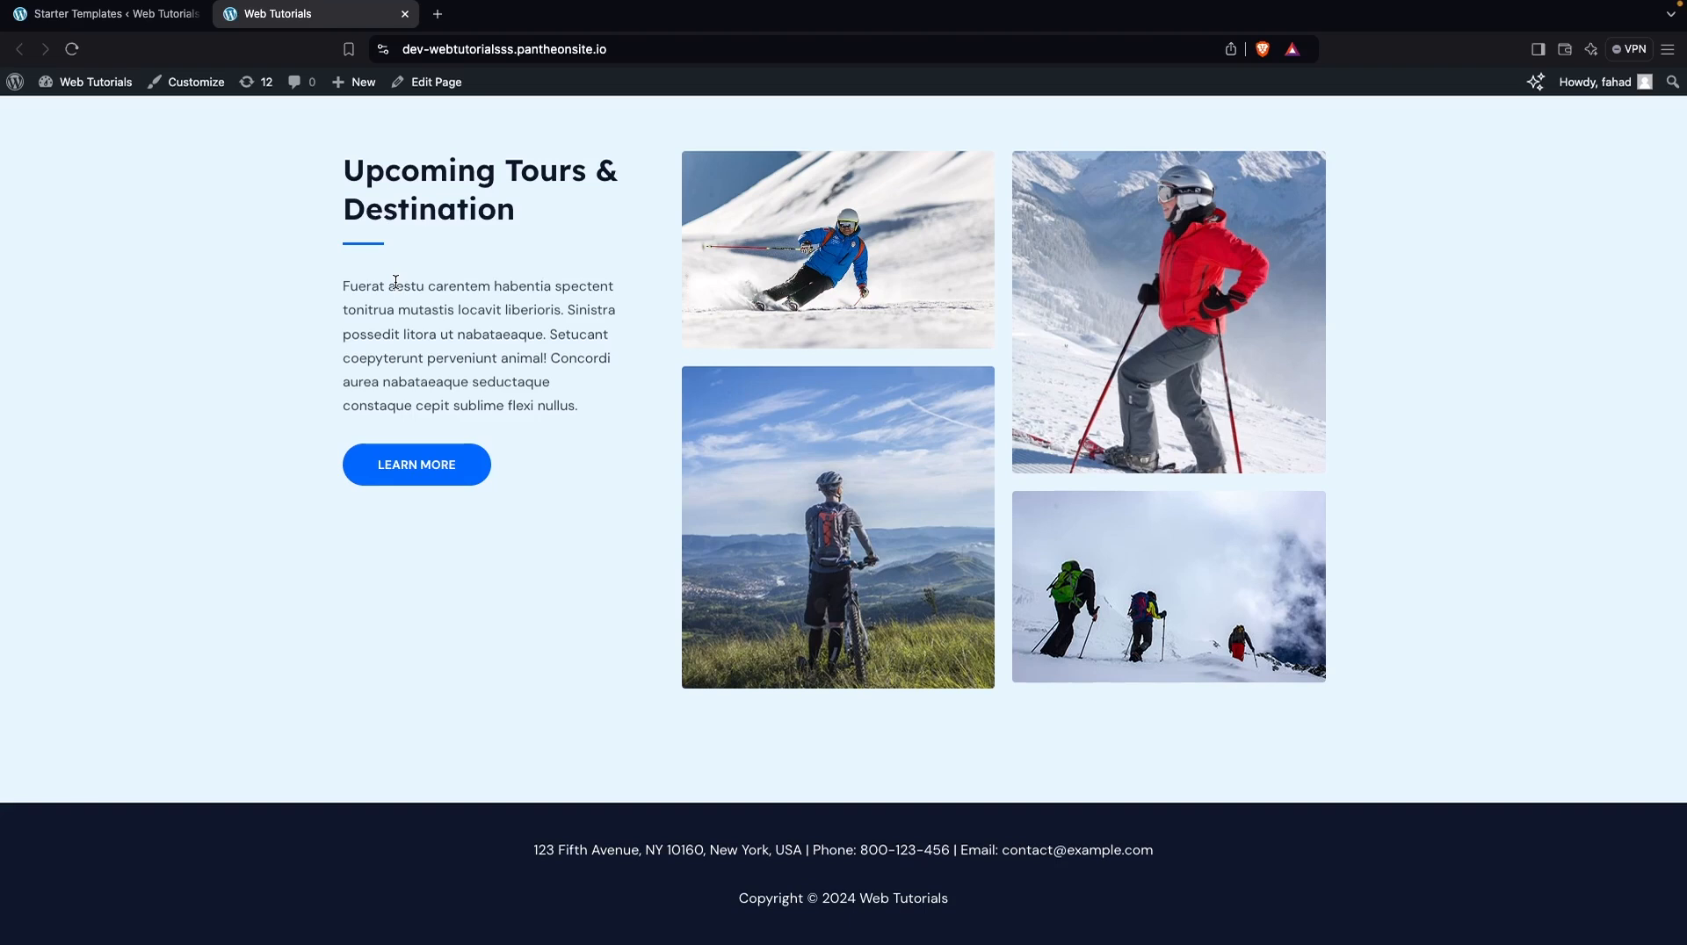
Return to the dashboard from the finished template import and open the theme Customizer's Header Builder in a new tab
{"action": "left_click", "coordinate": [139, 25]}
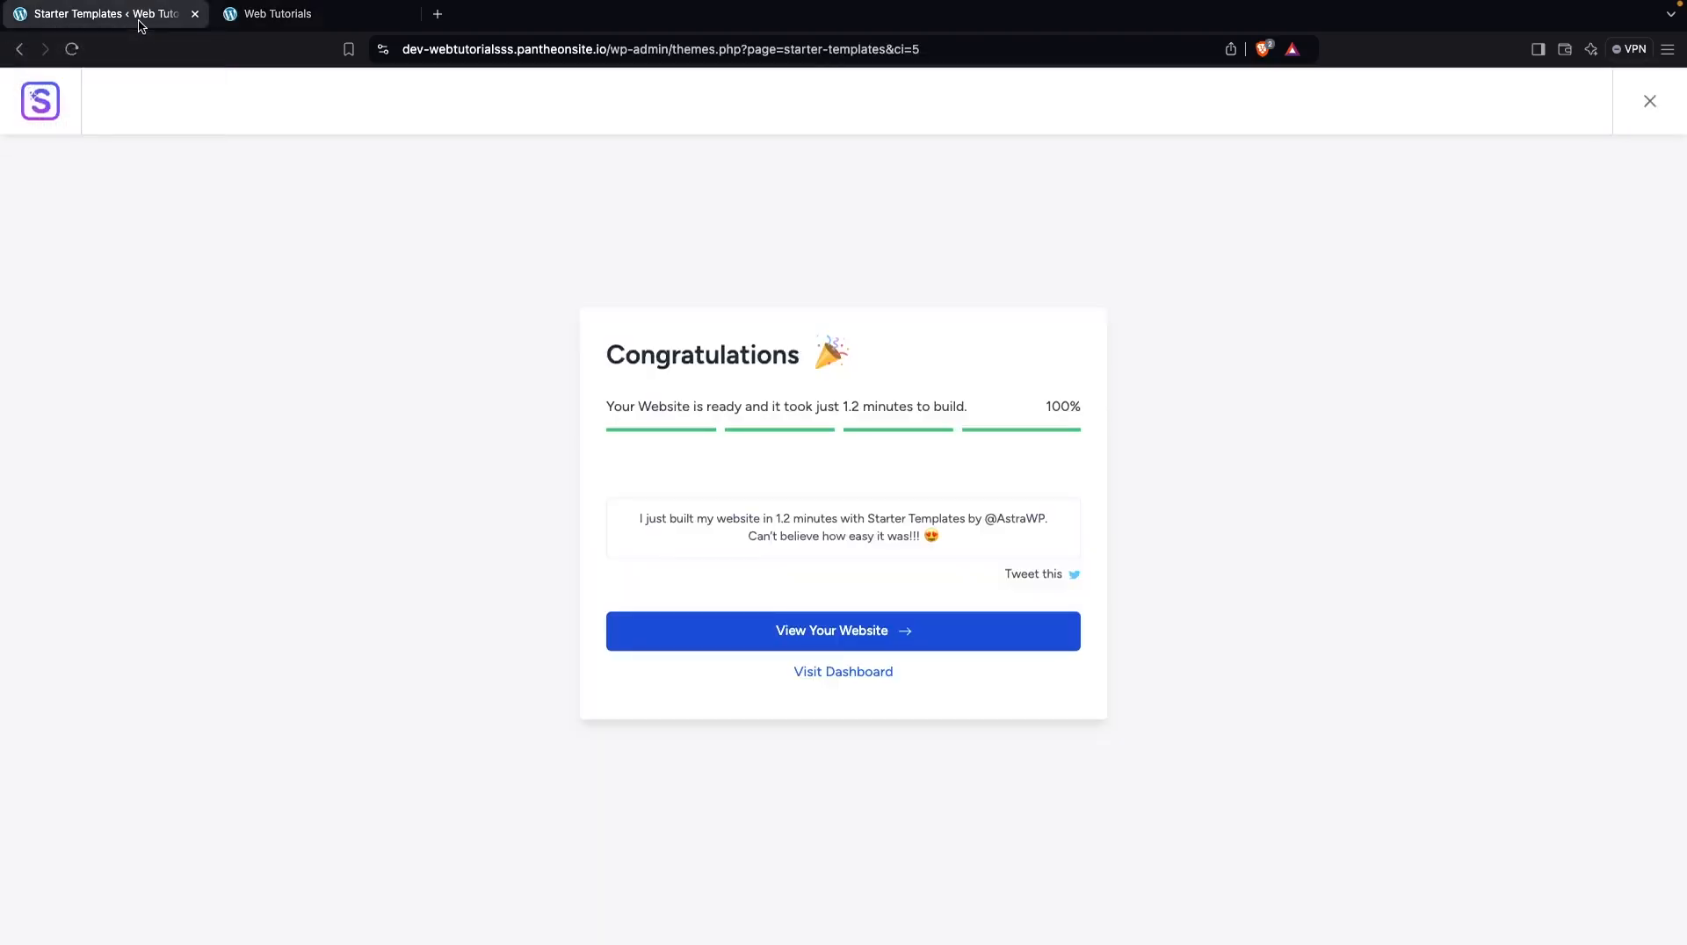
{"action": "left_click", "coordinate": [865, 672]}
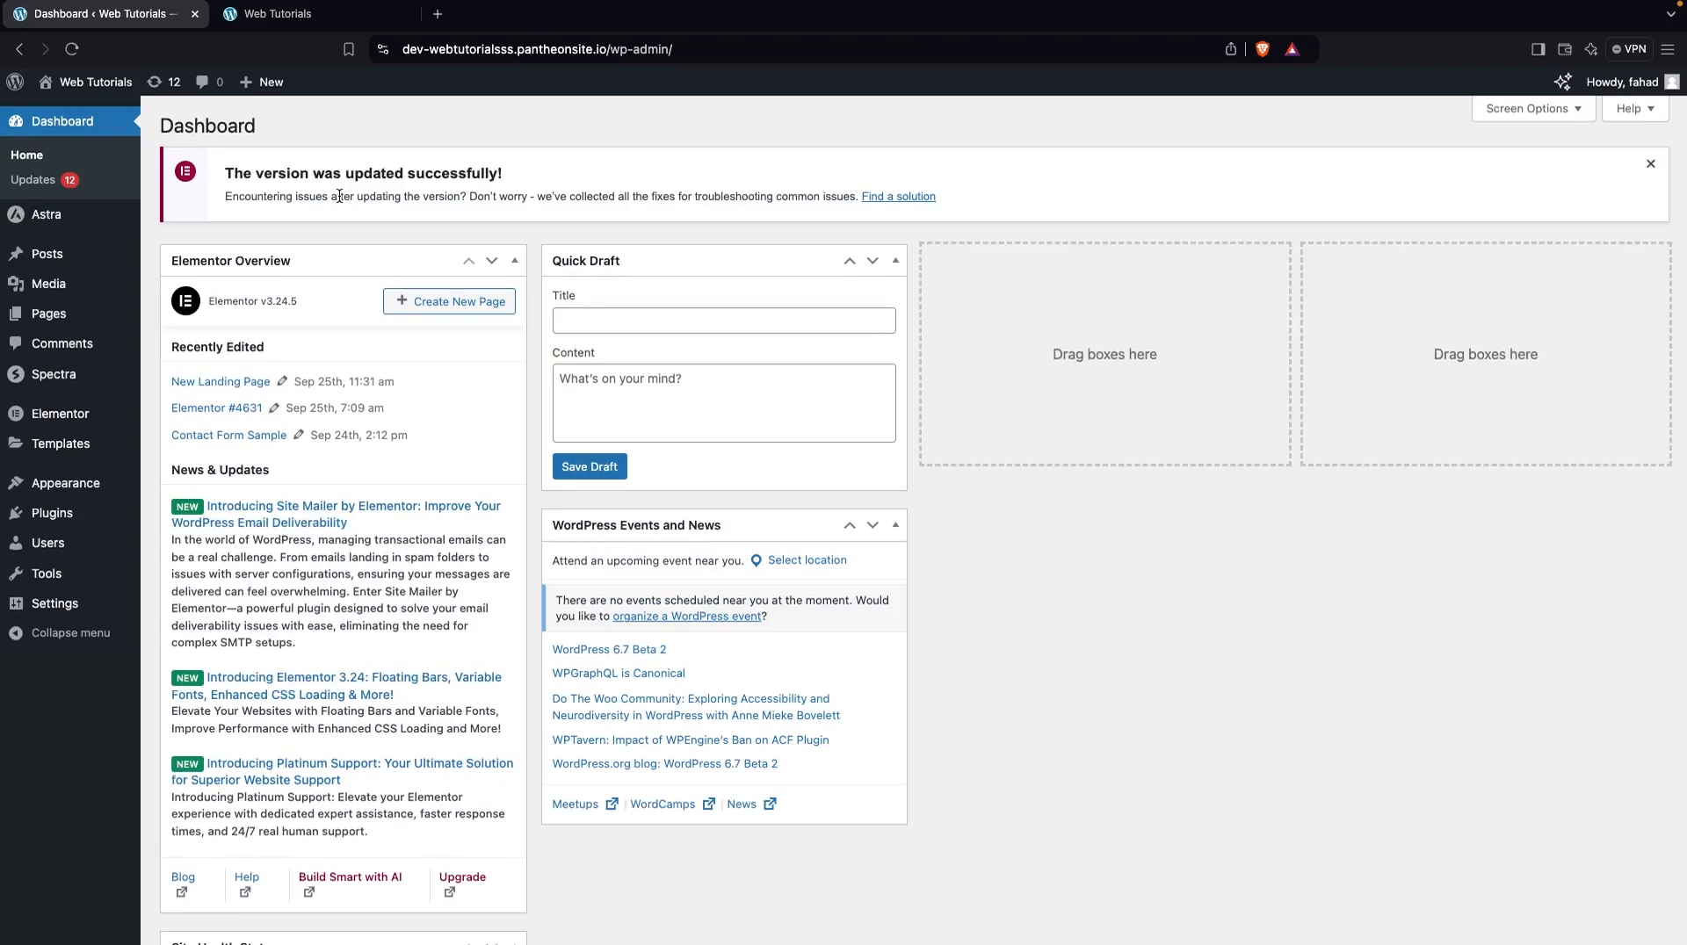
{"action": "mouse_move", "coordinate": [105, 483]}
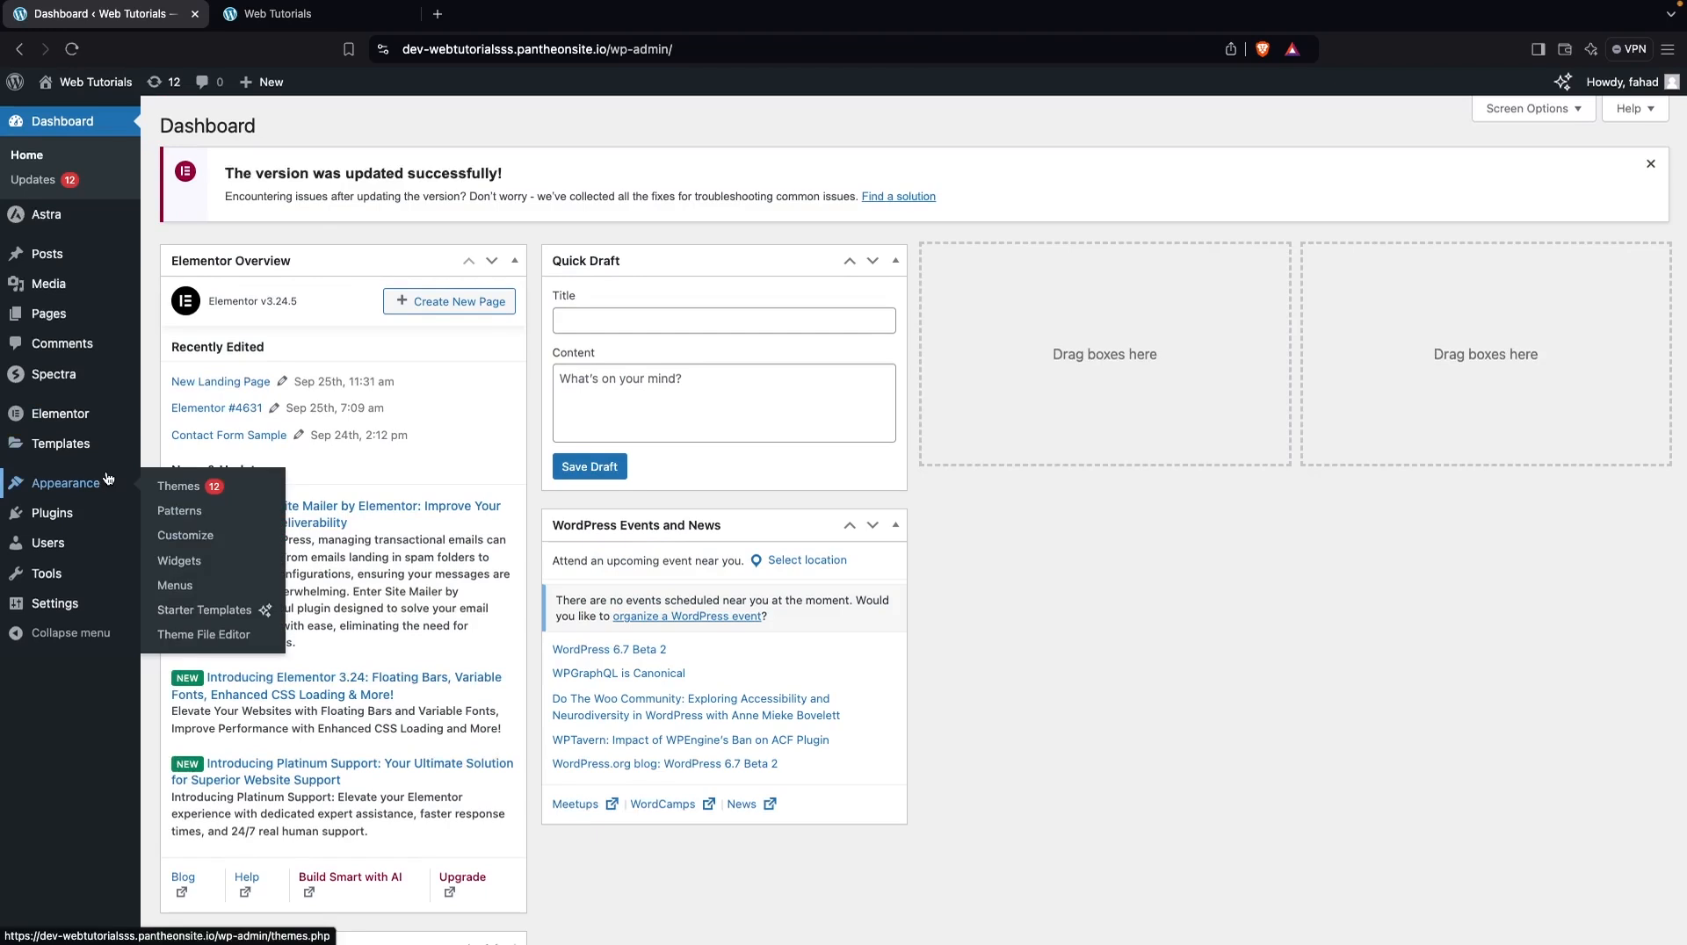
{"action": "left_click", "coordinate": [190, 536], "text": "super"}
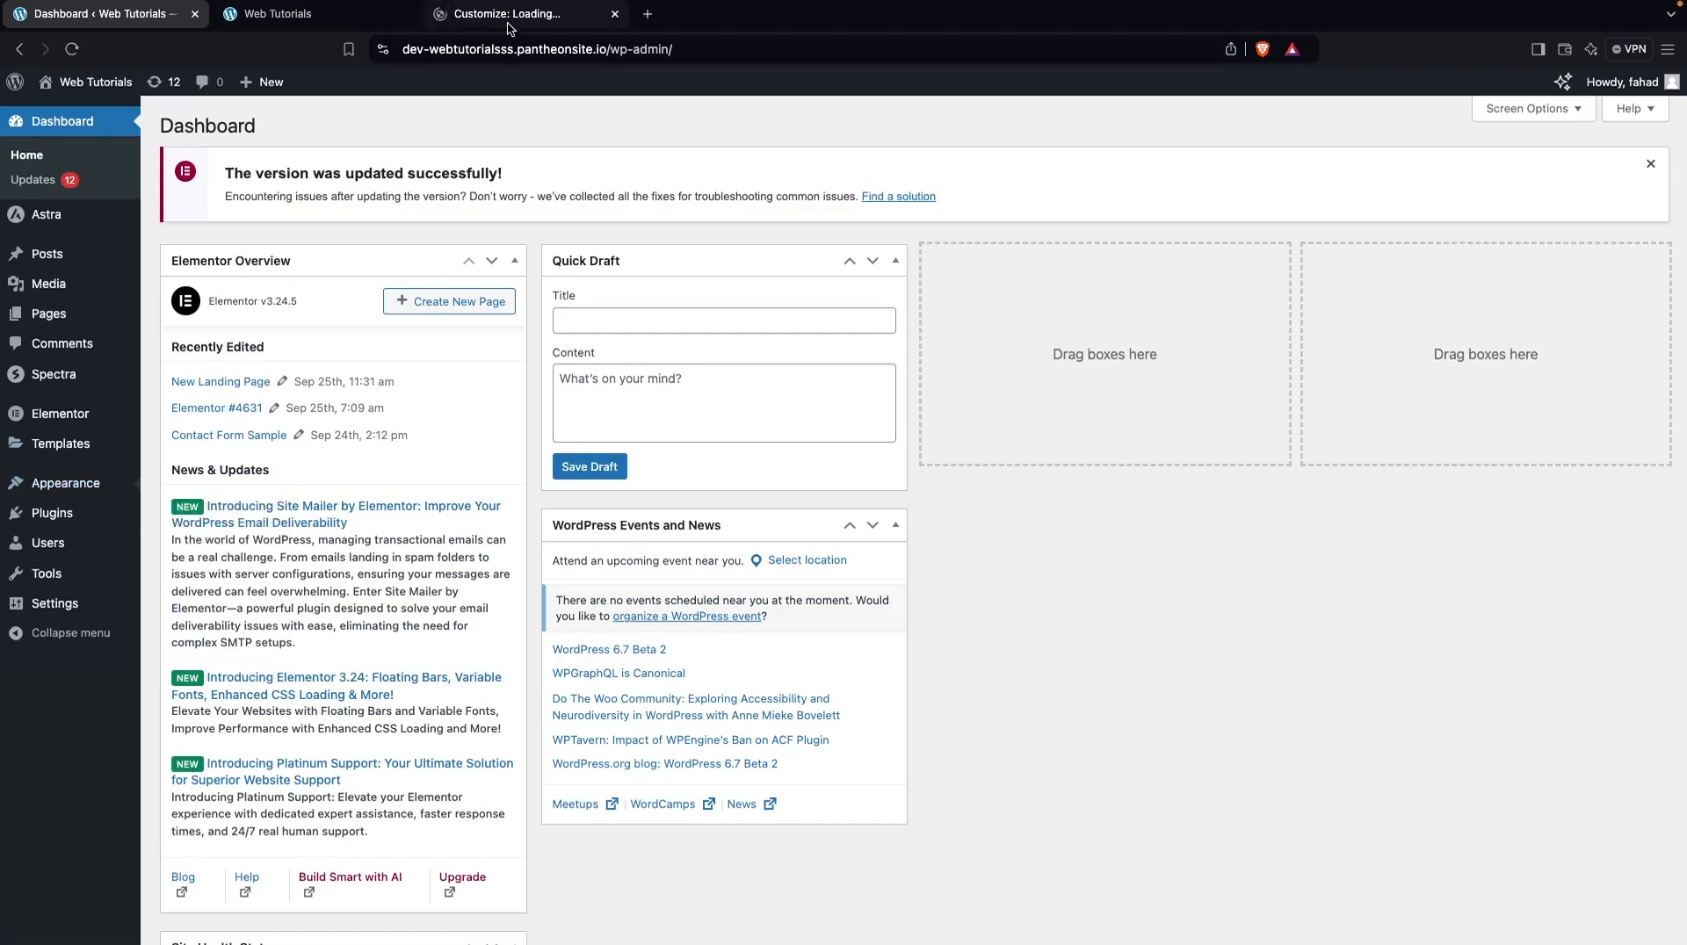
{"action": "left_click", "coordinate": [510, 22]}
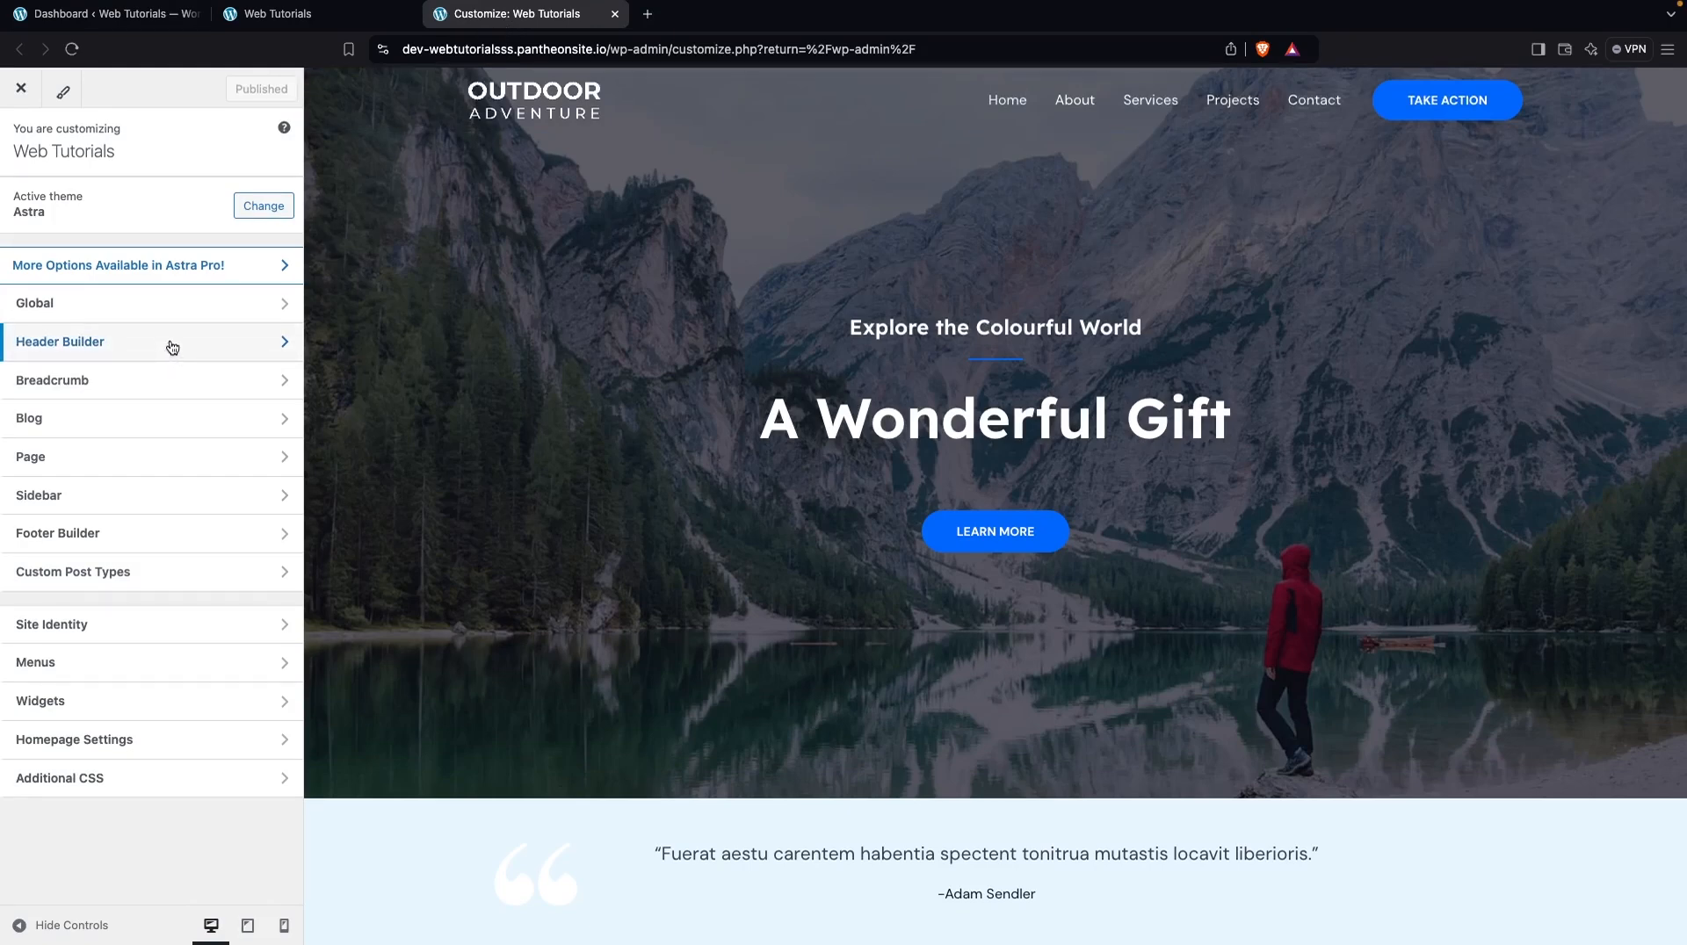
{"action": "left_click", "coordinate": [172, 347]}
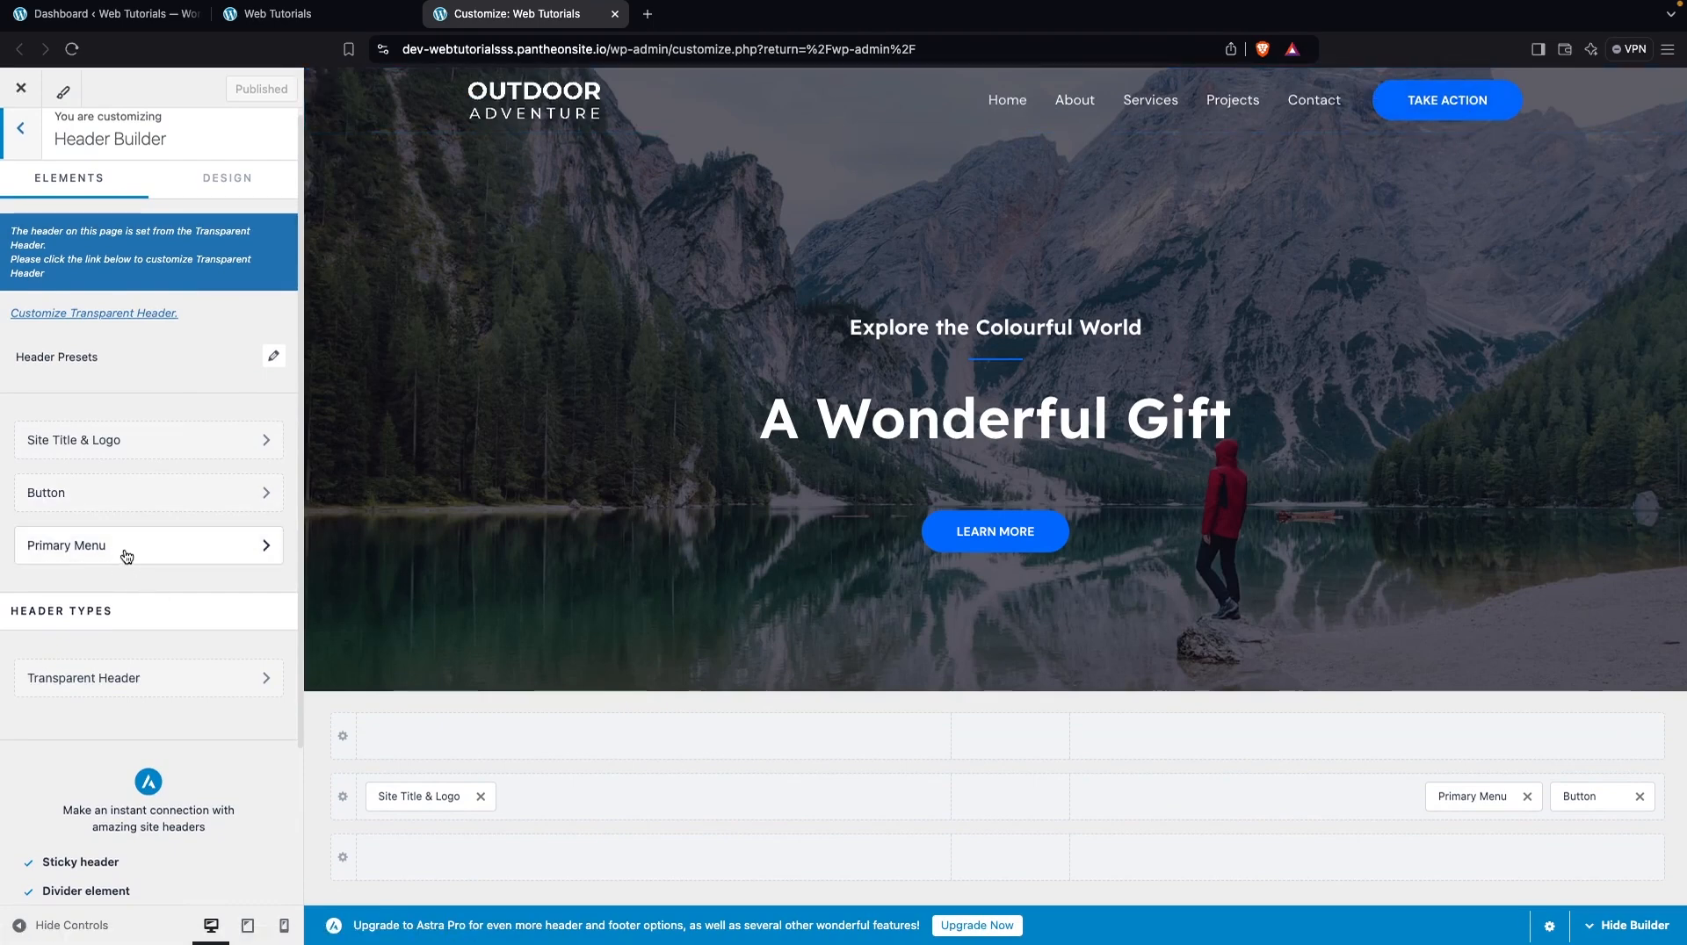
Go back to the dashboard and open the Menus screen in a new tab
{"action": "left_click", "coordinate": [98, 14]}
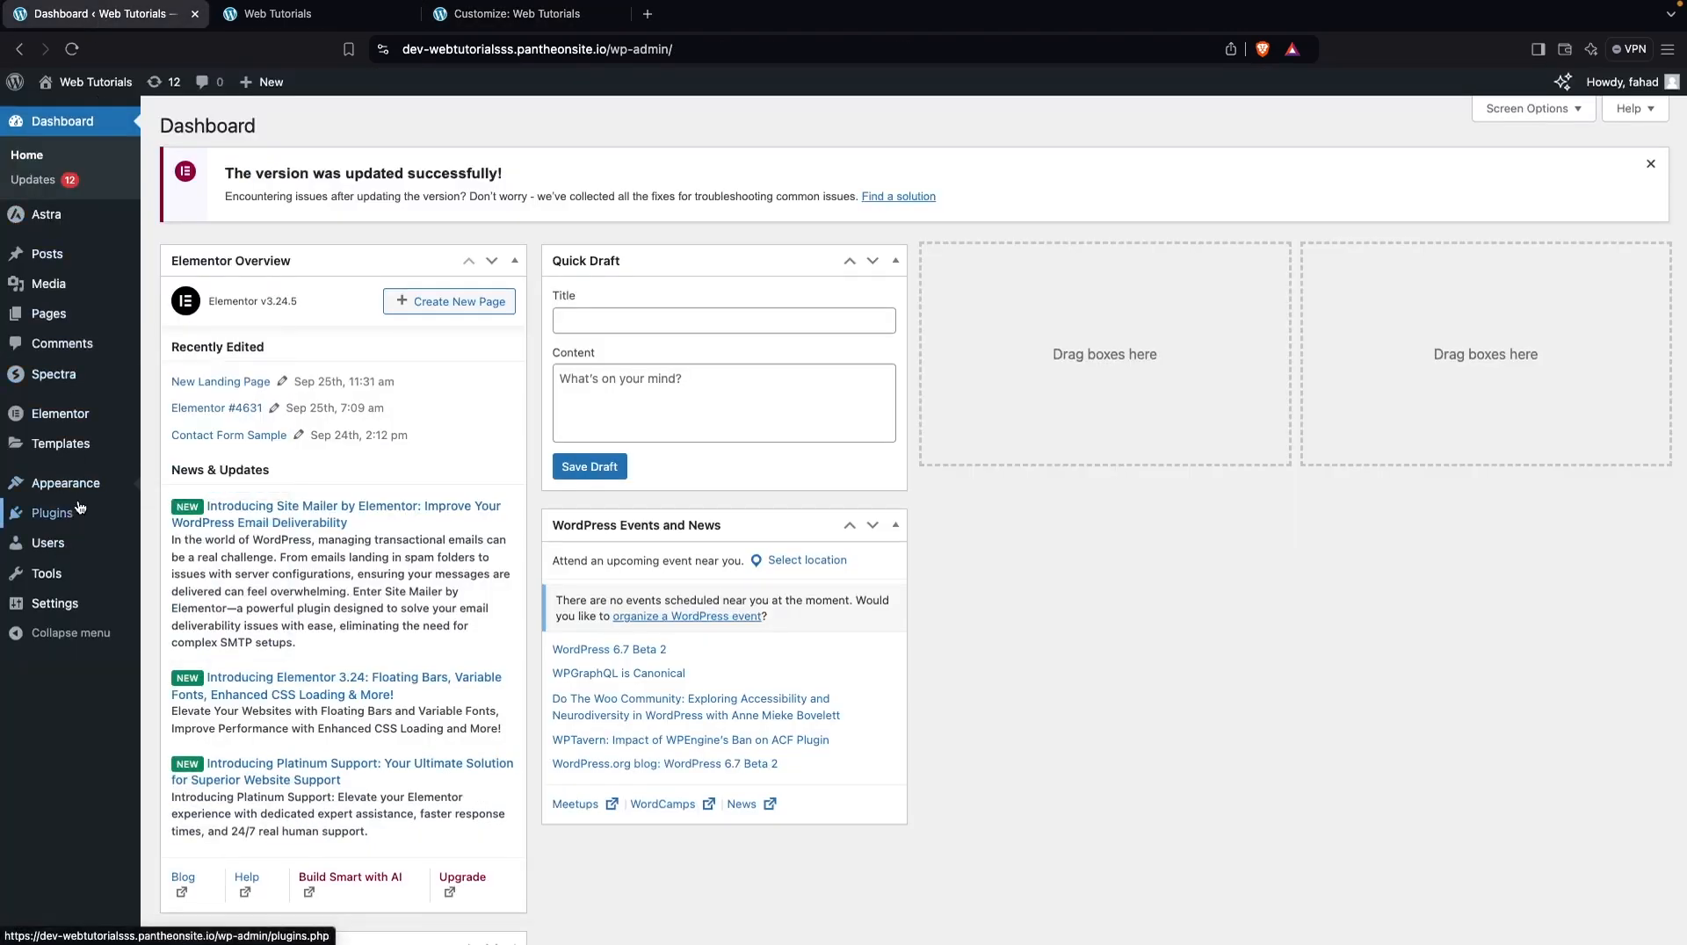
{"action": "left_click", "coordinate": [177, 584], "text": "super"}
{"action": "left_click", "coordinate": [707, 15]}
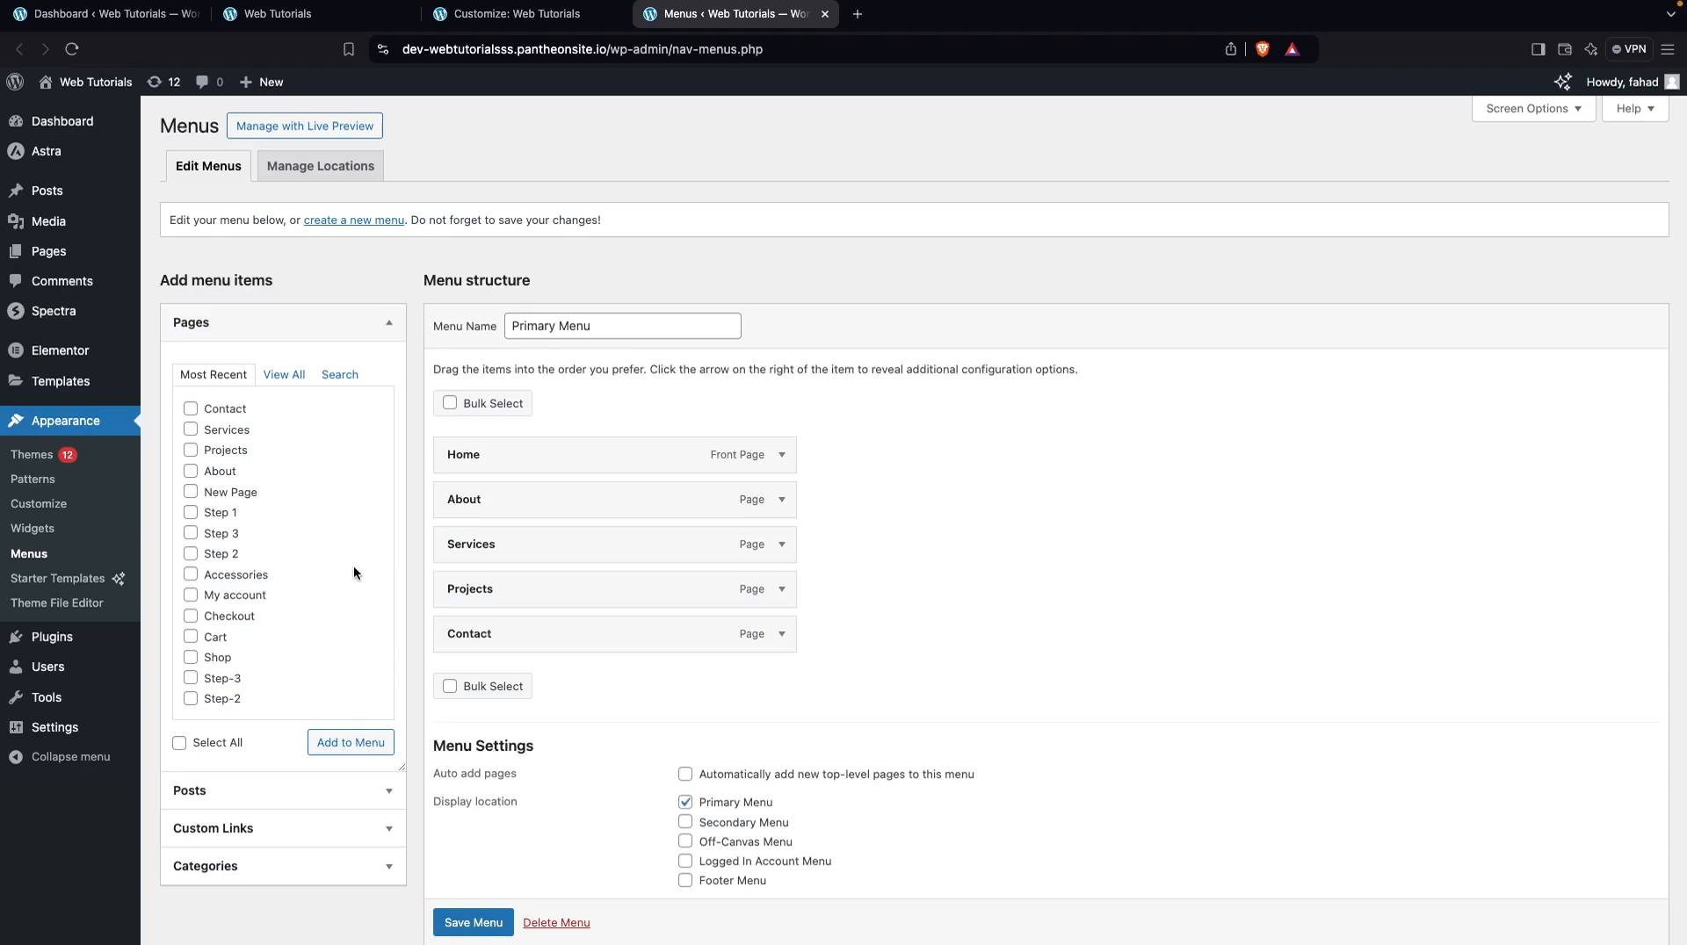
Add a custom link named Portfolio with URL # to the Primary Menu, save the menu, and reload the live home page to check it
{"action": "left_click", "coordinate": [332, 827]}
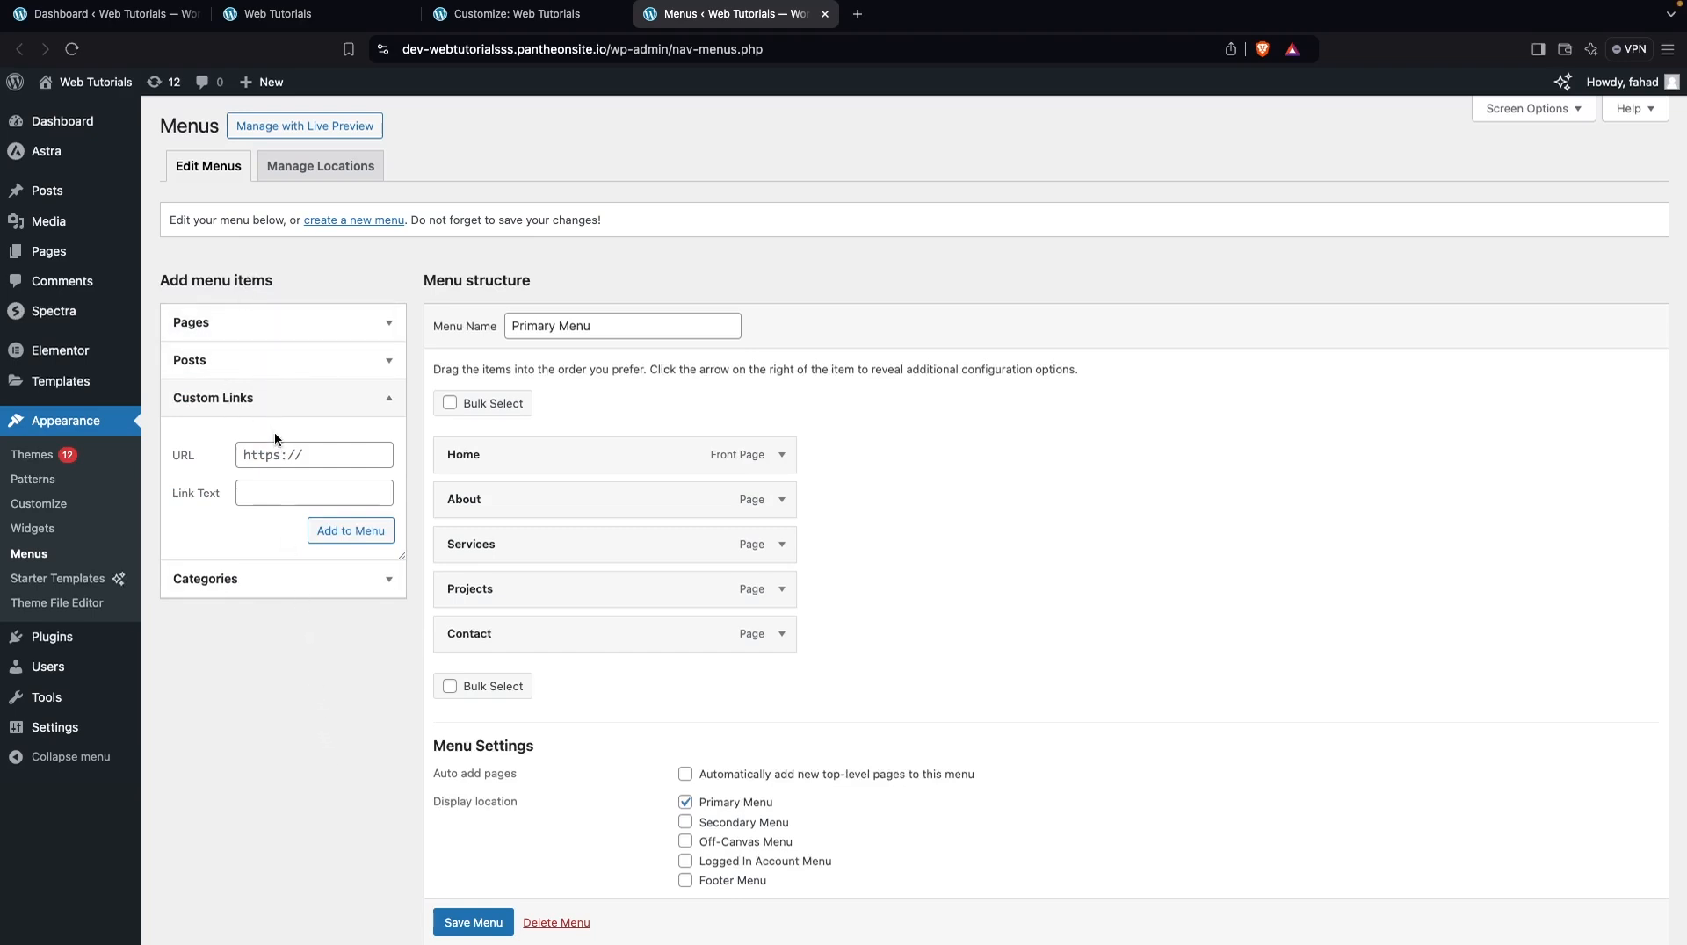
{"action": "left_click", "coordinate": [261, 461]}
{"action": "type", "text": "#"}
{"action": "left_click", "coordinate": [279, 493]}
{"action": "type", "text": "Portfolio"}
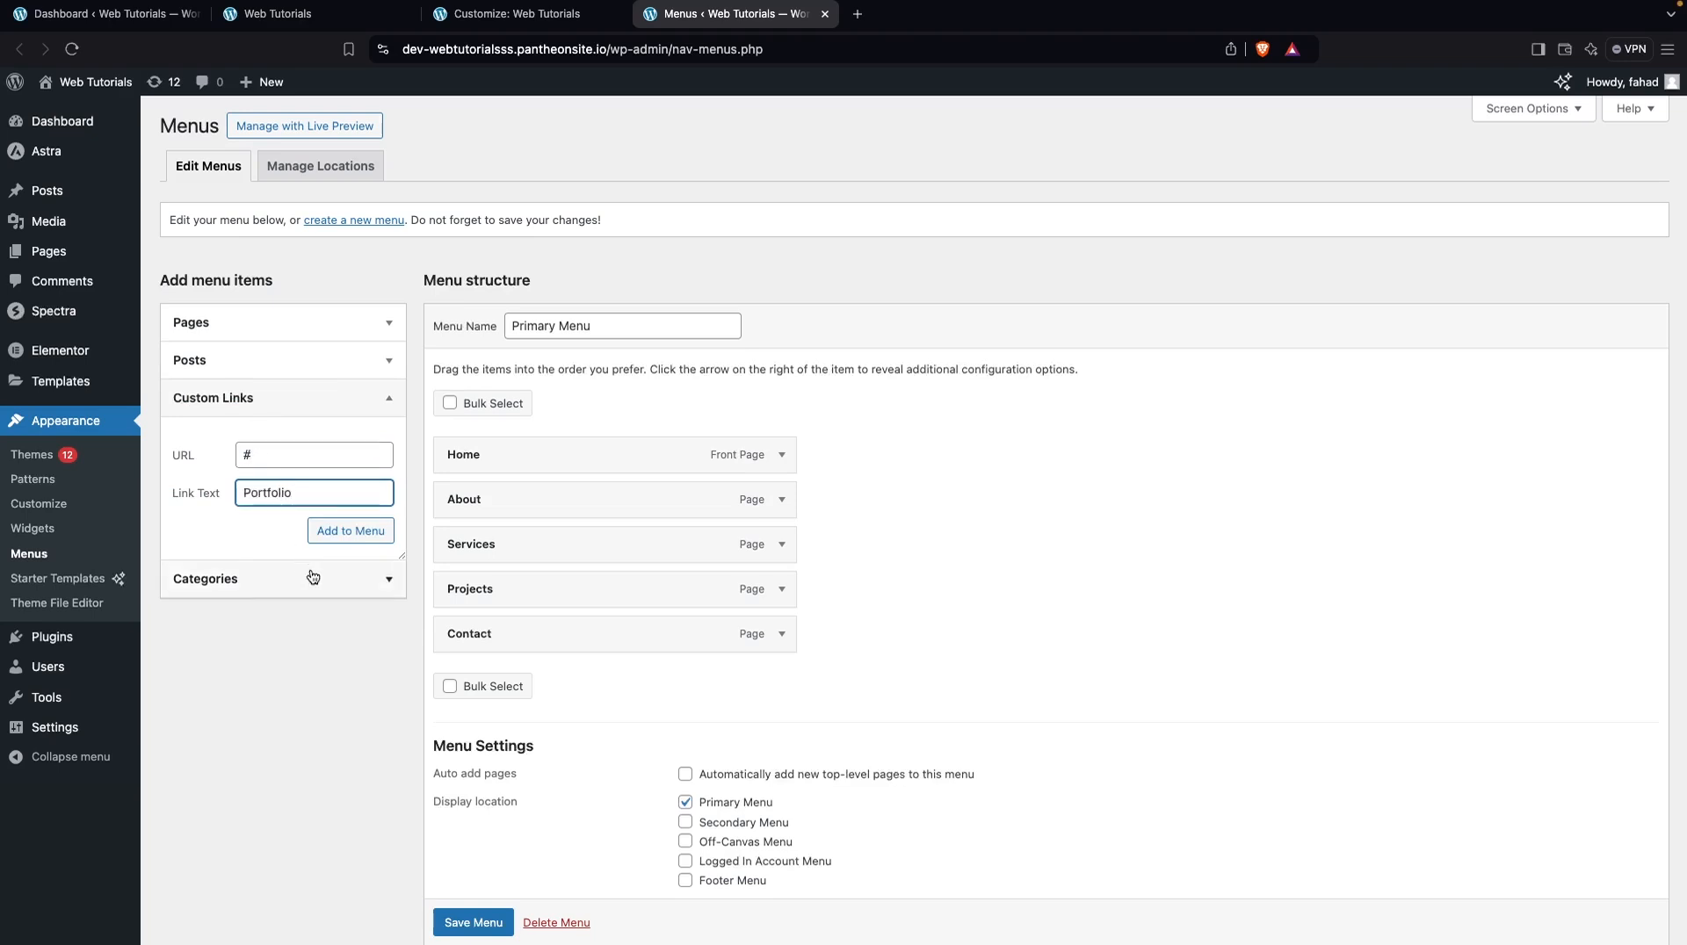
{"action": "left_click", "coordinate": [365, 534]}
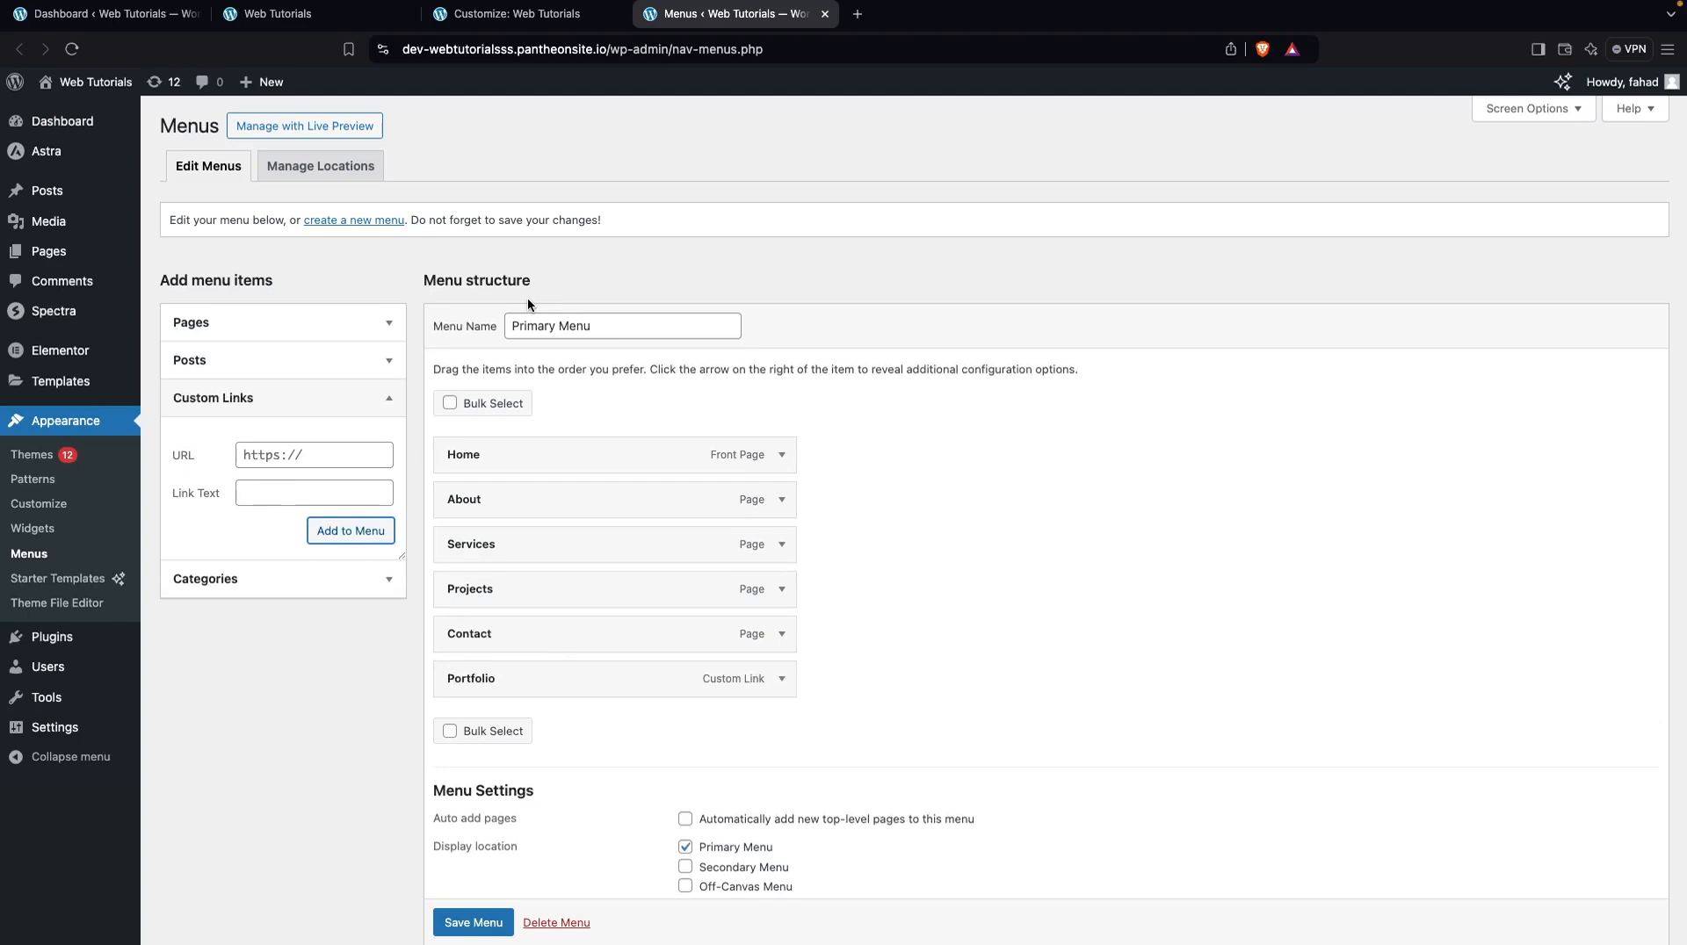
{"action": "left_click", "coordinate": [468, 924]}
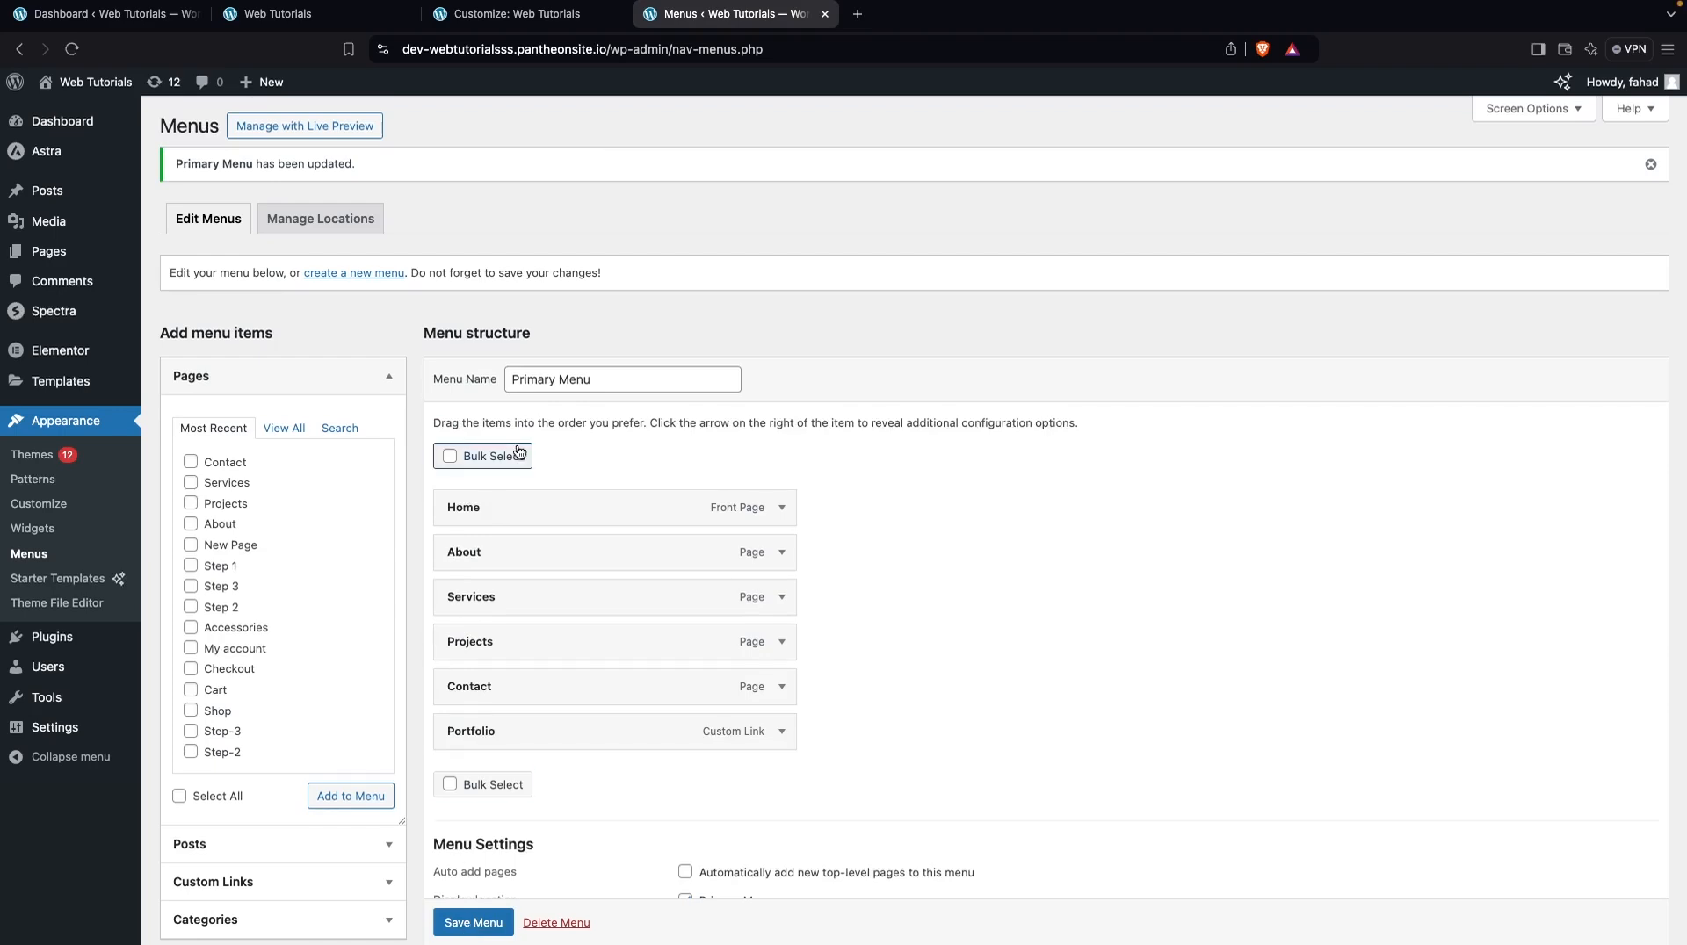
{"action": "left_click", "coordinate": [313, 15]}
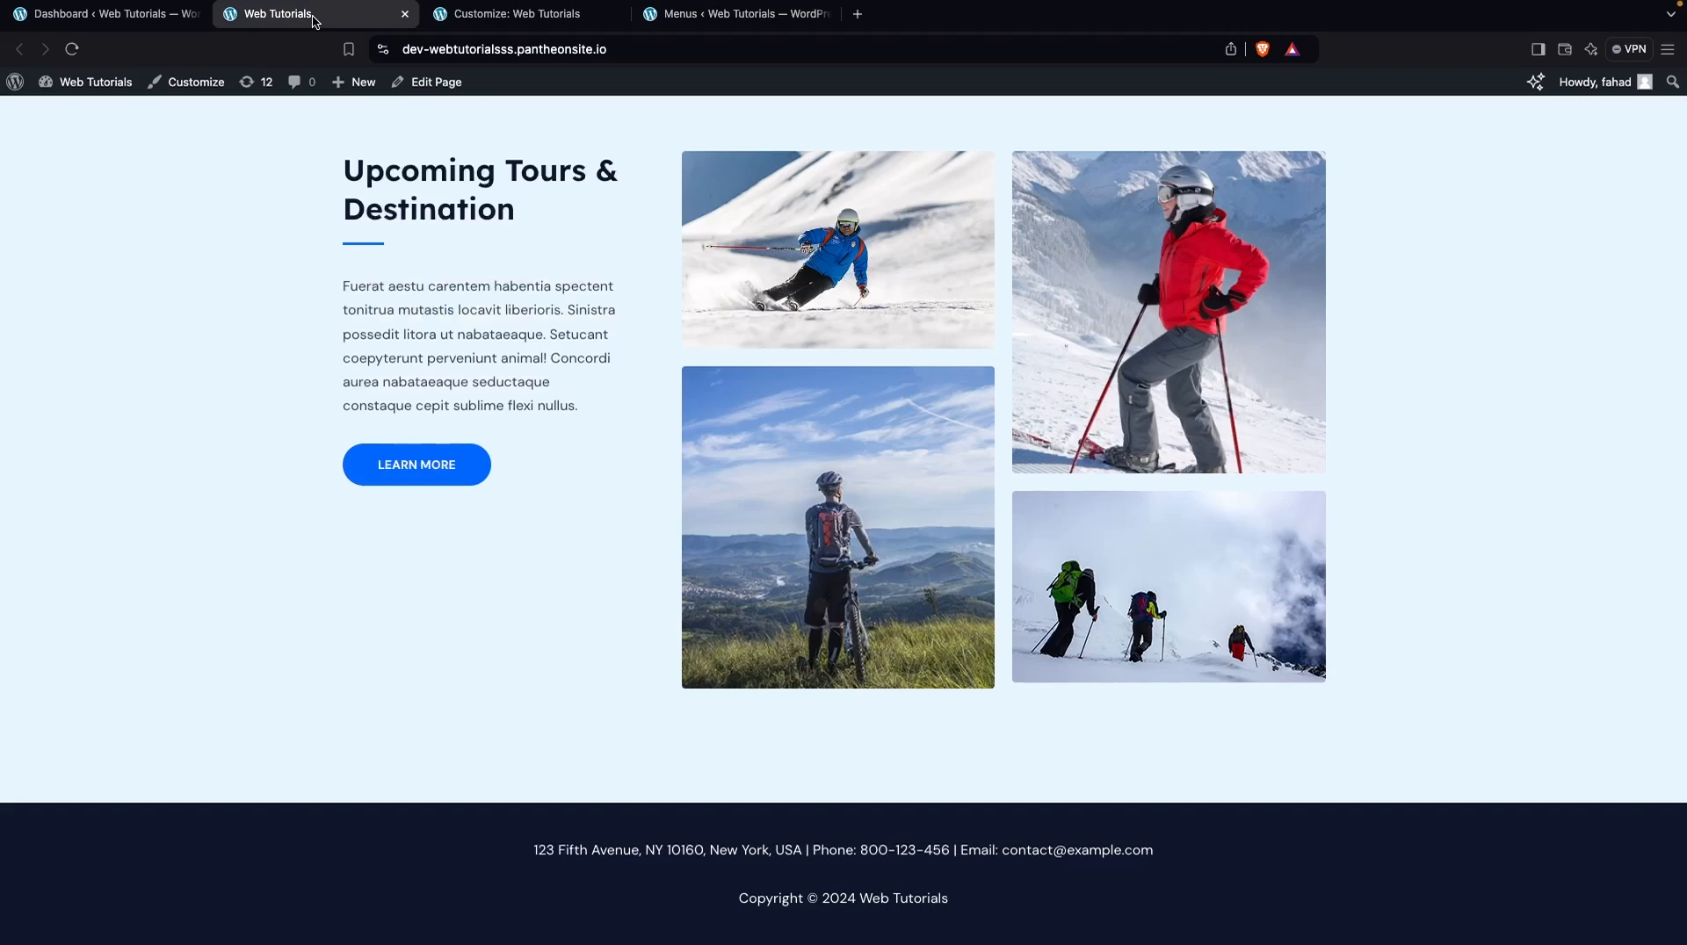
{"action": "left_click", "coordinate": [74, 50]}
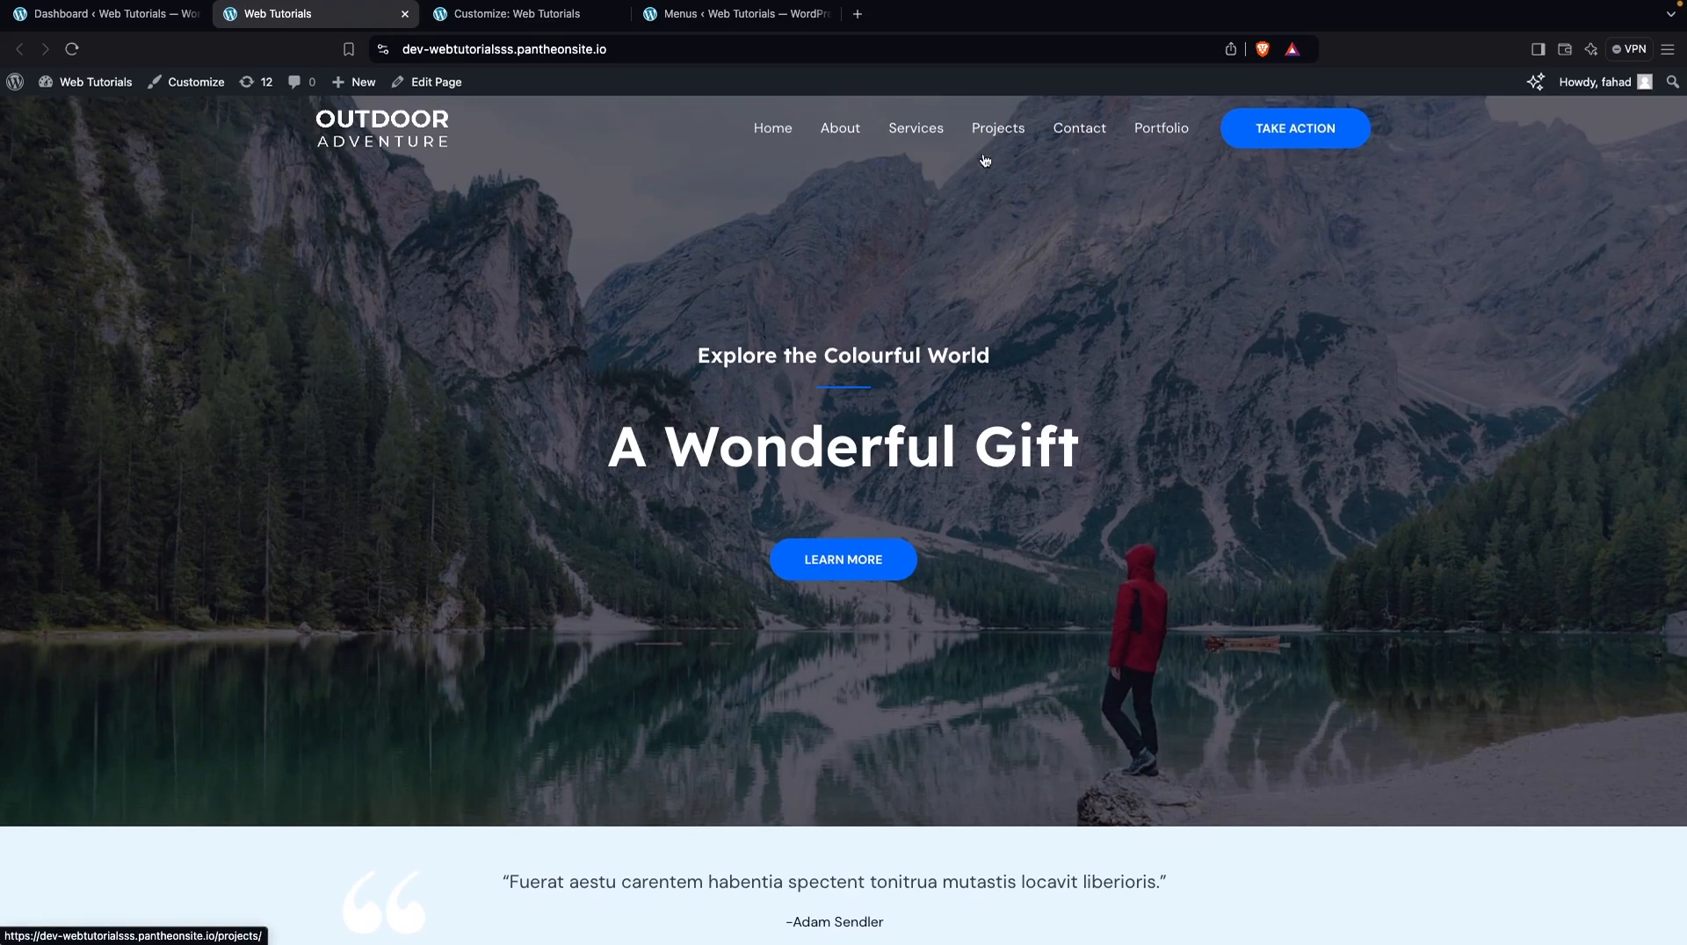
In the Customizer's Header Builder, try a Search element in the centre of the middle header row and remove it again
{"action": "left_click", "coordinate": [492, 16]}
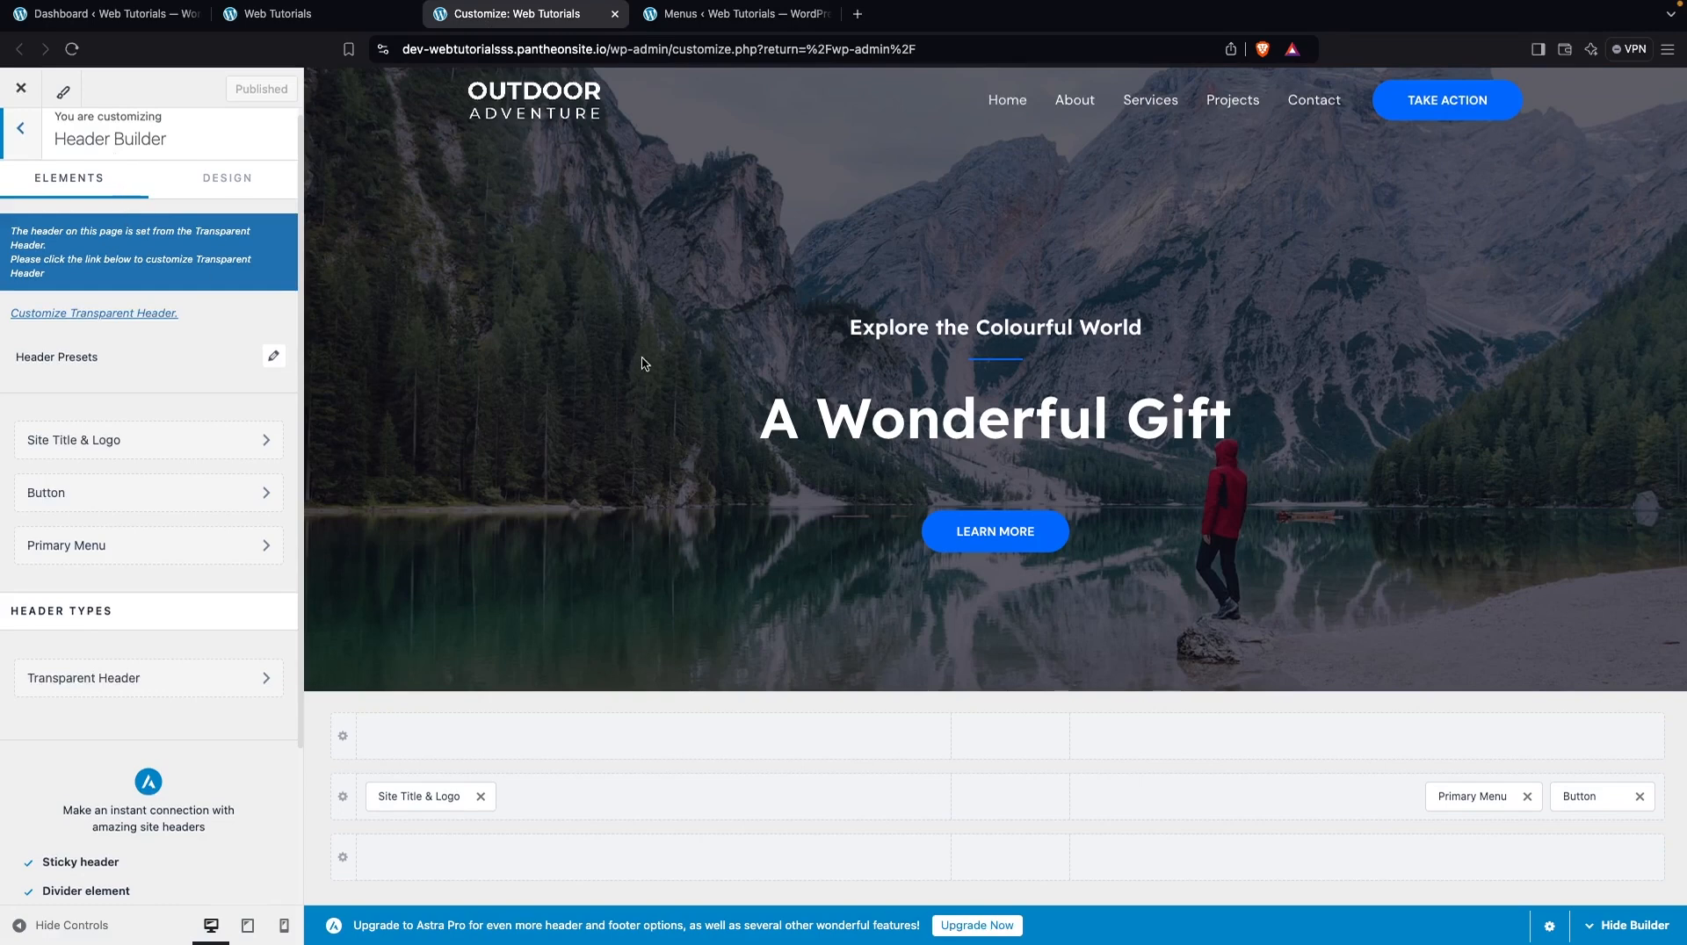
{"action": "mouse_move", "coordinate": [1008, 806]}
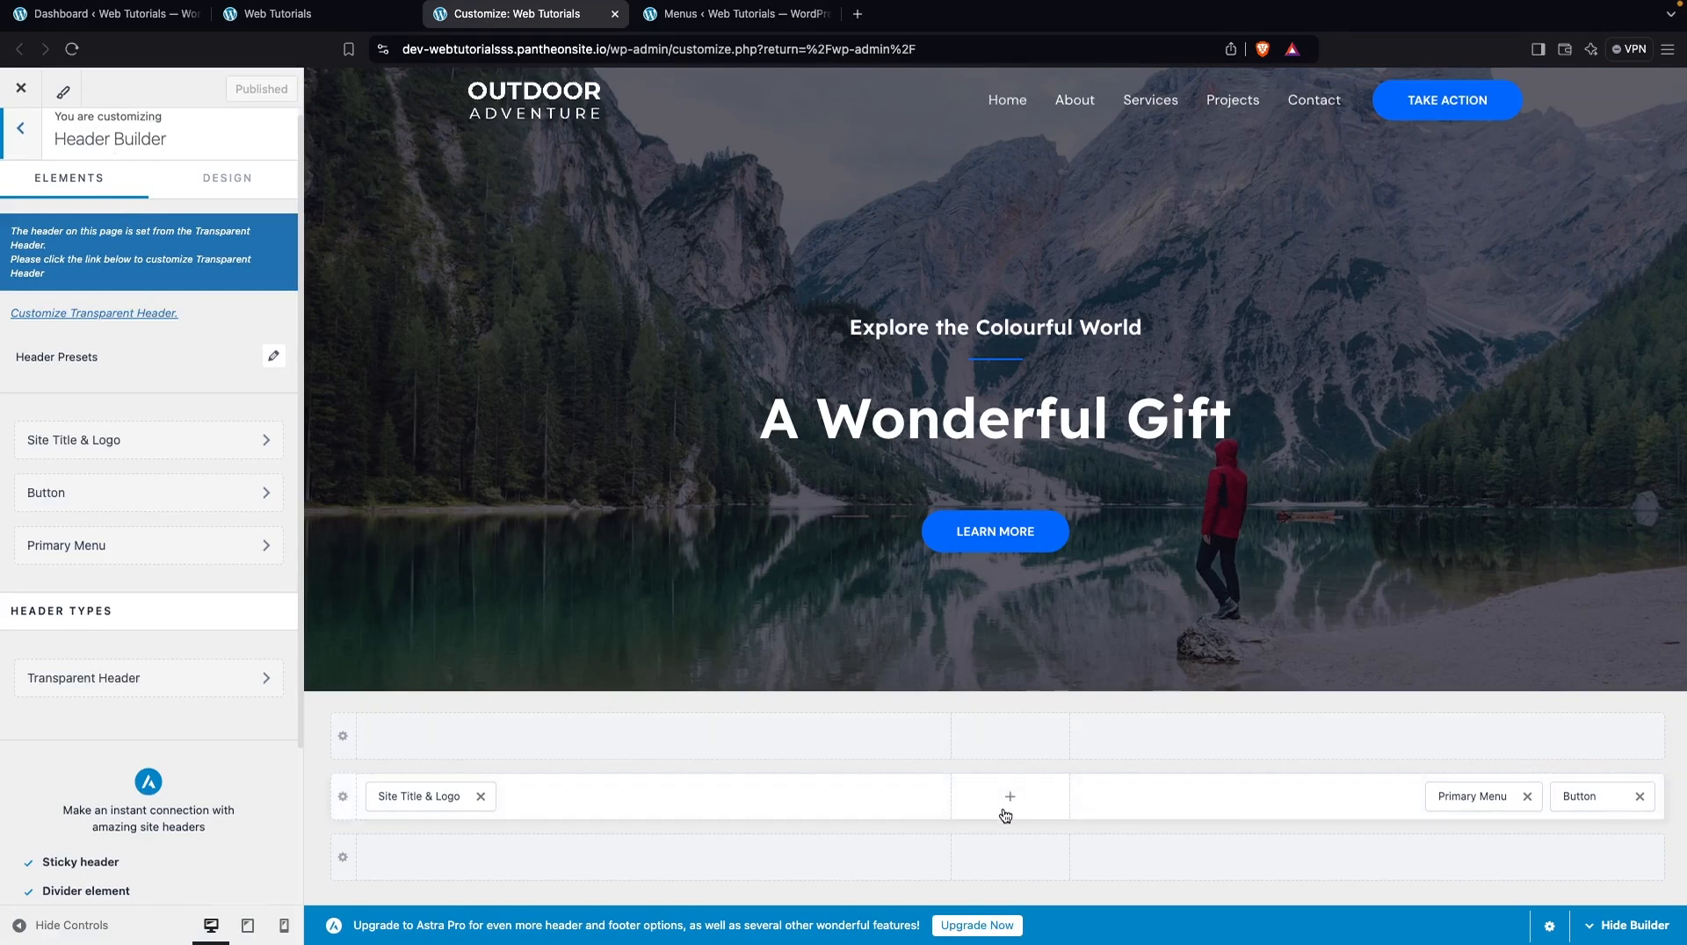
{"action": "left_click", "coordinate": [1010, 796]}
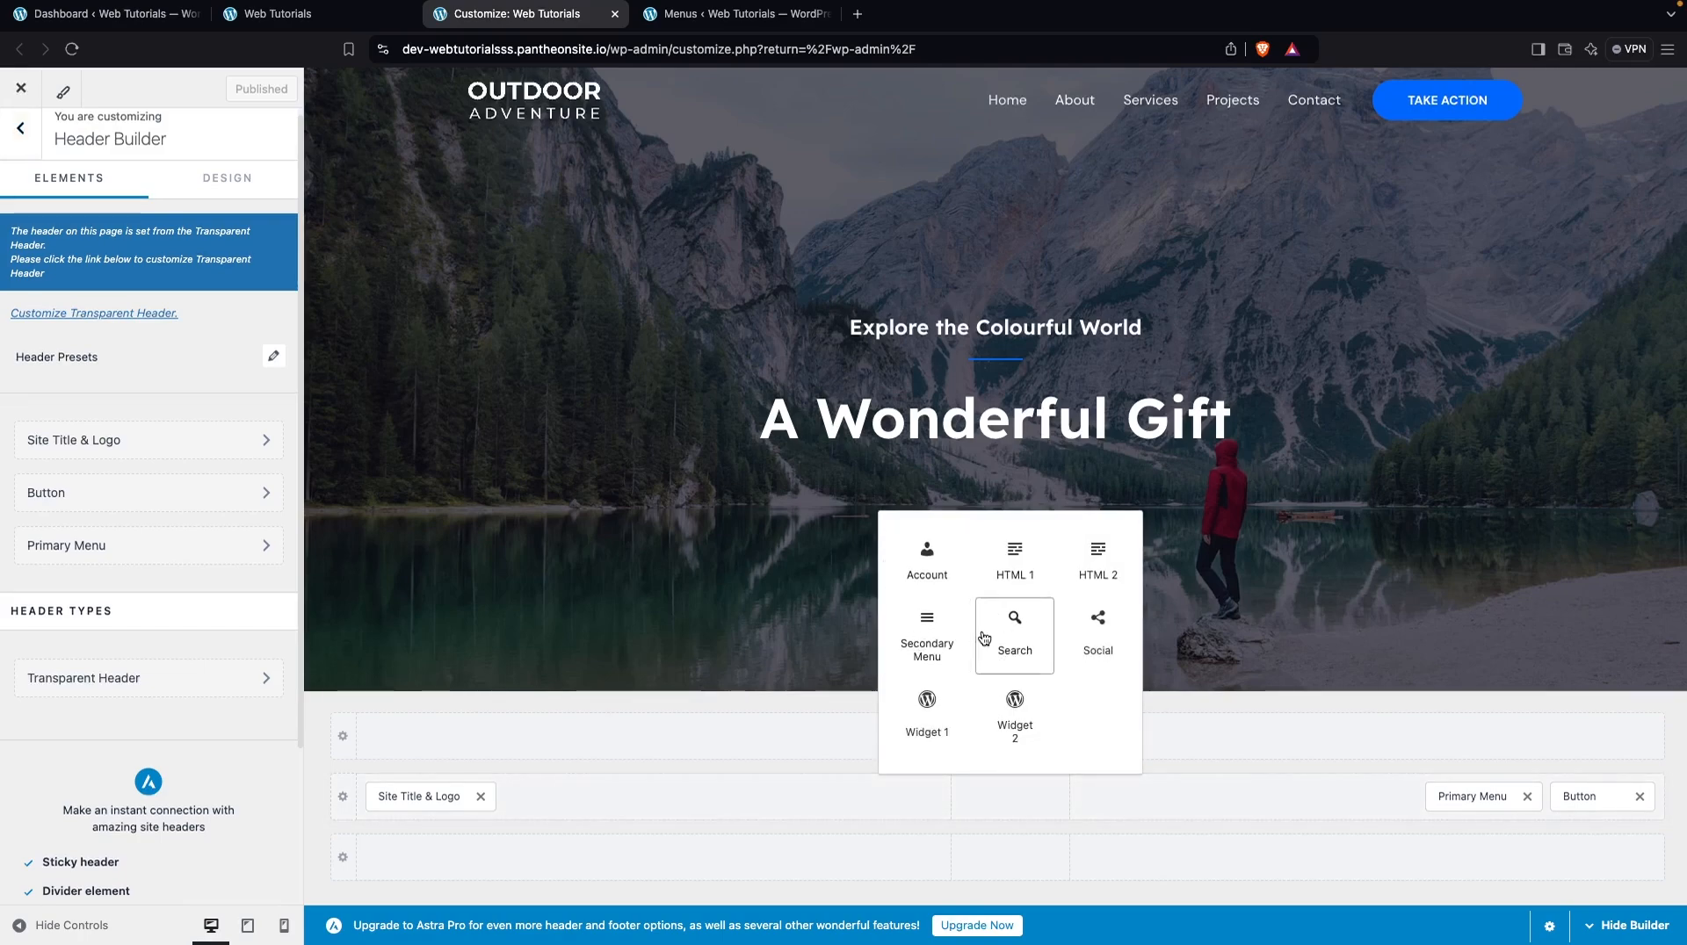
{"action": "left_click", "coordinate": [1030, 632]}
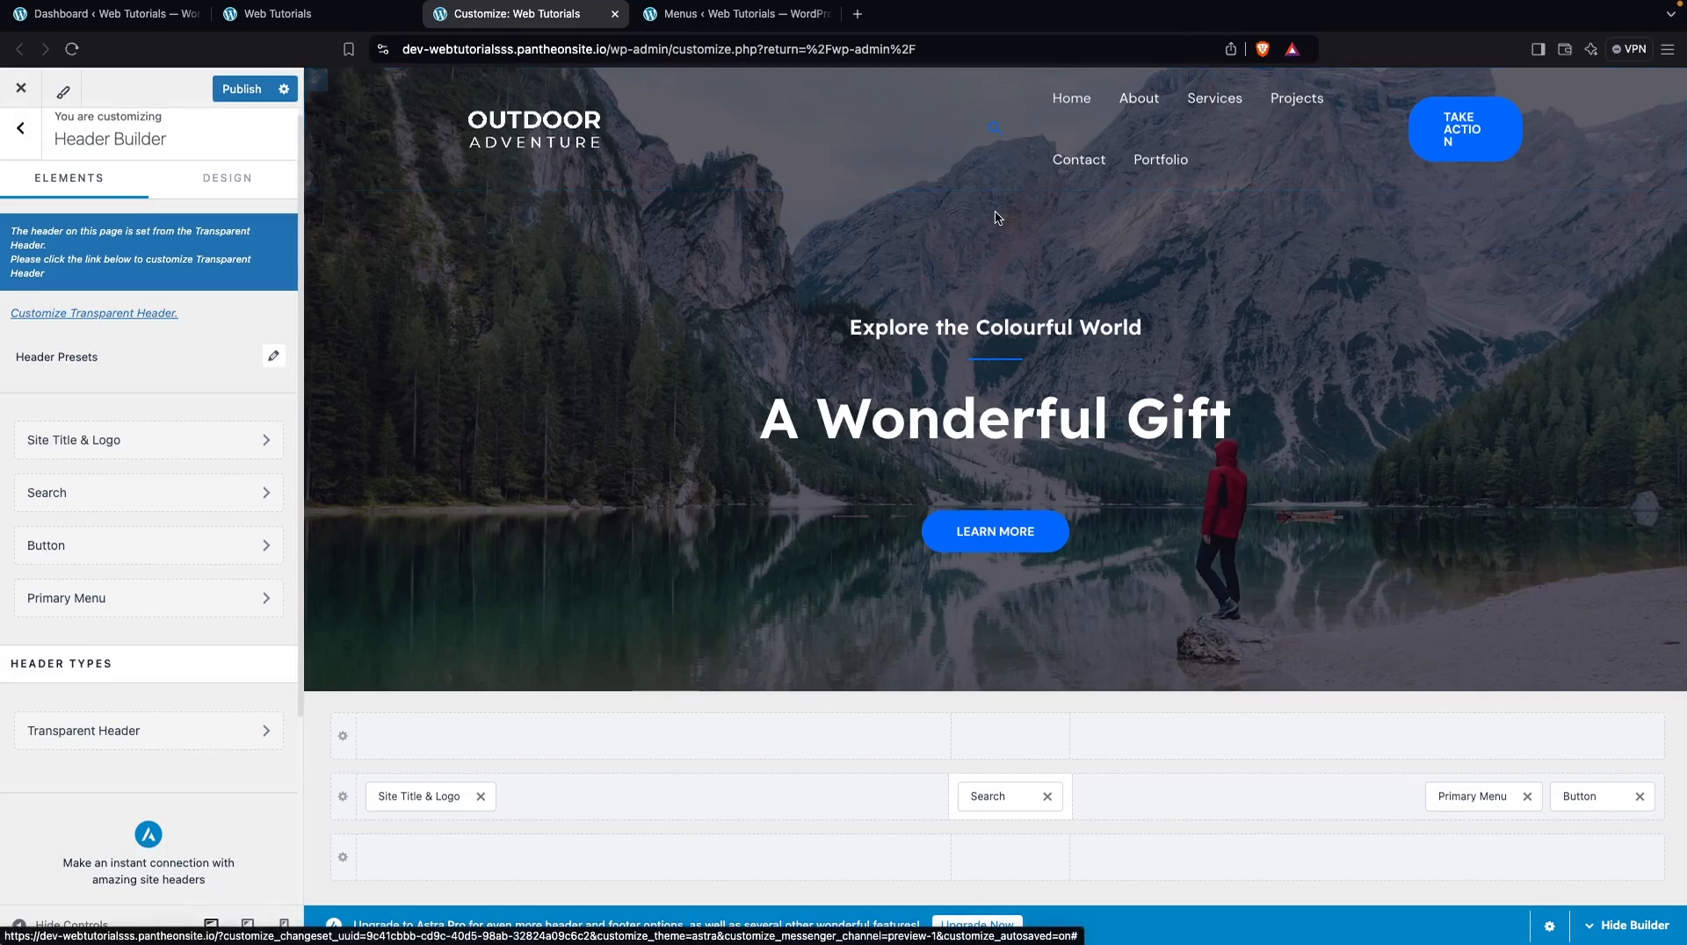
{"action": "left_click", "coordinate": [1047, 797]}
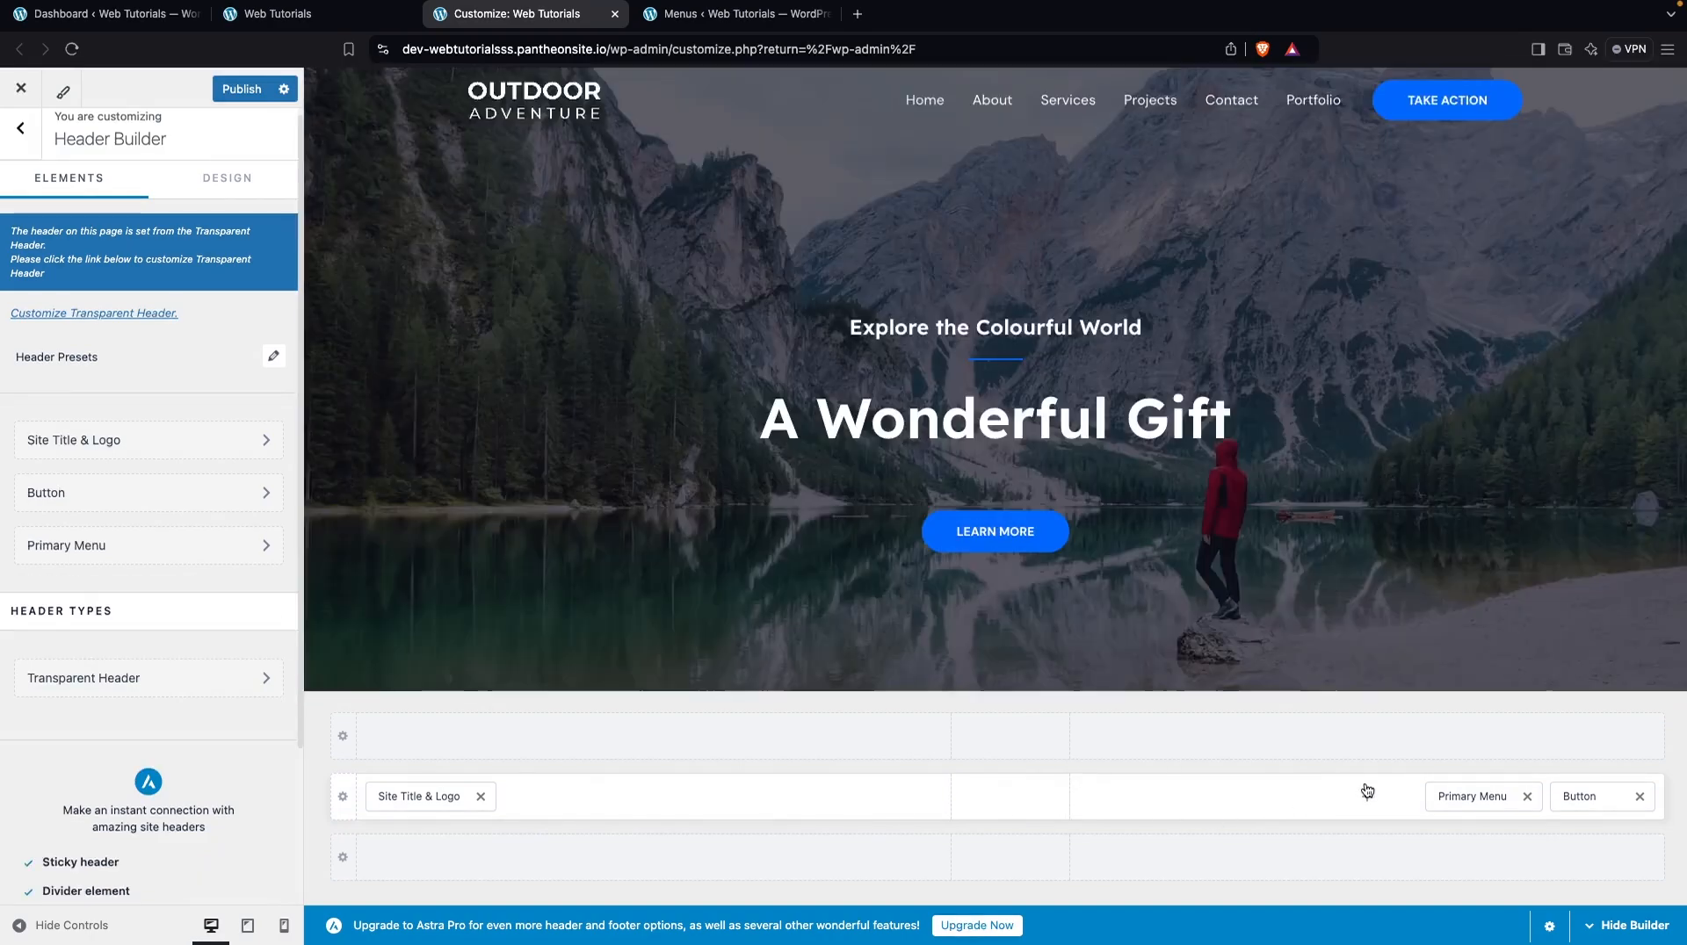
Try a Social element in the same header row, on the side of the Primary Menu and Button, and remove it again
{"action": "left_click", "coordinate": [1367, 790]}
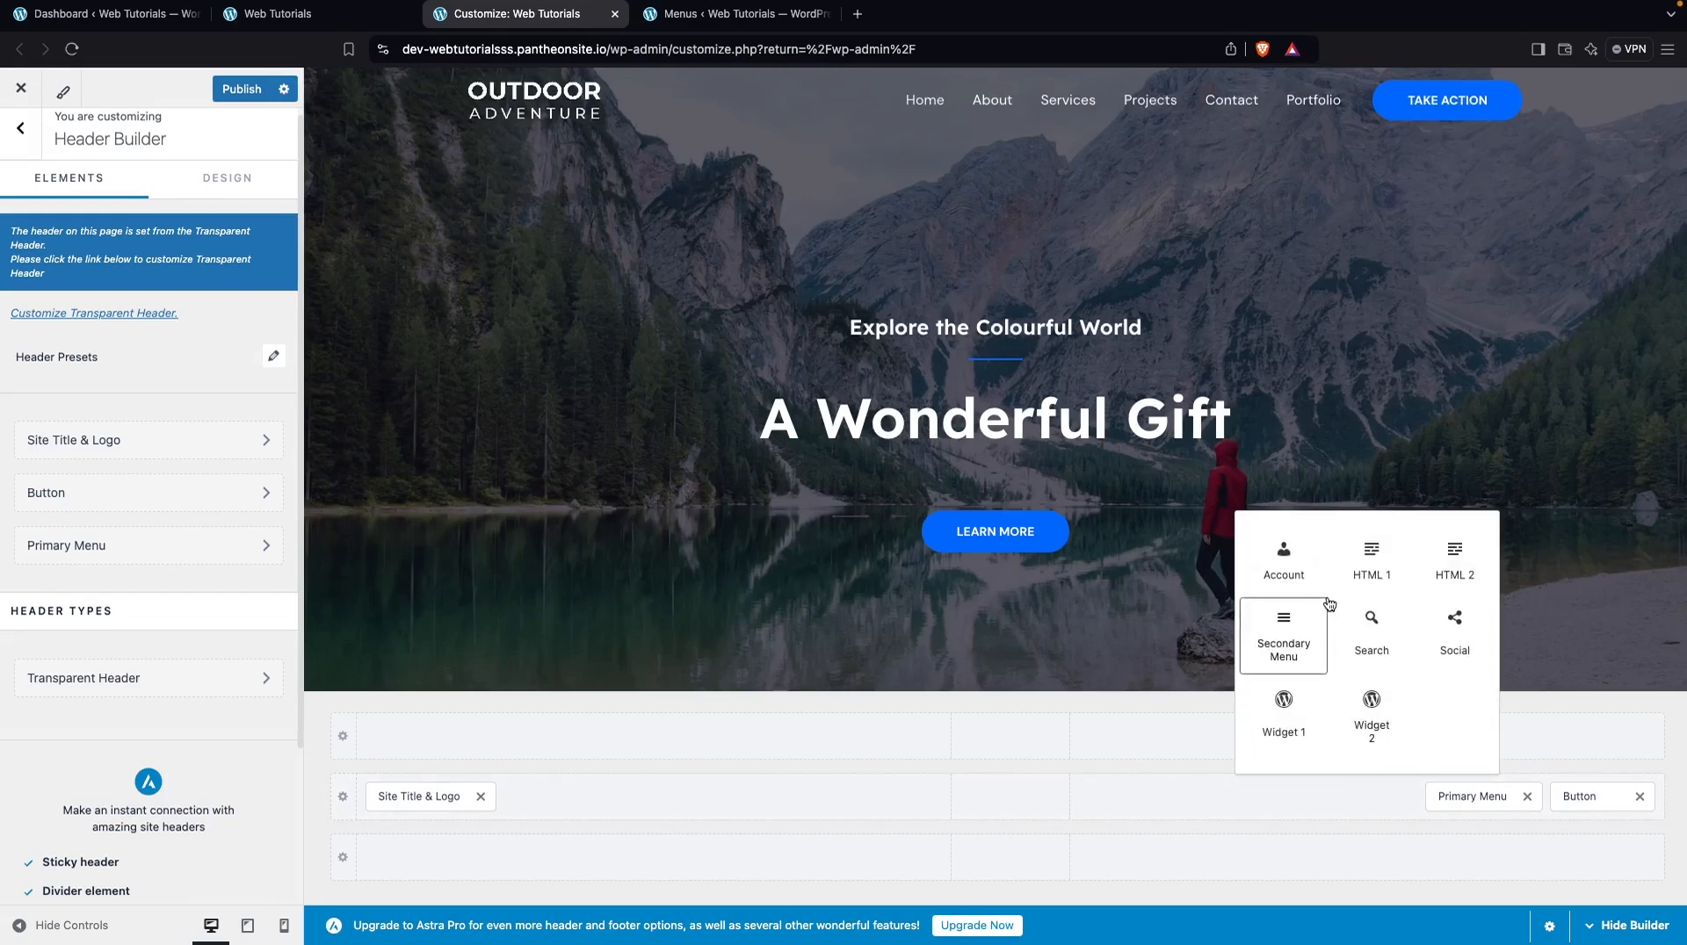
{"action": "left_click", "coordinate": [1450, 637]}
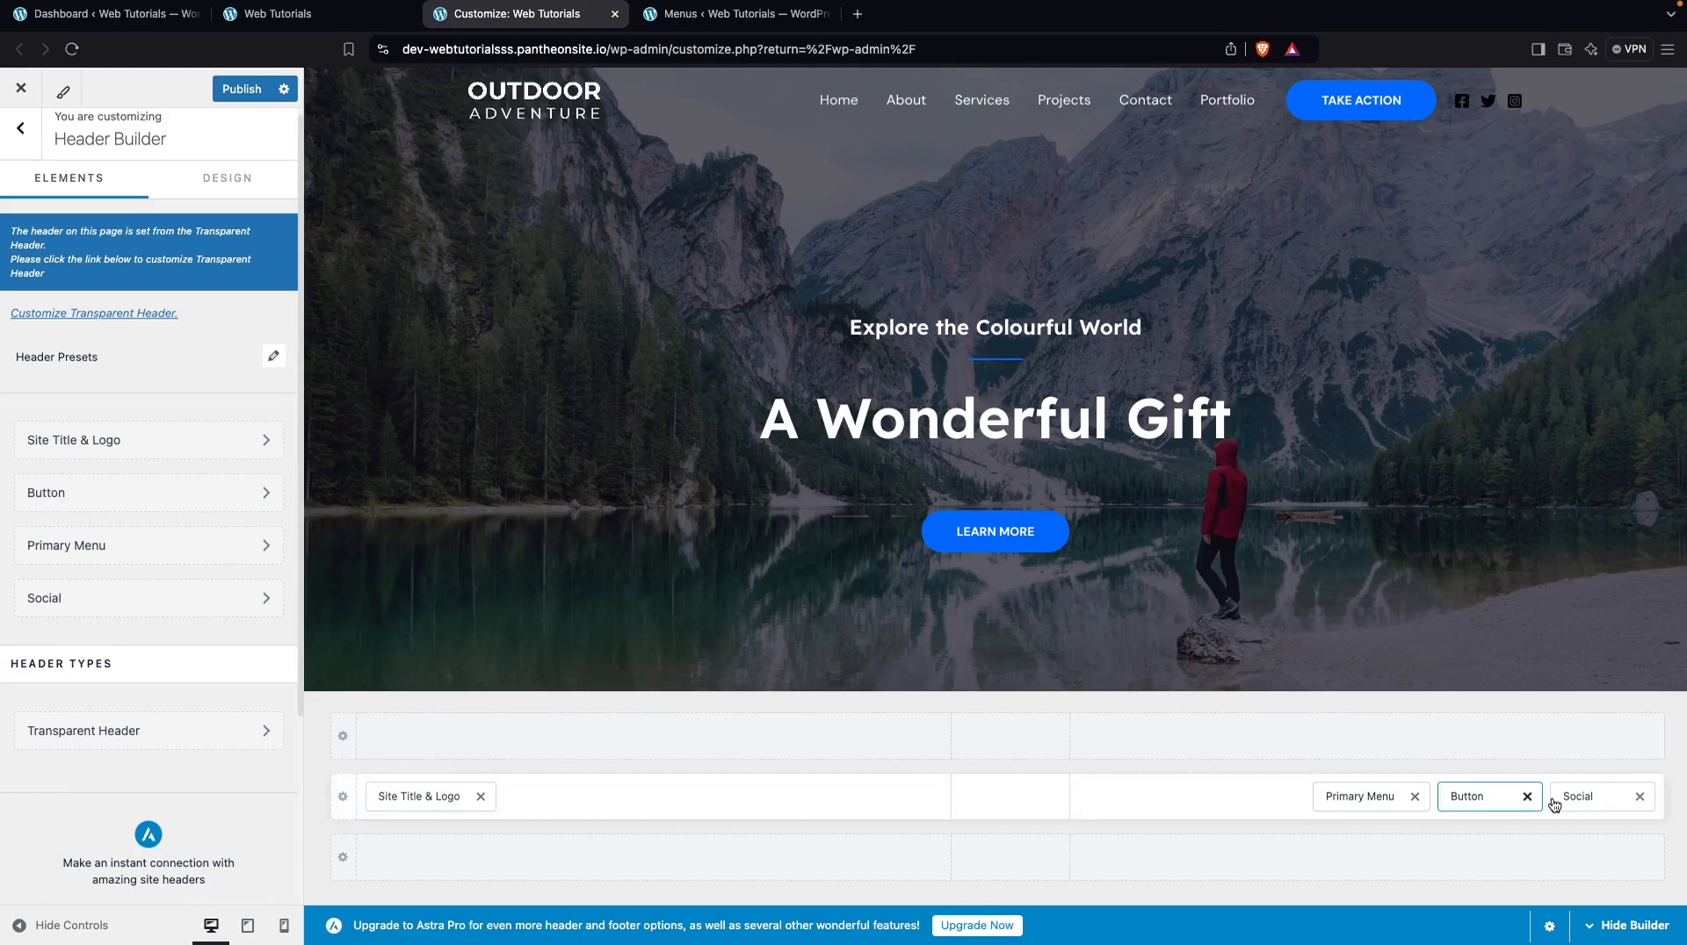
{"action": "left_click", "coordinate": [1639, 797]}
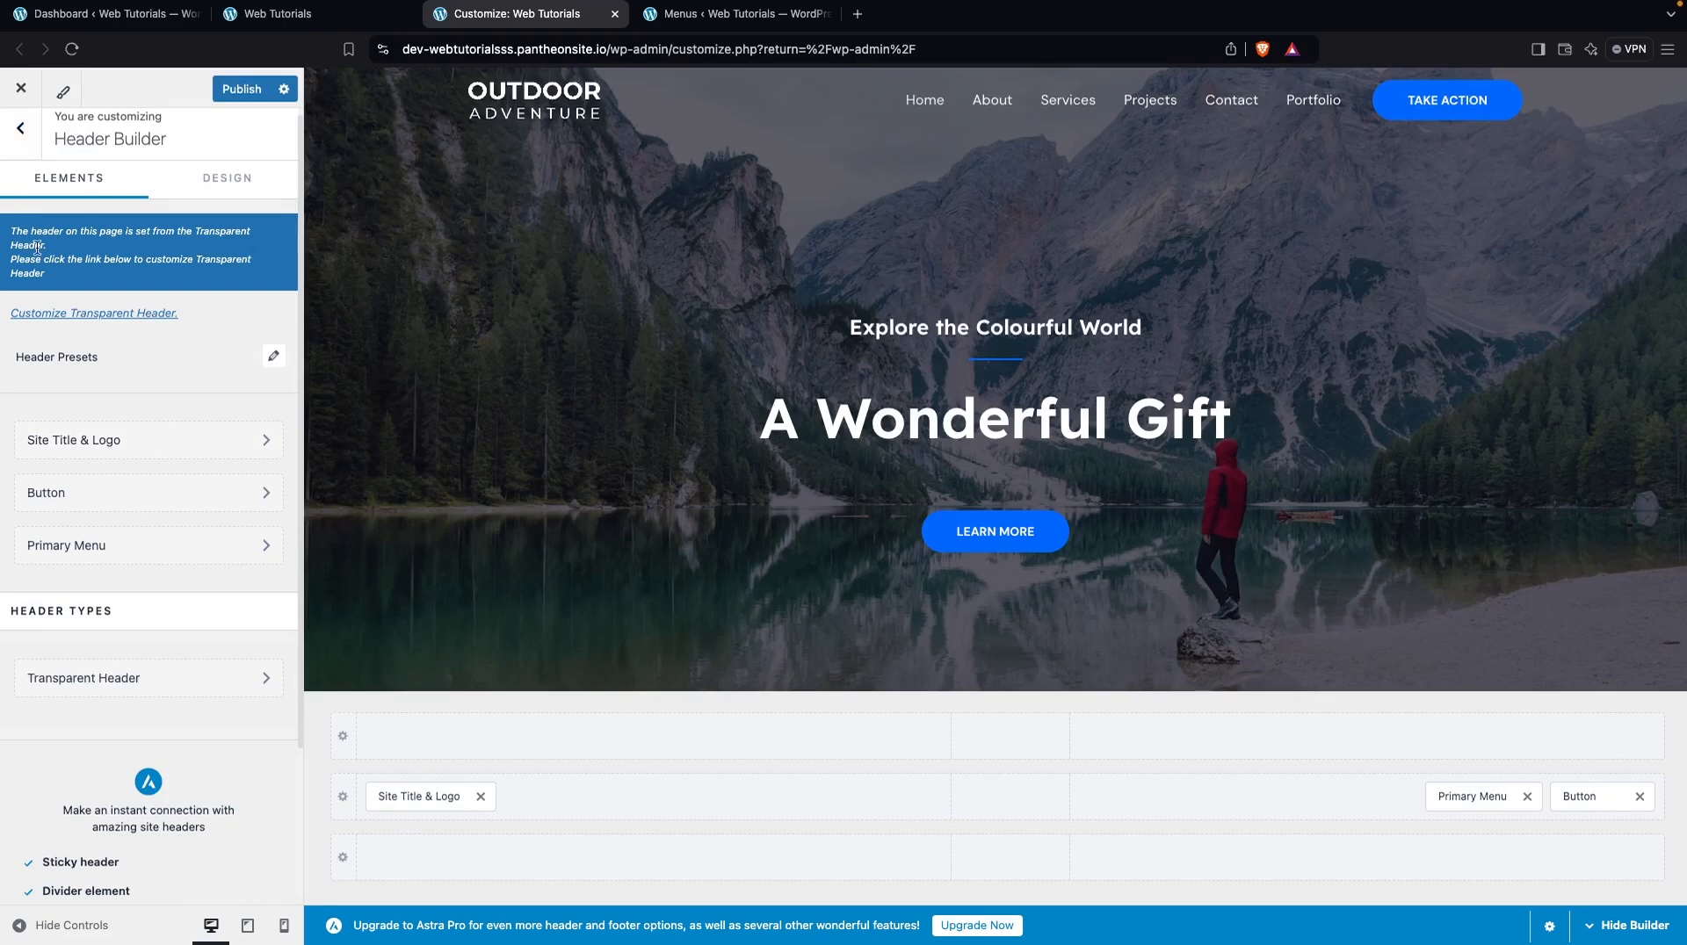
Open the Footer Builder and examine its Widget 1 content, the blocks that can be added to it, and the Copyright settings
{"action": "left_click", "coordinate": [20, 147]}
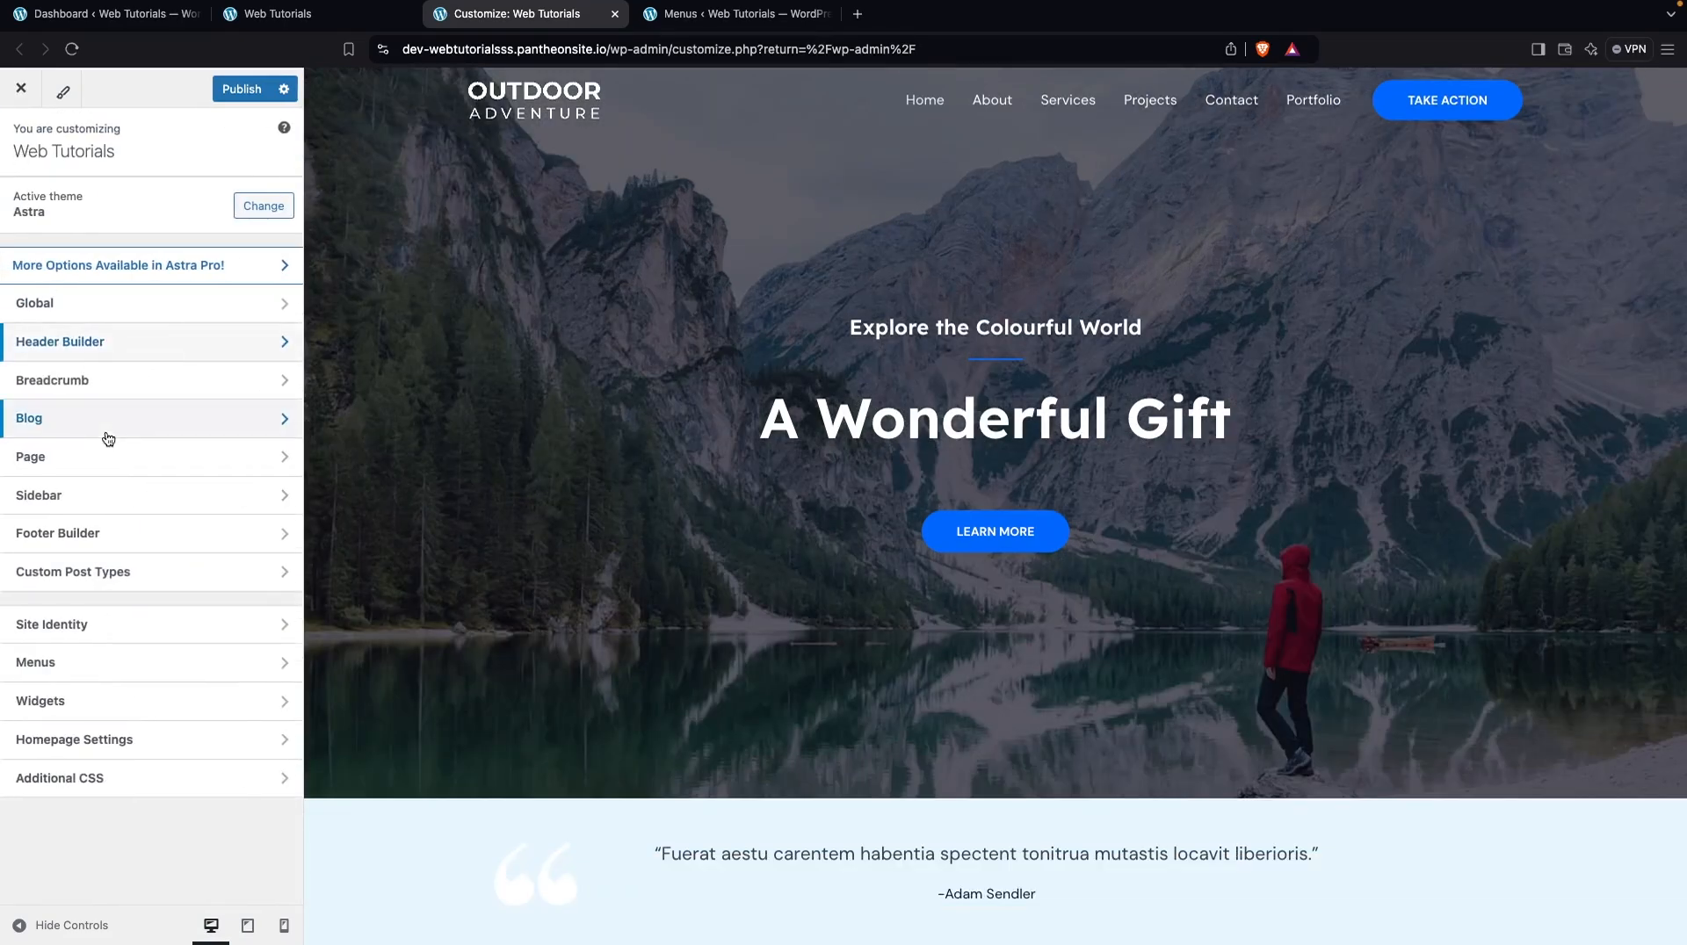
{"action": "left_click", "coordinate": [119, 543]}
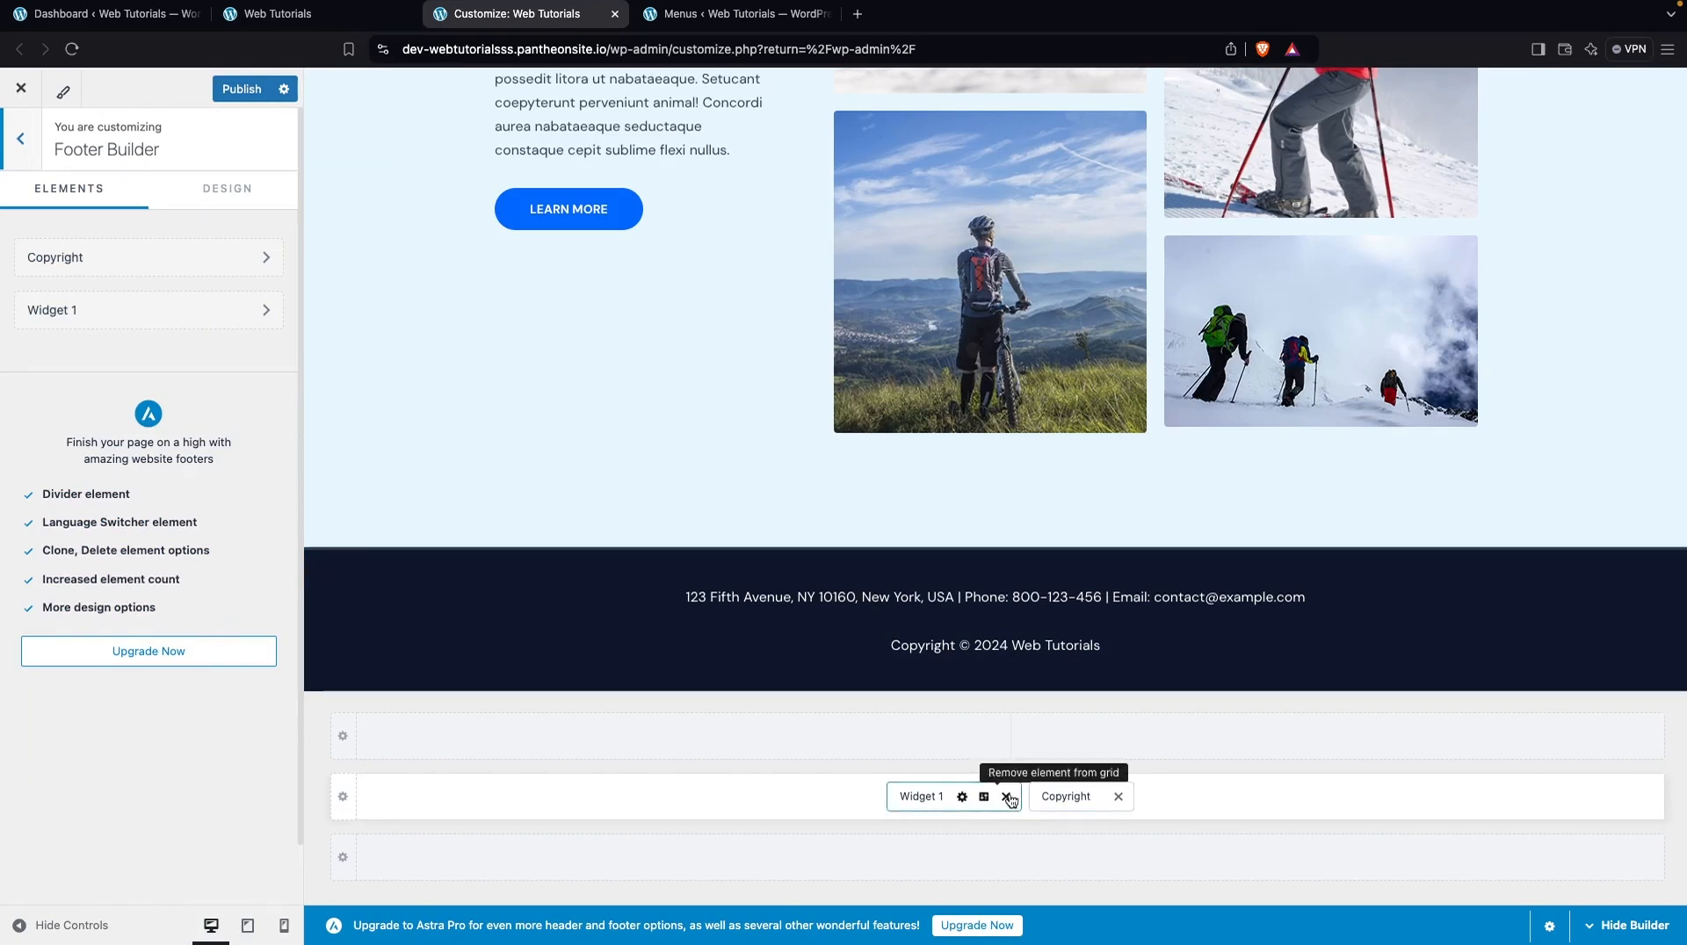
{"action": "left_click", "coordinate": [921, 797]}
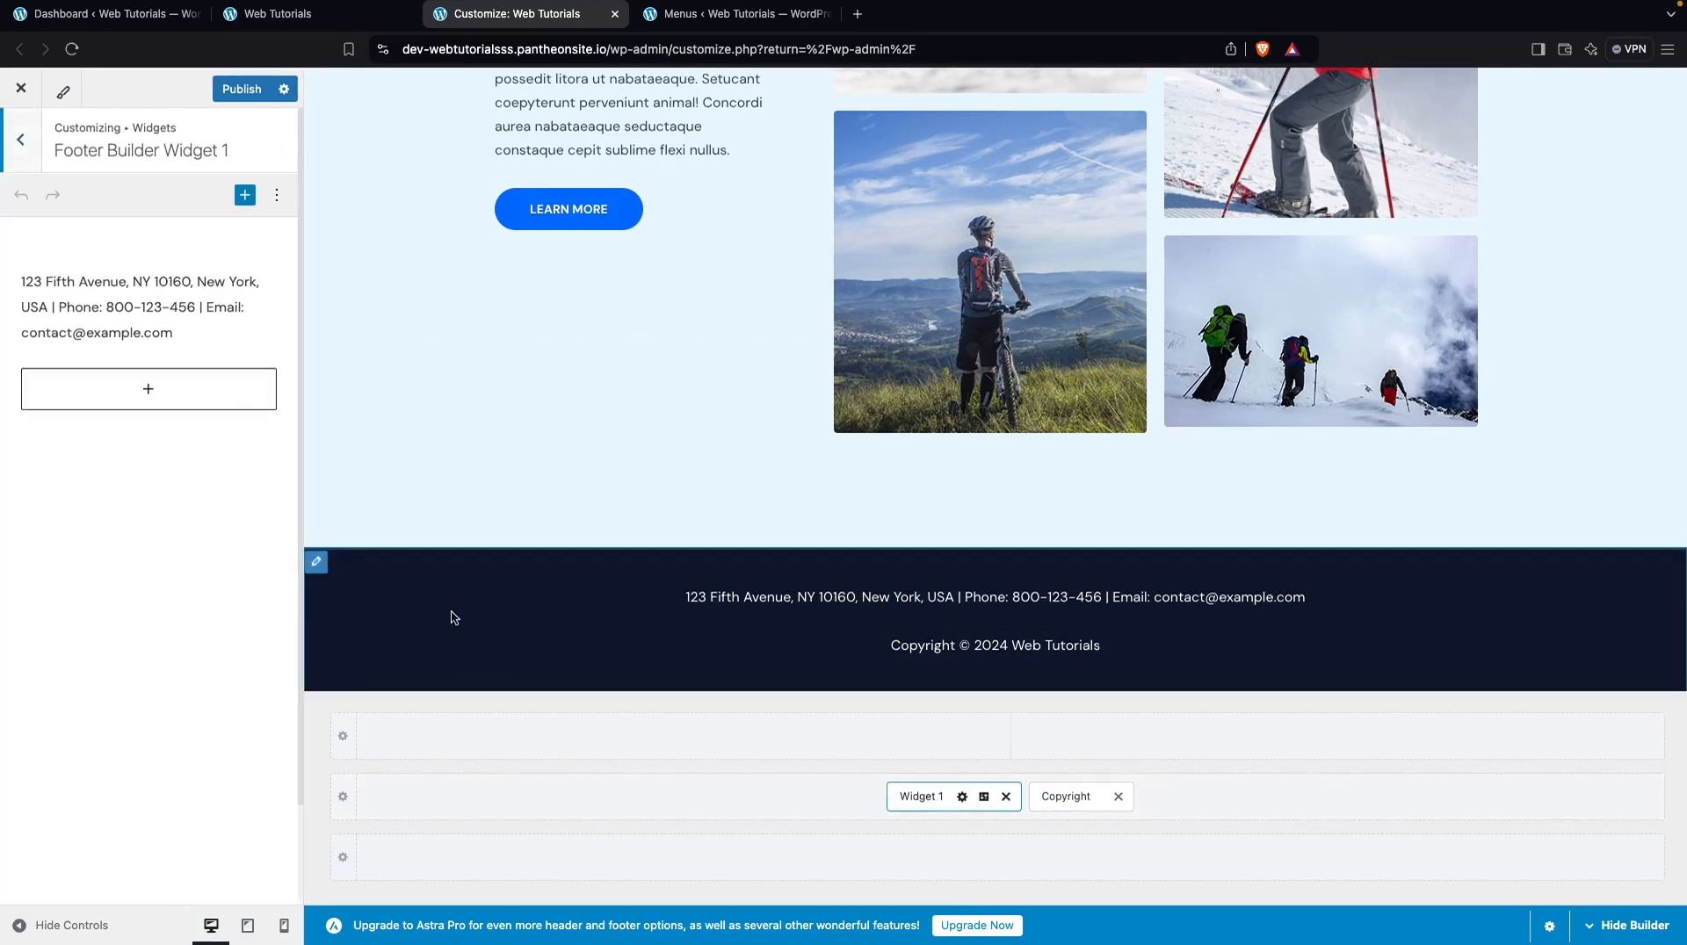
{"action": "left_click", "coordinate": [169, 332]}
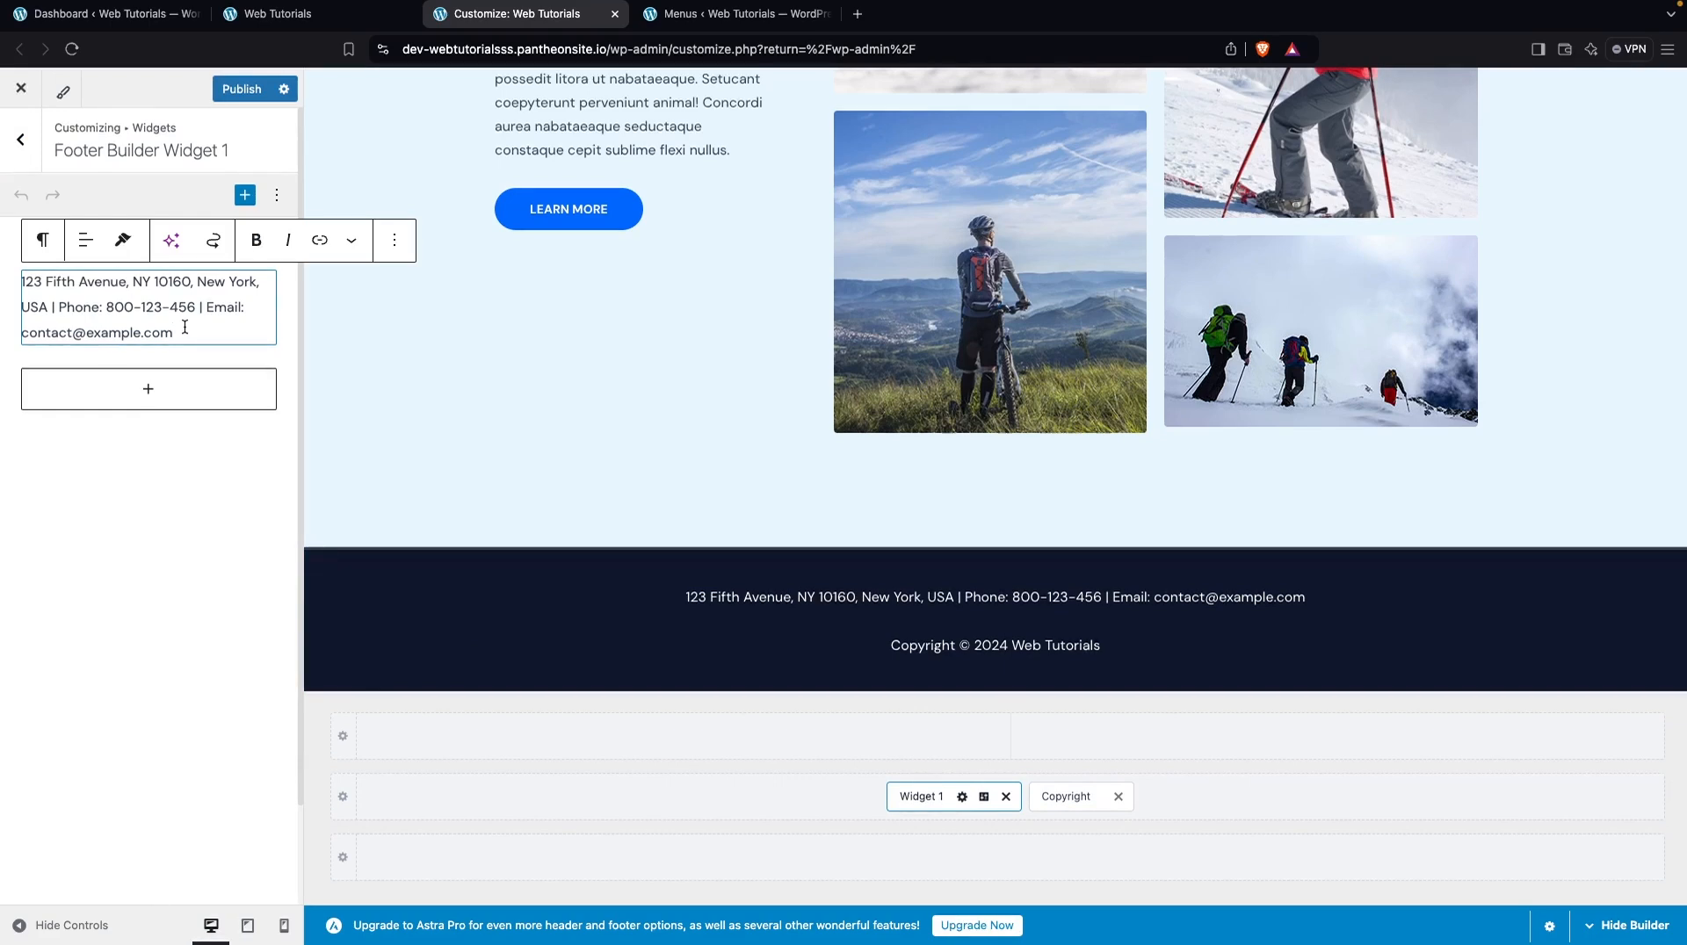
{"action": "left_click", "coordinate": [180, 388]}
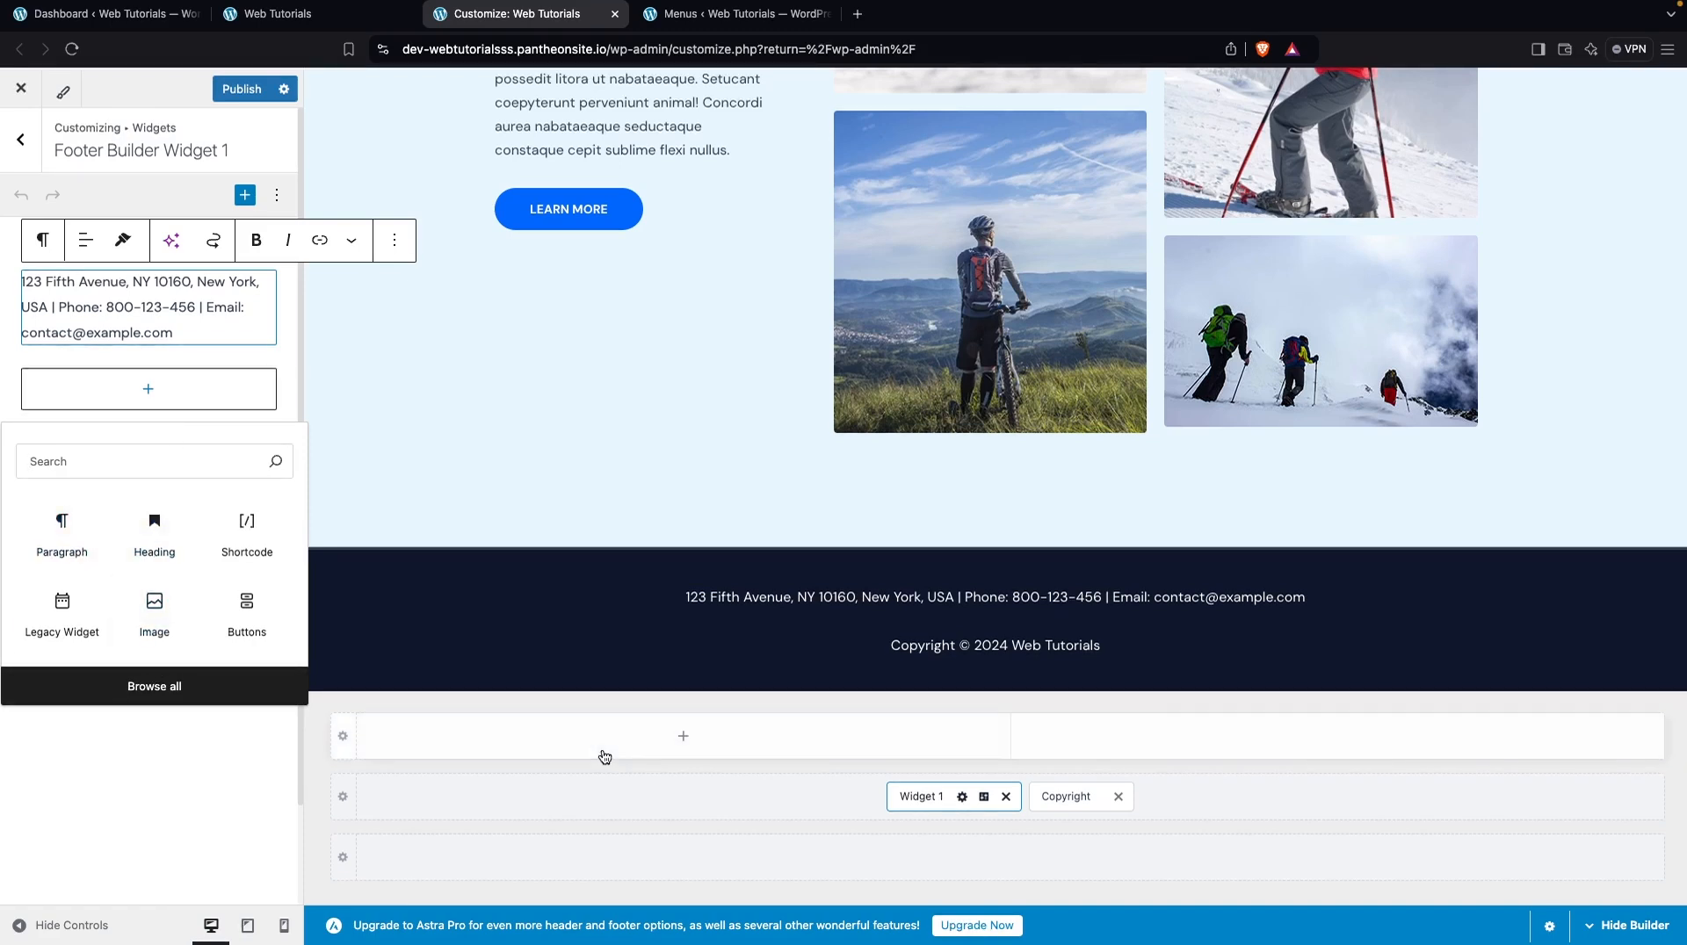
{"action": "left_click", "coordinate": [1081, 797]}
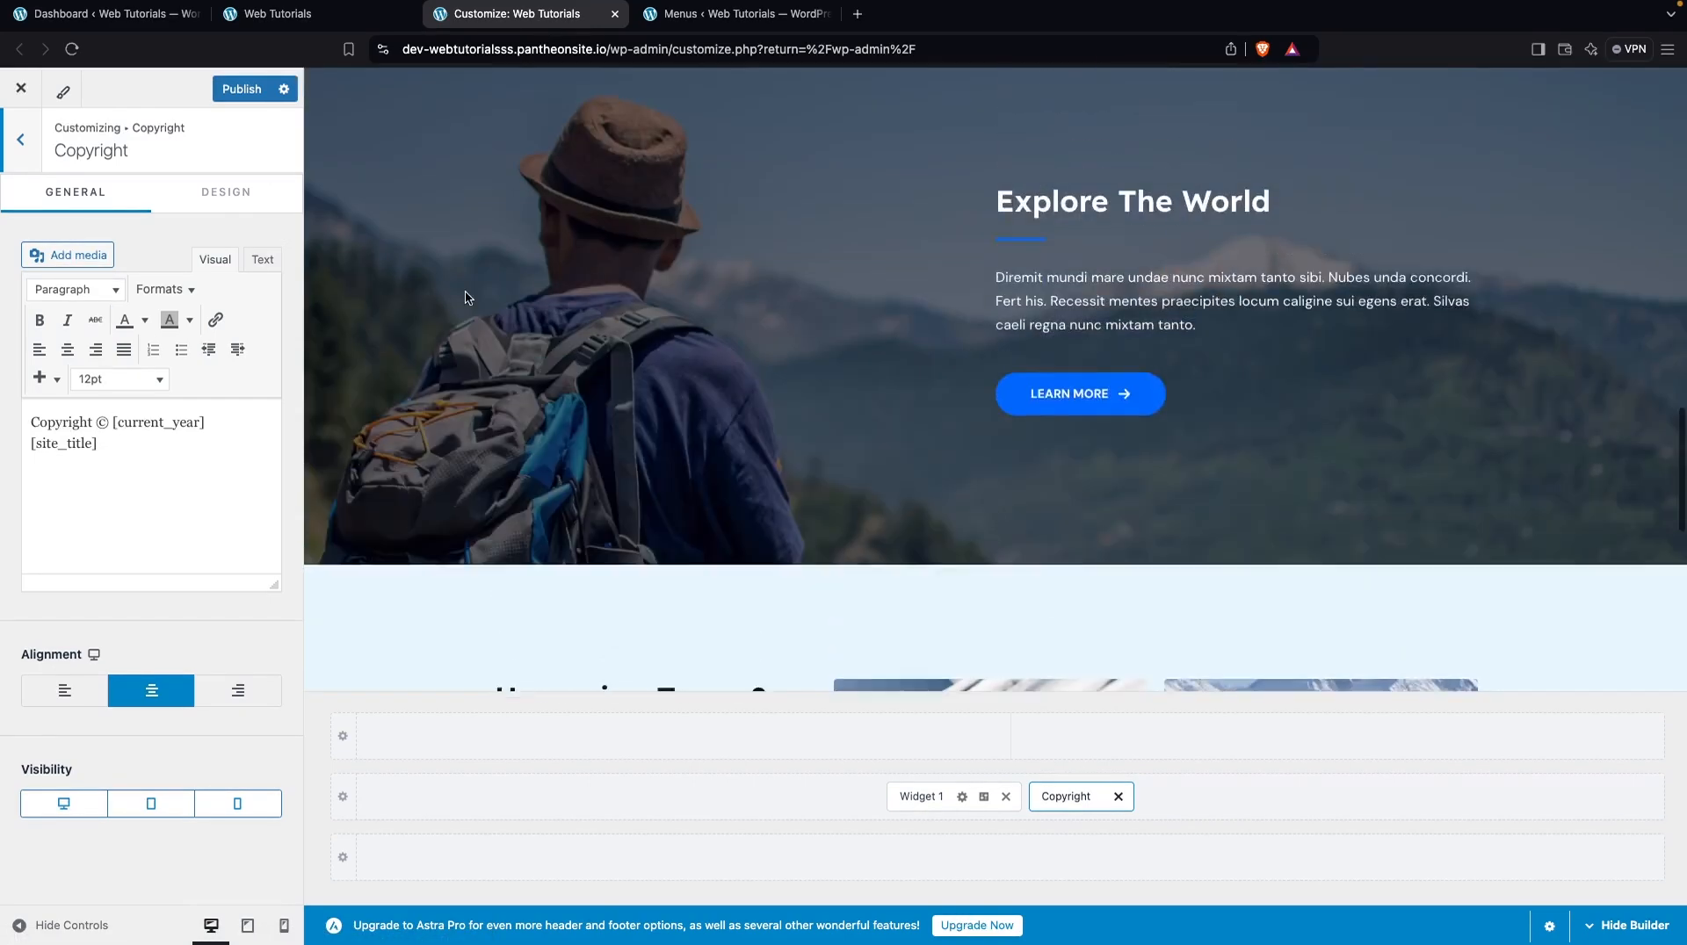
{"action": "scroll", "coordinate": [465, 299], "scroll_direction": "up", "scroll_amount": 9}
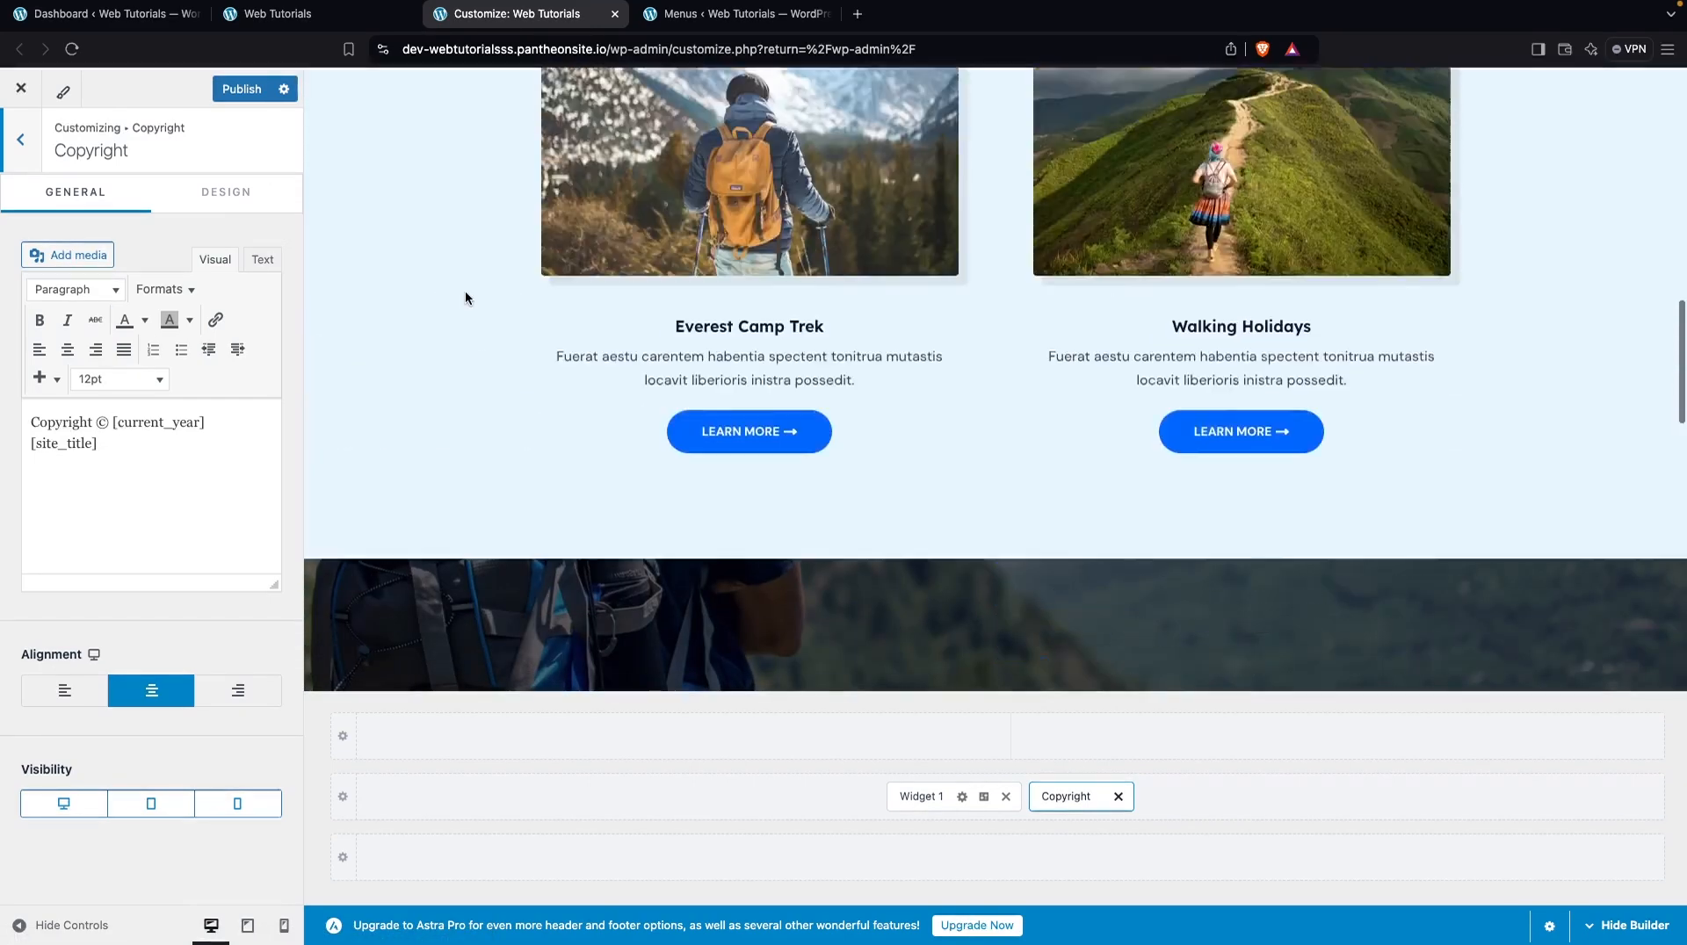
{"action": "scroll", "coordinate": [947, 199], "scroll_direction": "up", "scroll_amount": 4}
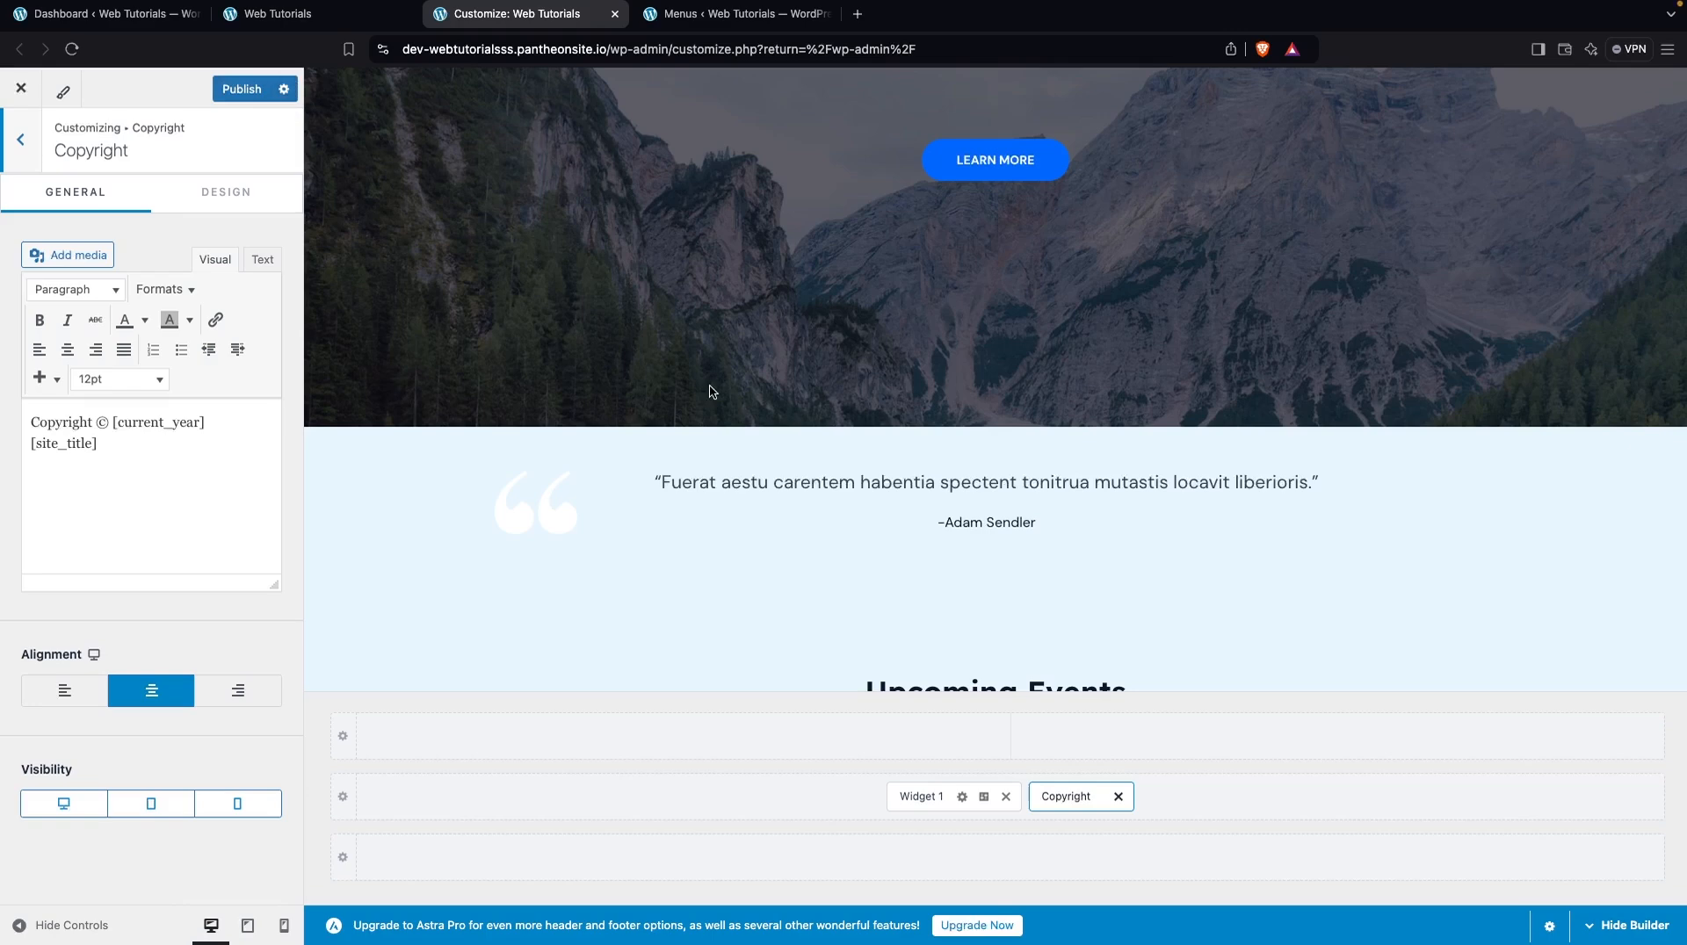
Return to the dashboard's list of all pages and view both the Home Page and the Home front page on the live site
{"action": "left_click", "coordinate": [103, 14]}
{"action": "mouse_move", "coordinate": [79, 313]}
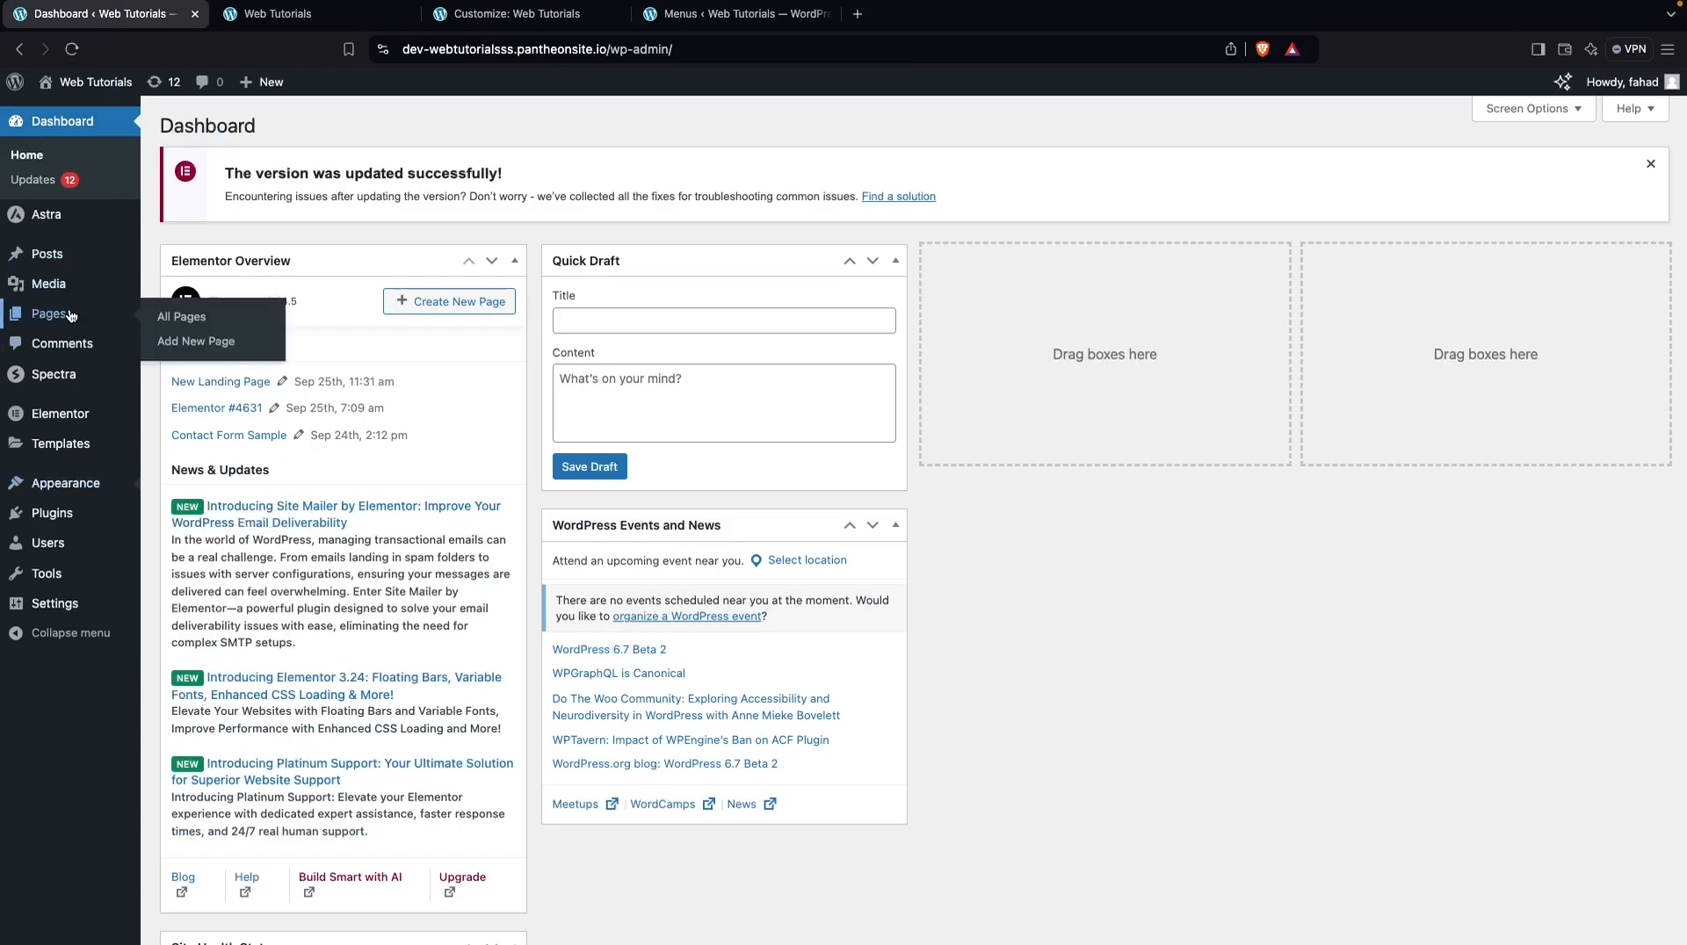
{"action": "left_click", "coordinate": [196, 324]}
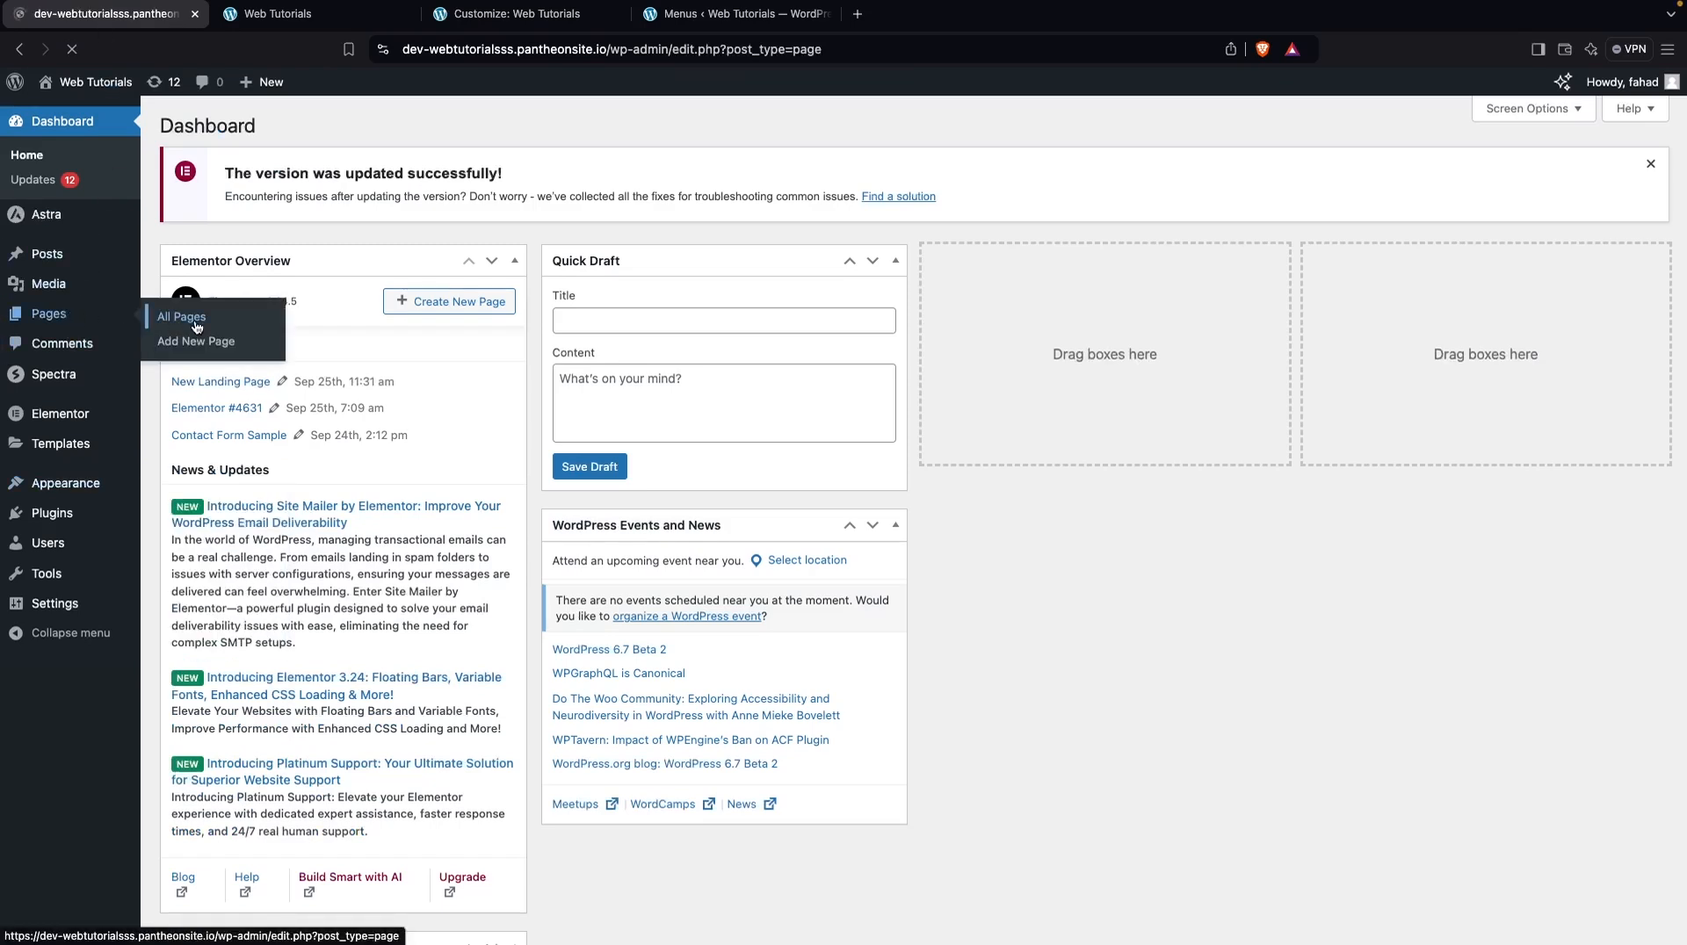
{"action": "scroll", "coordinate": [363, 407], "scroll_direction": "down", "scroll_amount": 5}
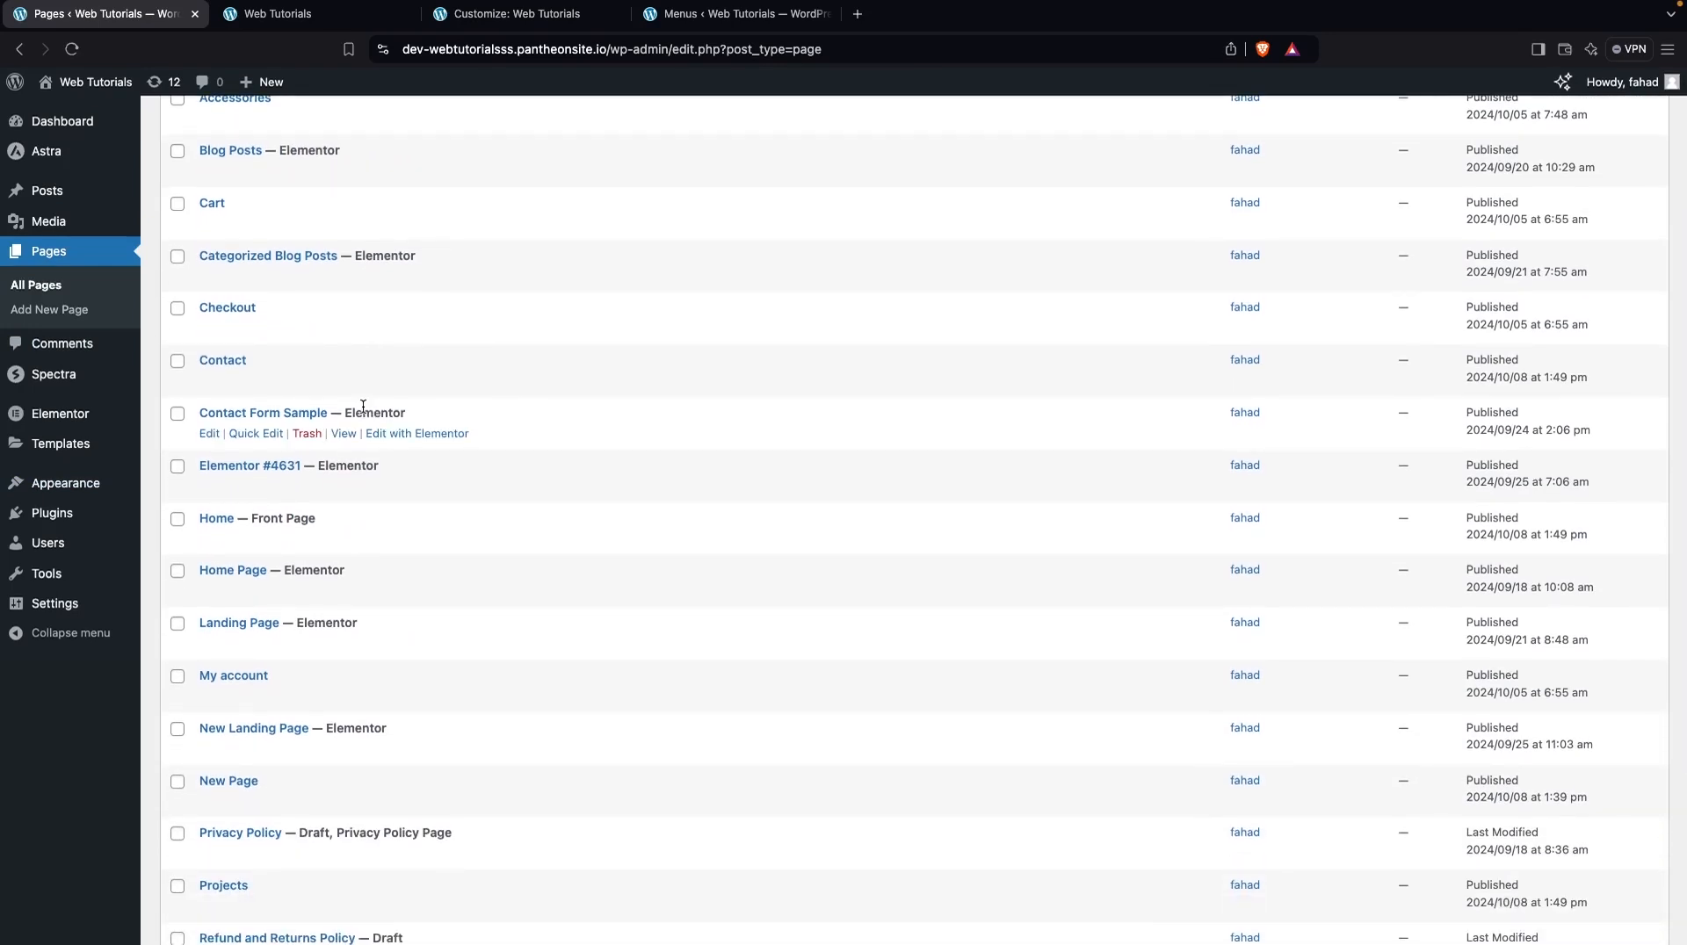
{"action": "scroll", "coordinate": [363, 407], "scroll_direction": "down", "scroll_amount": 1}
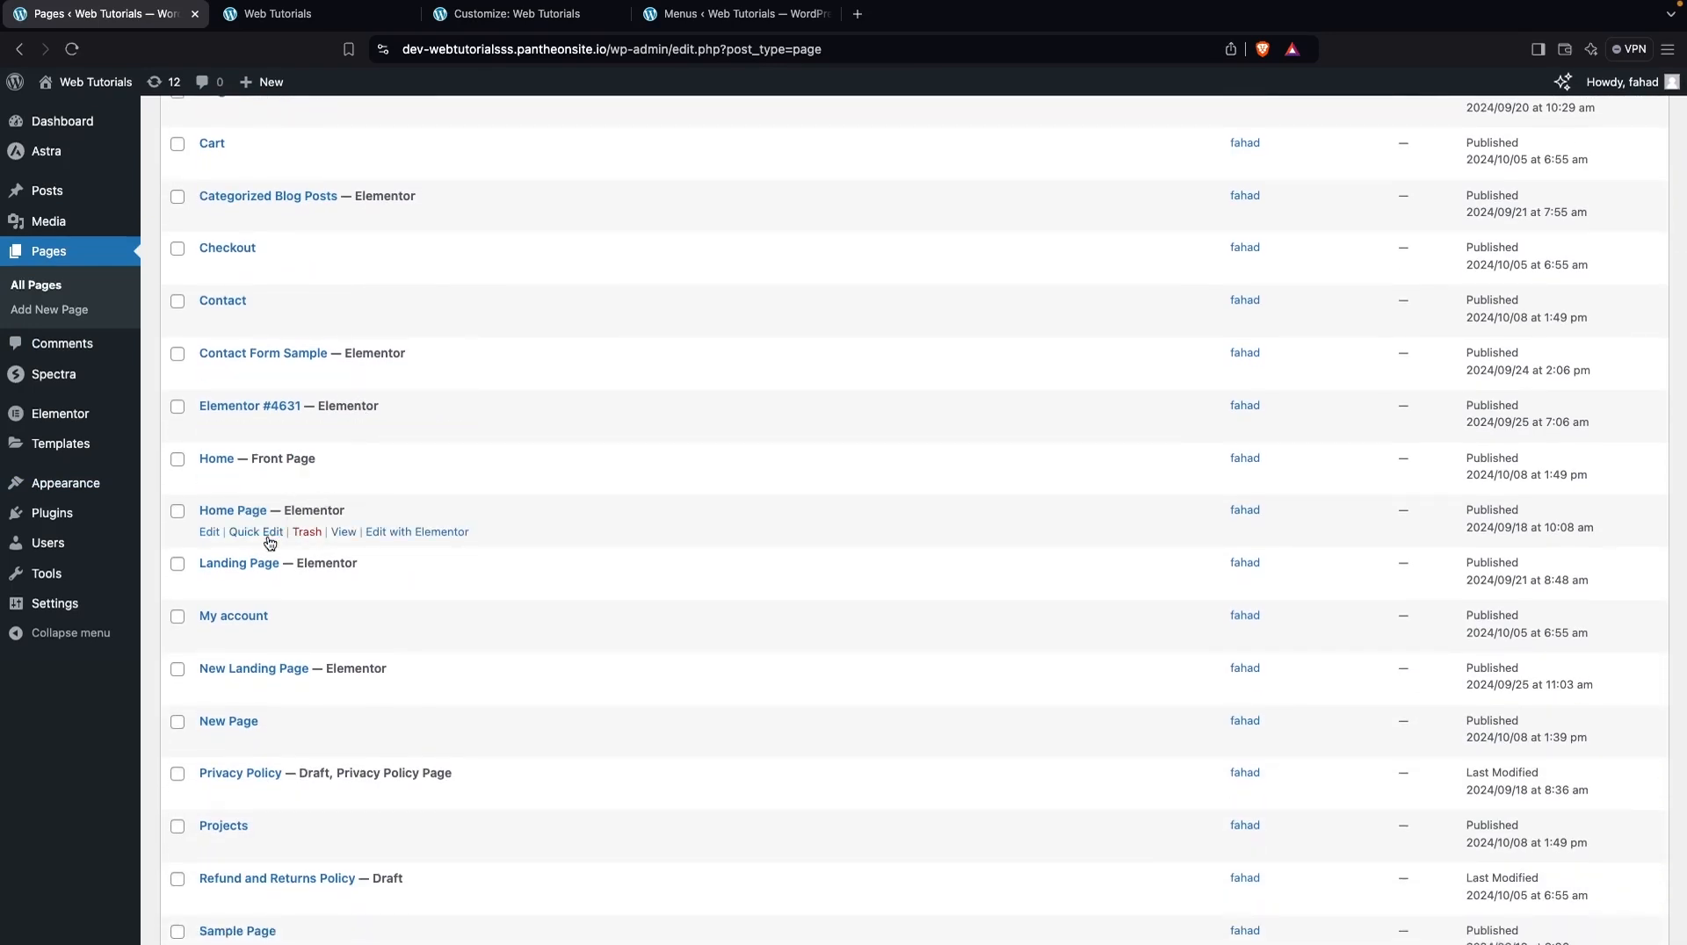
{"action": "left_click", "coordinate": [343, 533]}
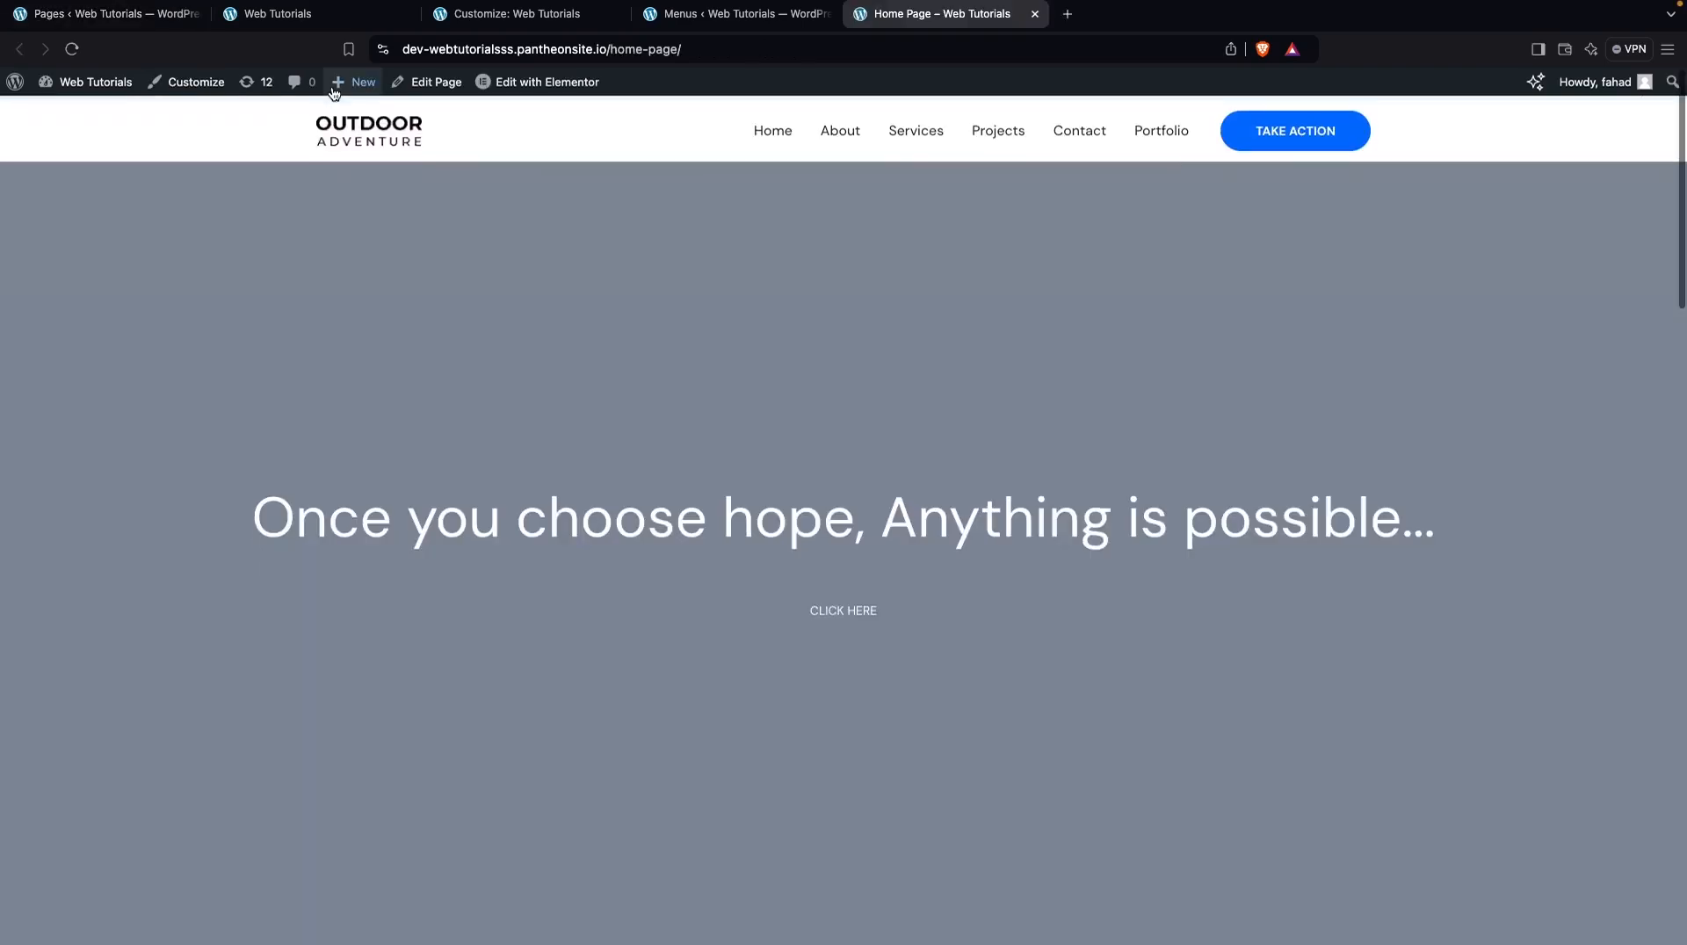
{"action": "left_click", "coordinate": [146, 20]}
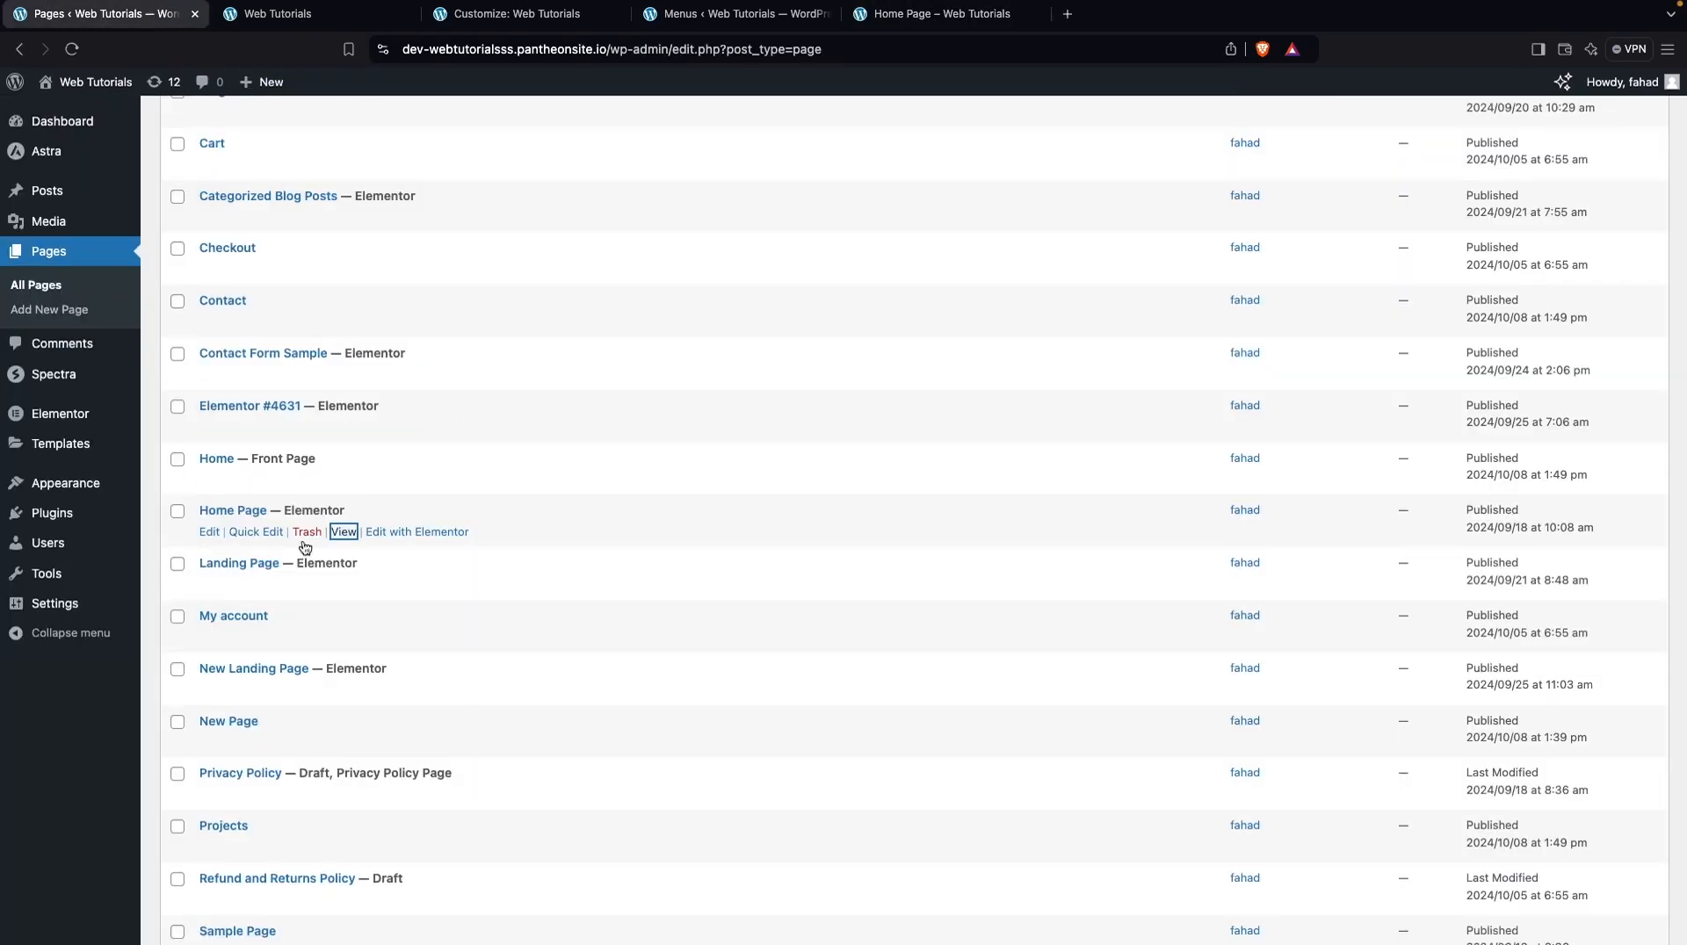
{"action": "left_click", "coordinate": [343, 479]}
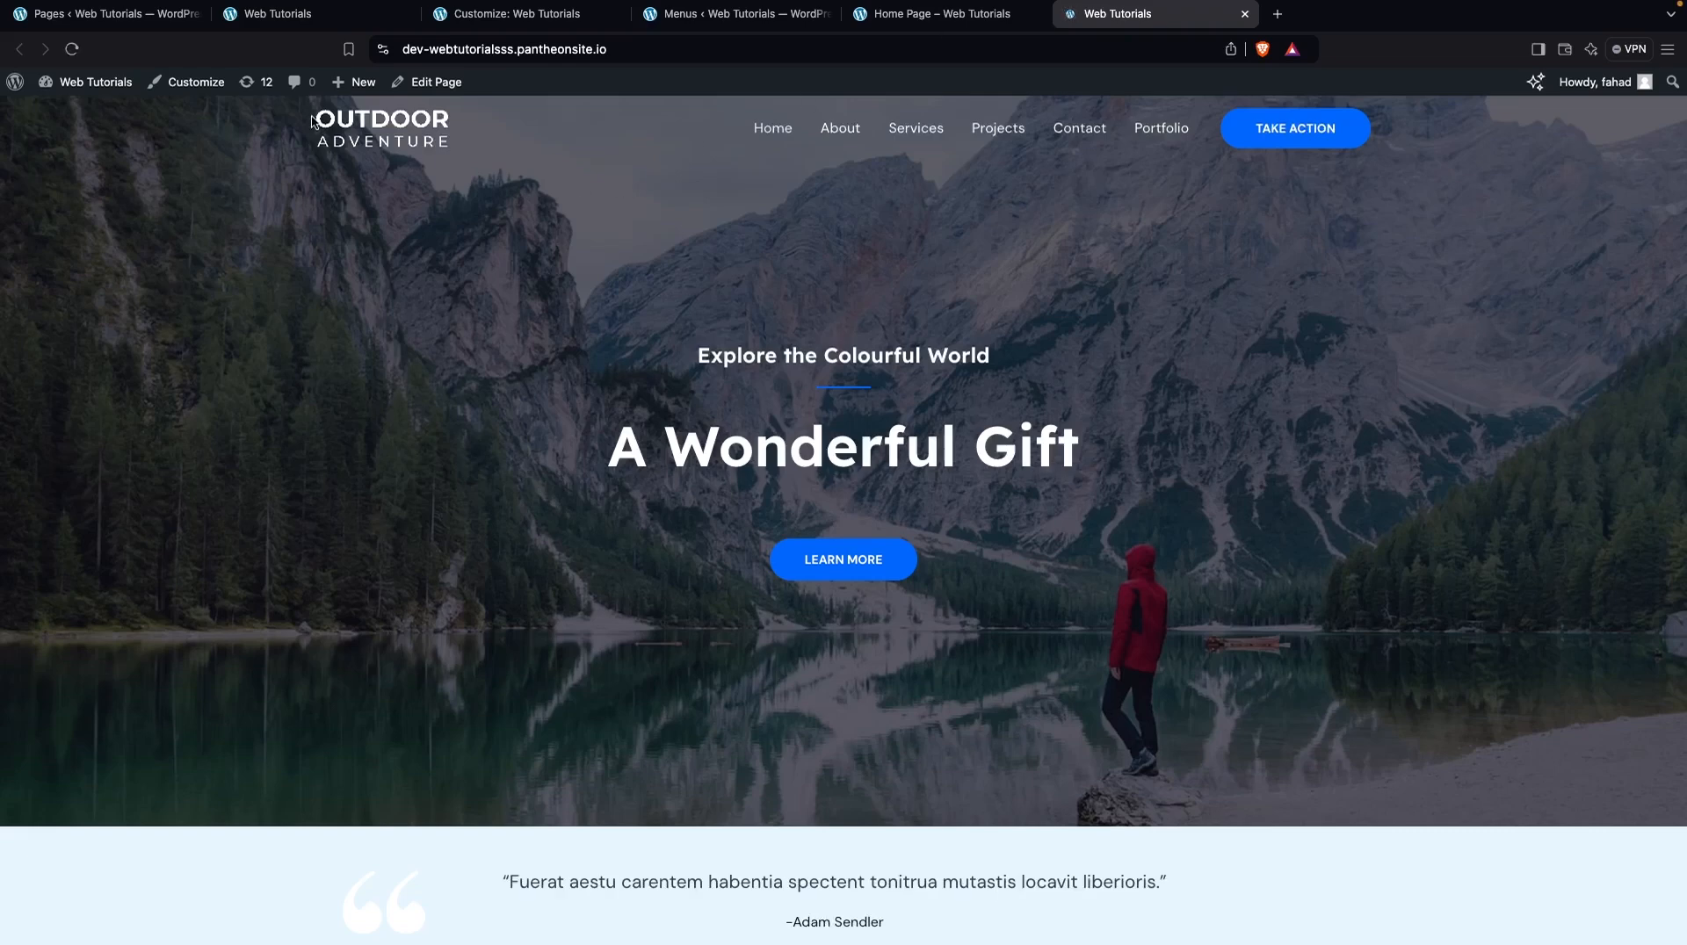
{"action": "left_click", "coordinate": [167, 24]}
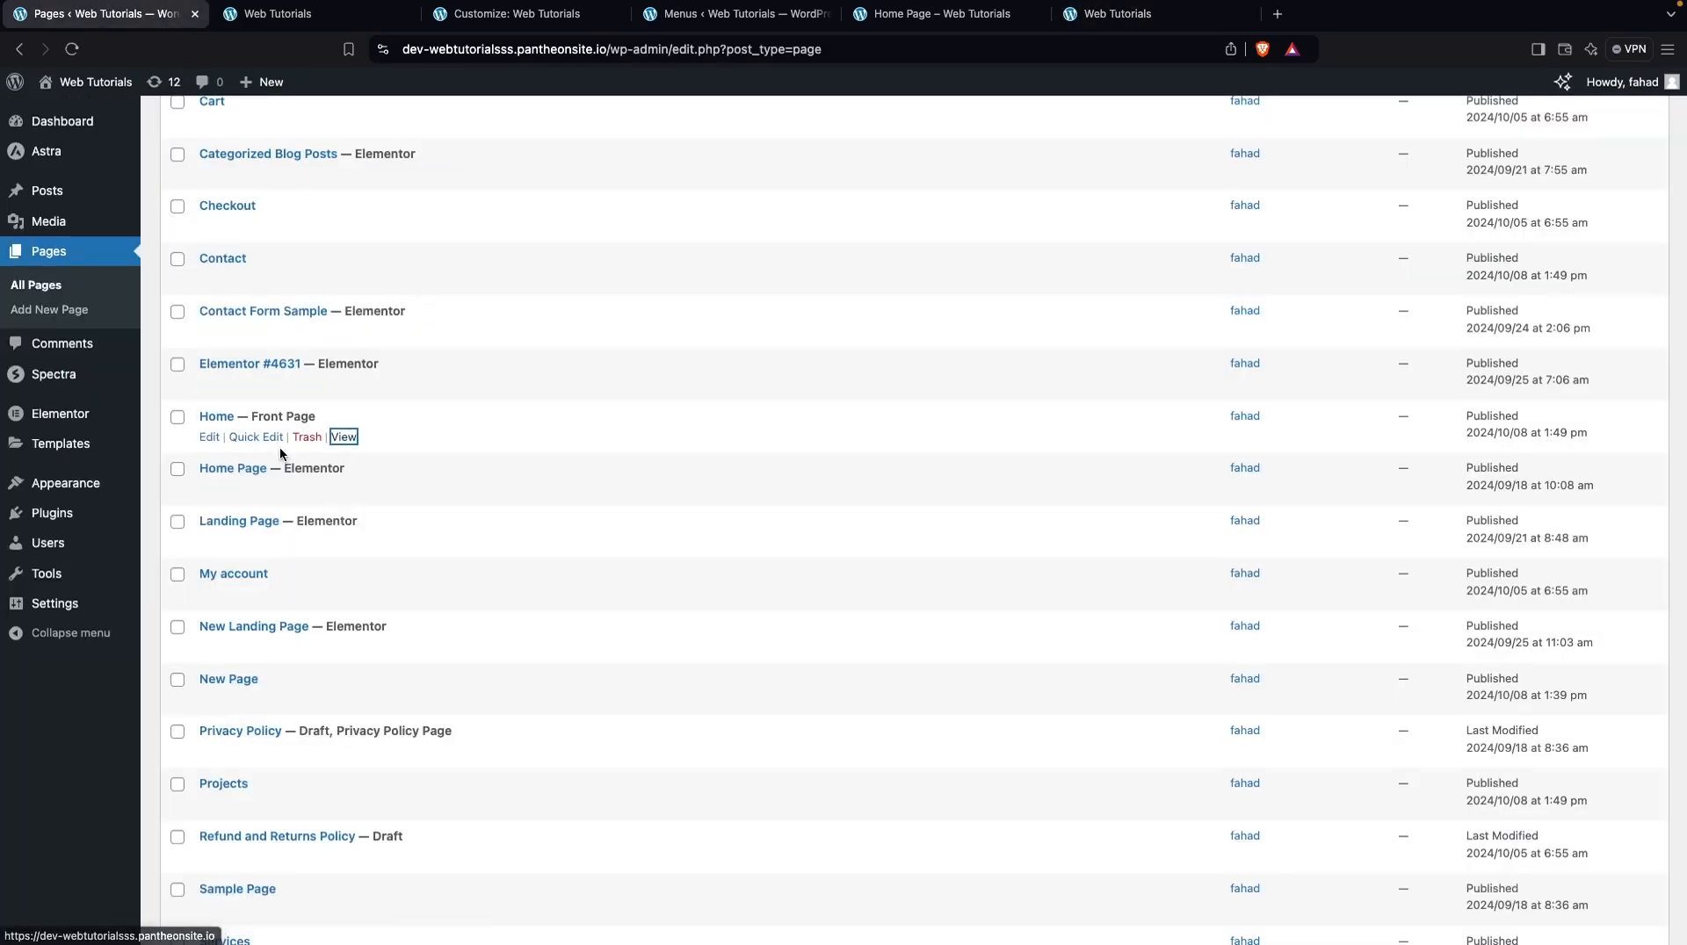
Open the Home front page for editing with Elementor and inspect the content settings of the "A Wonderful Gift" heading and the Learn More button
{"action": "left_click", "coordinate": [209, 438]}
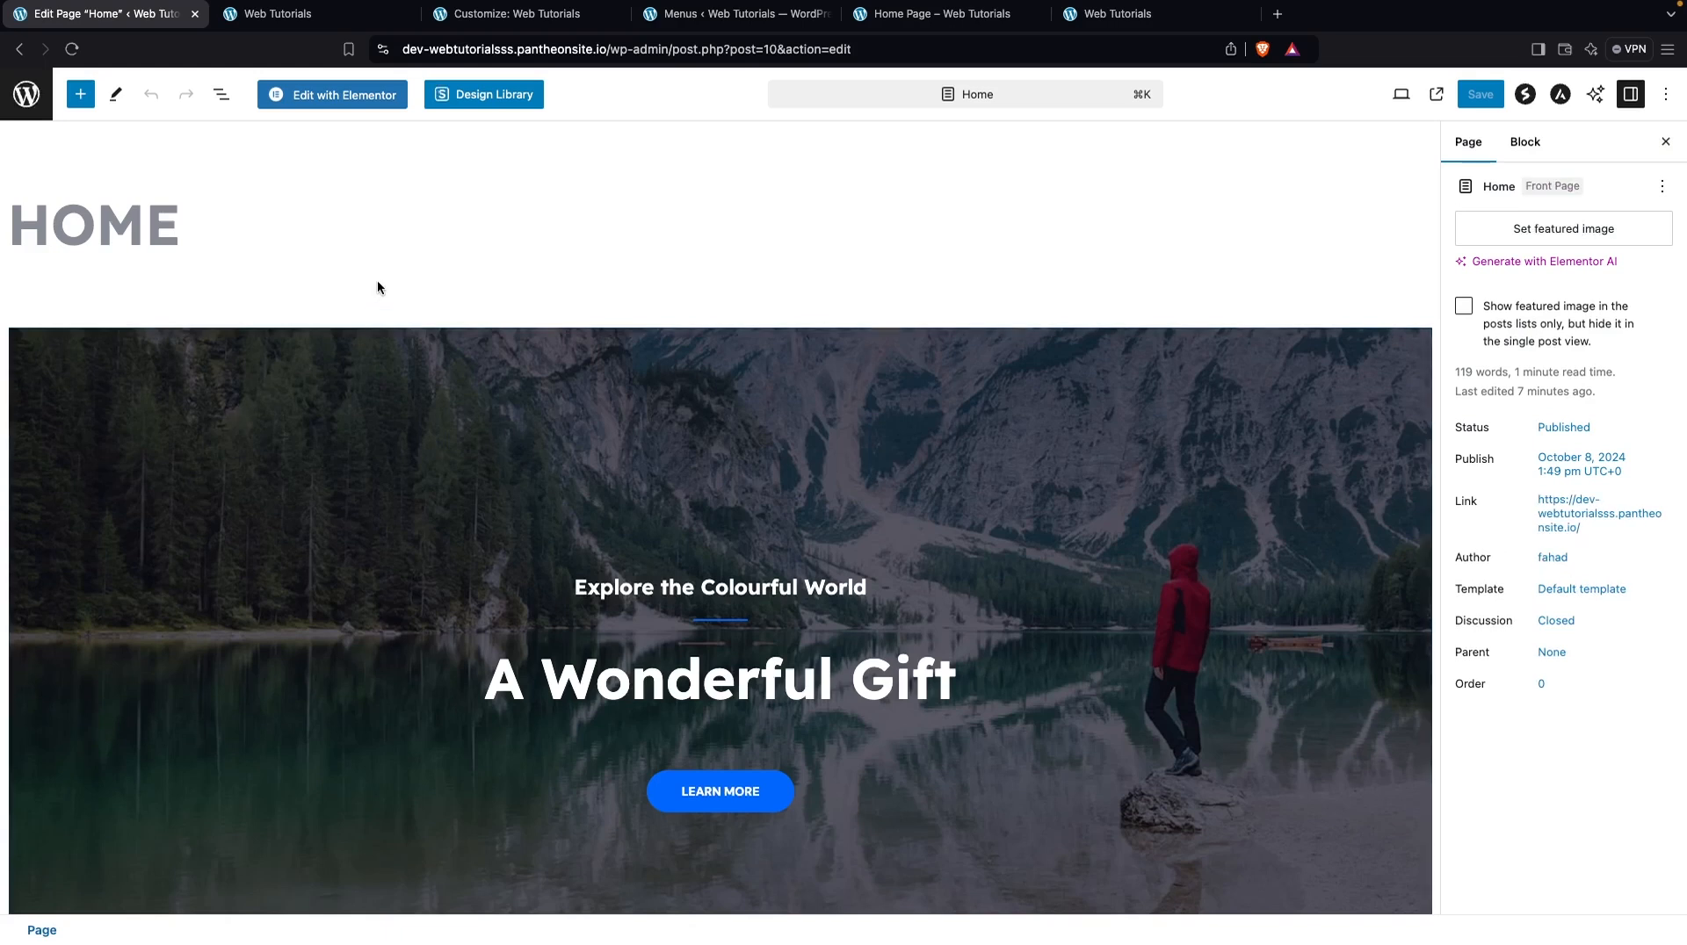
{"action": "left_click", "coordinate": [347, 107]}
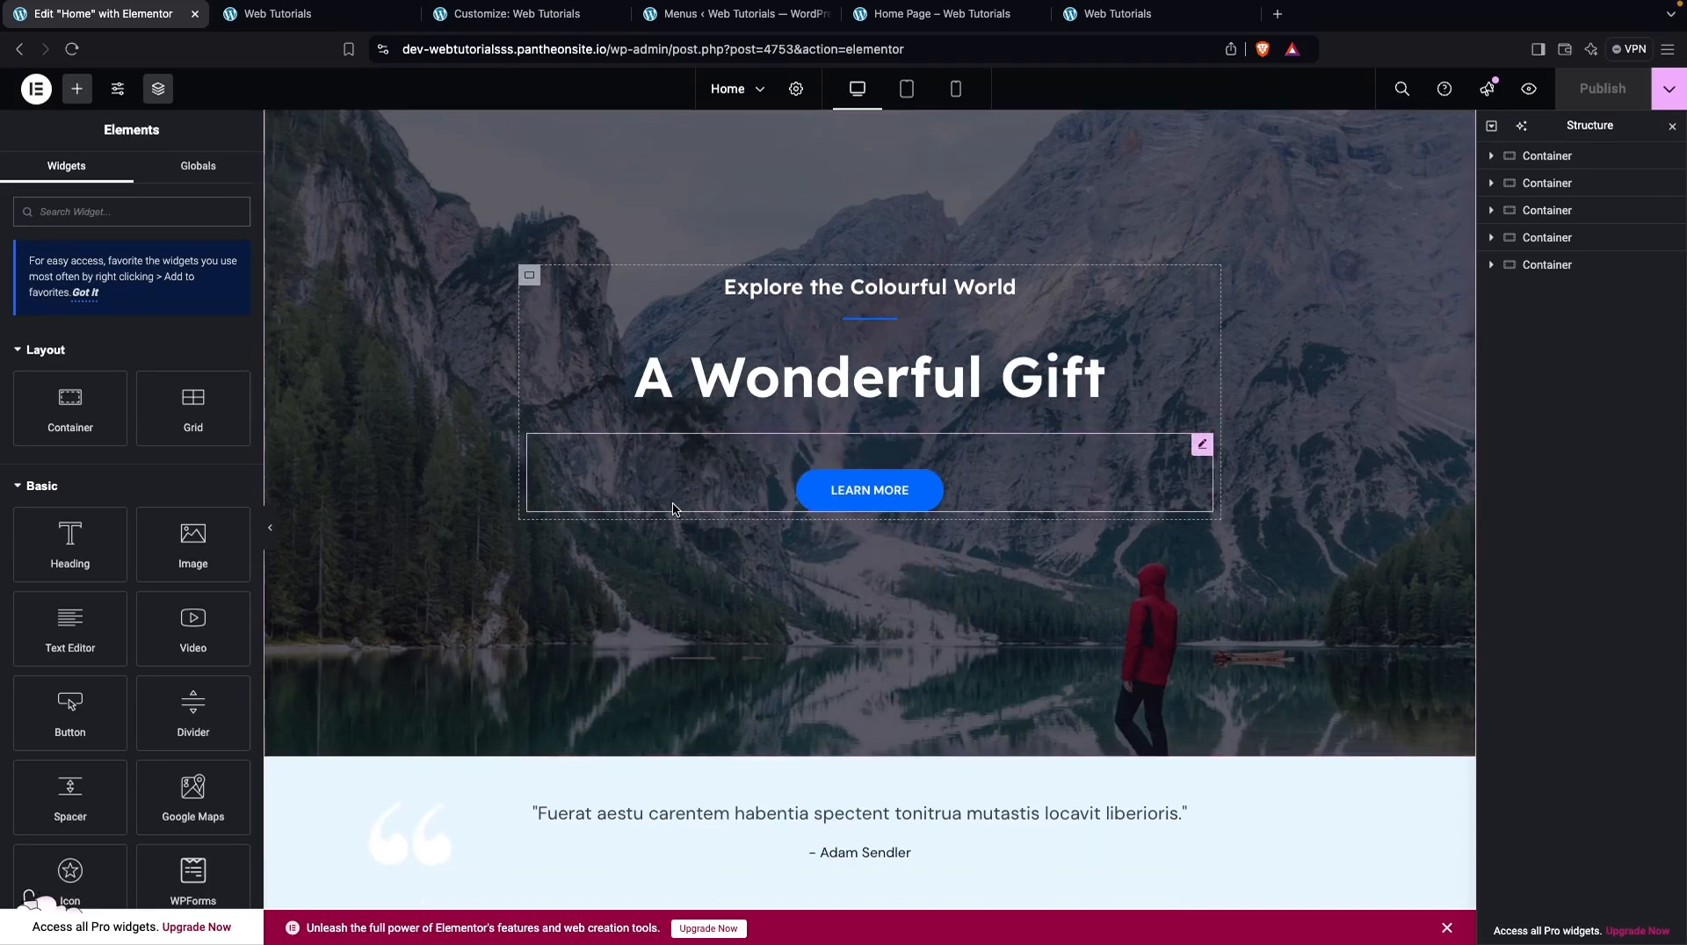
{"action": "left_click", "coordinate": [845, 388]}
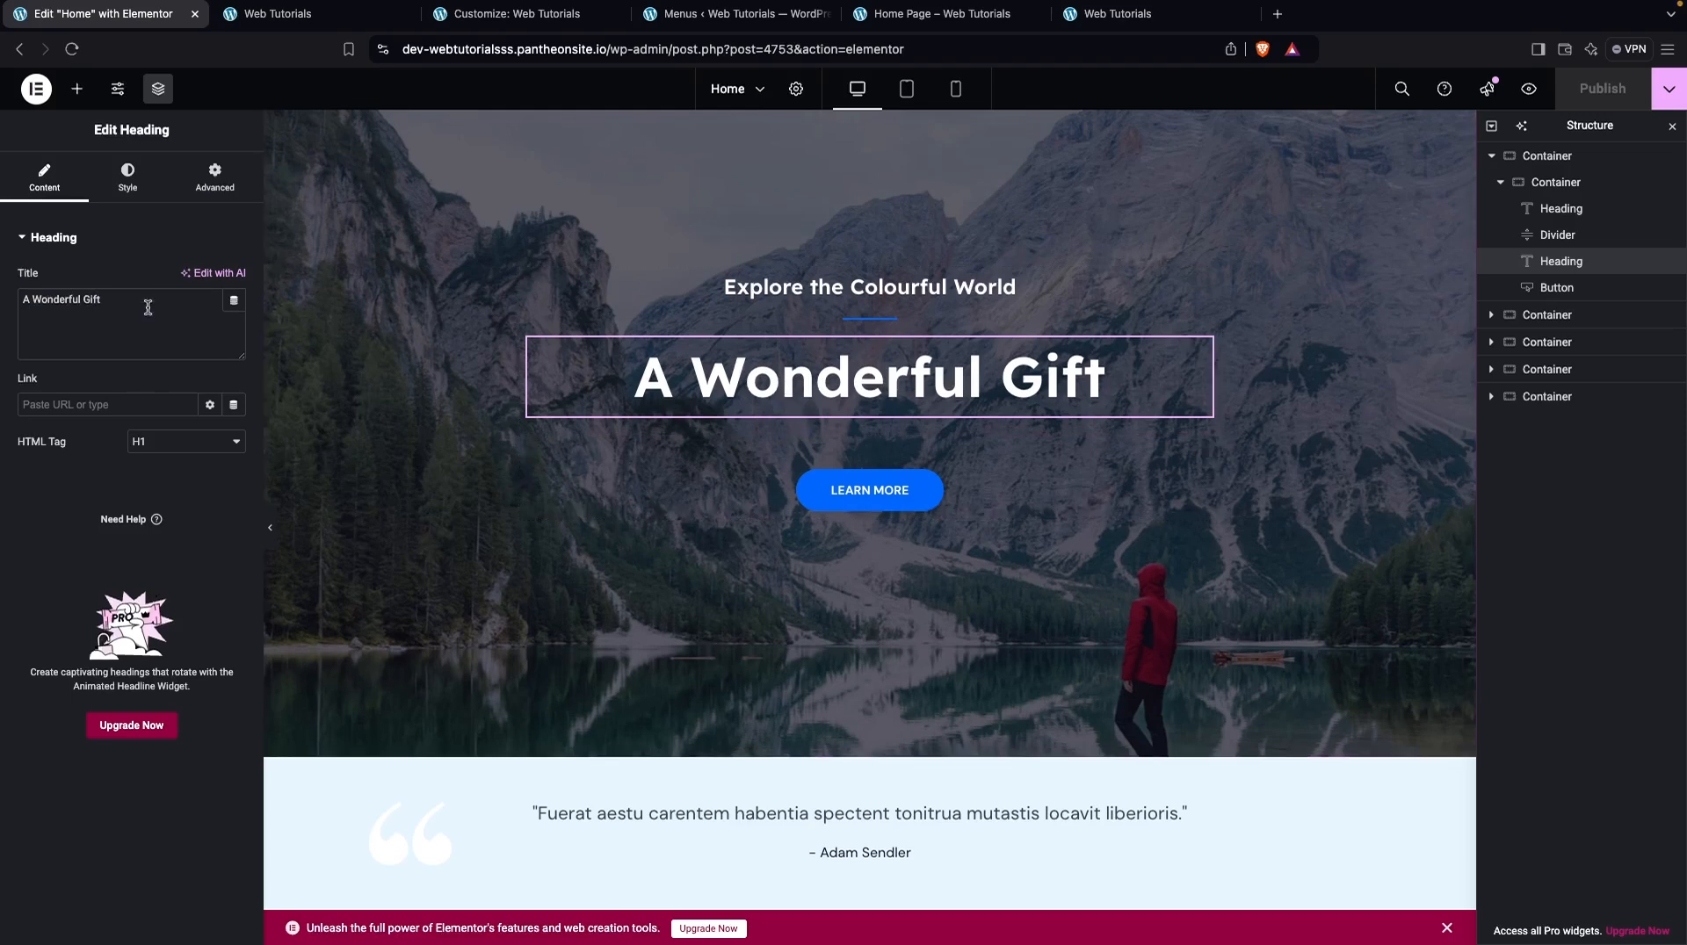
{"action": "triple_click", "coordinate": [111, 315]}
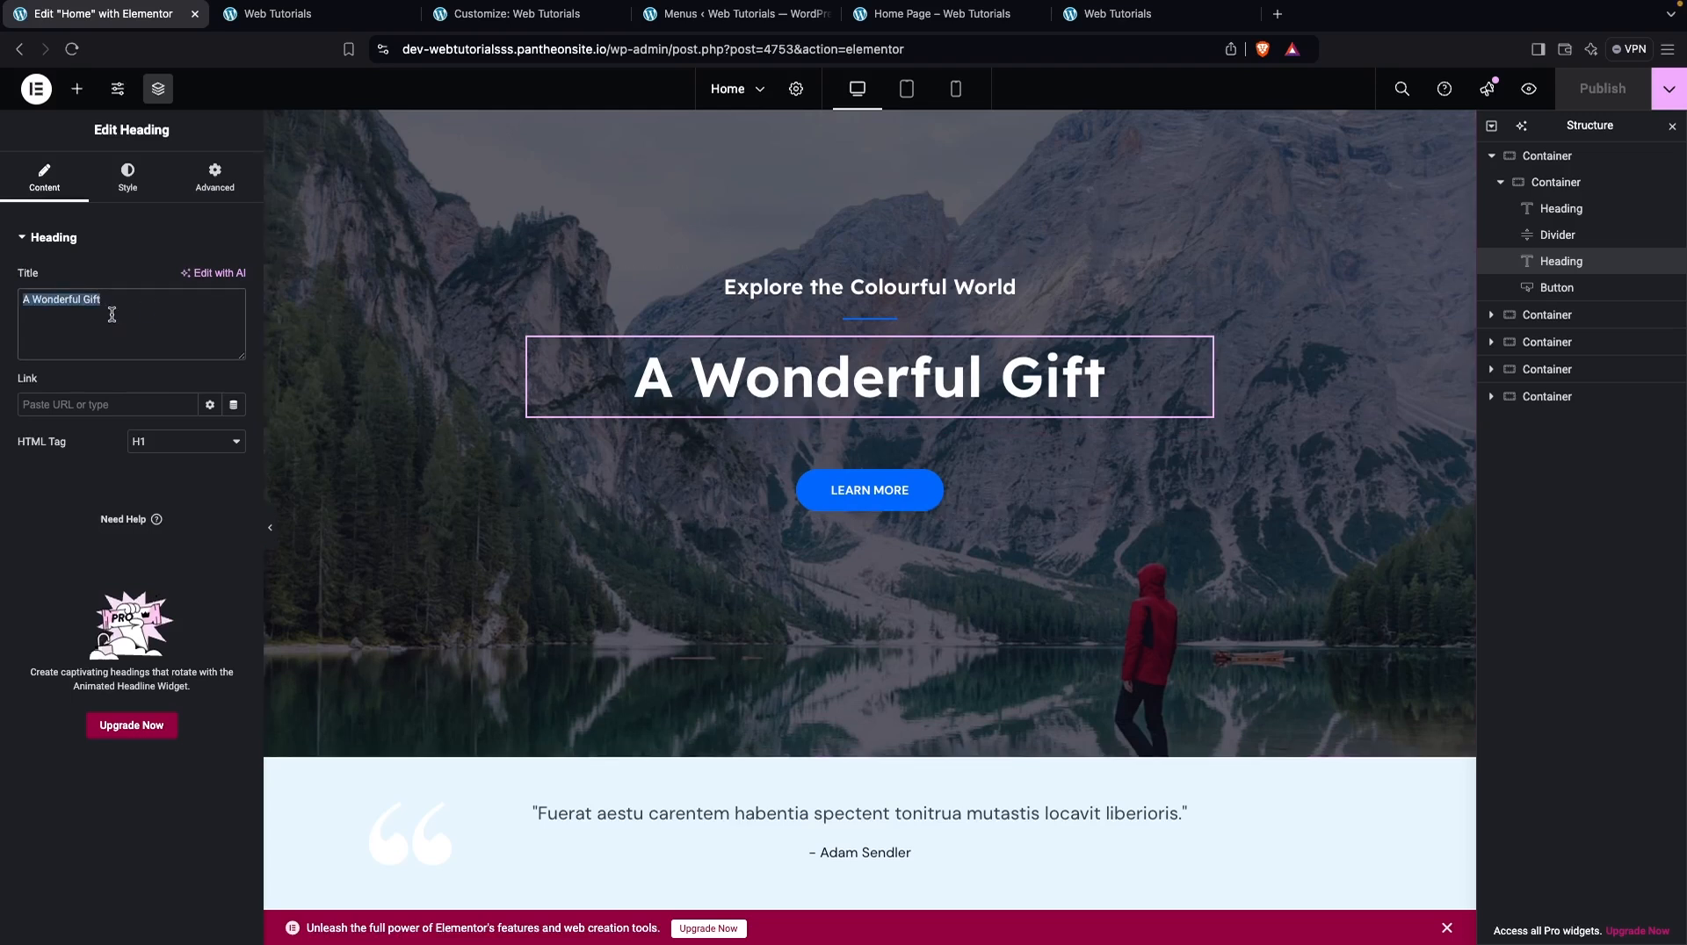
{"action": "left_click", "coordinate": [839, 489]}
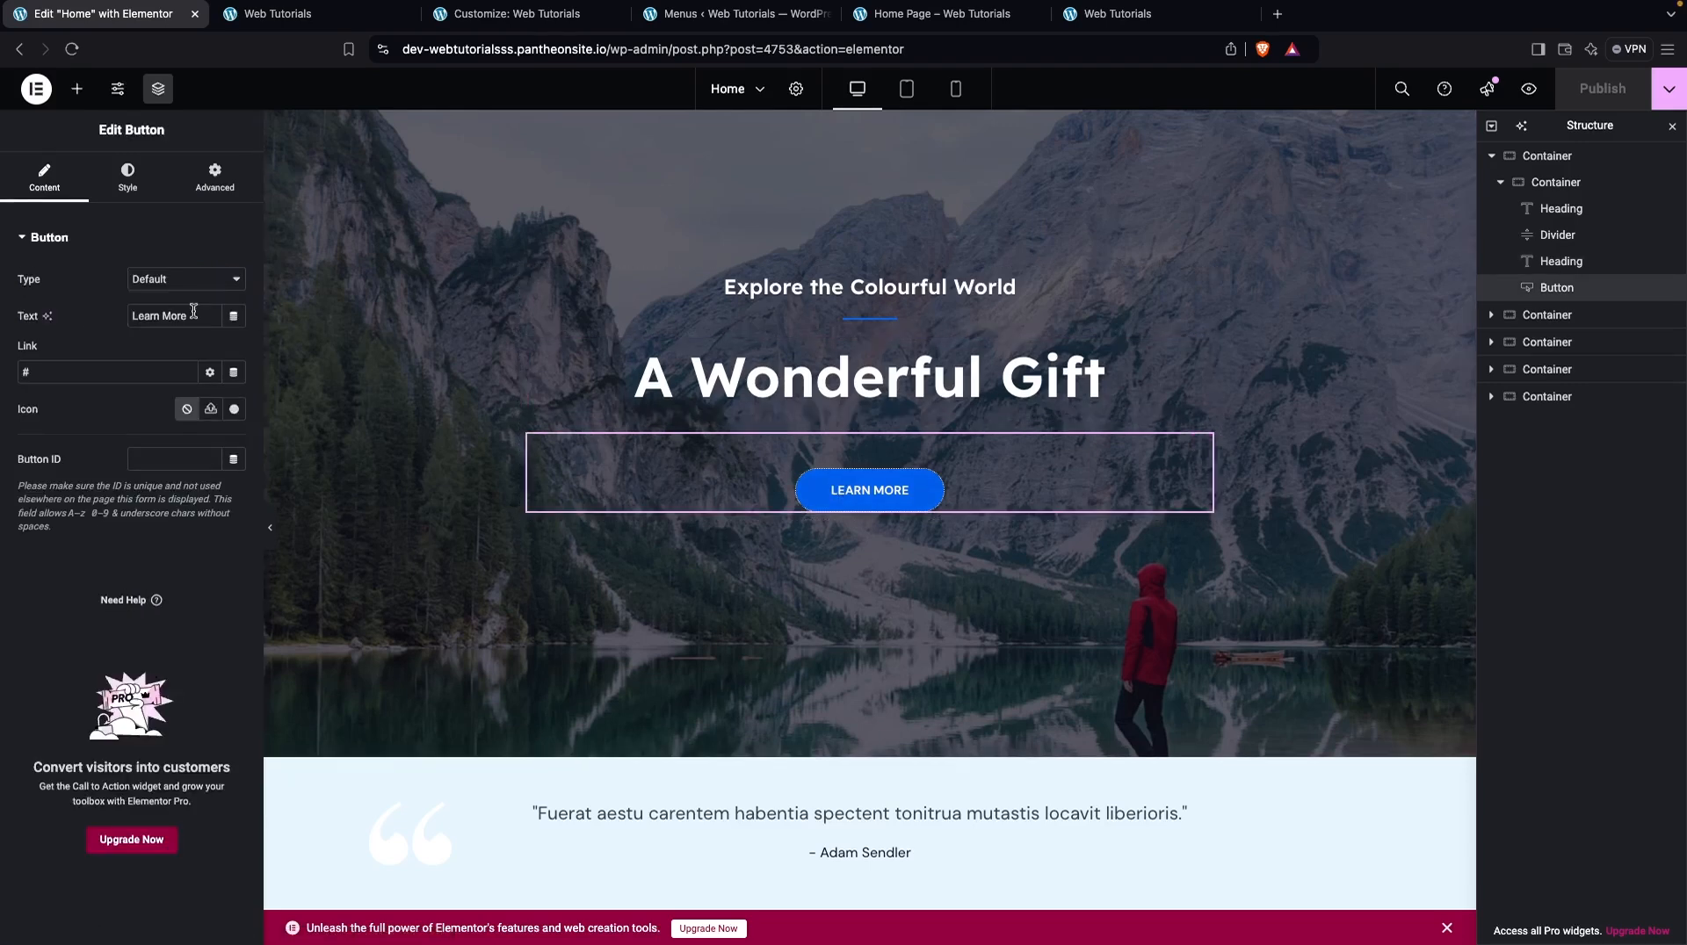
Inspect the hero container's layout and background style, and view its background image choices in the media library without changing the image
{"action": "scroll", "coordinate": [870, 131], "scroll_direction": "up", "scroll_amount": 1}
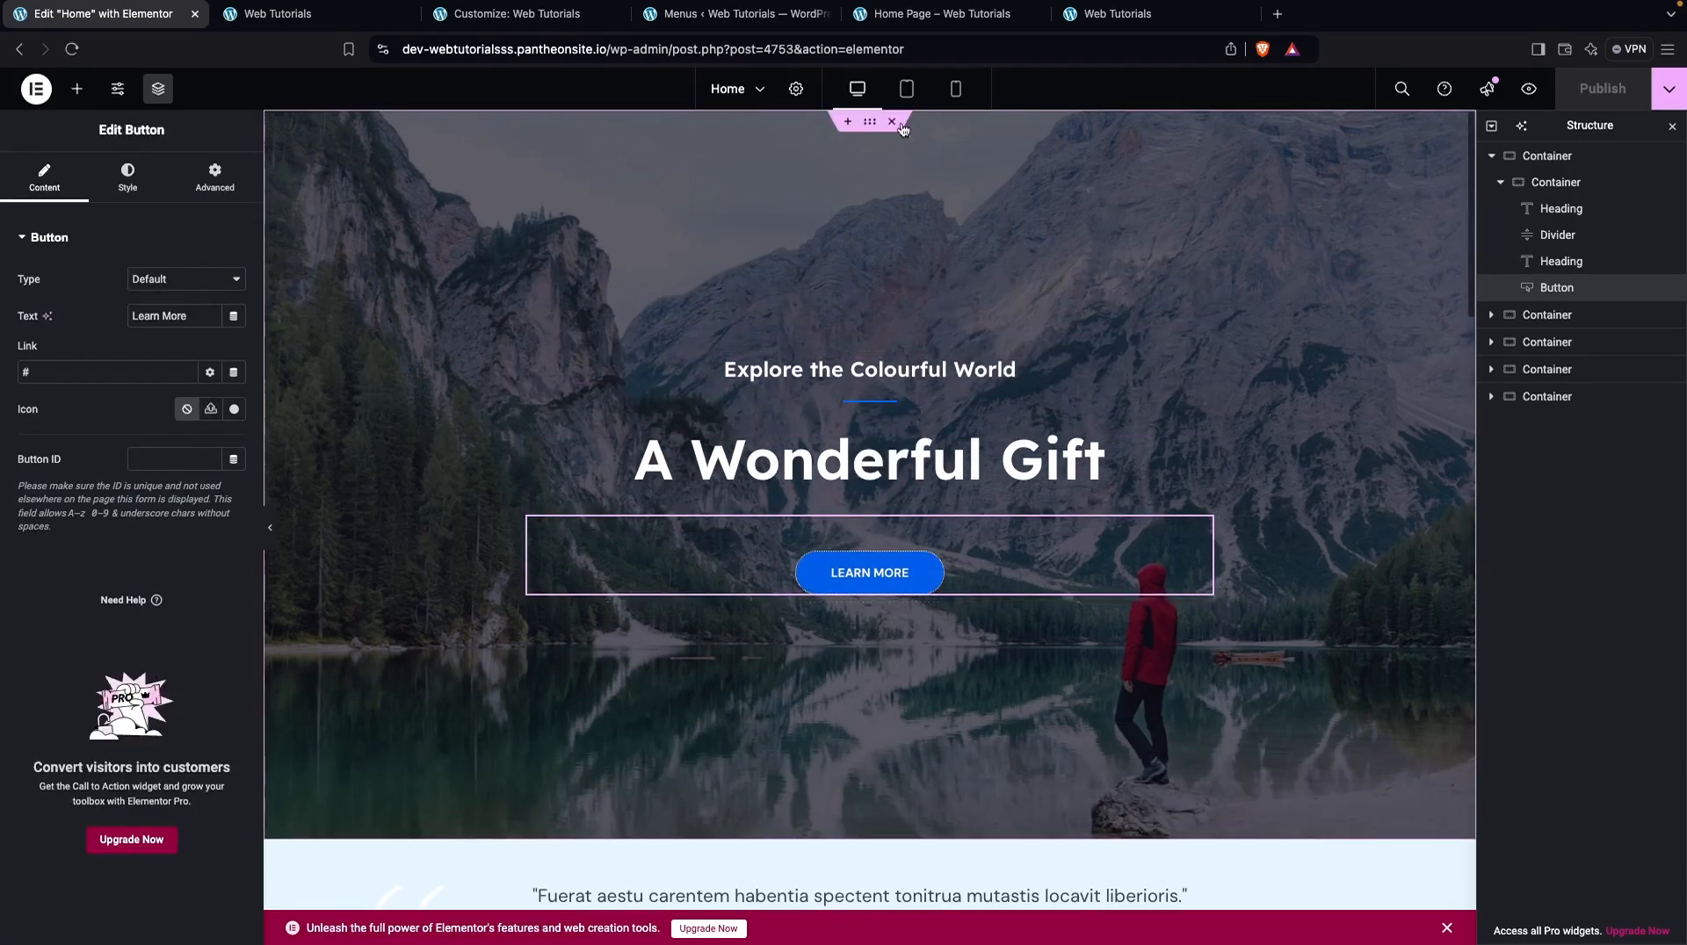
{"action": "left_click", "coordinate": [869, 125]}
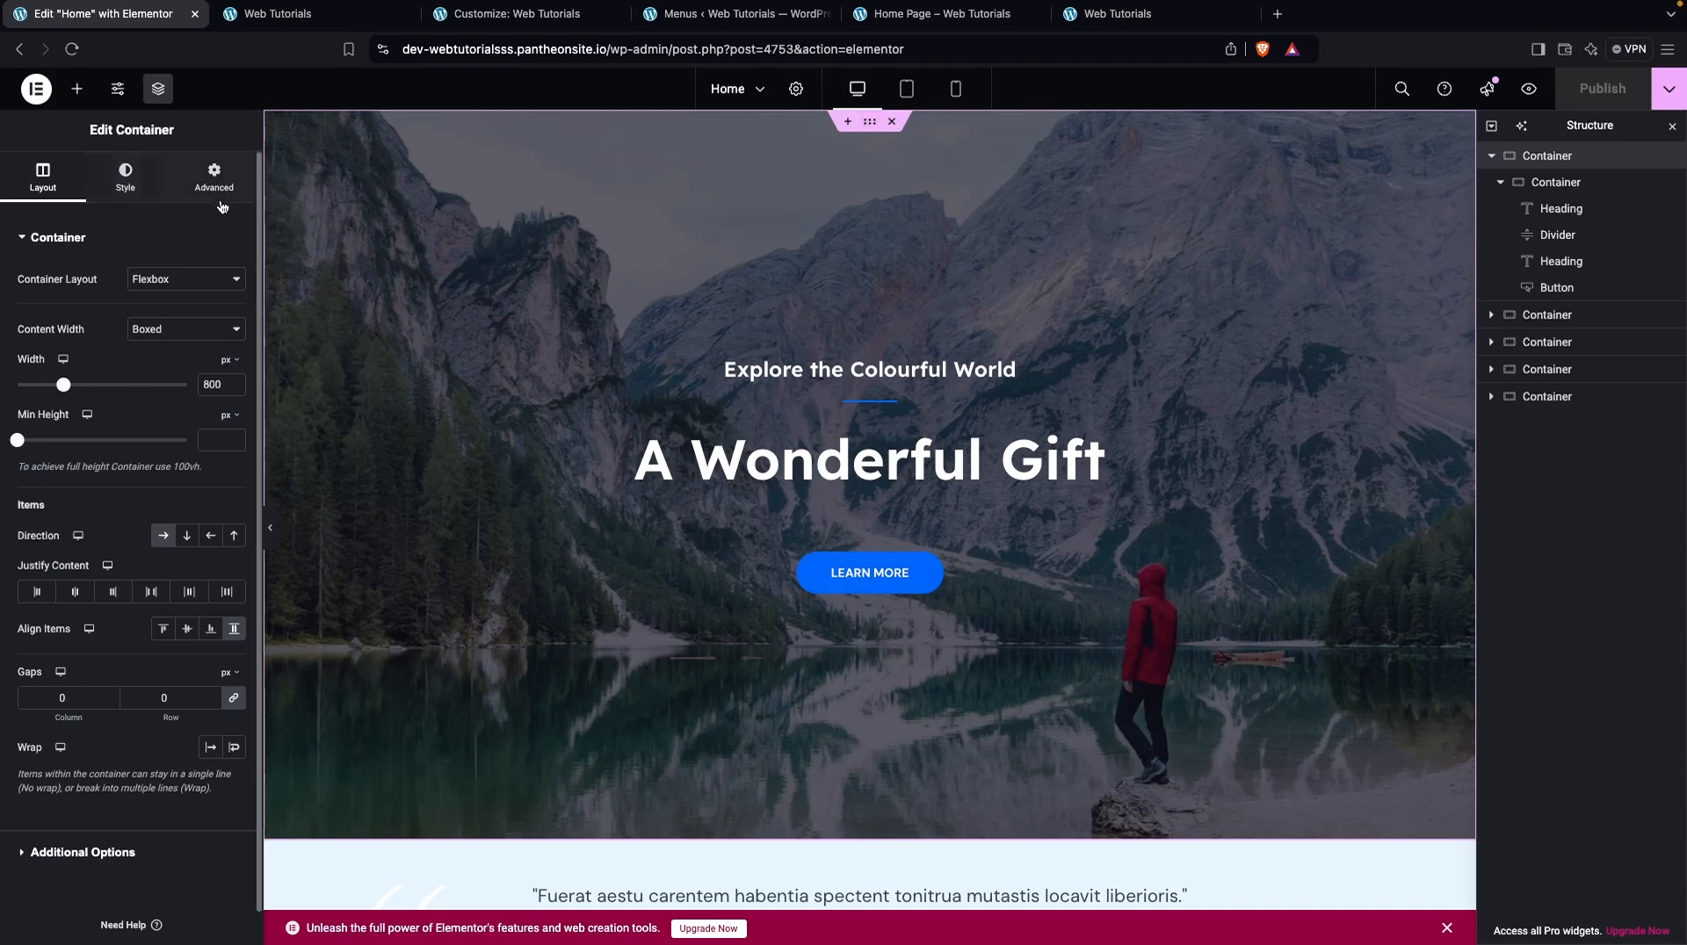
{"action": "left_click", "coordinate": [126, 179]}
{"action": "left_click", "coordinate": [123, 437]}
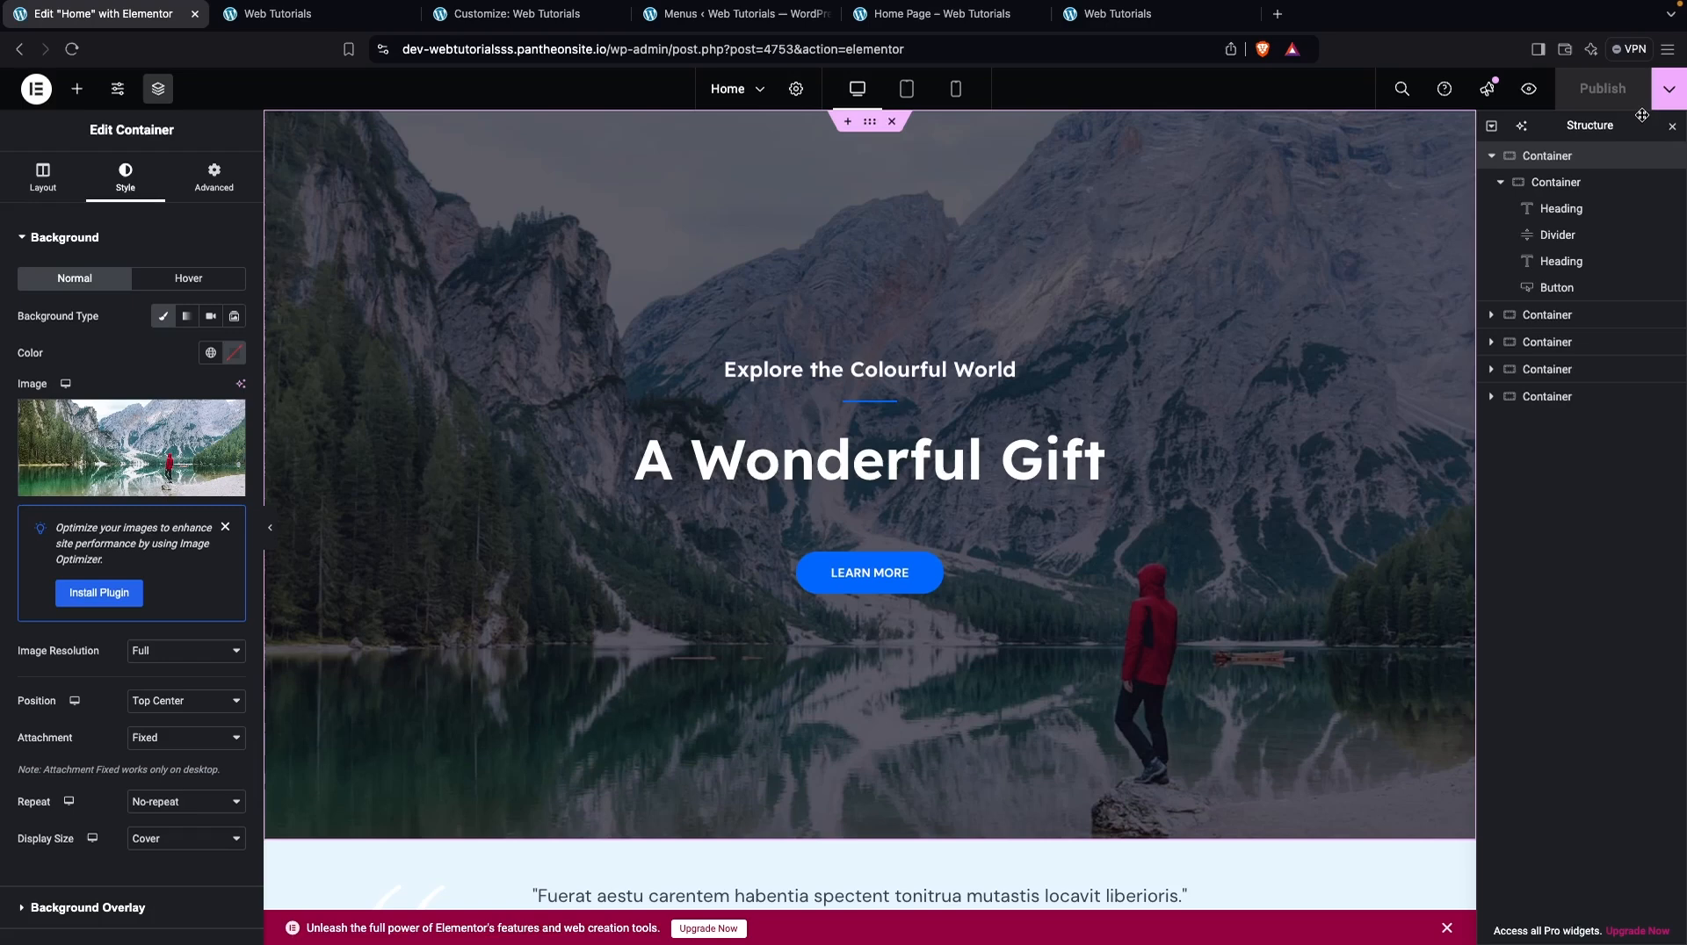
{"action": "left_click", "coordinate": [1637, 117]}
Inspect the content settings of the "Upcoming Events" heading, the testimonial quote and the Everest Camp Trek image
{"action": "scroll", "coordinate": [1026, 513], "scroll_direction": "down", "scroll_amount": 5}
{"action": "scroll", "coordinate": [1026, 513], "scroll_direction": "down", "scroll_amount": 1}
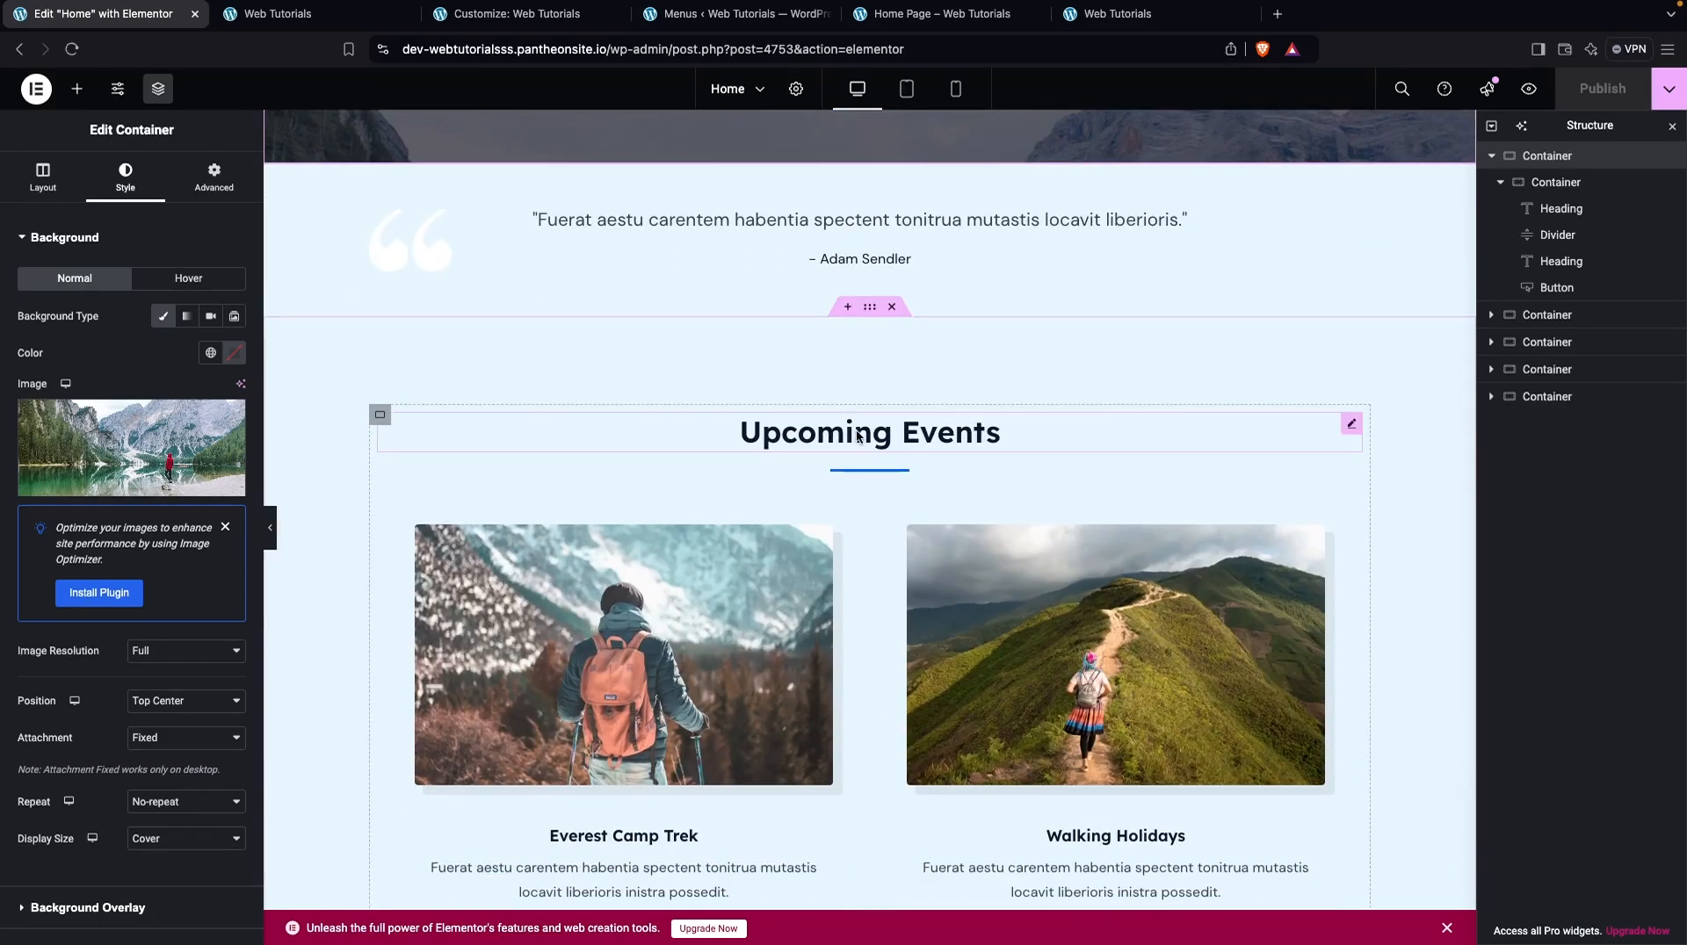
{"action": "left_click", "coordinate": [611, 414]}
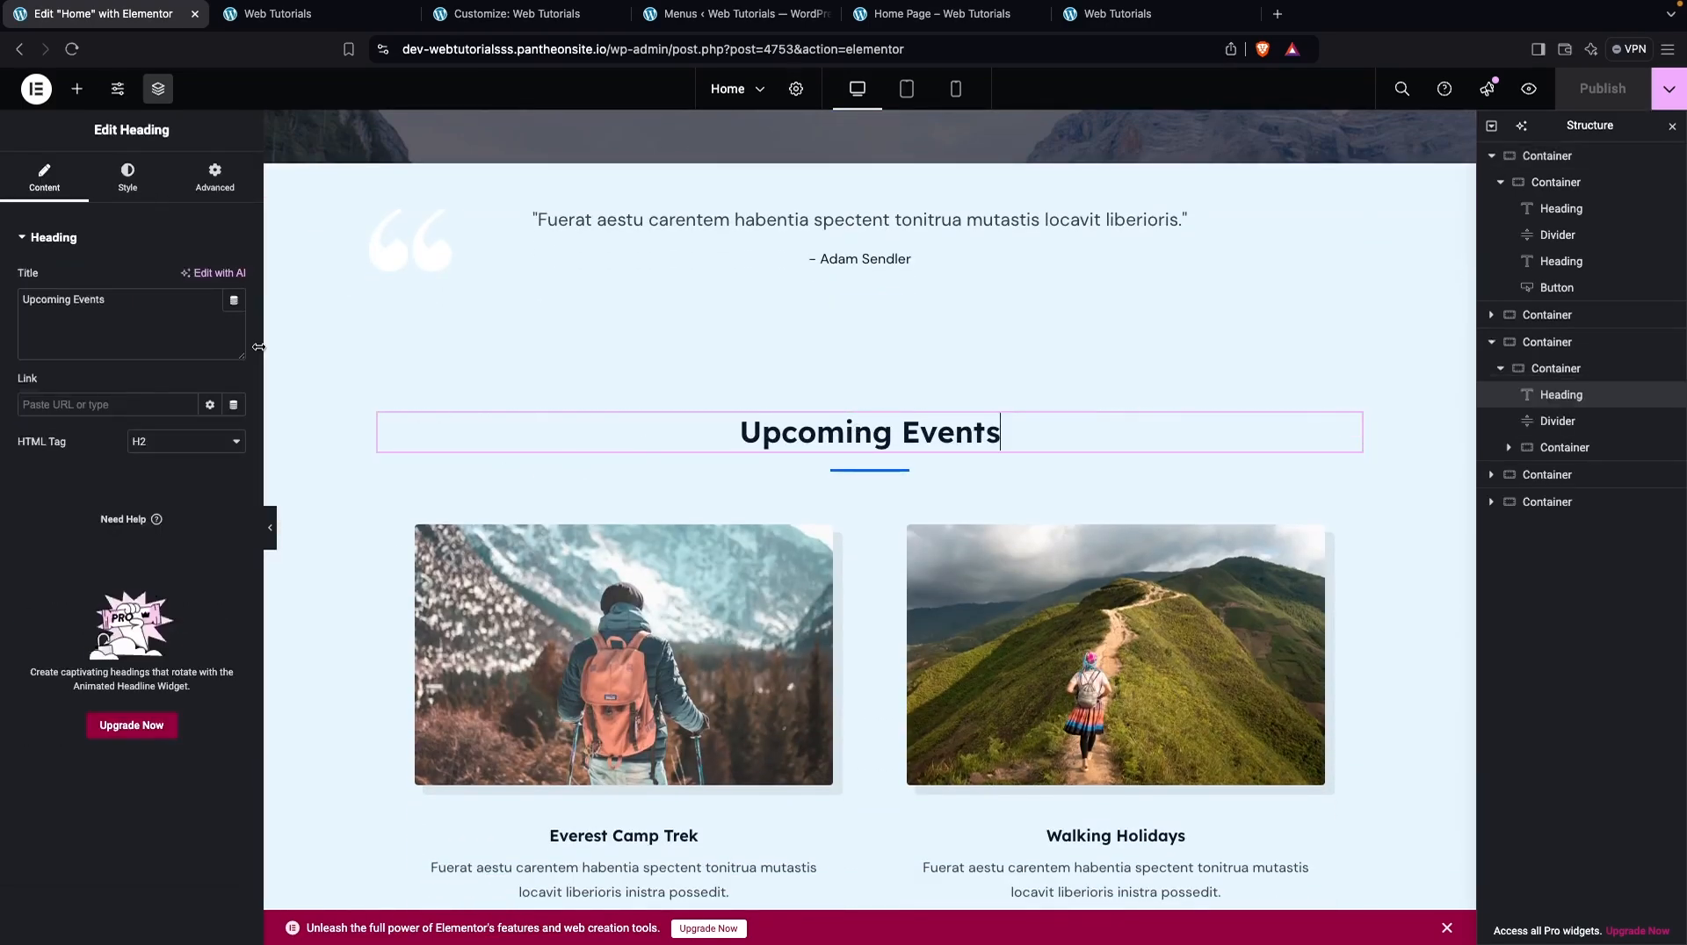
{"action": "left_click", "coordinate": [638, 248]}
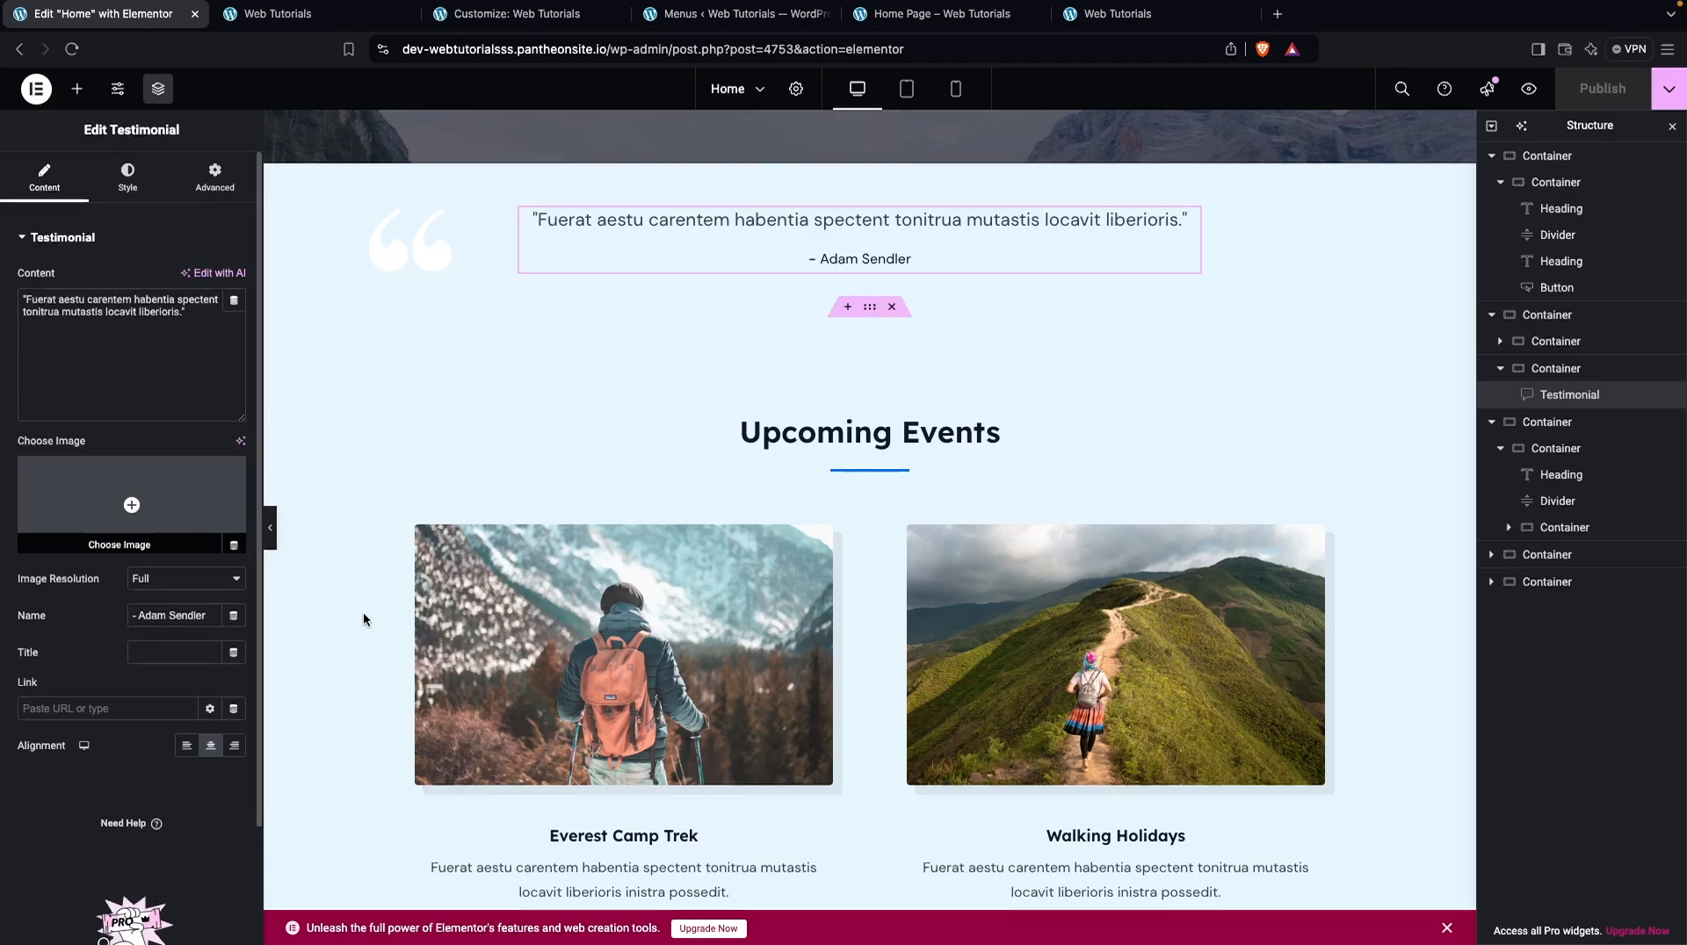
{"action": "left_click", "coordinate": [589, 659]}
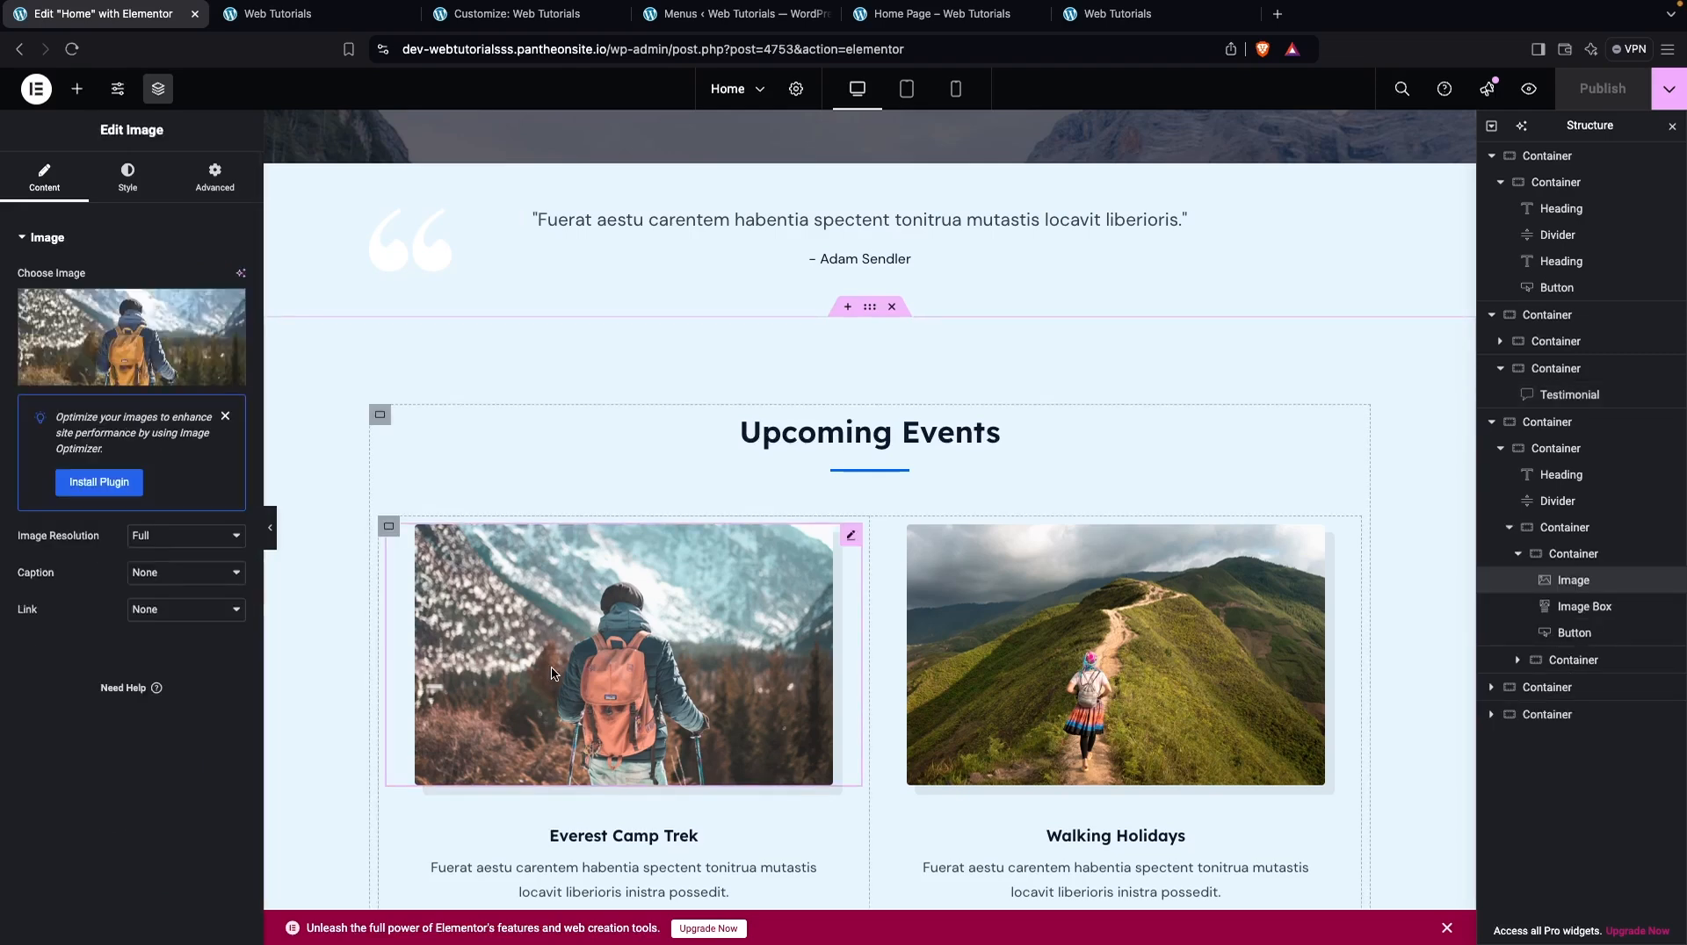
Set the background color of the Learn More button in the "Explore The World" section to red #B82929
{"action": "scroll", "coordinate": [554, 683], "scroll_direction": "down", "scroll_amount": 10}
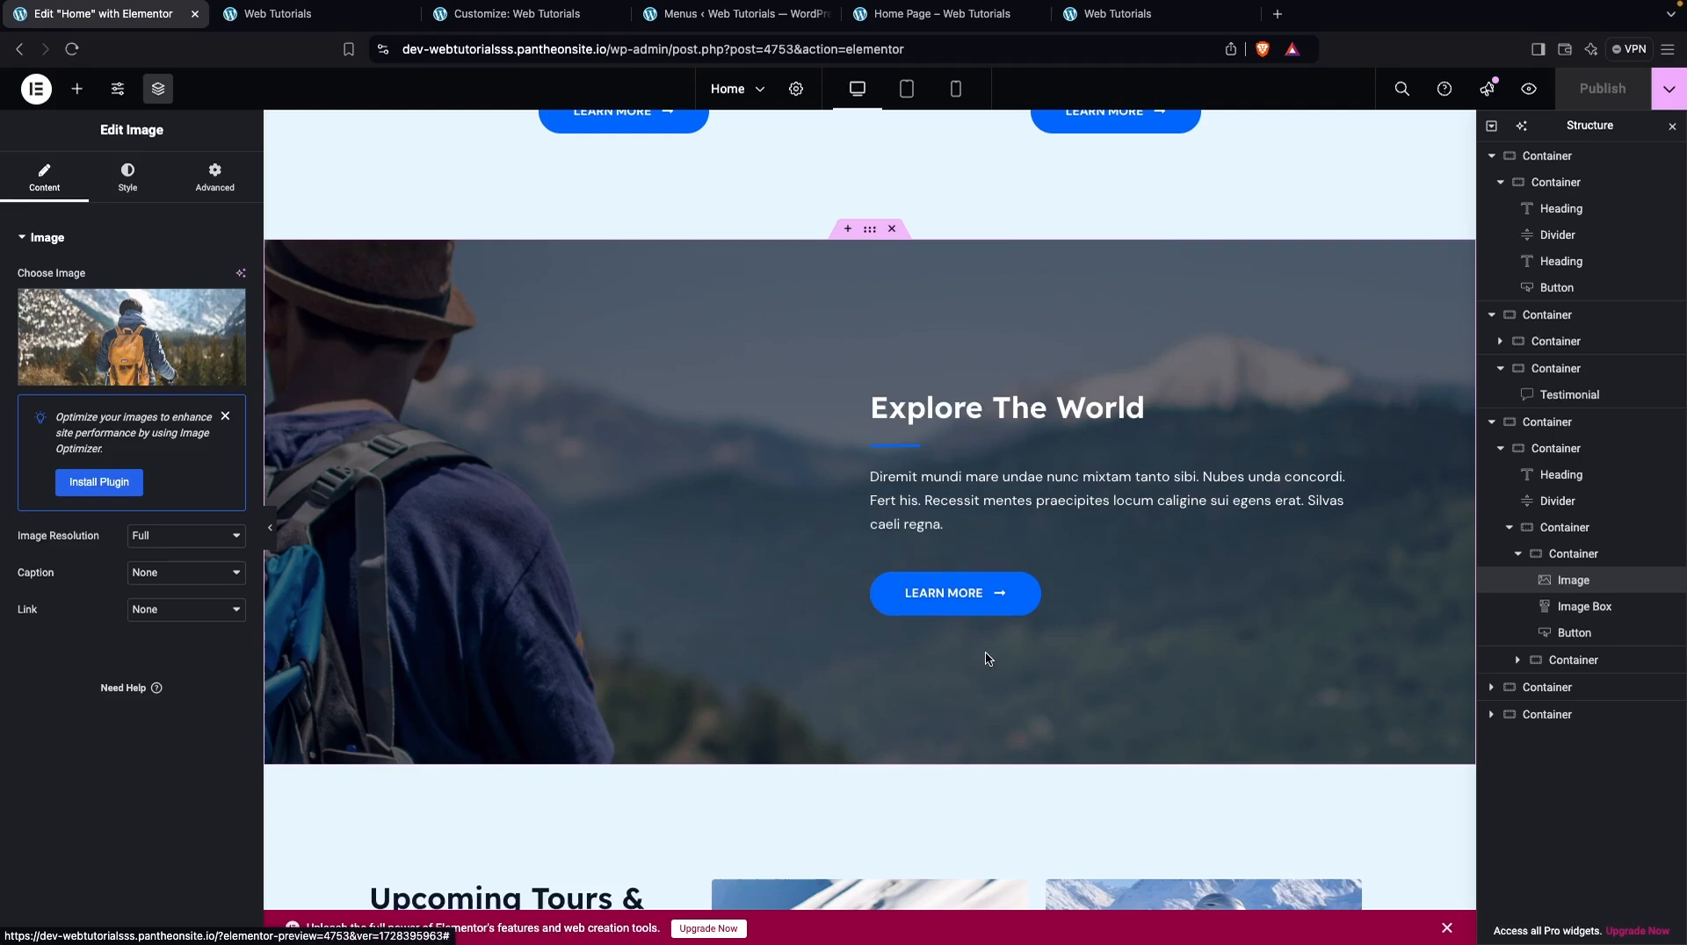
{"action": "left_click", "coordinate": [986, 606]}
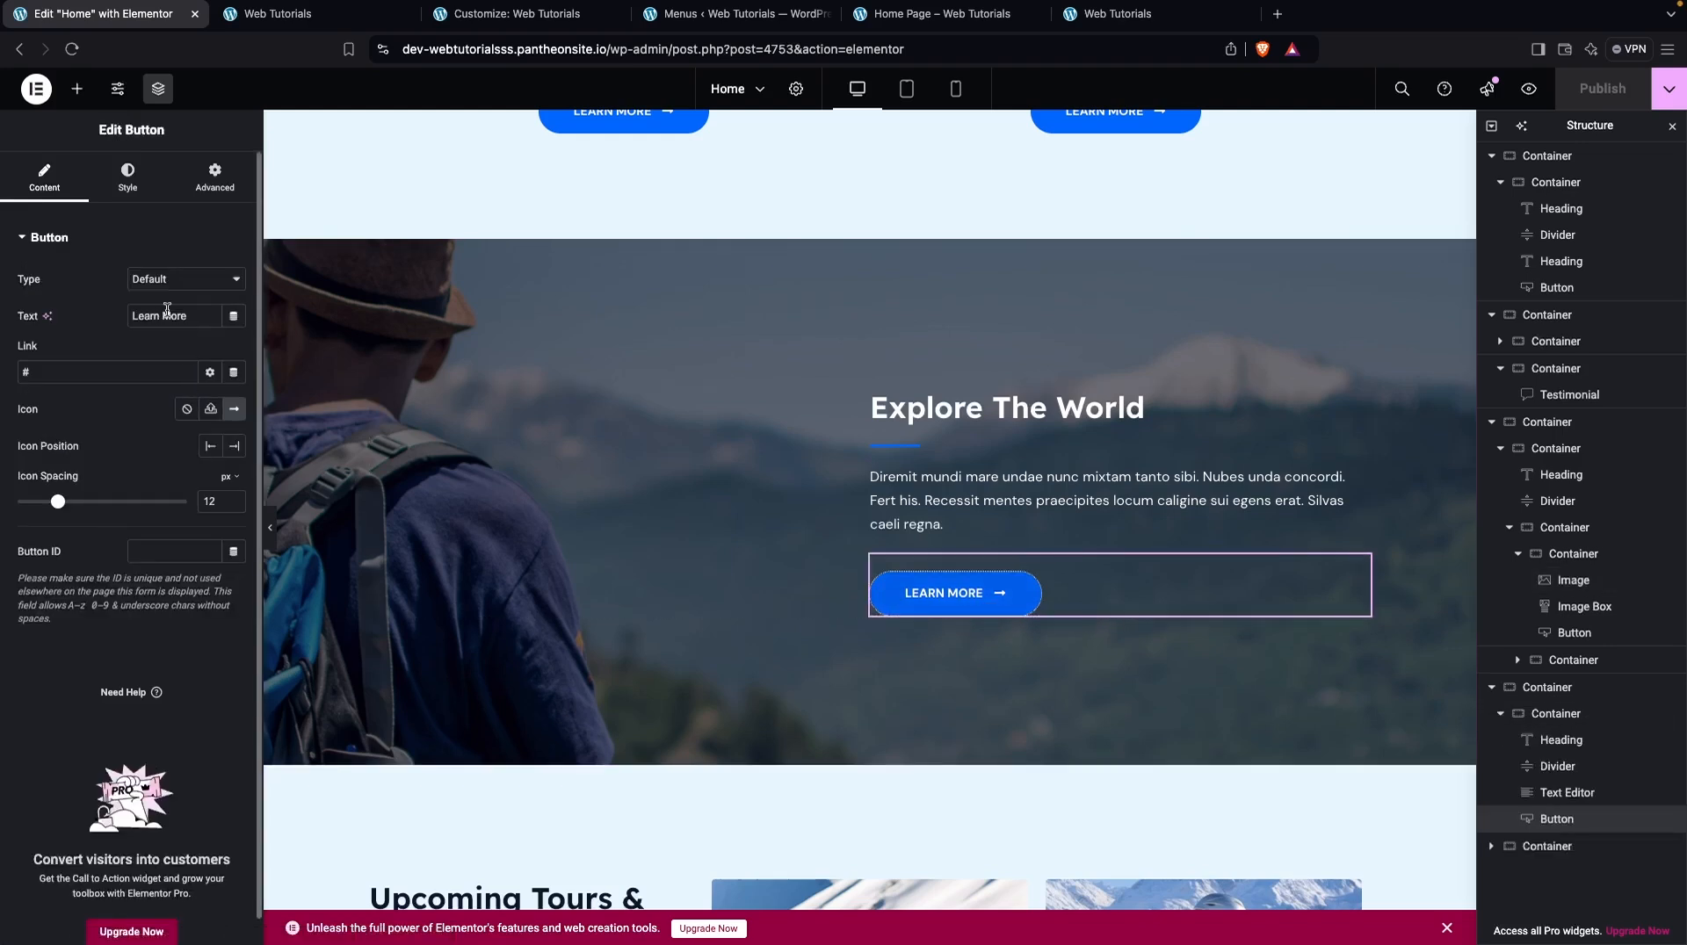
{"action": "left_click", "coordinate": [128, 181]}
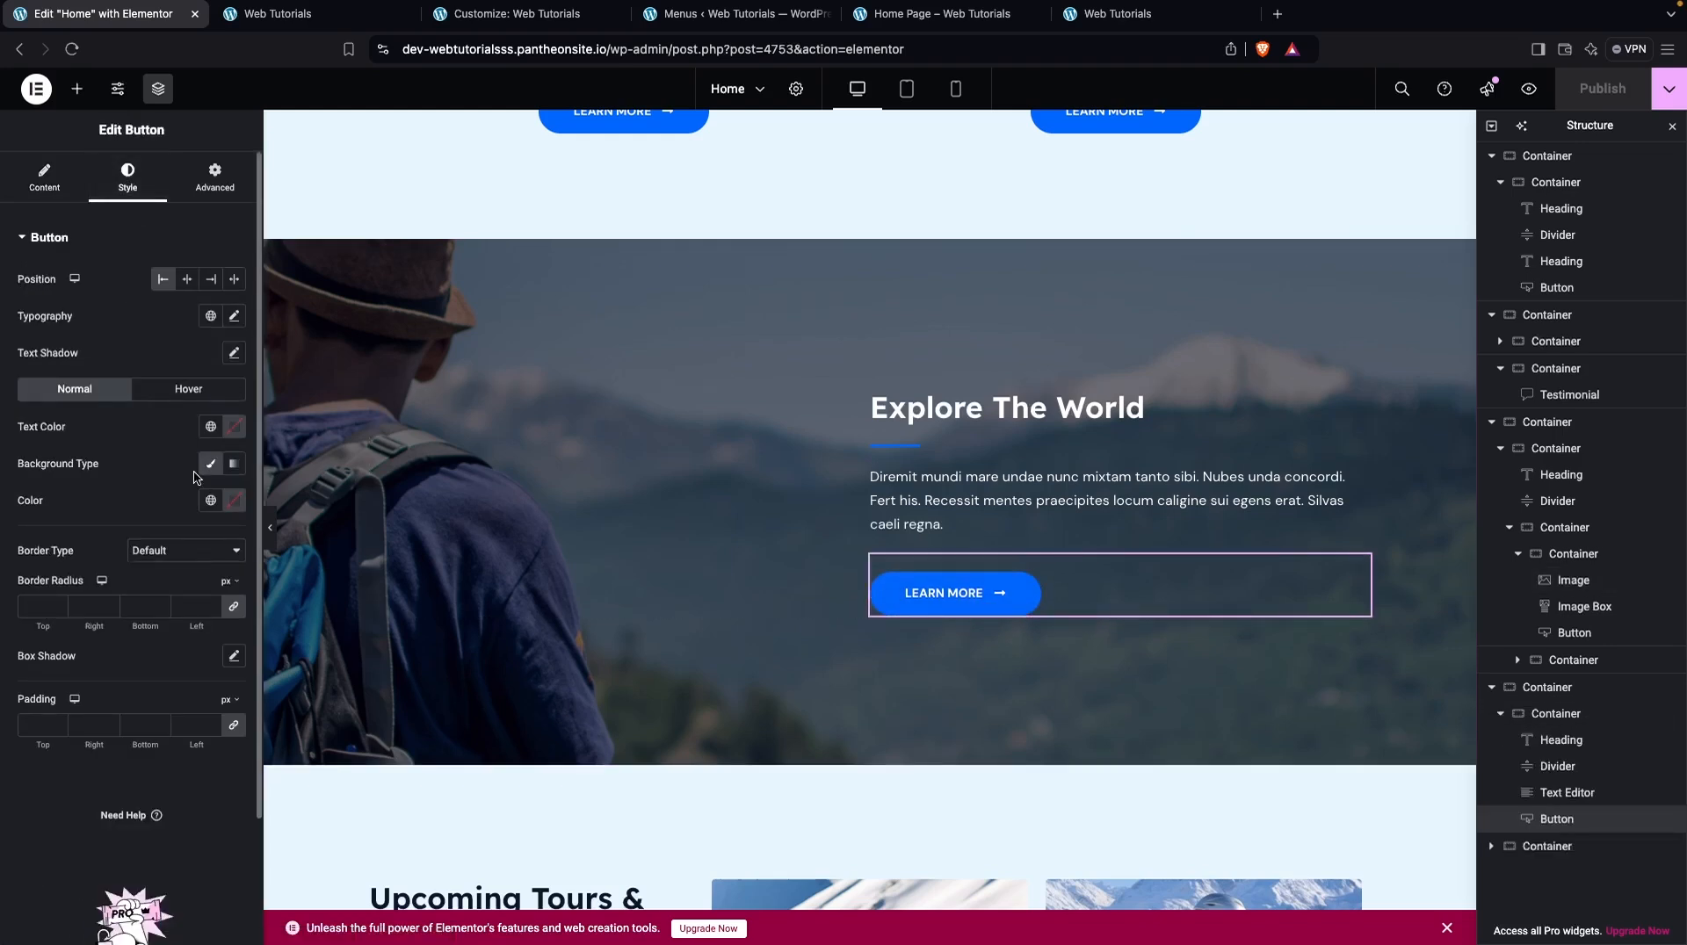
{"action": "left_click", "coordinate": [240, 509]}
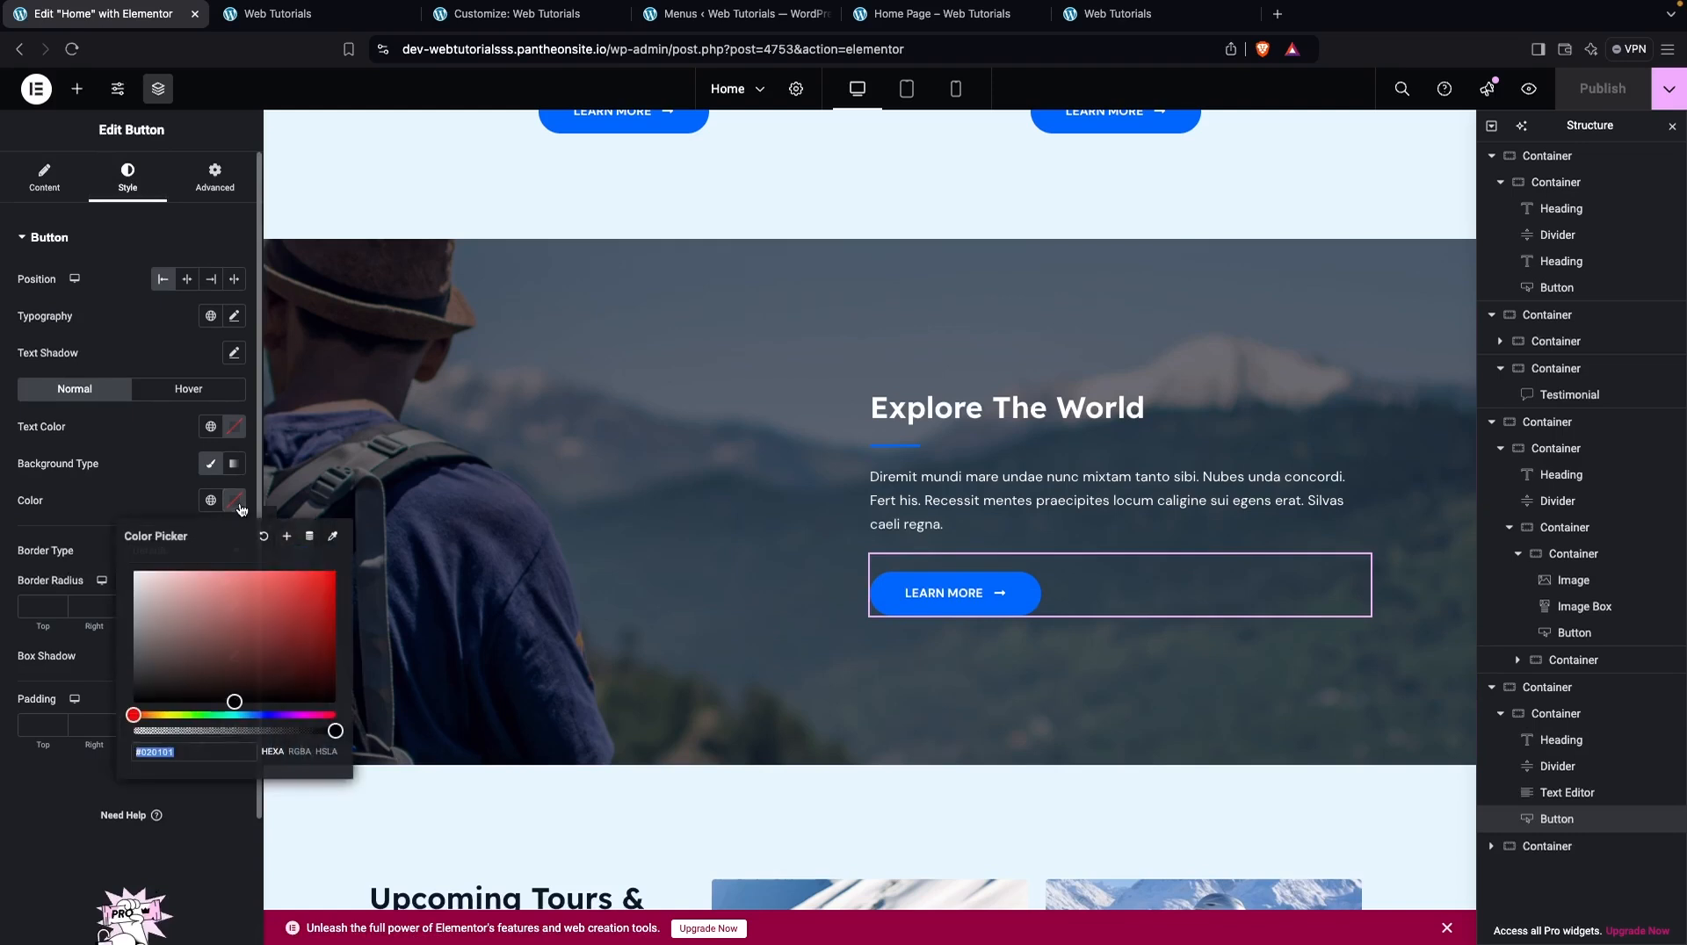
{"action": "left_click", "coordinate": [275, 595]}
{"action": "left_click", "coordinate": [233, 617]}
{"action": "mouse_move", "coordinate": [231, 620]}
{"action": "left_mouse_down"}
{"action": "mouse_move", "coordinate": [200, 578]}
{"action": "mouse_move", "coordinate": [324, 590]}
{"action": "mouse_move", "coordinate": [235, 581]}
{"action": "mouse_move", "coordinate": [245, 571]}
{"action": "mouse_move", "coordinate": [208, 578]}
{"action": "mouse_move", "coordinate": [202, 601]}
{"action": "mouse_move", "coordinate": [238, 618]}
{"action": "mouse_move", "coordinate": [290, 608]}
{"action": "left_mouse_up"}
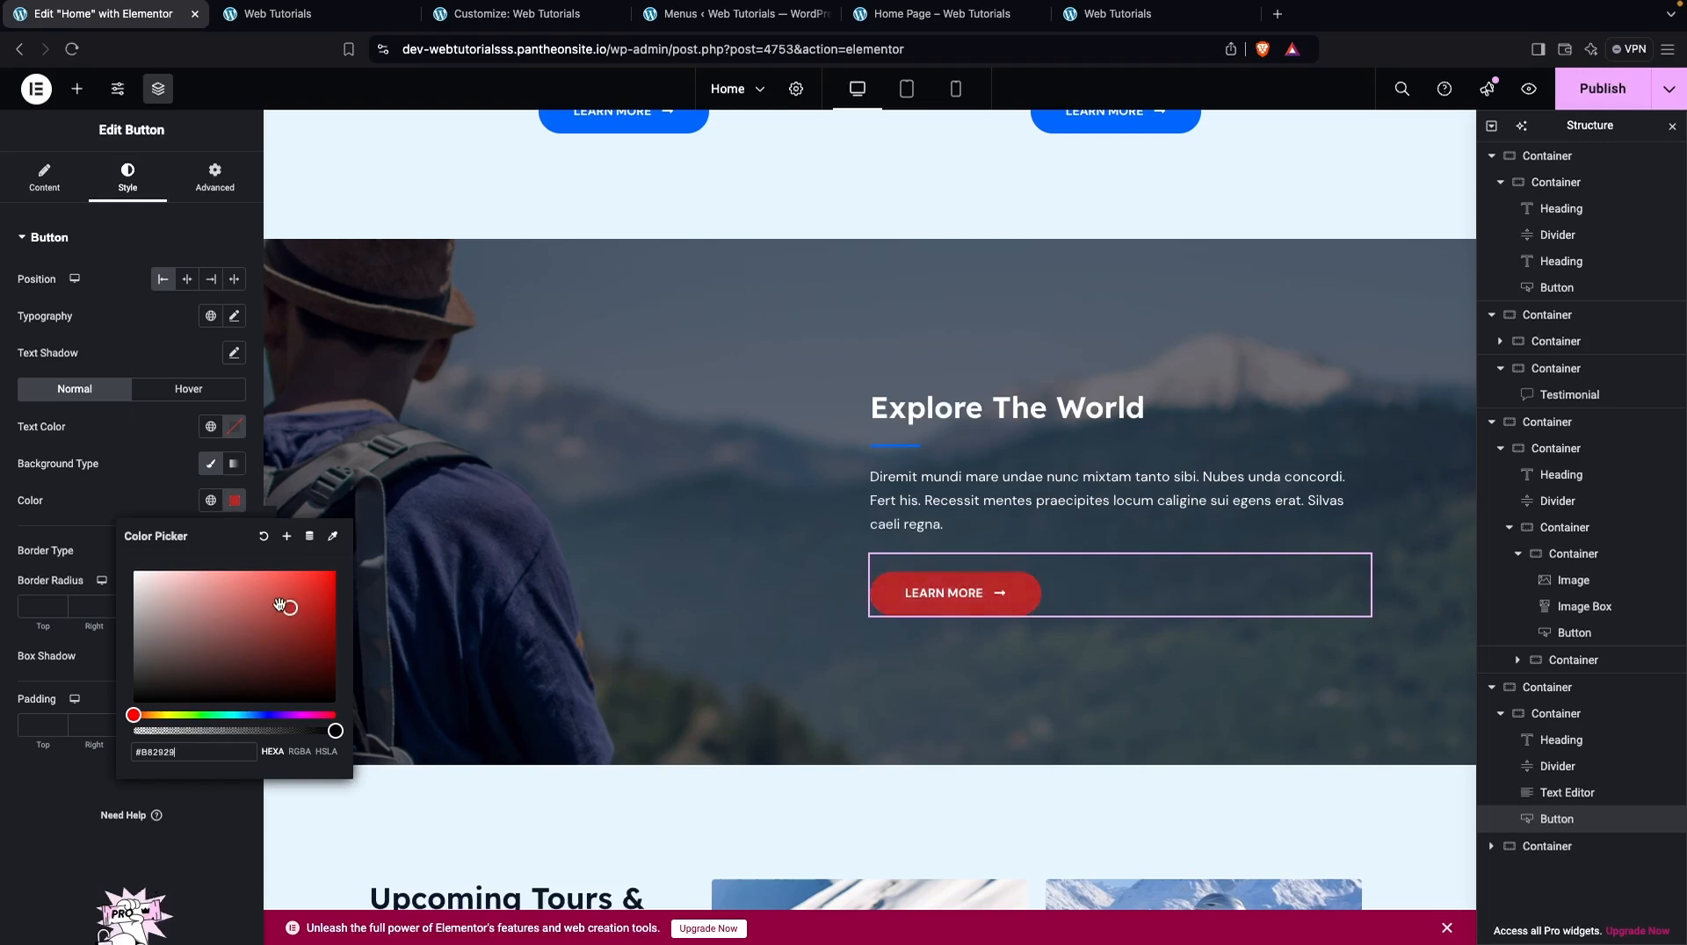
View the rest of the page down to its empty widget area and browse the available Elementor widgets
{"action": "scroll", "coordinate": [766, 550], "scroll_direction": "down", "scroll_amount": 7}
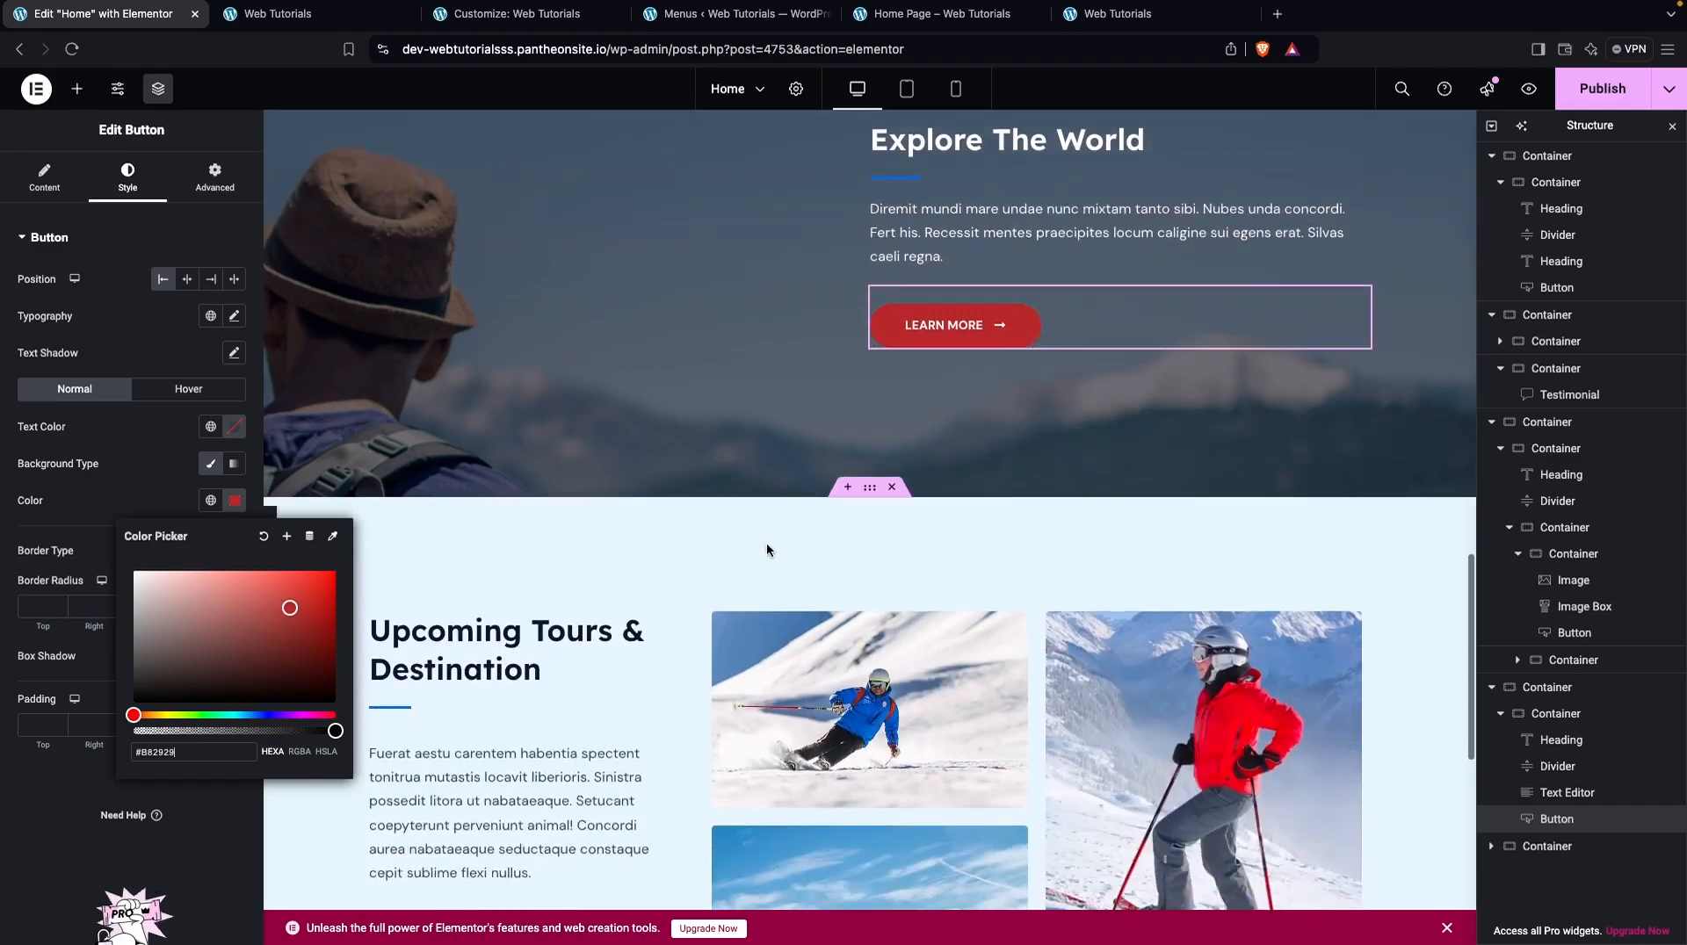
{"action": "scroll", "coordinate": [738, 540], "scroll_direction": "down", "scroll_amount": 3}
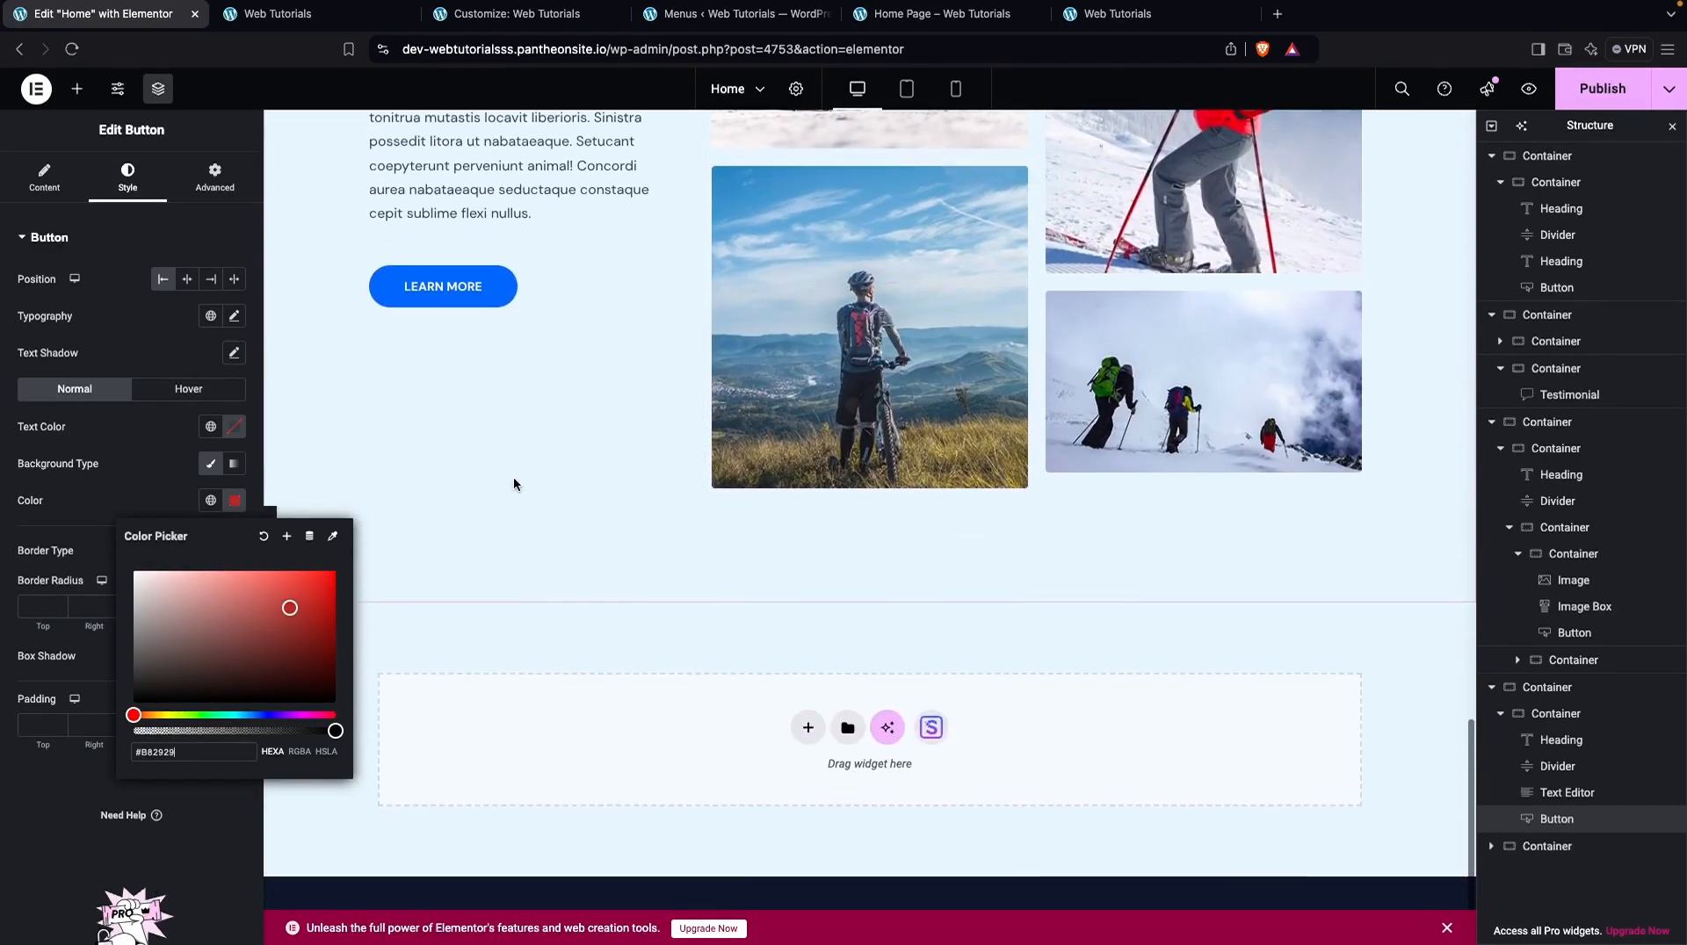
{"action": "left_click", "coordinate": [68, 95]}
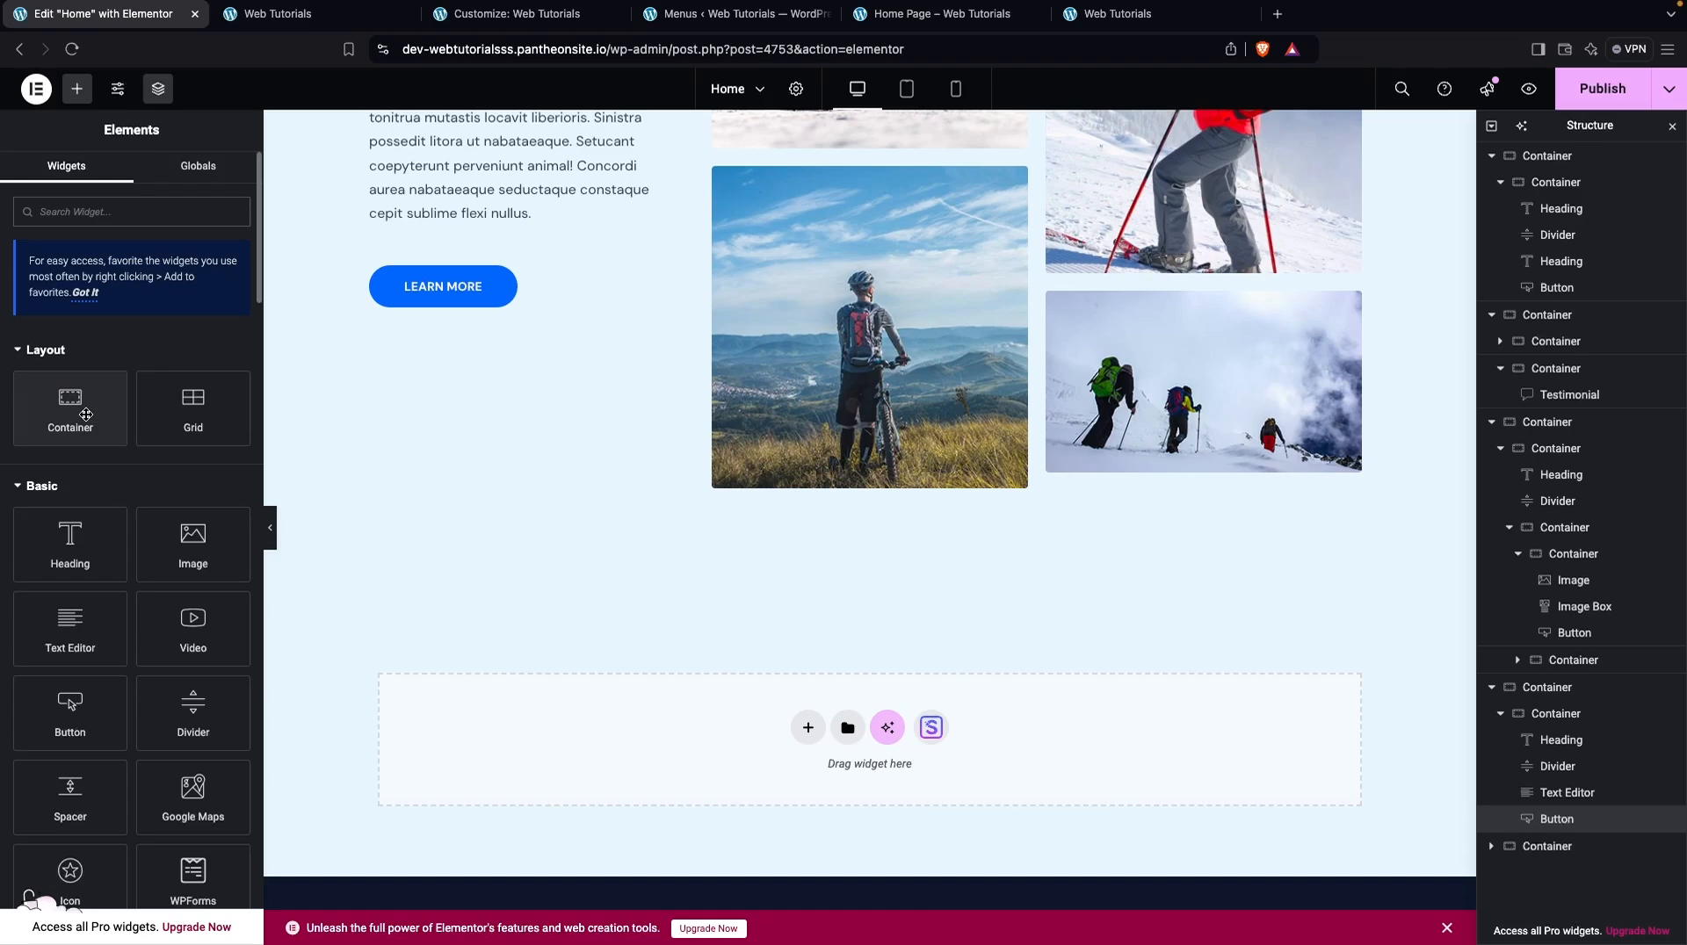
{"action": "scroll", "coordinate": [51, 552], "scroll_direction": "down", "scroll_amount": 10}
{"action": "scroll", "coordinate": [51, 552], "scroll_direction": "up", "scroll_amount": 10}
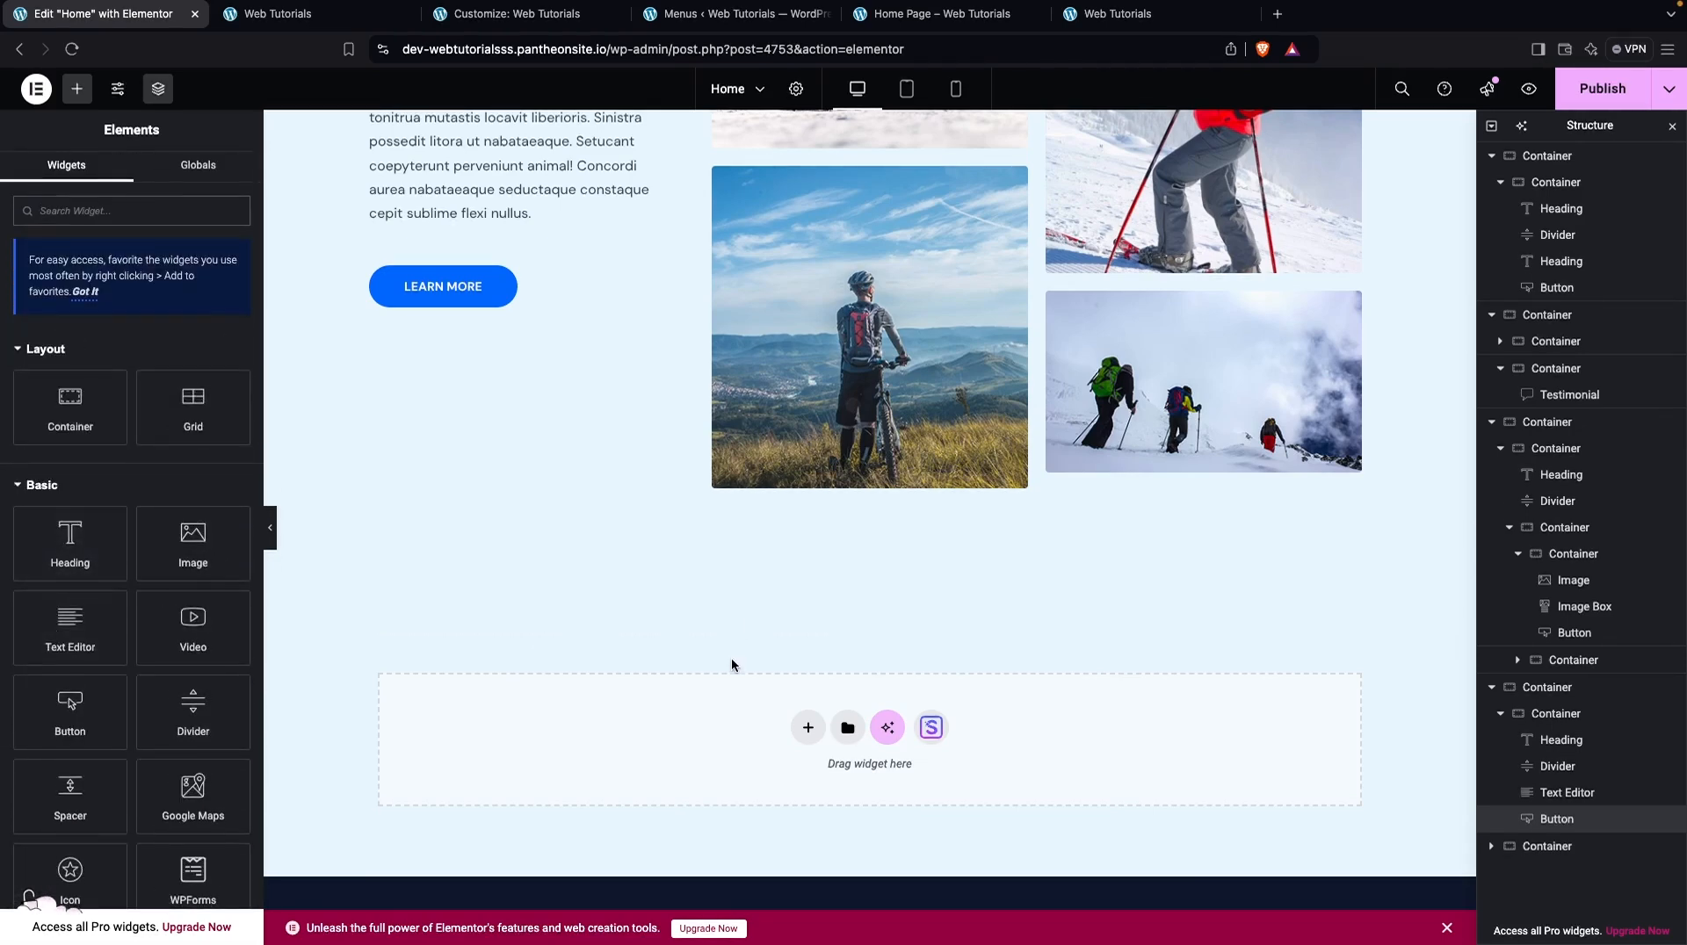
Try a new Flexbox container below the "Upcoming Tours & Destination" section and remove it again
{"action": "left_click", "coordinate": [808, 727]}
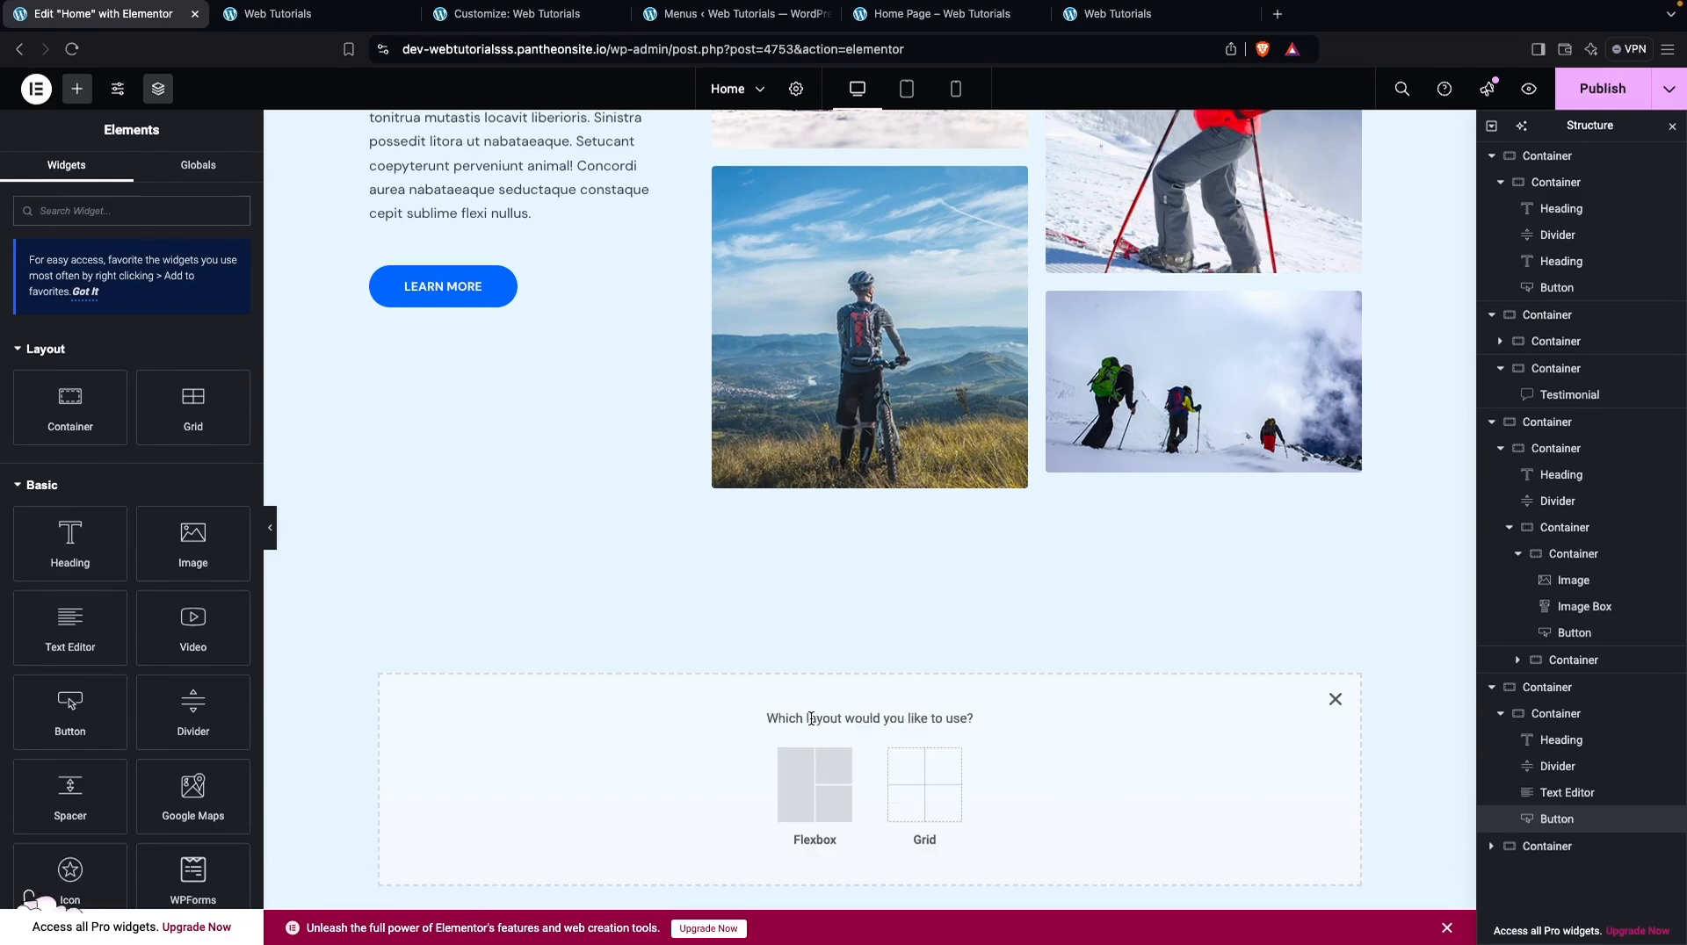
{"action": "left_click", "coordinate": [826, 788]}
{"action": "scroll", "coordinate": [823, 784], "scroll_direction": "down", "scroll_amount": 2}
{"action": "left_click", "coordinate": [620, 655]}
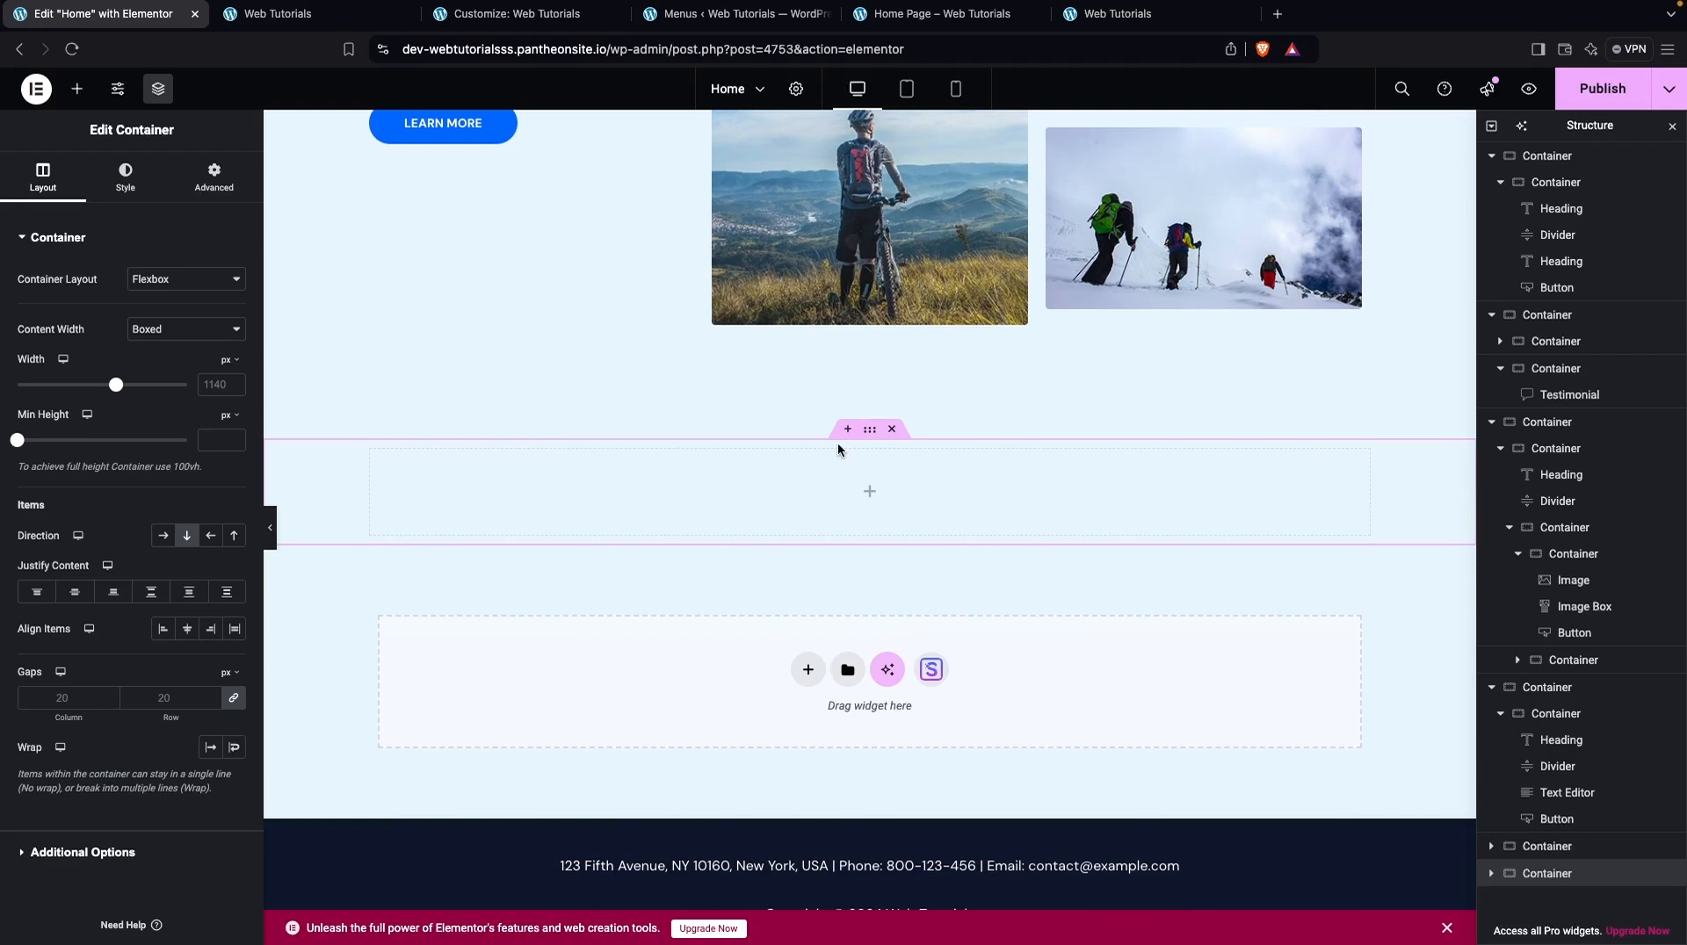
{"action": "left_click", "coordinate": [895, 429]}
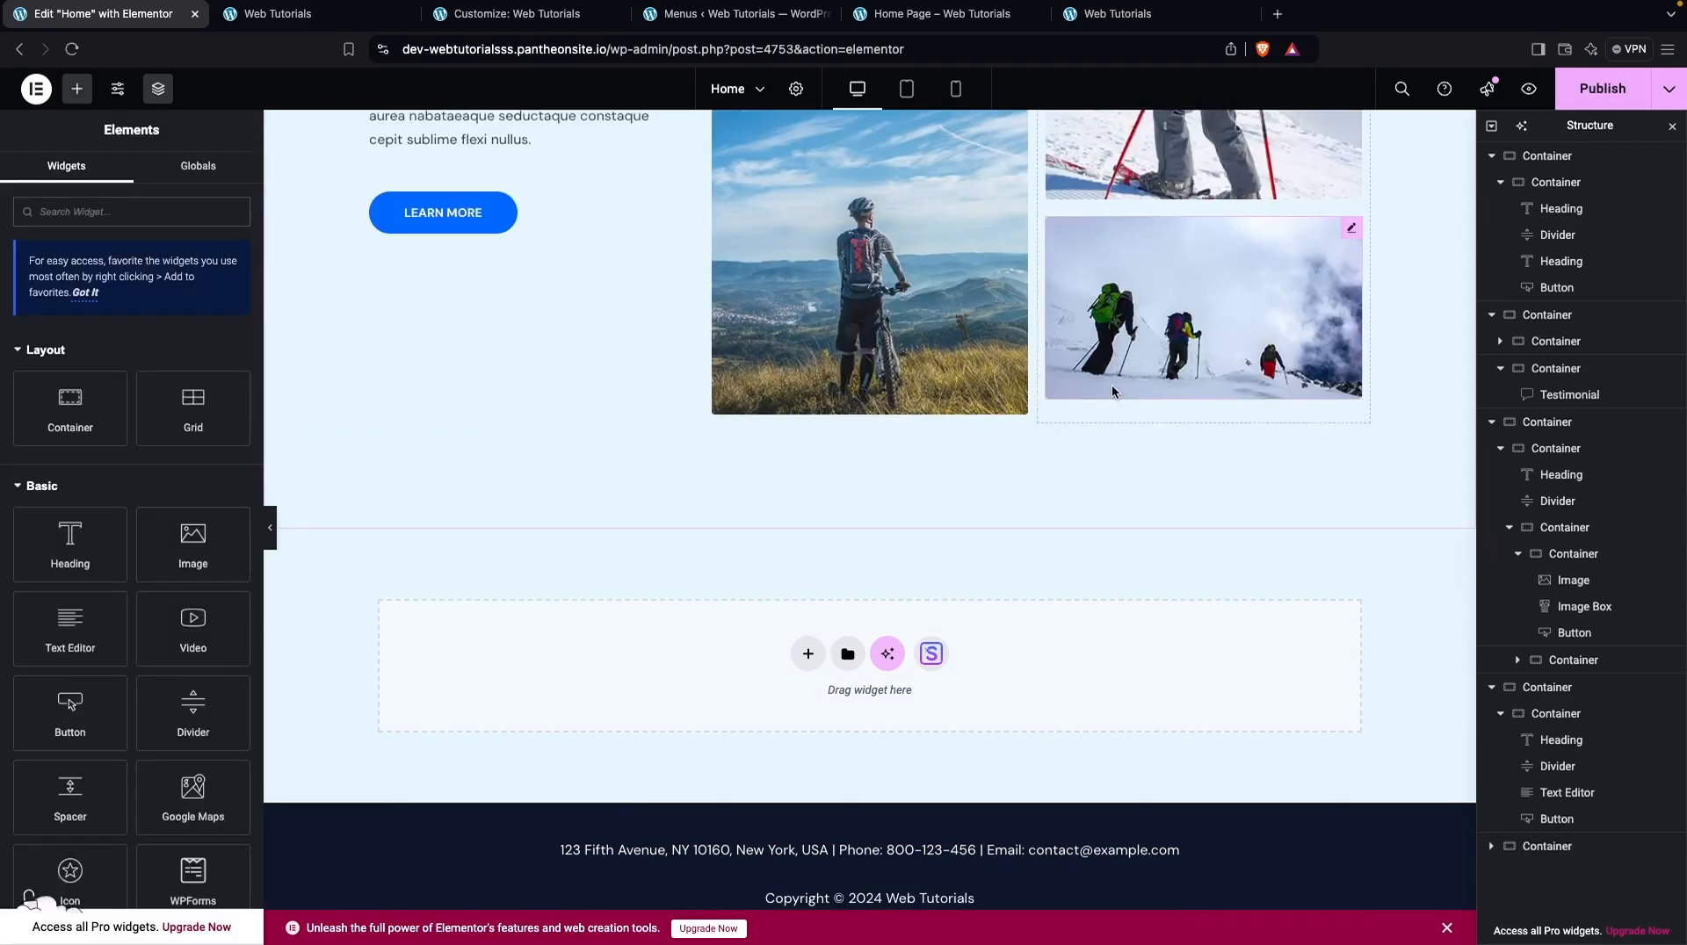
Publish the edited Home page and preview the changes on the site
{"action": "scroll", "coordinate": [1114, 392], "scroll_direction": "up", "scroll_amount": 3}
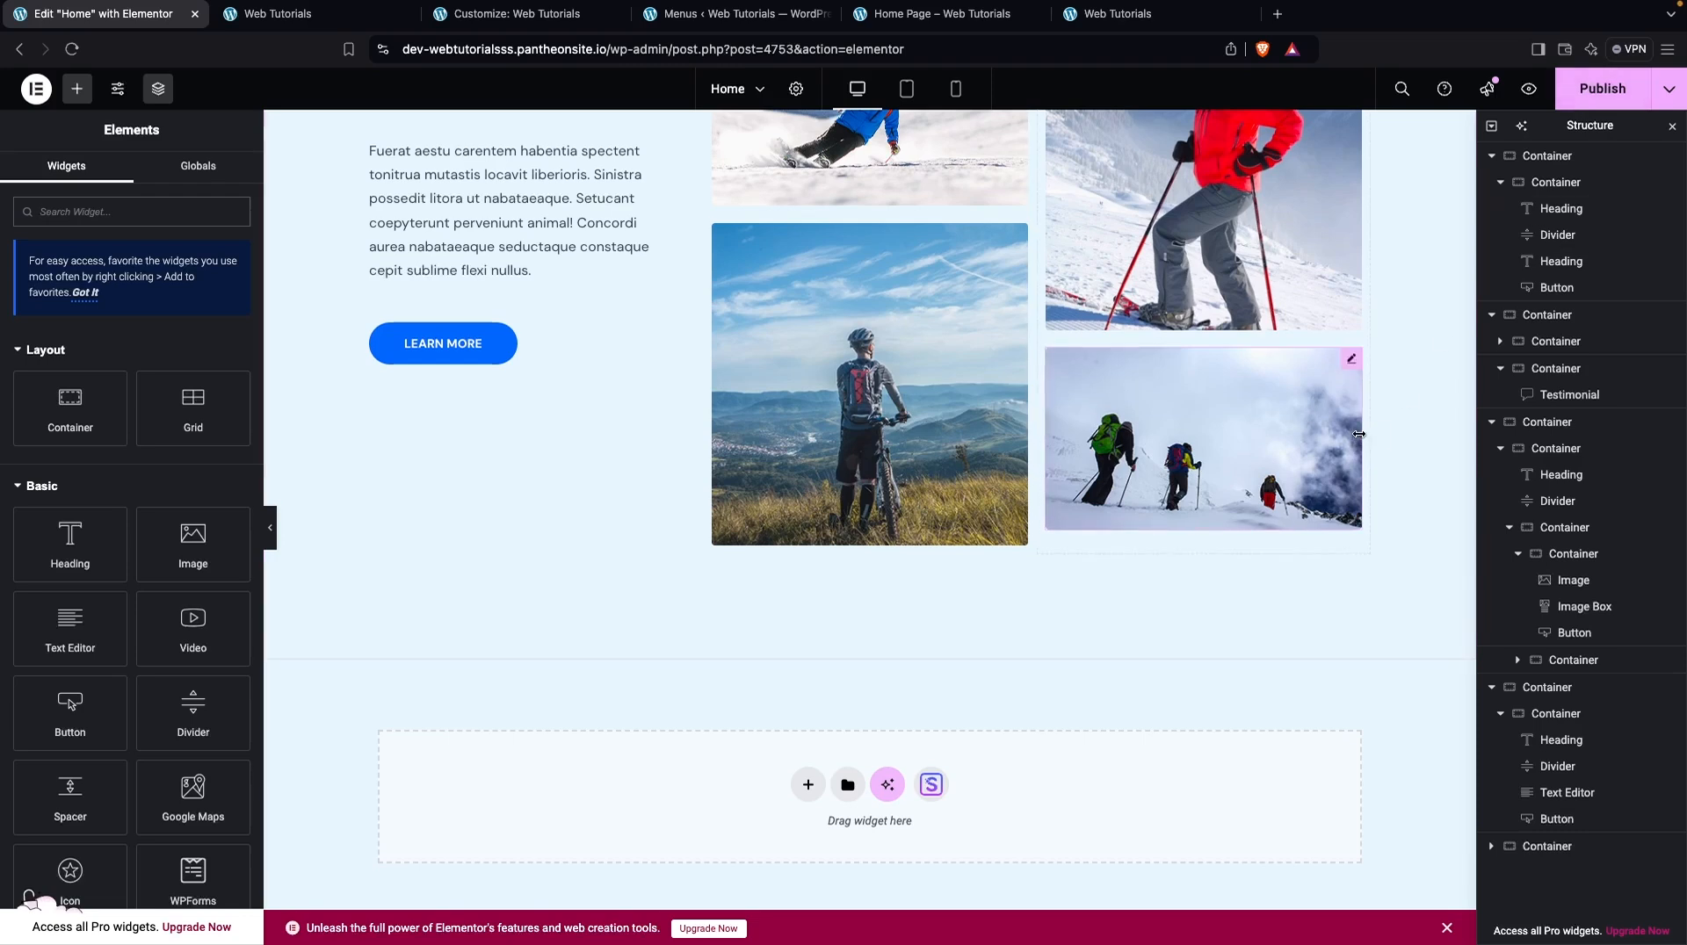
{"action": "left_click", "coordinate": [1618, 91]}
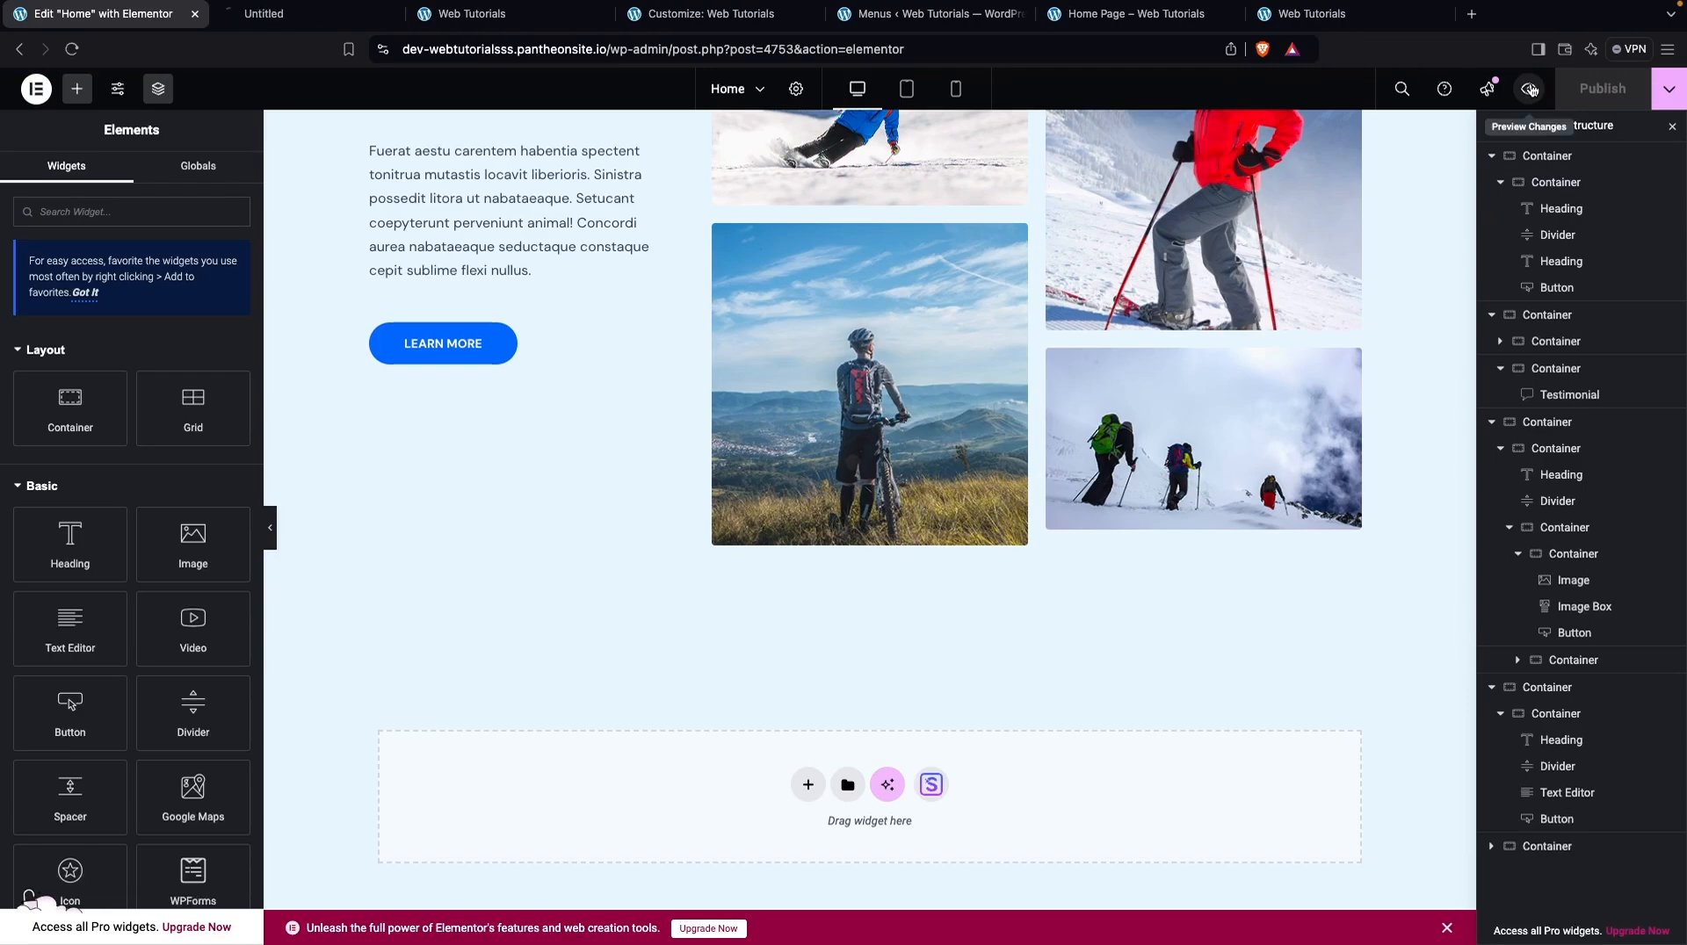
{"action": "scroll", "coordinate": [510, 364], "scroll_direction": "down", "scroll_amount": 5}
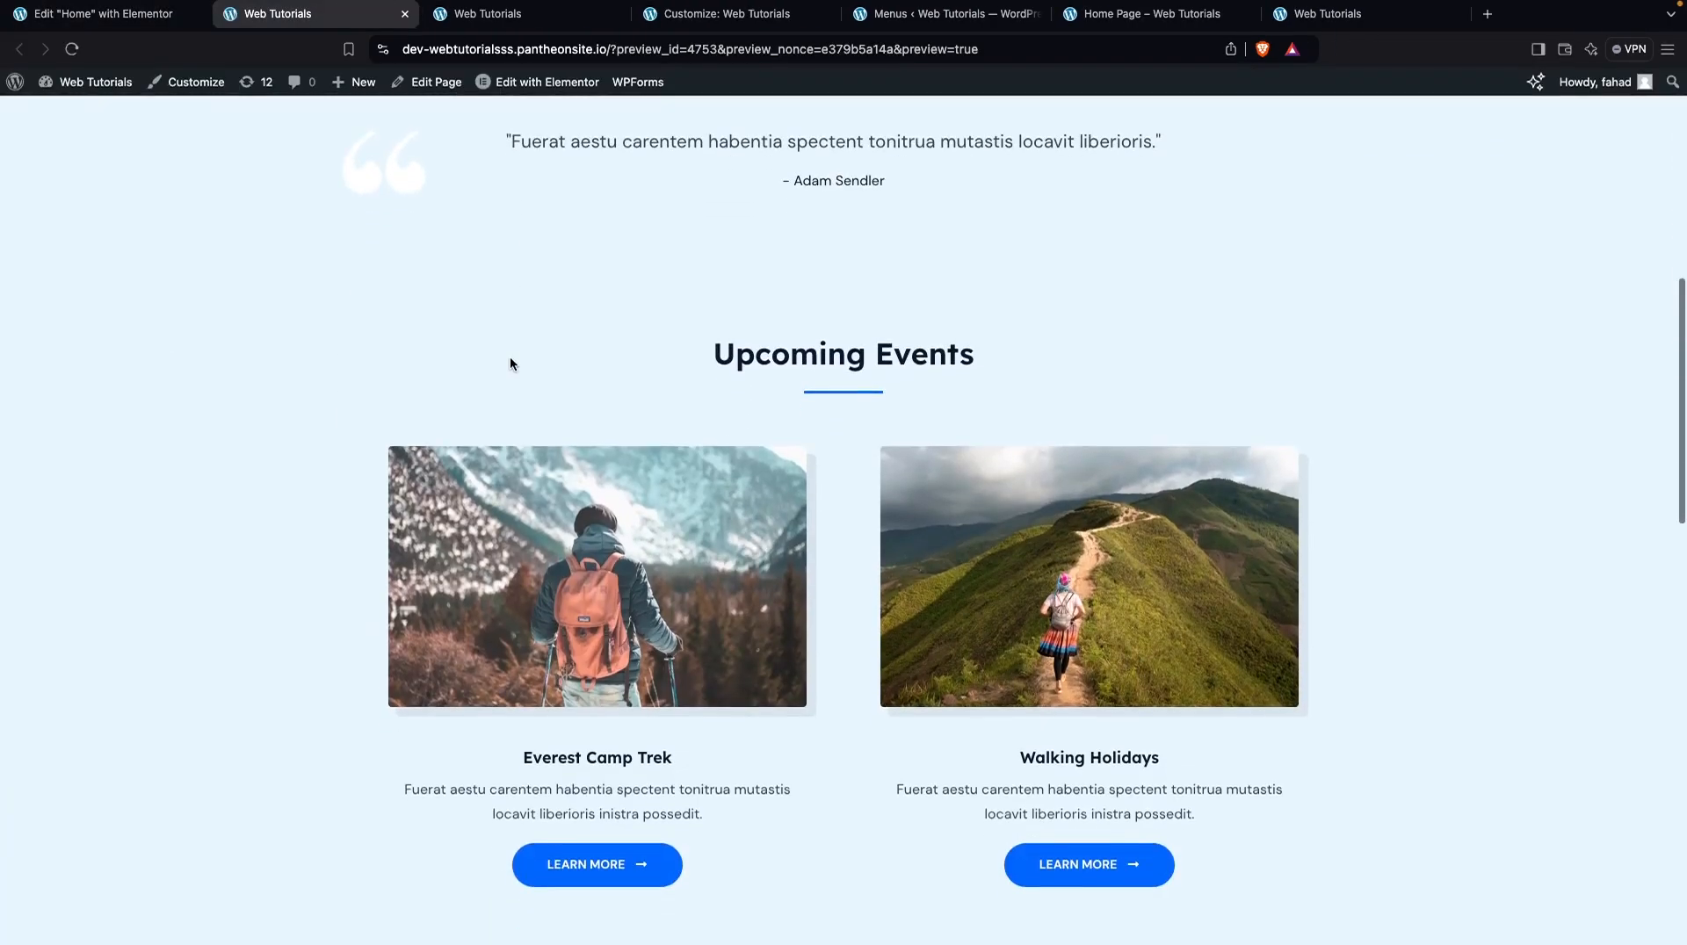
{"action": "scroll", "coordinate": [511, 363], "scroll_direction": "down", "scroll_amount": 4}
{"action": "scroll", "coordinate": [510, 363], "scroll_direction": "up", "scroll_amount": 15}
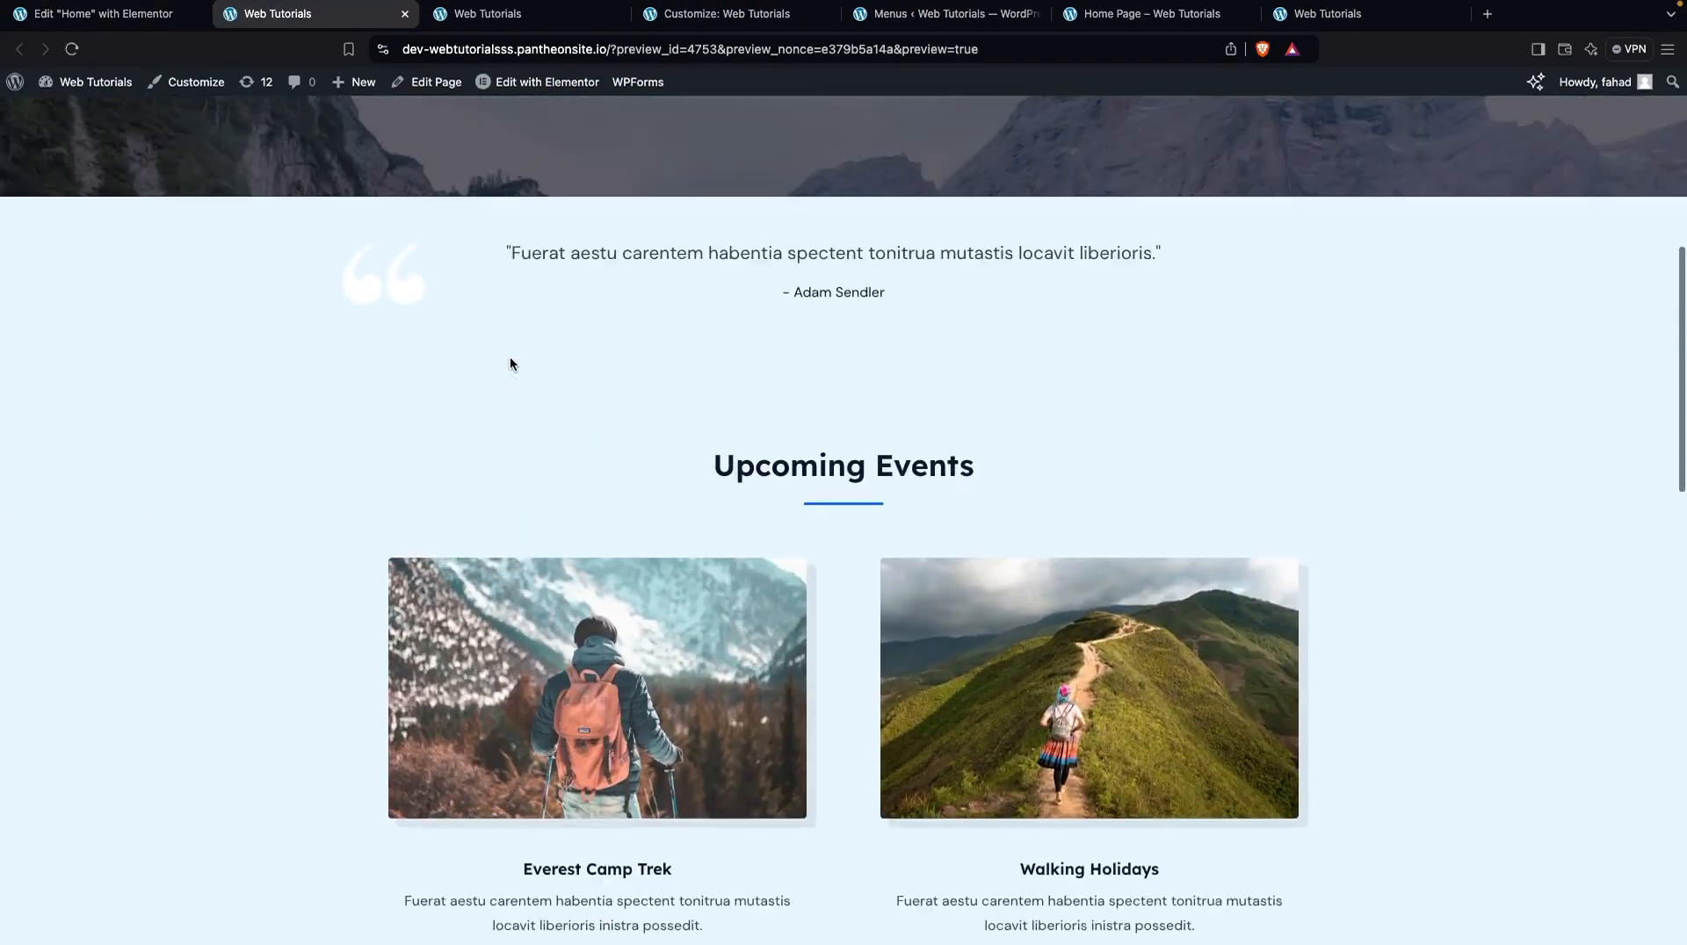